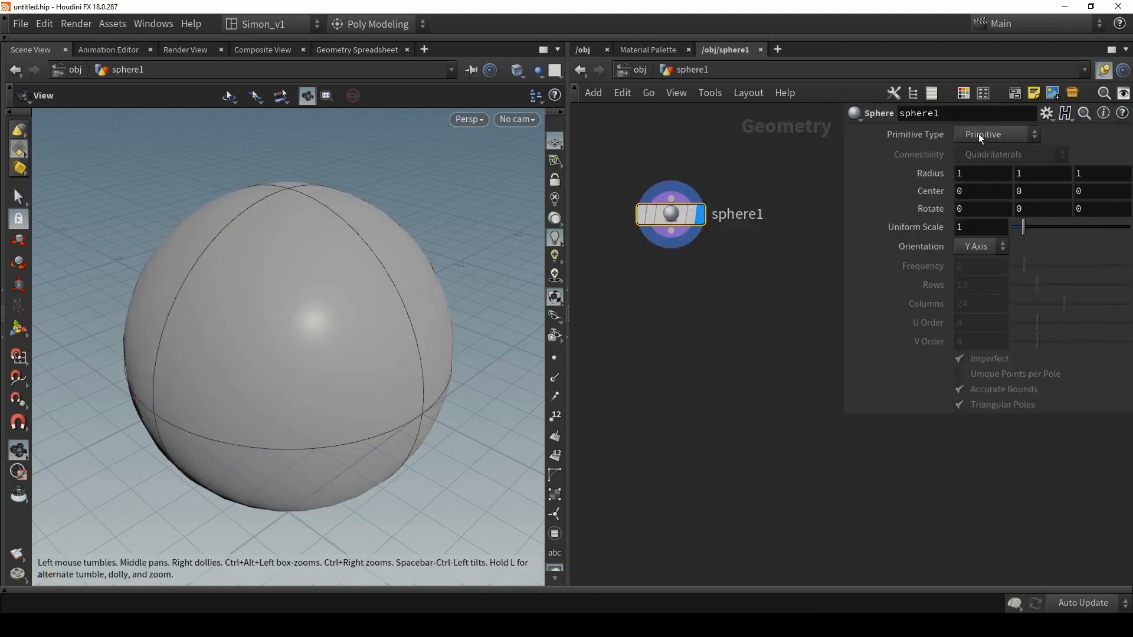
Step: Change the sphere's primitive type to Polygon and set its frequency to 10
{"action": "left_click", "coordinate": [979, 136]}
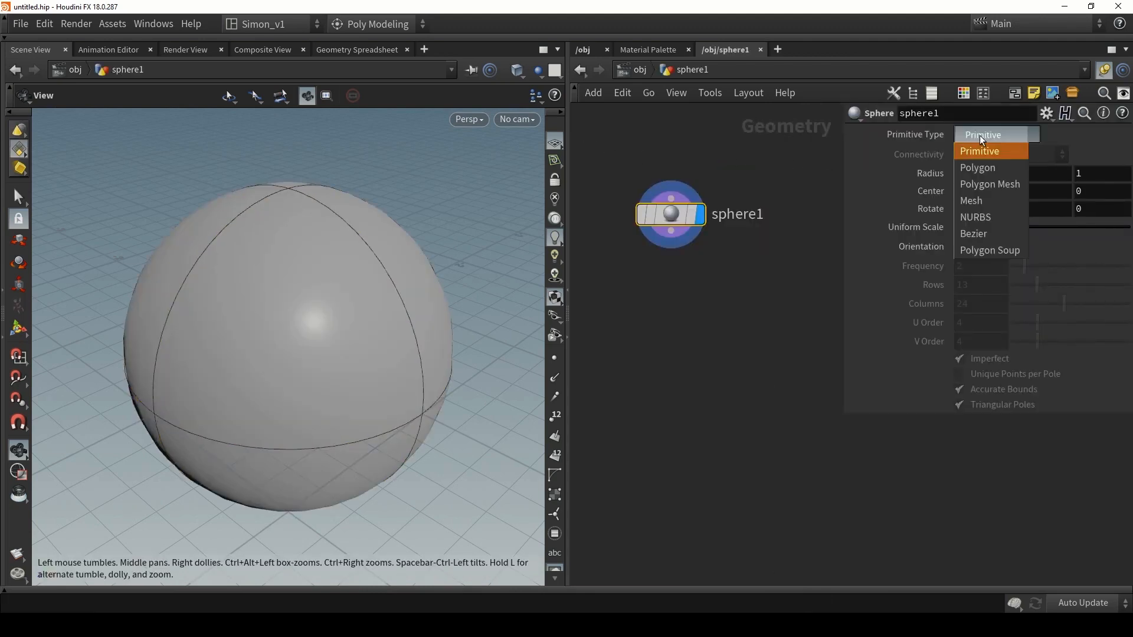
{"action": "left_click", "coordinate": [975, 171]}
{"action": "left_click_drag", "start_coordinate": [1024, 266], "coordinate": [1128, 266]}
{"action": "left_click_drag", "start_coordinate": [316, 390], "coordinate": [305, 381]}
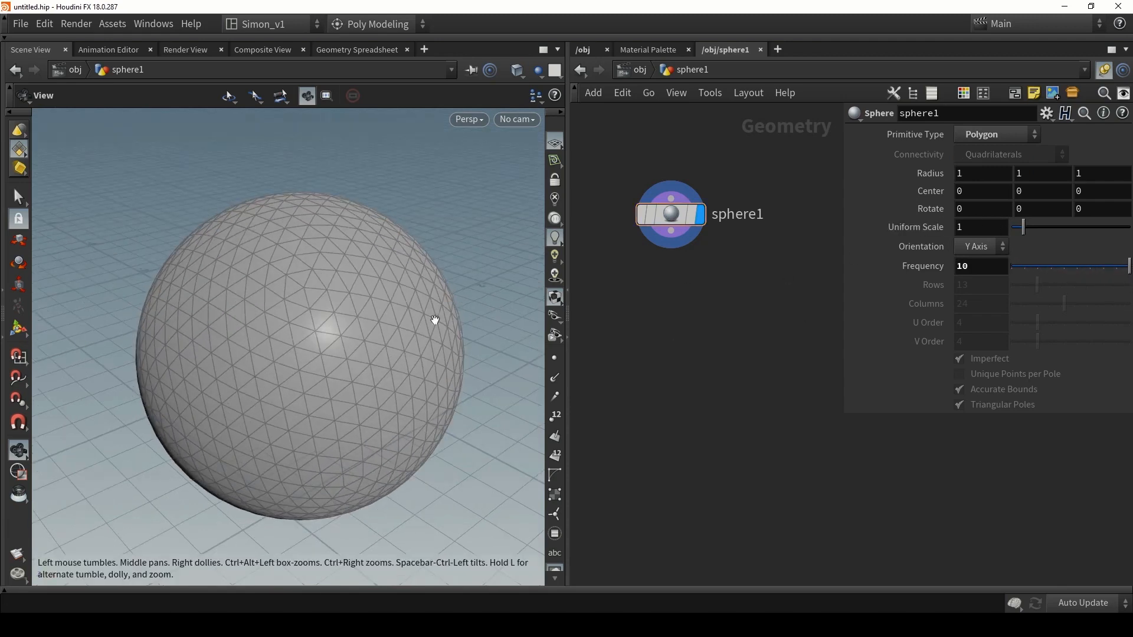
{"action": "left_click_drag", "start_coordinate": [317, 264], "coordinate": [381, 291]}
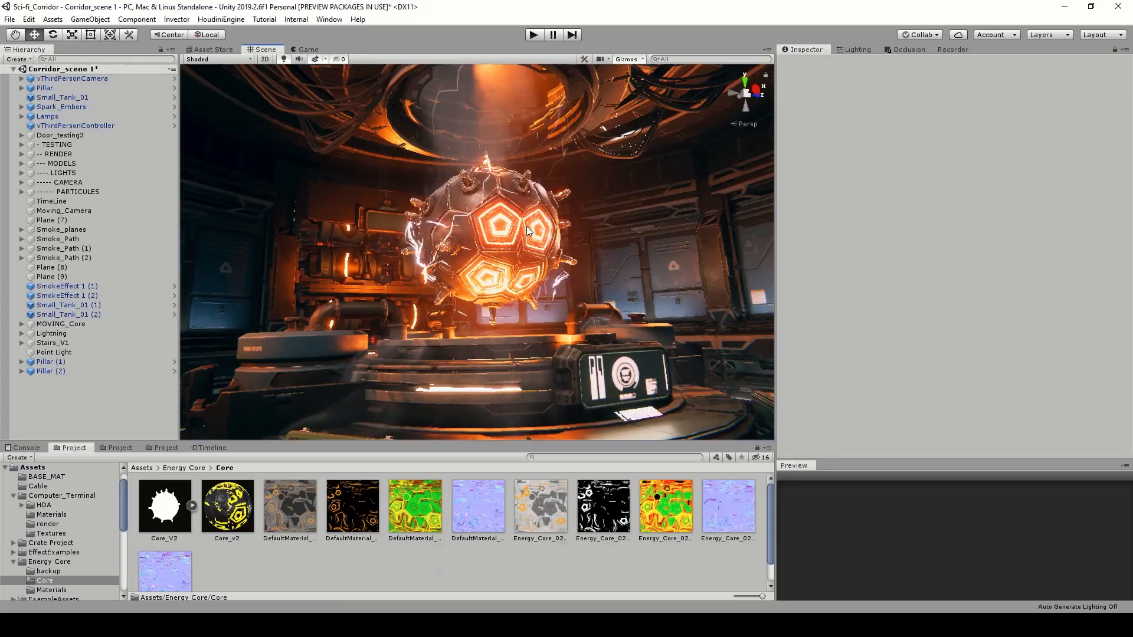
Step: Switch to Unity and examine the energy core's panelled surface in the corridor scene as a reference
{"action": "mouse_move", "coordinate": [508, 241]}
{"action": "left_mouse_down", "text": "alt"}
{"action": "mouse_move", "coordinate": [523, 239]}
{"action": "mouse_move", "coordinate": [519, 259]}
{"action": "left_mouse_up", "text": "alt"}
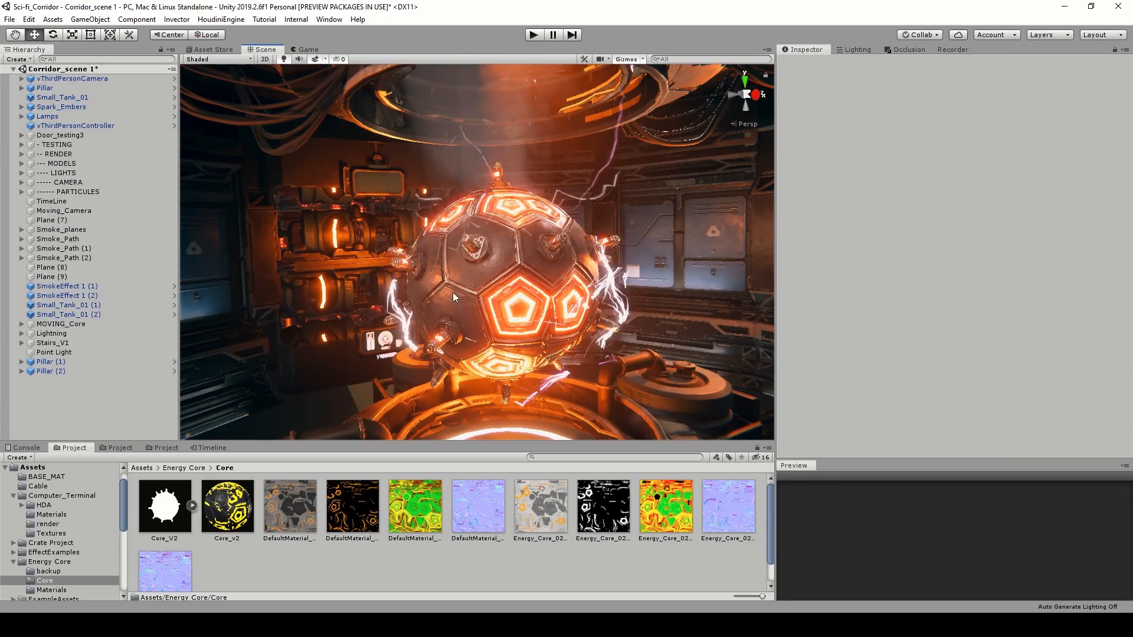
{"action": "left_click_drag", "start_coordinate": [452, 292], "coordinate": [522, 271], "text": "alt"}
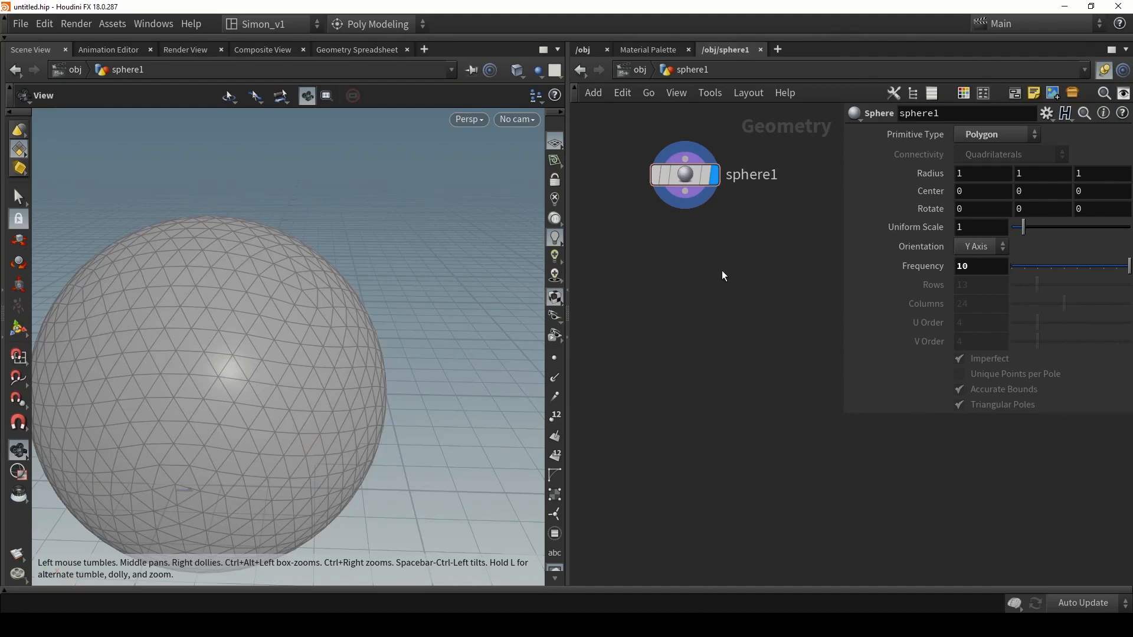
Step: Add a Voronoi Fracture node below the sphere and connect the sphere to its first input
{"action": "key", "text": "Tab"}
{"action": "type", "text": "vor"}
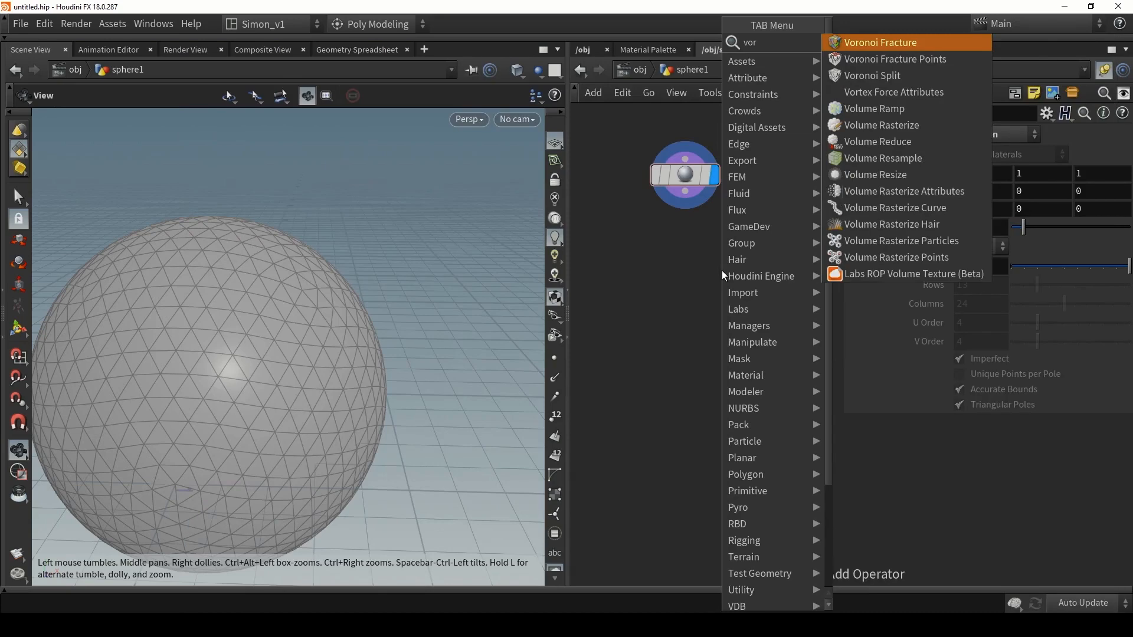
{"action": "left_click", "coordinate": [840, 41]}
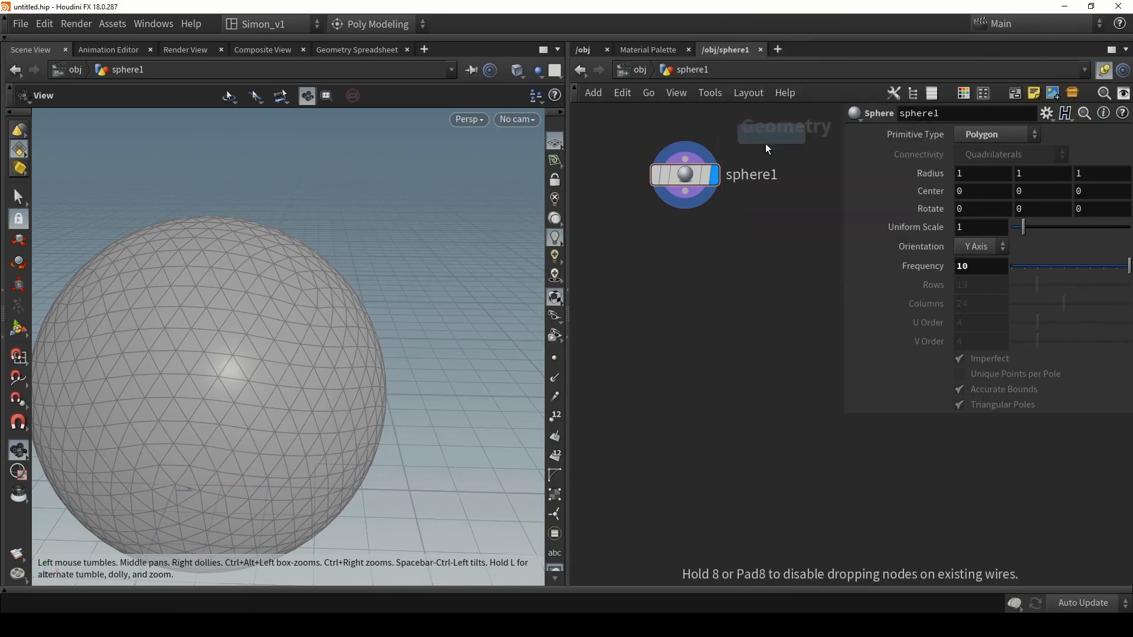
{"action": "left_click", "coordinate": [596, 363]}
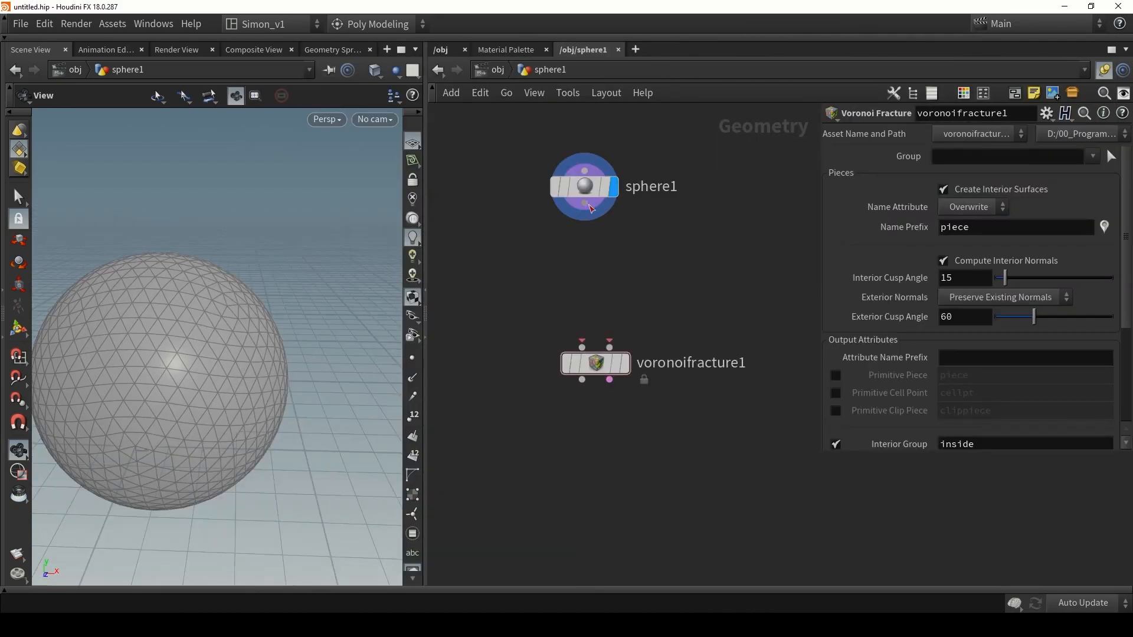
{"action": "left_click_drag", "start_coordinate": [589, 205], "coordinate": [583, 346]}
Step: Add a Scatter node fed by the sphere, display its points, and set Force Total Count to 200
{"action": "key", "text": "Tab"}
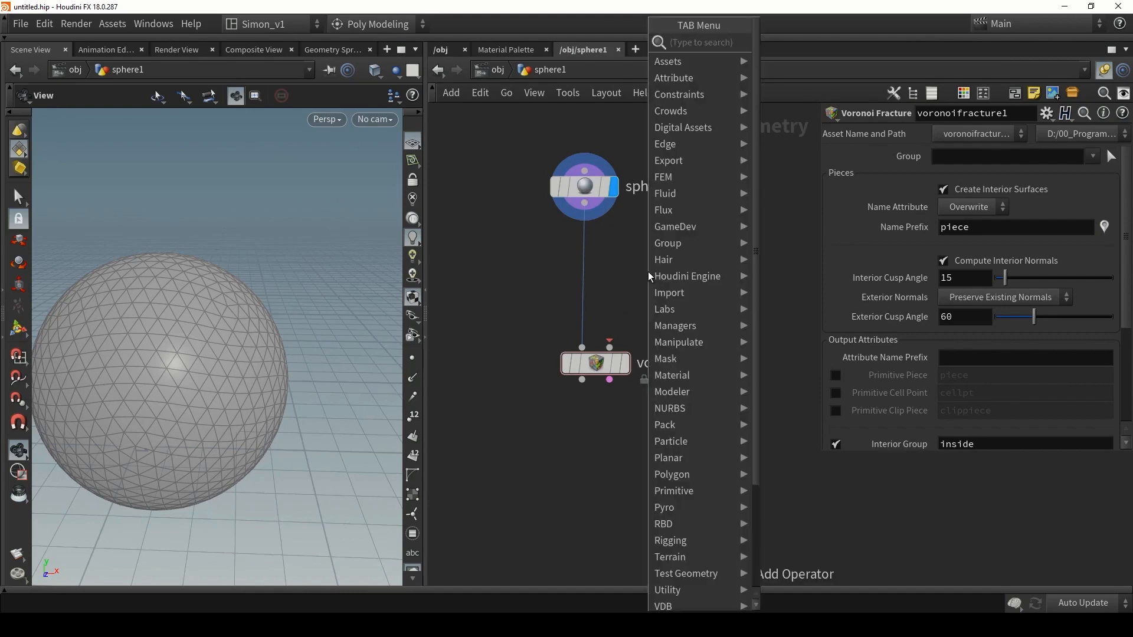
{"action": "type", "text": "scat"}
{"action": "key", "text": "Return"}
{"action": "left_click", "coordinate": [649, 275]}
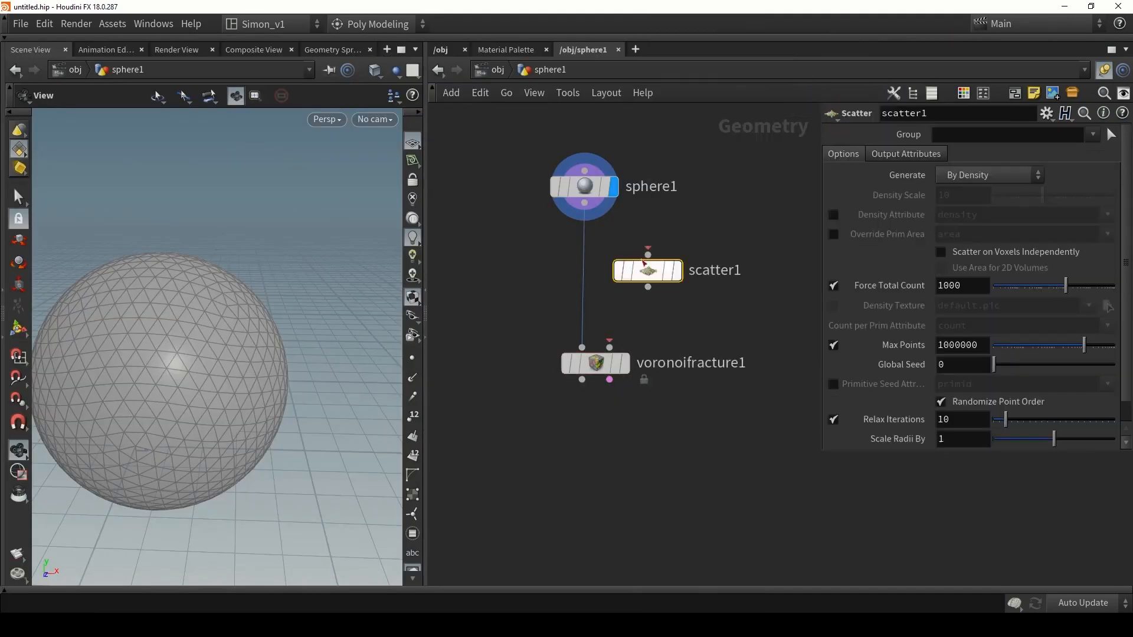
{"action": "left_click", "coordinate": [676, 272]}
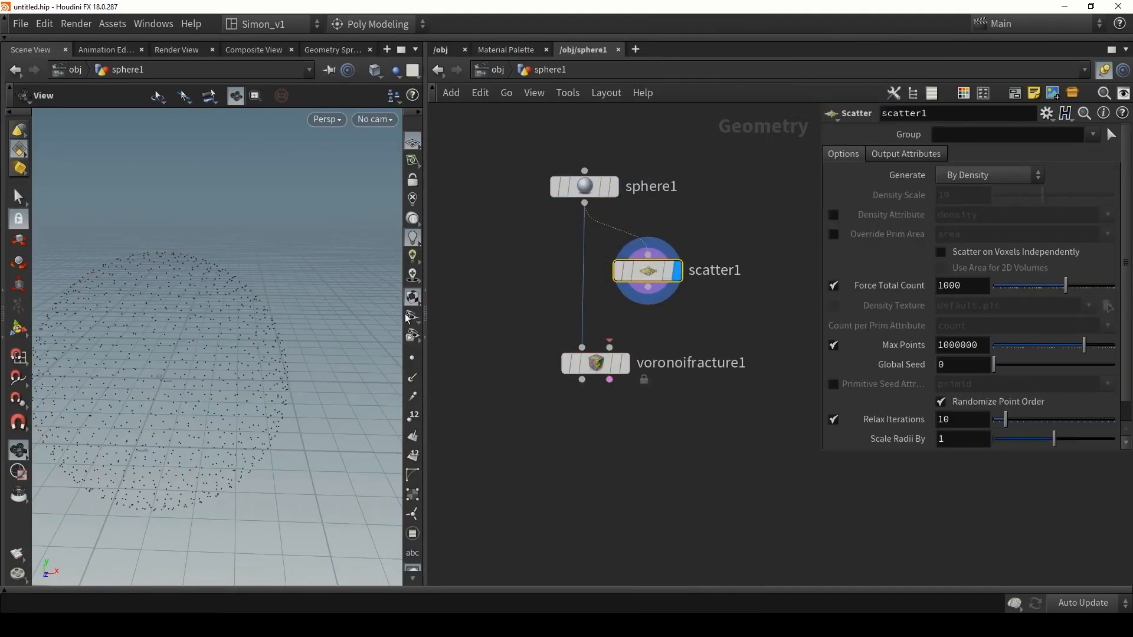
{"action": "left_click_drag", "start_coordinate": [212, 359], "coordinate": [163, 364]}
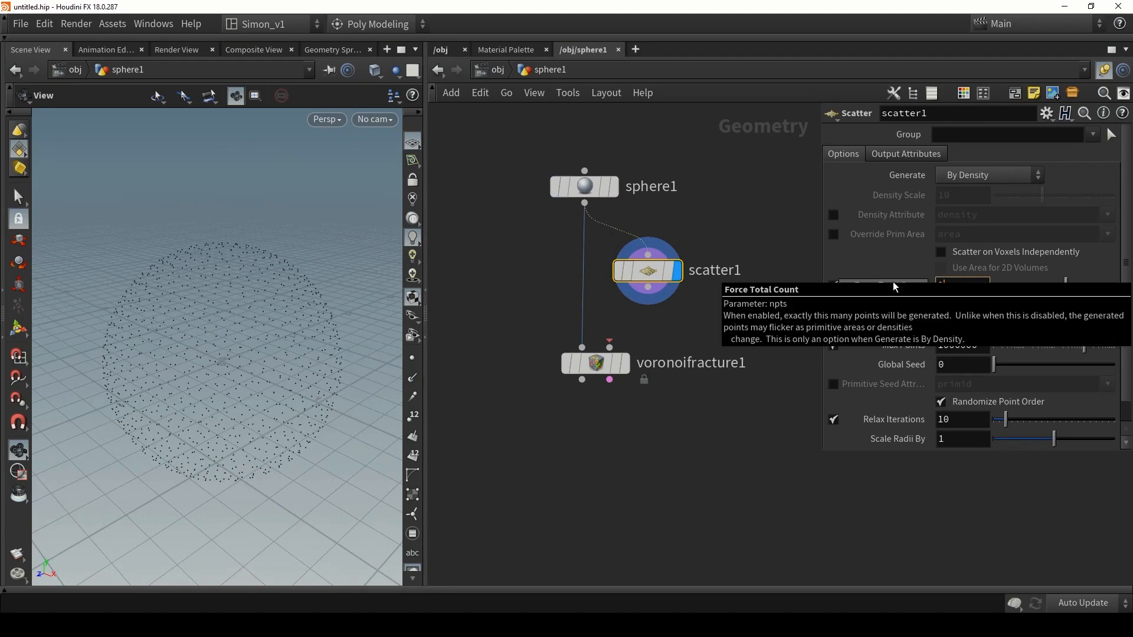
{"action": "key", "text": "Return"}
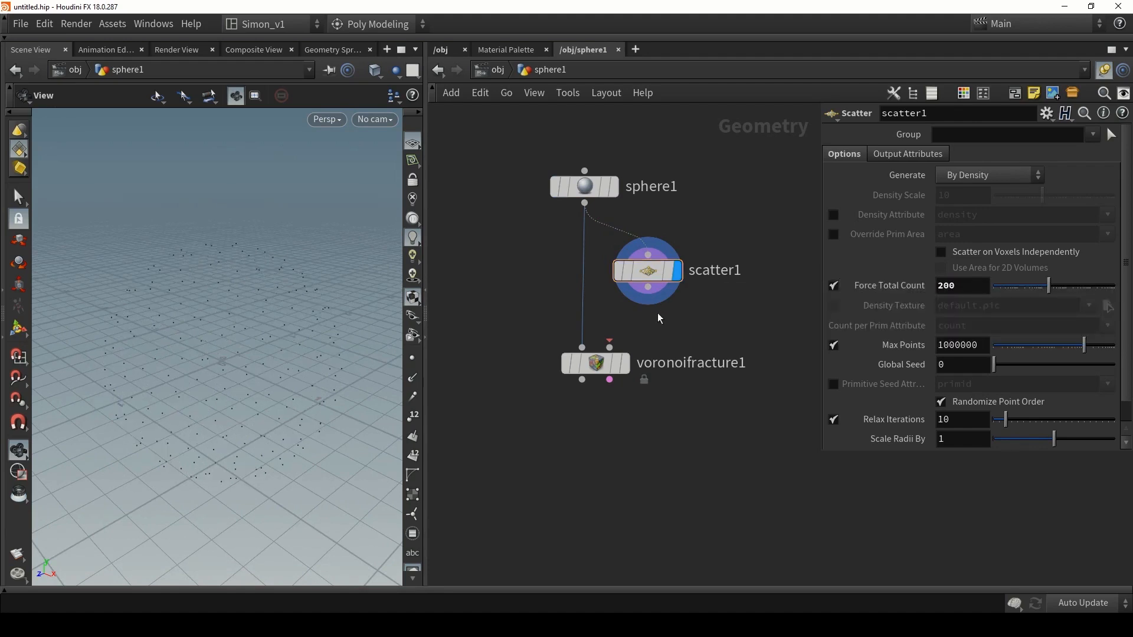
Step: Connect the scattered points to the Voronoi Fracture's second input and display the fractured sphere
{"action": "left_click_drag", "start_coordinate": [649, 289], "coordinate": [610, 348]}
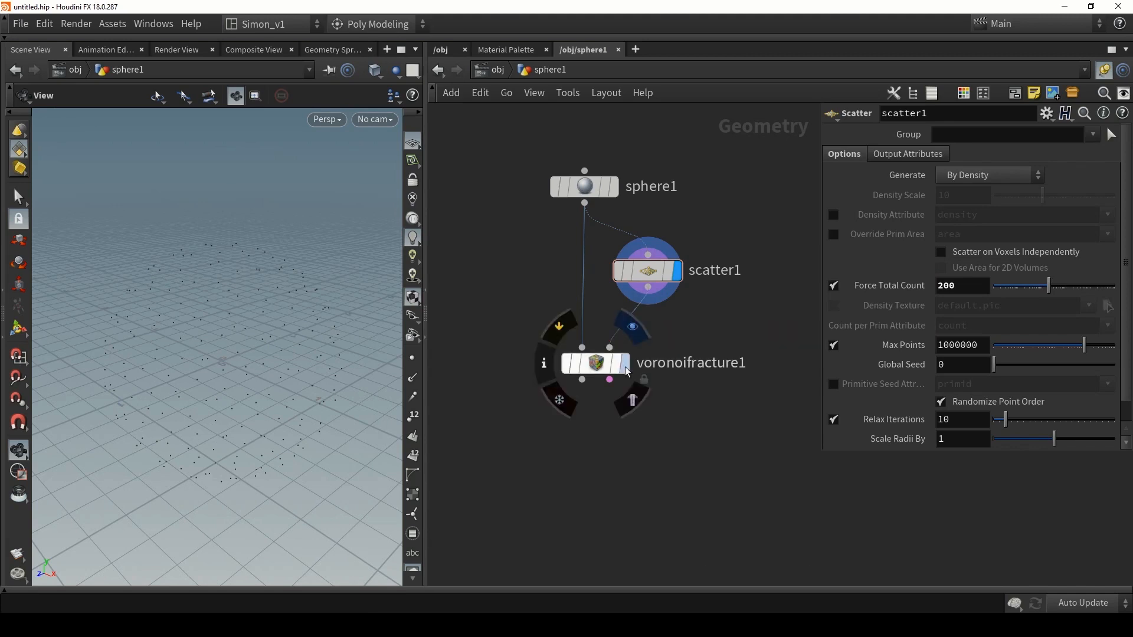
{"action": "left_click", "coordinate": [603, 368]}
{"action": "key", "text": "shift+w"}
{"action": "key", "text": "shift+w"}
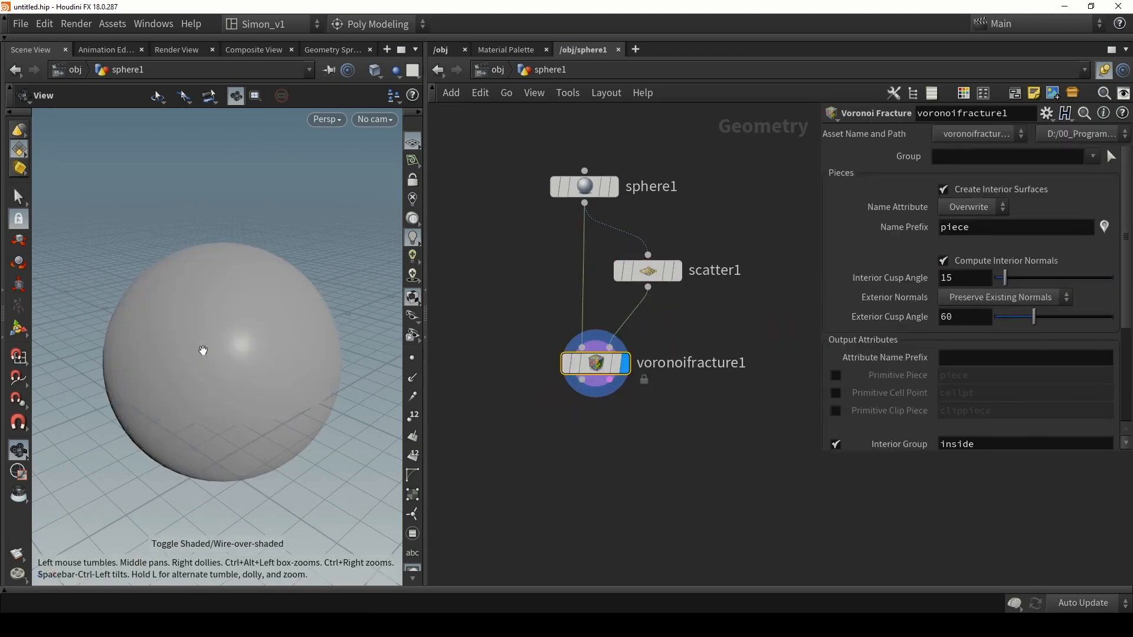
{"action": "left_click_drag", "start_coordinate": [223, 346], "coordinate": [204, 285]}
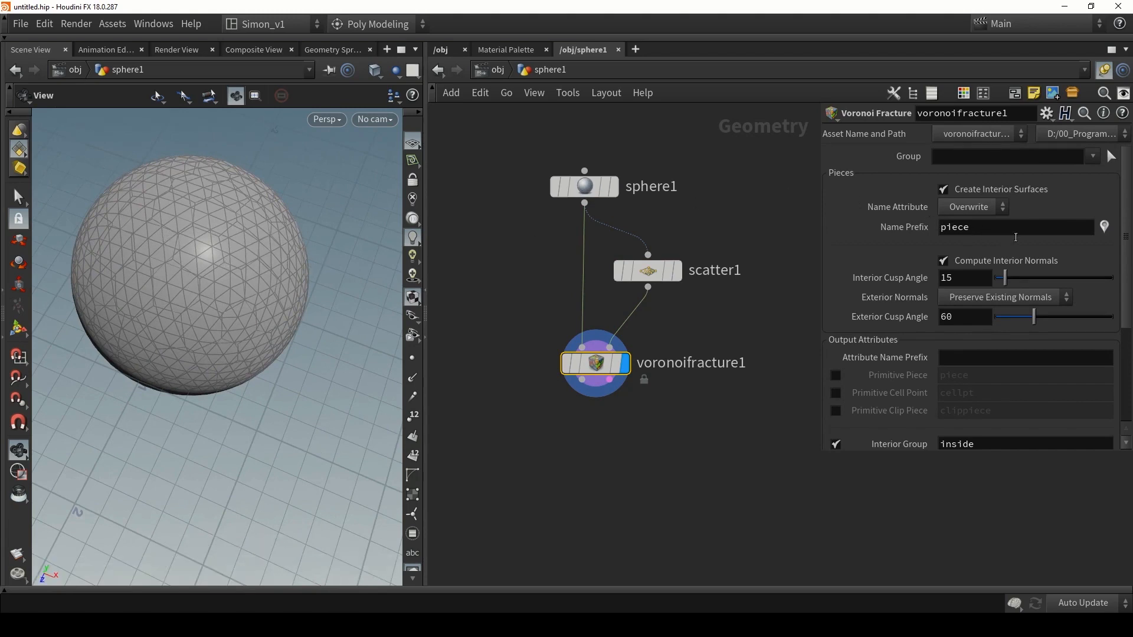
Step: Visualize the fracture's piece names as colours on the sphere and hide the wireframe overlay
{"action": "left_click", "coordinate": [1107, 235]}
{"action": "mouse_move", "coordinate": [301, 257]}
{"action": "left_mouse_down"}
{"action": "mouse_move", "coordinate": [263, 261]}
{"action": "mouse_move", "coordinate": [369, 265]}
{"action": "mouse_move", "coordinate": [210, 266]}
{"action": "mouse_move", "coordinate": [211, 292]}
{"action": "mouse_move", "coordinate": [264, 185]}
{"action": "left_mouse_up"}
{"action": "key", "text": "shift+w"}
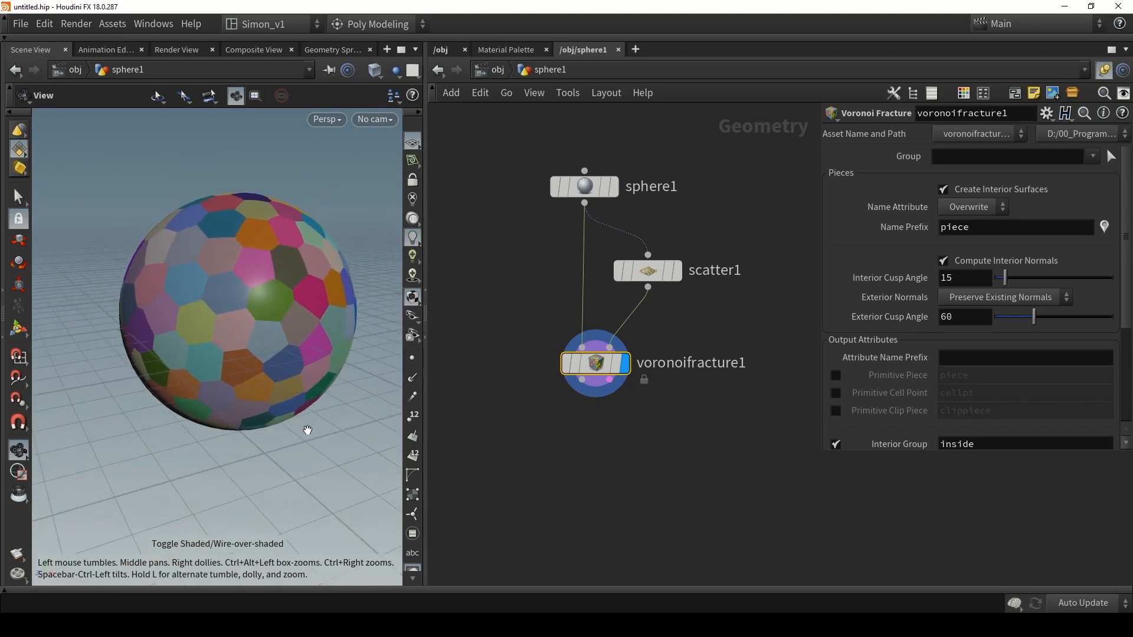
{"action": "left_click_drag", "start_coordinate": [326, 332], "coordinate": [309, 253]}
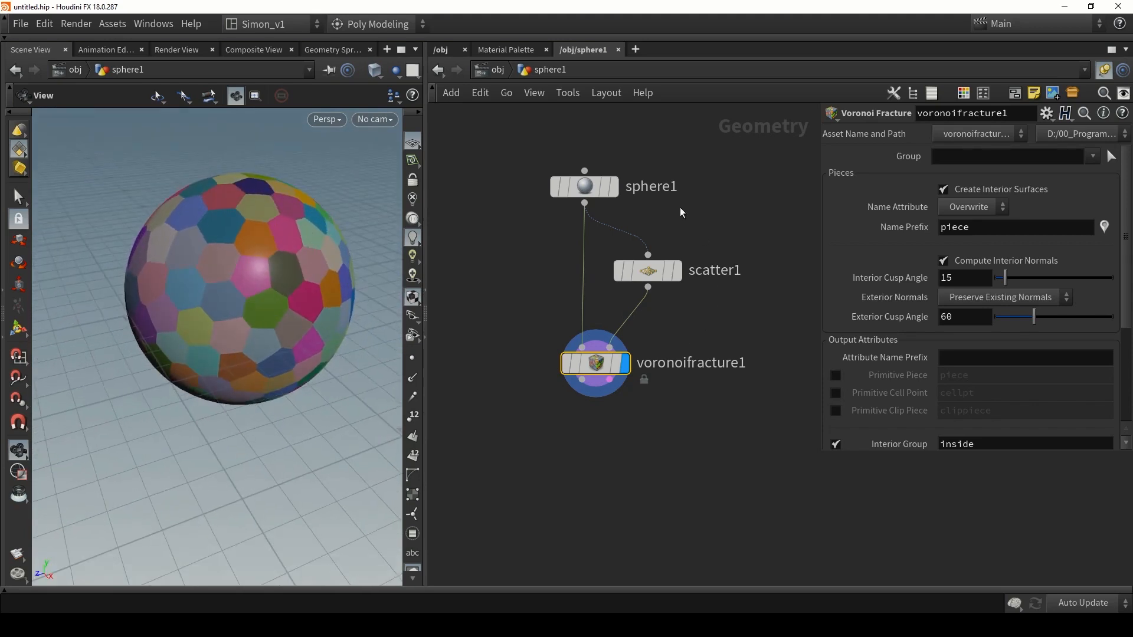
{"action": "left_click_drag", "start_coordinate": [385, 235], "coordinate": [247, 223]}
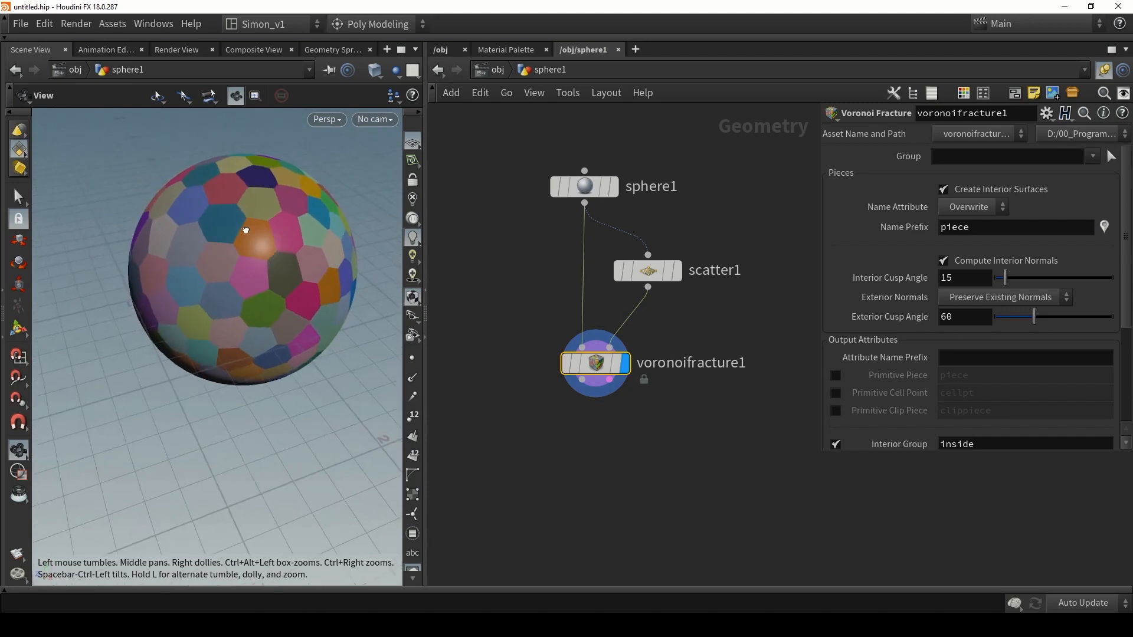
Step: Set the Scatter node's Force Total Count to 43 and its Relax Iterations to 100
{"action": "left_click", "coordinate": [648, 270]}
{"action": "mouse_move", "coordinate": [1053, 287]}
{"action": "left_mouse_down"}
{"action": "mouse_move", "coordinate": [1021, 286]}
{"action": "mouse_move", "coordinate": [1035, 289]}
{"action": "left_mouse_up"}
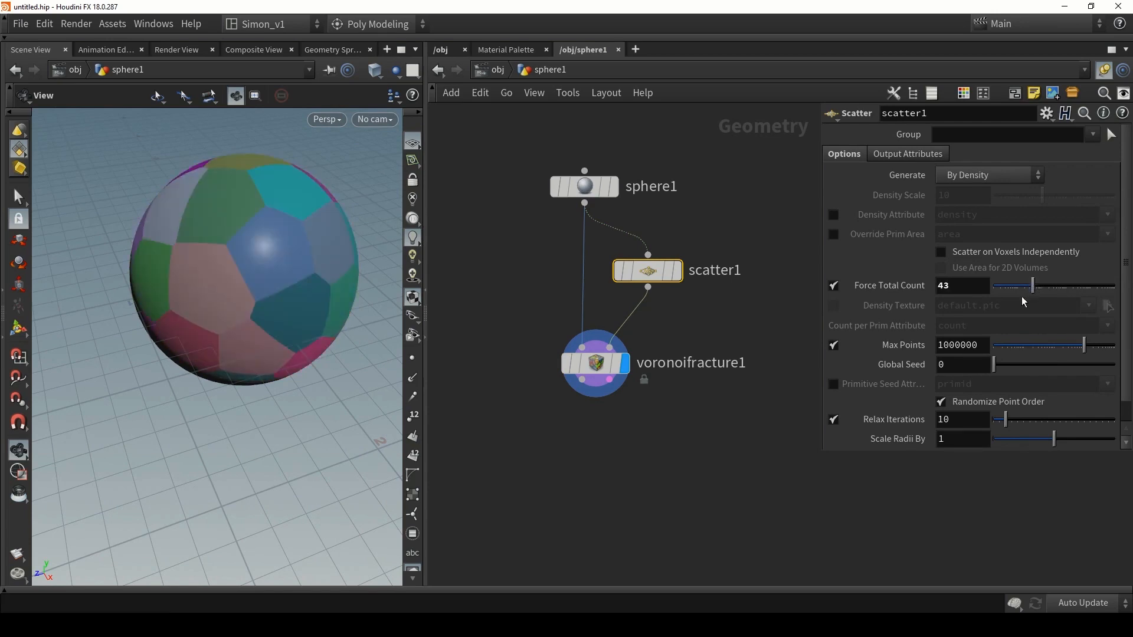
{"action": "left_click_drag", "start_coordinate": [235, 291], "coordinate": [263, 277]}
{"action": "left_click_drag", "start_coordinate": [1004, 419], "coordinate": [1094, 421]}
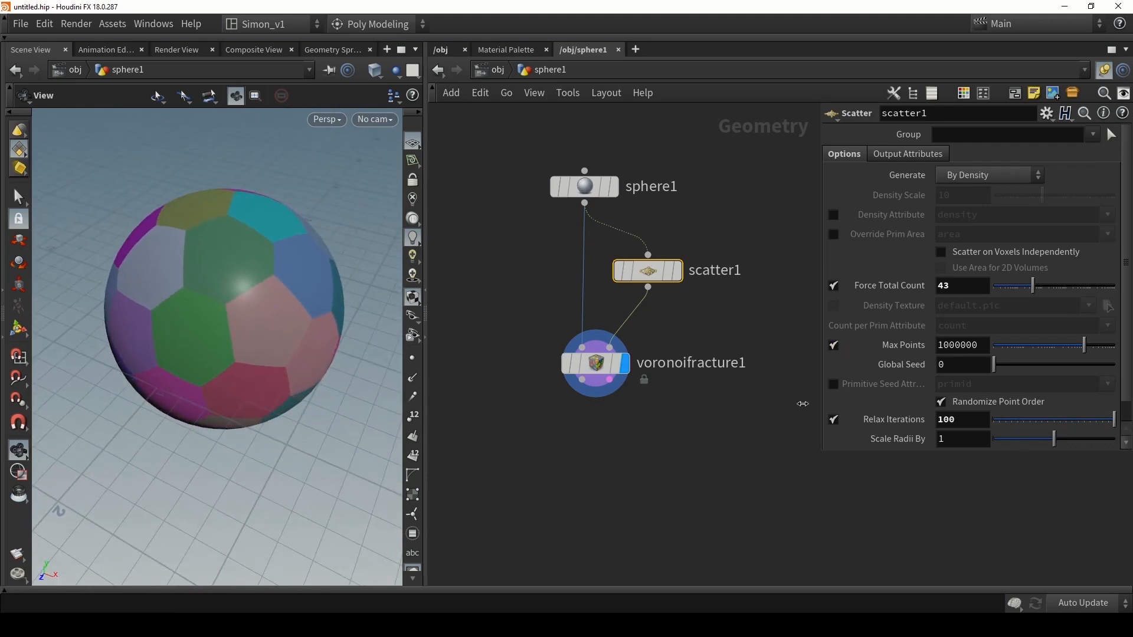
Step: Try higher Max Relax Radius and Scale Radii By values on the Scatter node, and undo both changes
{"action": "scroll", "coordinate": [1006, 429], "scroll_direction": "down", "scroll_amount": 1}
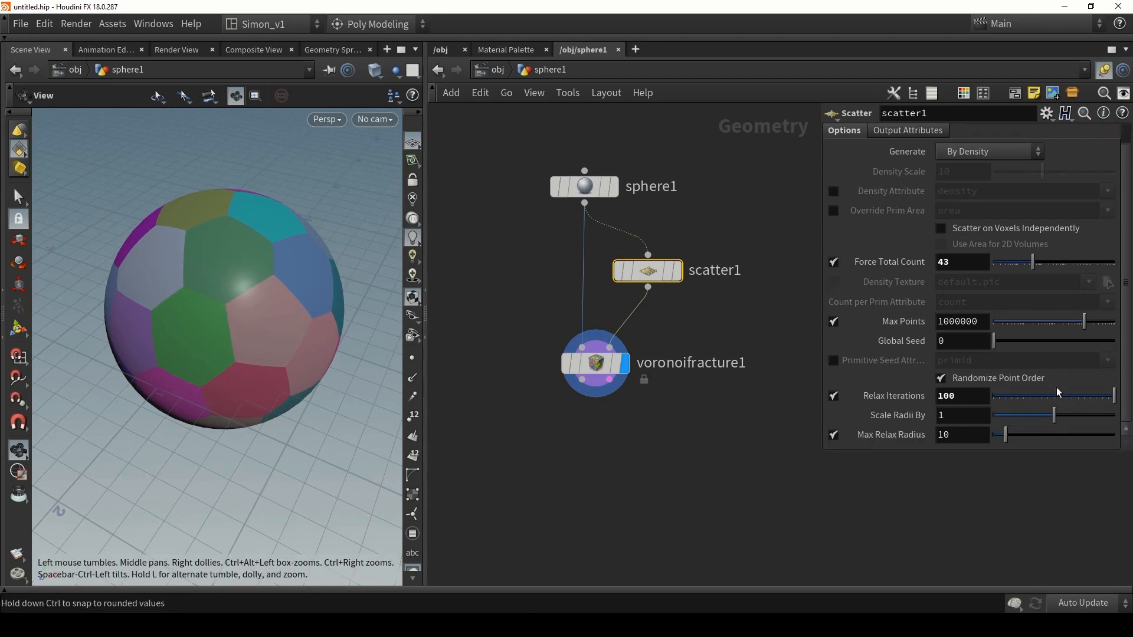
{"action": "left_click_drag", "start_coordinate": [1008, 435], "coordinate": [1039, 433]}
{"action": "left_click_drag", "start_coordinate": [1055, 415], "coordinate": [1087, 420]}
{"action": "key", "text": "ctrl+z"}
{"action": "key", "text": "ctrl+z"}
Step: Try Relax Iterations at 0 on the Scatter node to compare the cell shapes, and restore it to 100
{"action": "left_click_drag", "start_coordinate": [330, 265], "coordinate": [267, 258]}
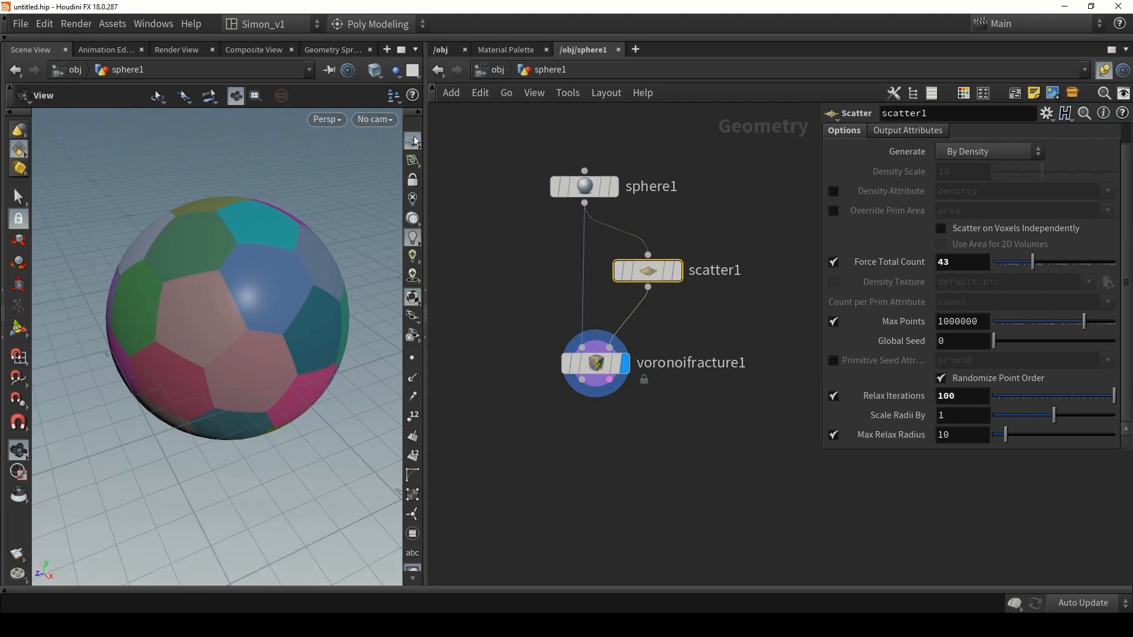
{"action": "left_click_drag", "start_coordinate": [372, 182], "coordinate": [189, 246]}
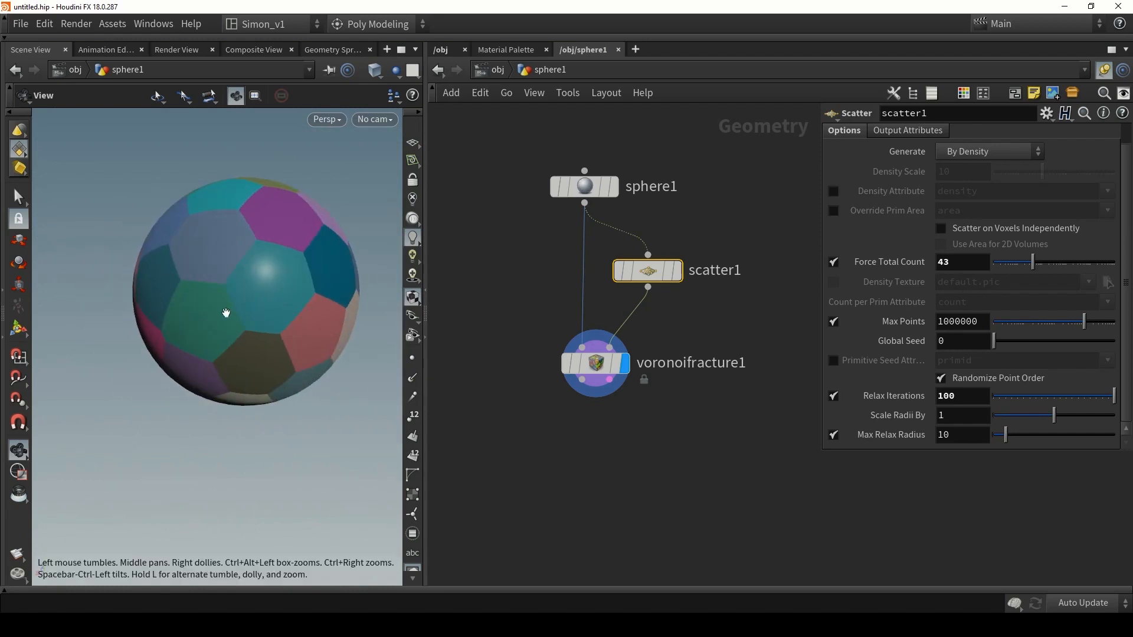
{"action": "left_click_drag", "start_coordinate": [1055, 394], "coordinate": [994, 390]}
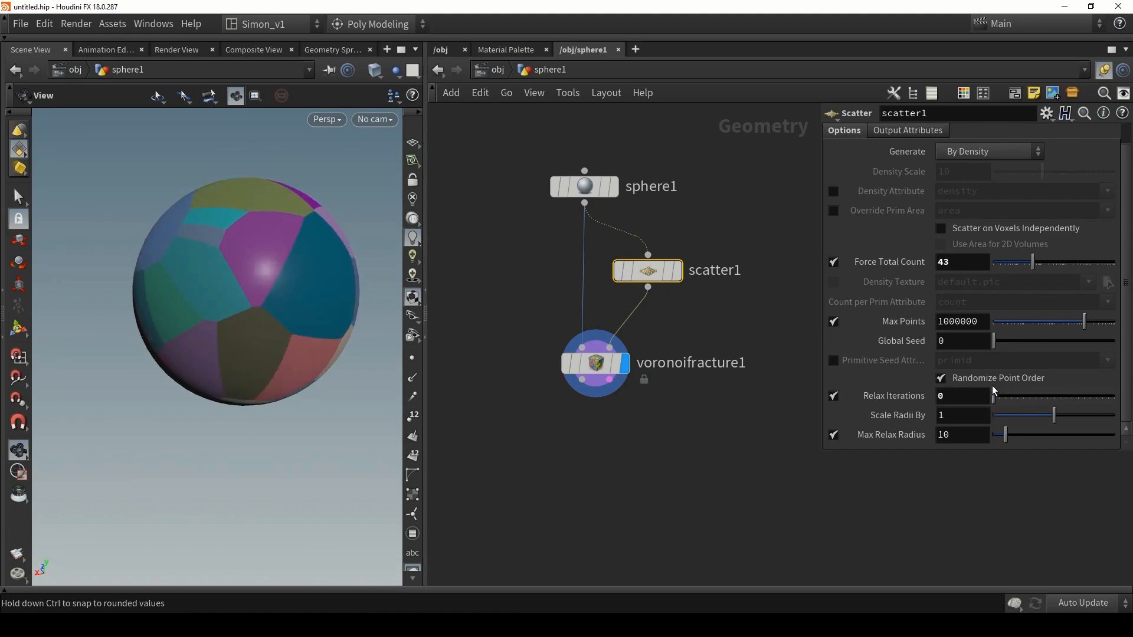
{"action": "mouse_move", "coordinate": [383, 302]}
{"action": "left_mouse_down"}
{"action": "mouse_move", "coordinate": [299, 281]}
{"action": "mouse_move", "coordinate": [356, 250]}
{"action": "mouse_move", "coordinate": [234, 268]}
{"action": "mouse_move", "coordinate": [172, 263]}
{"action": "mouse_move", "coordinate": [260, 263]}
{"action": "mouse_move", "coordinate": [216, 265]}
{"action": "mouse_move", "coordinate": [213, 253]}
{"action": "mouse_move", "coordinate": [246, 288]}
{"action": "left_mouse_up"}
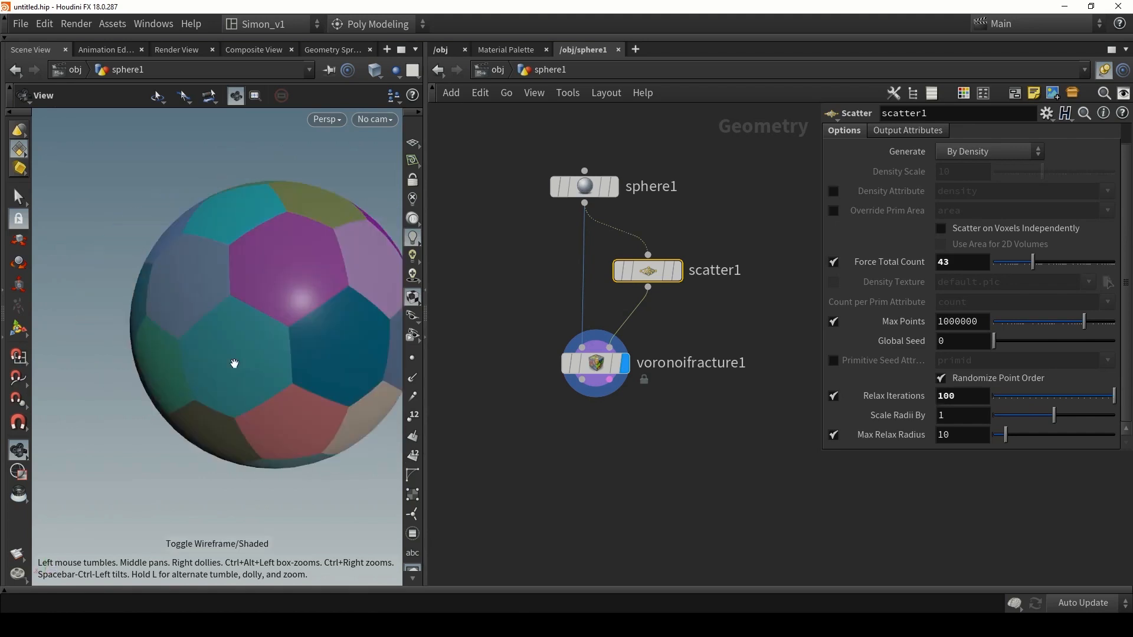
{"action": "middle_click_drag", "start_coordinate": [222, 354], "coordinate": [203, 357]}
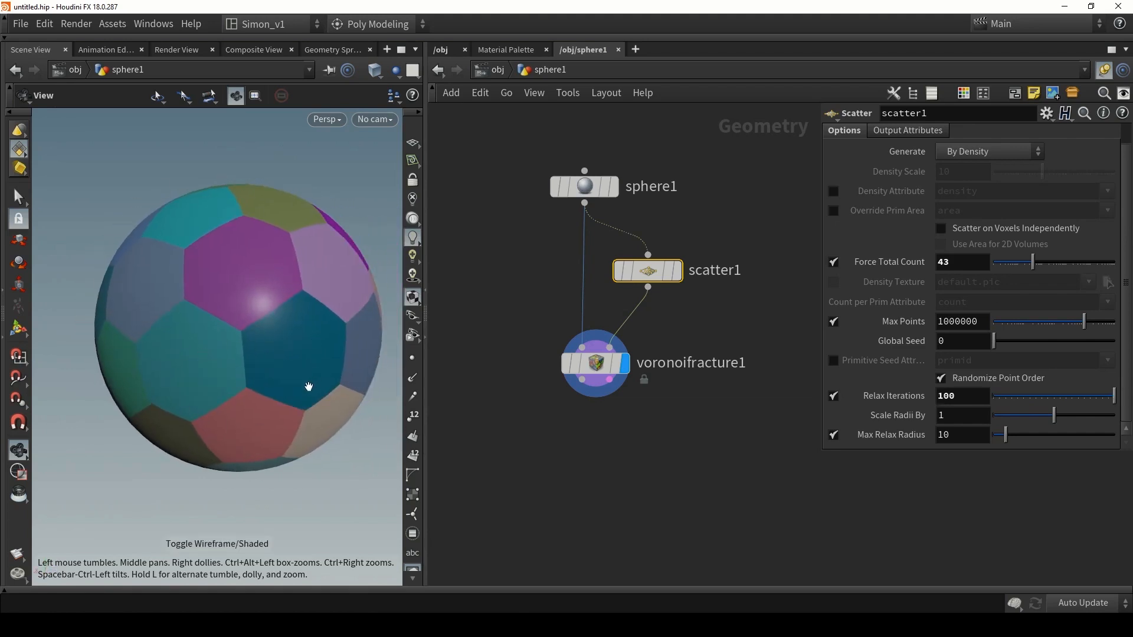
{"action": "left_click_drag", "start_coordinate": [308, 387], "coordinate": [292, 361]}
Step: Add an Exploded View node after the Voronoi Fracture, display it, and inspect the separated pieces
{"action": "left_click_drag", "start_coordinate": [602, 364], "coordinate": [601, 356]}
{"action": "left_click", "coordinate": [594, 358]}
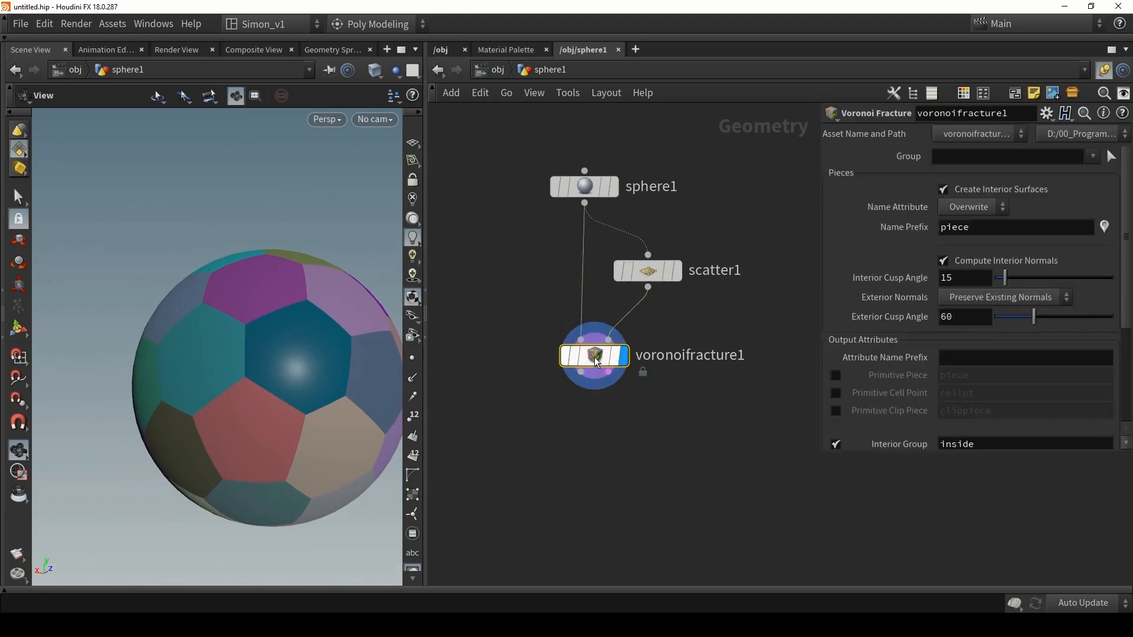
{"action": "key", "text": "Tab"}
{"action": "type", "text": "ex"}
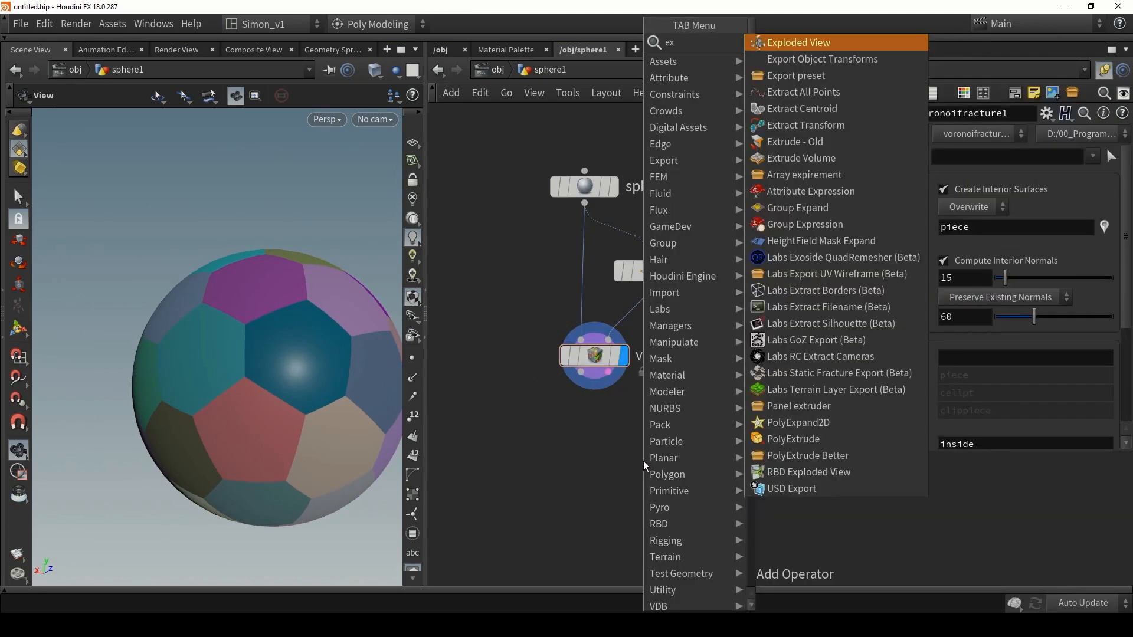
{"action": "type", "text": "pl"}
{"action": "key", "text": "Return"}
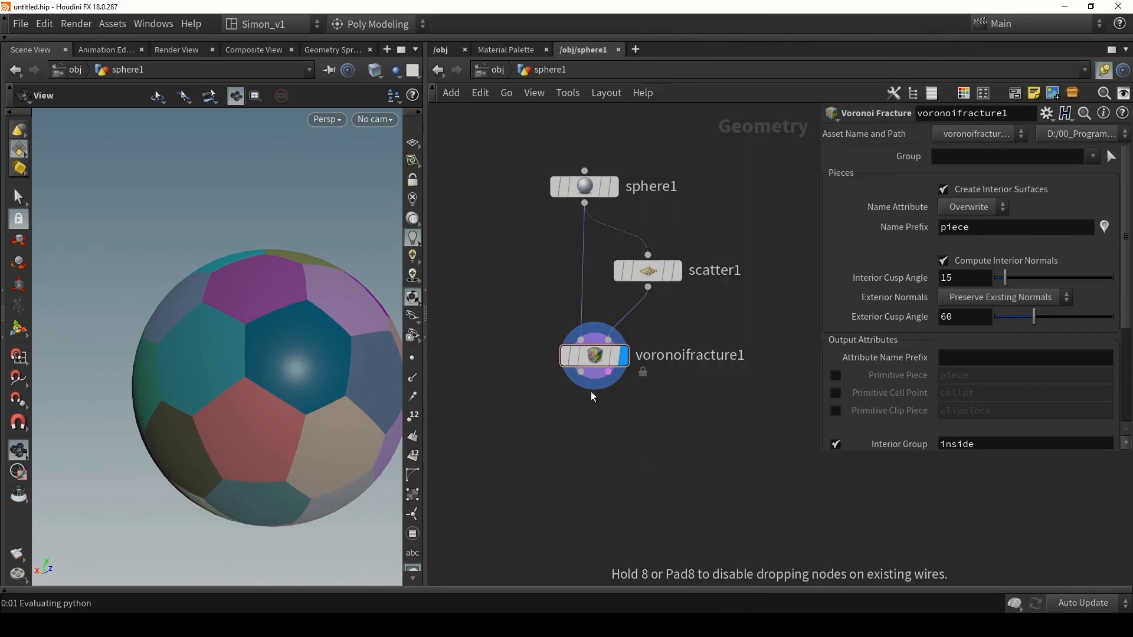
{"action": "left_click_drag", "start_coordinate": [581, 372], "coordinate": [647, 444]}
{"action": "left_click", "coordinate": [678, 461]}
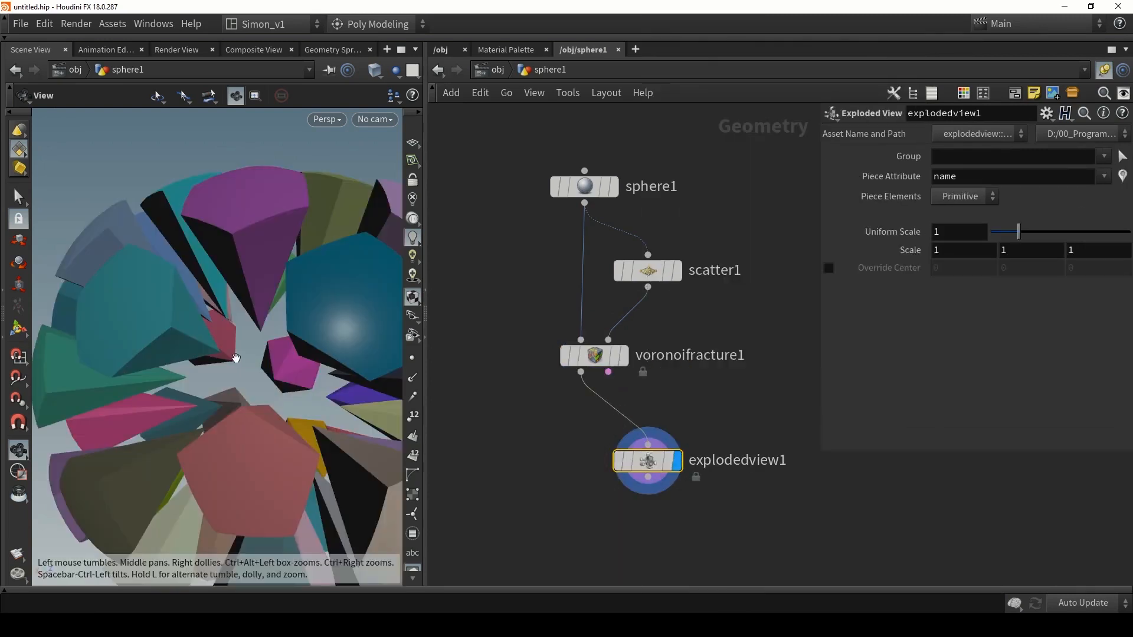
{"action": "left_click_drag", "start_coordinate": [236, 358], "coordinate": [171, 247]}
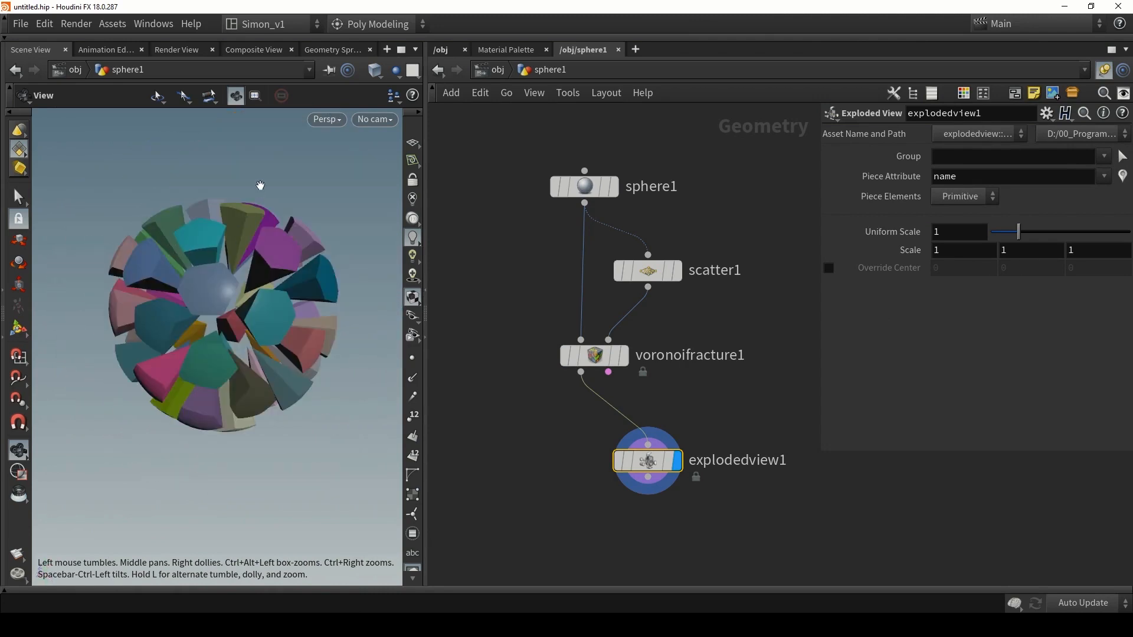
{"action": "left_click_drag", "start_coordinate": [187, 318], "coordinate": [250, 350]}
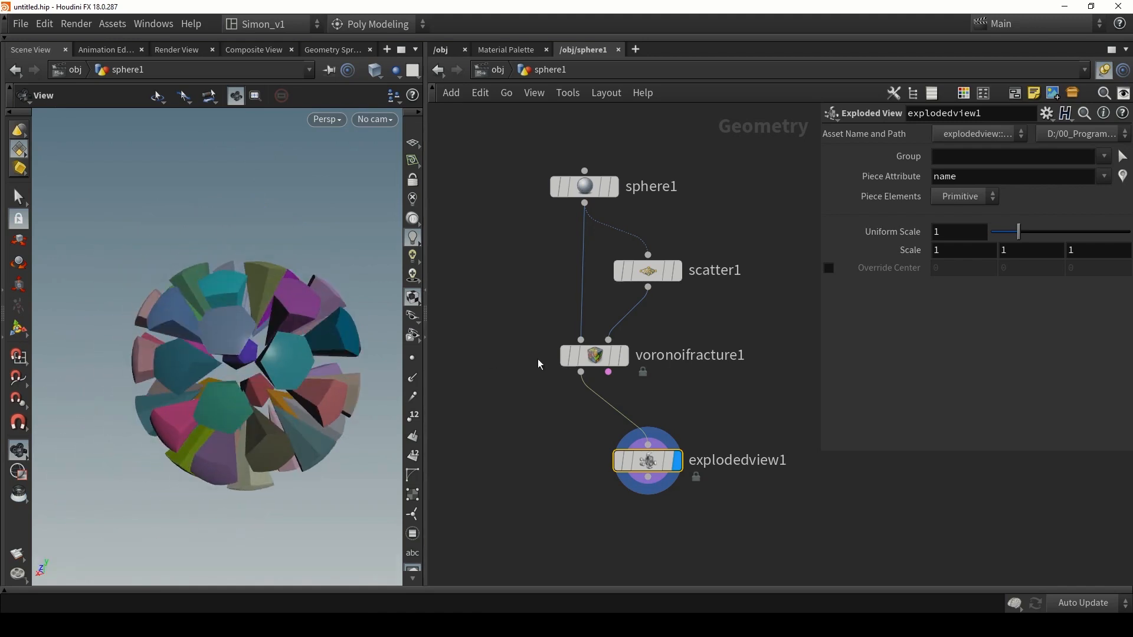
Step: Display the Voronoi Fracture node's result and turn off its Create Interior Surfaces option
{"action": "left_click", "coordinate": [623, 356]}
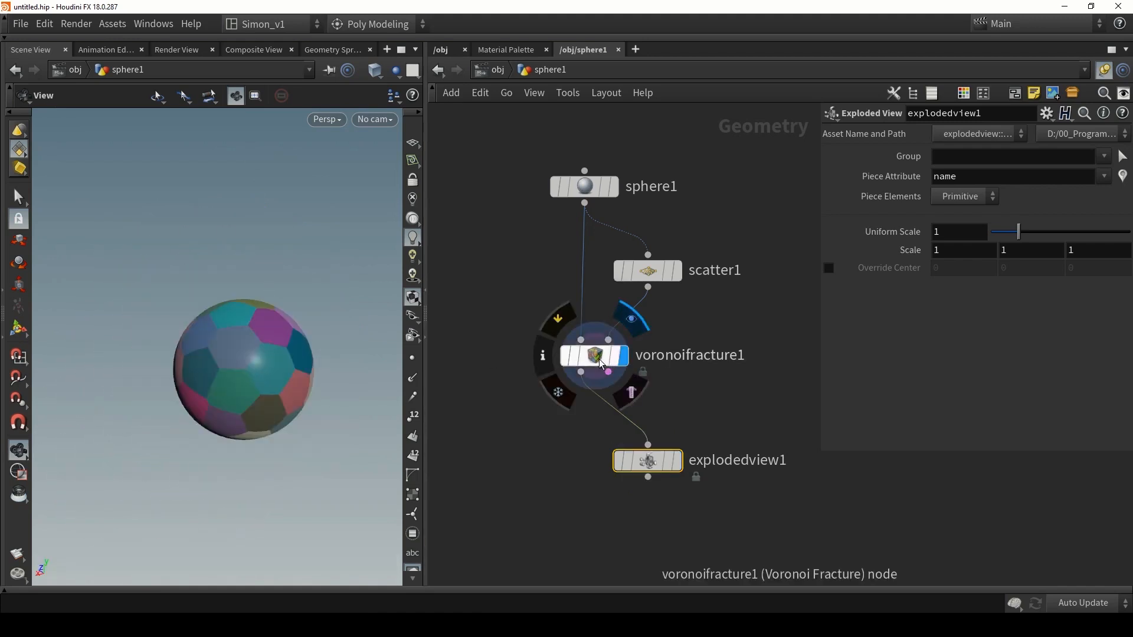
{"action": "left_click", "coordinate": [610, 357]}
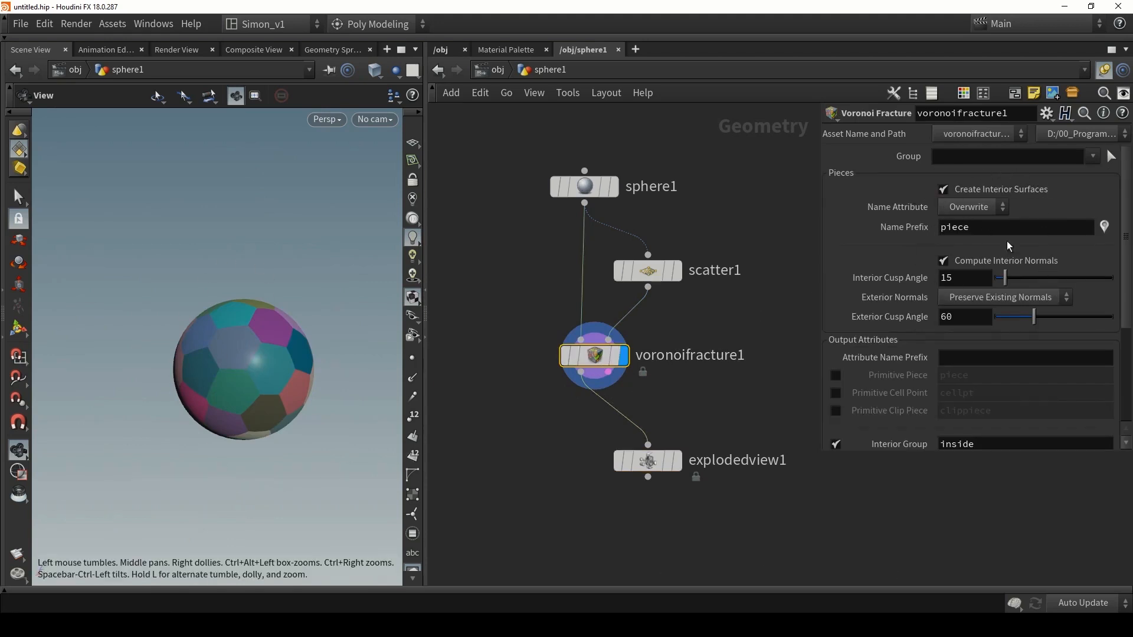
{"action": "left_click", "coordinate": [1008, 190]}
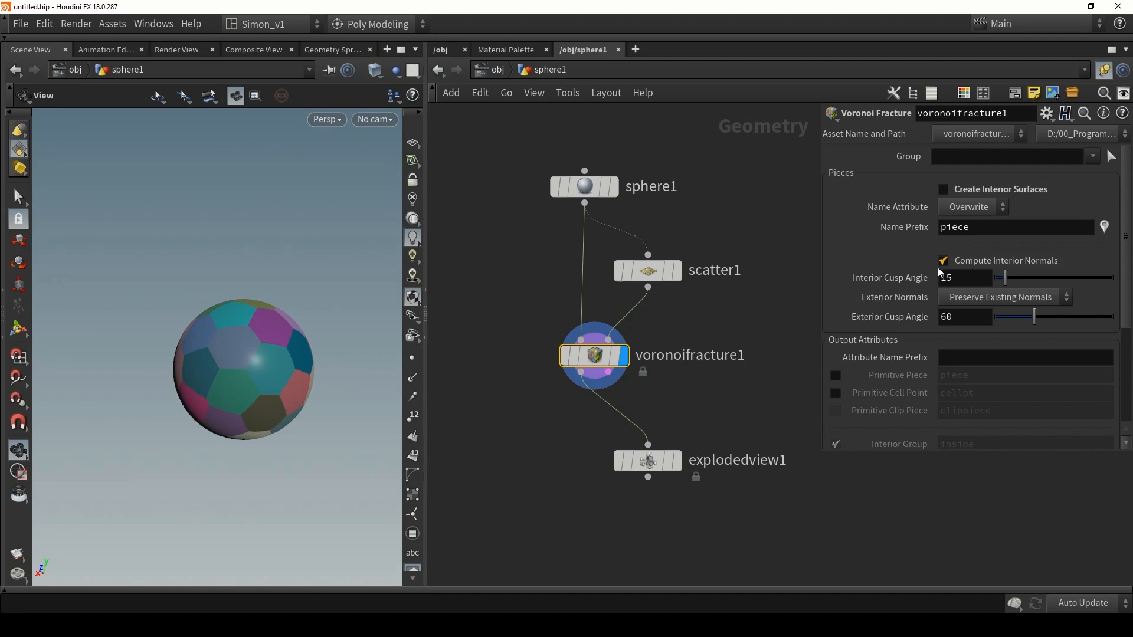
Step: Inspect the separated surface pieces through the Exploded View node and delete that node
{"action": "left_click", "coordinate": [673, 462]}
{"action": "left_click", "coordinate": [662, 467]}
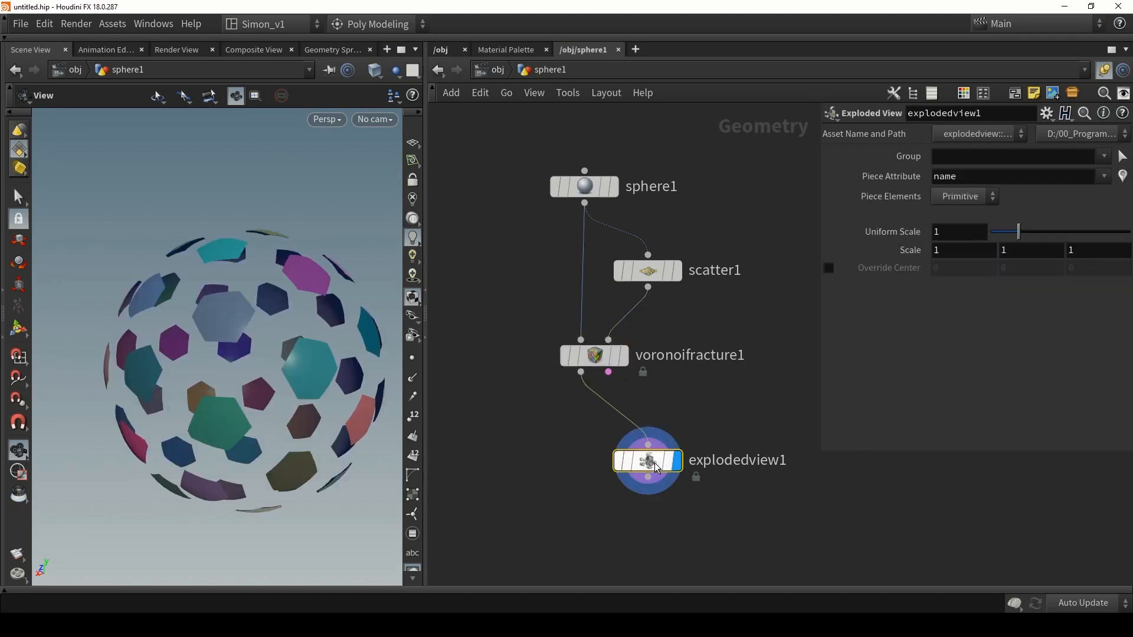
{"action": "left_click_drag", "start_coordinate": [336, 413], "coordinate": [313, 418]}
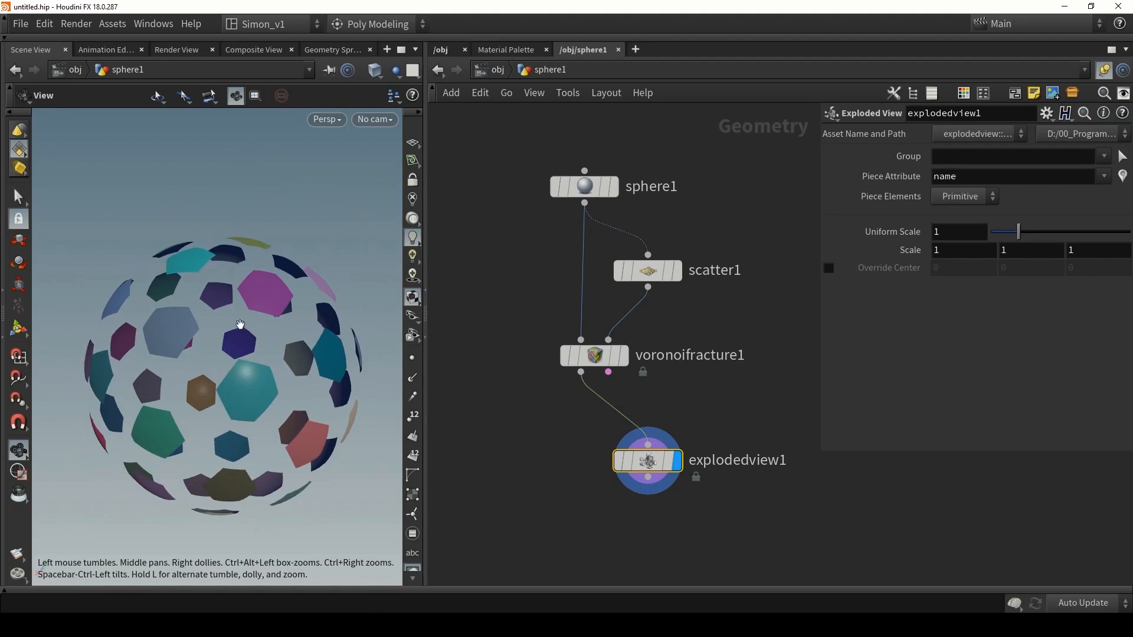
{"action": "left_click_drag", "start_coordinate": [246, 305], "coordinate": [239, 315]}
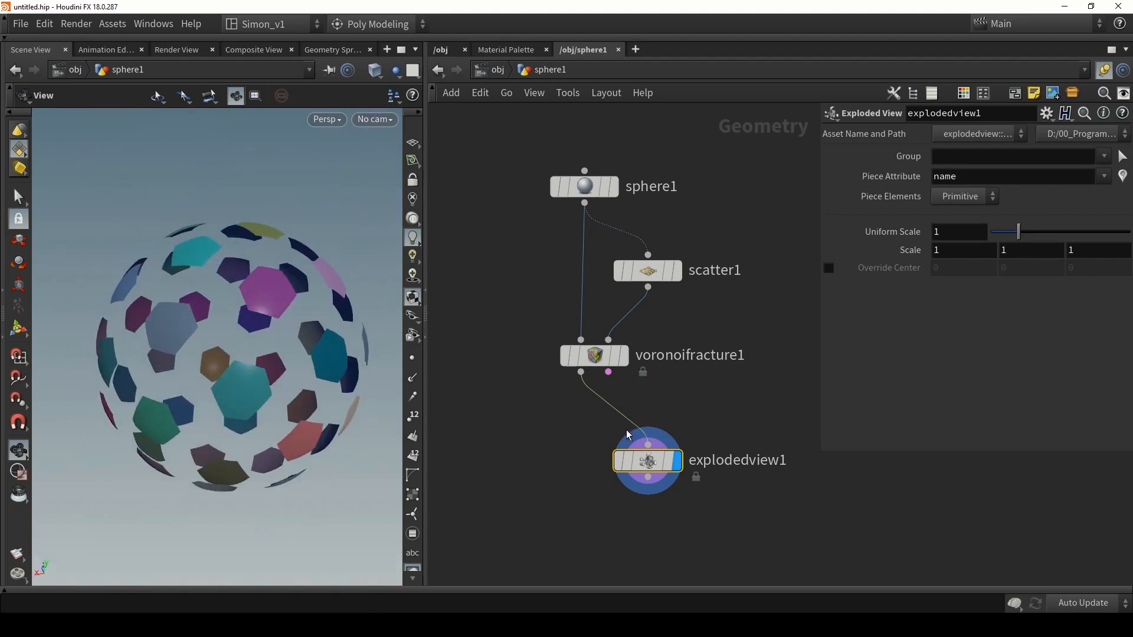
{"action": "key", "text": "Delete"}
Step: Set the Scatter node's Force Total Count to 32 and Global Seed to 8.19, and check the panel layout
{"action": "left_click_drag", "start_coordinate": [1011, 345], "coordinate": [1092, 341]}
{"action": "scroll", "coordinate": [345, 265], "scroll_direction": "up", "scroll_amount": 3}
{"action": "left_click_drag", "start_coordinate": [348, 268], "coordinate": [213, 375]}
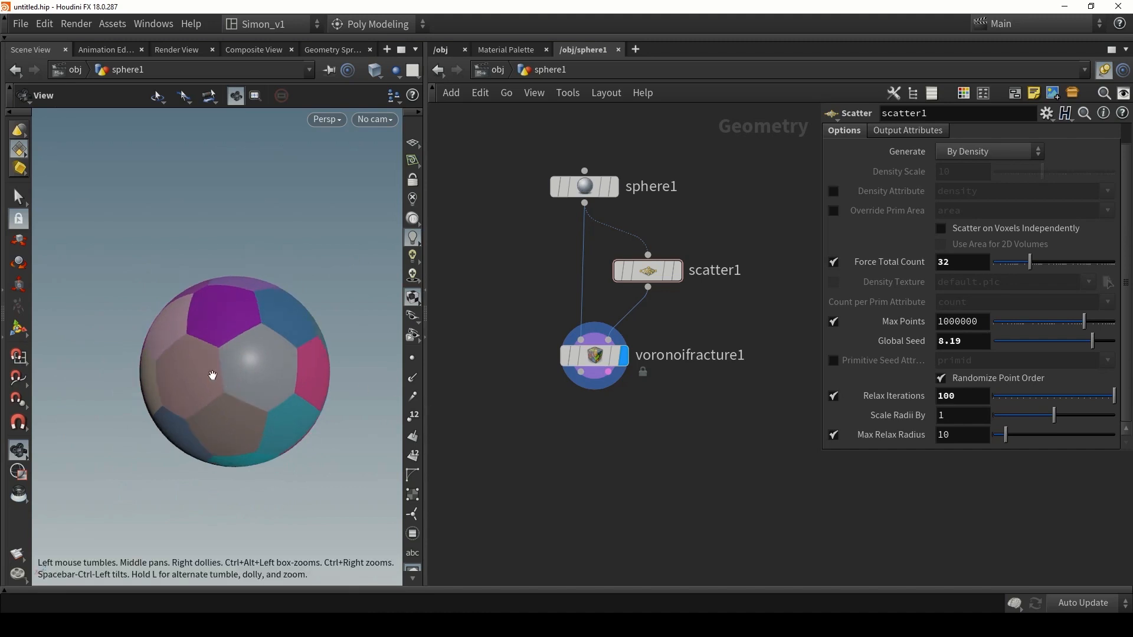
Step: Duplicate the Sphere node beside the fracture network and display the copy
{"action": "middle_click_drag", "start_coordinate": [523, 336], "coordinate": [489, 347]}
{"action": "scroll", "coordinate": [488, 347], "scroll_direction": "down", "scroll_amount": 1}
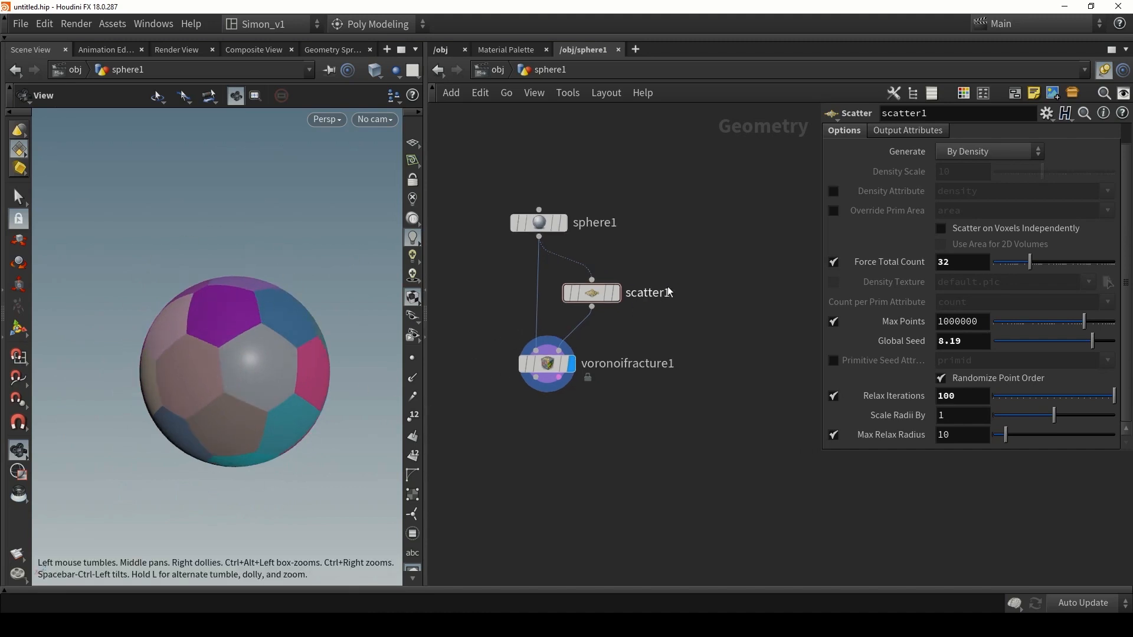
{"action": "middle_click_drag", "start_coordinate": [697, 252], "coordinate": [659, 253]}
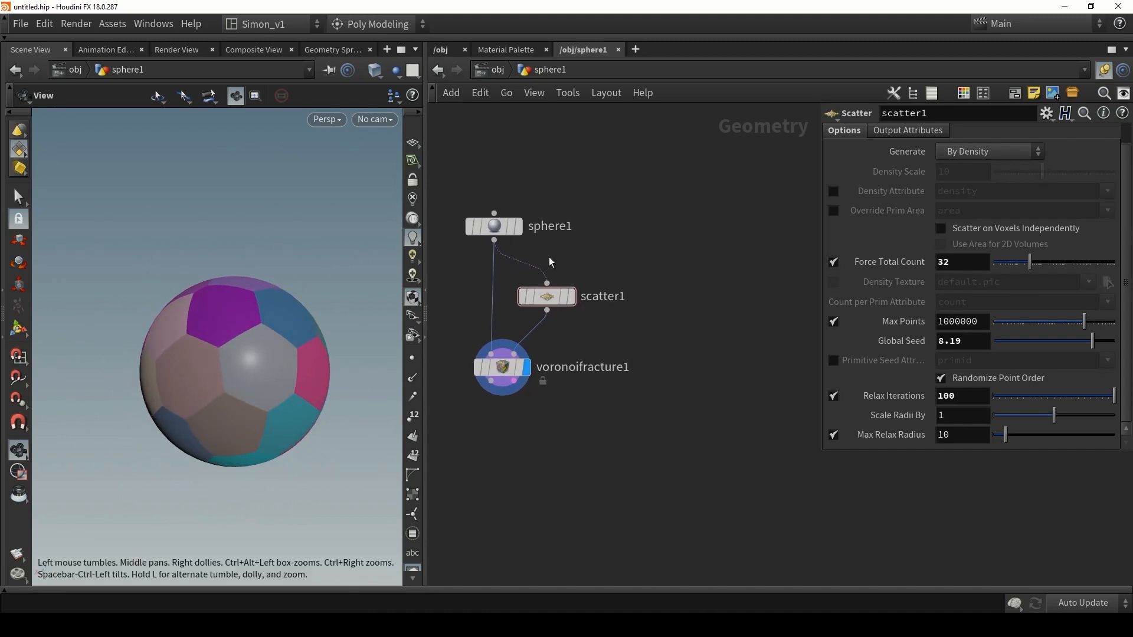
{"action": "left_click_drag", "start_coordinate": [502, 233], "coordinate": [702, 228], "text": "alt"}
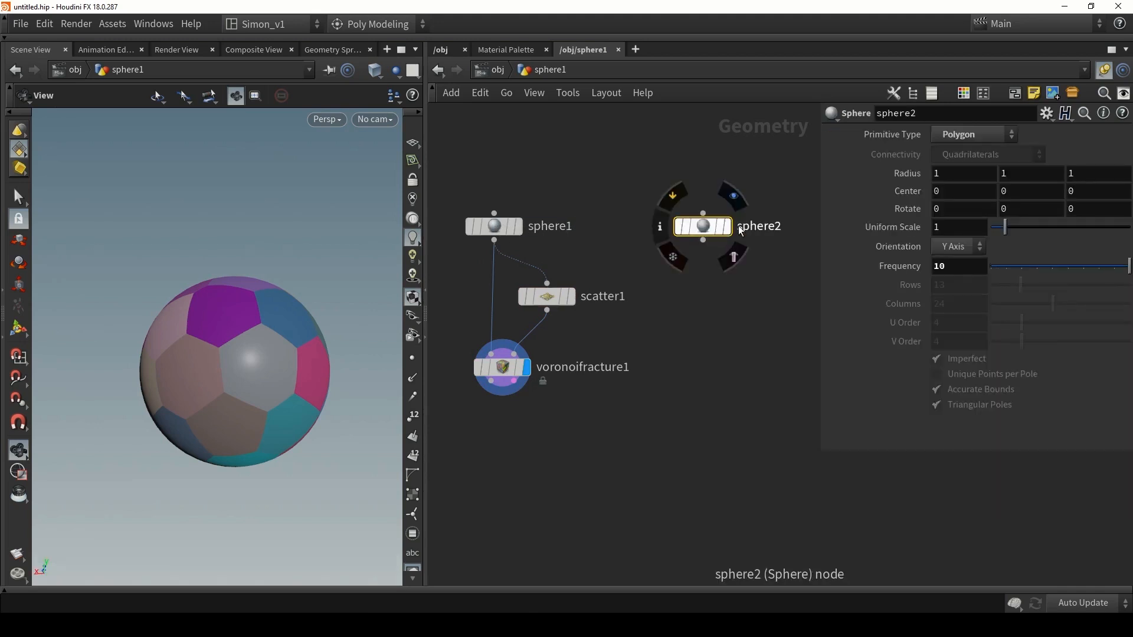
{"action": "left_click", "coordinate": [733, 195]}
Step: Set the copied sphere's Frequency to 2 and show its wireframe over the shaded surface
{"action": "key", "text": "g"}
{"action": "key", "text": "w"}
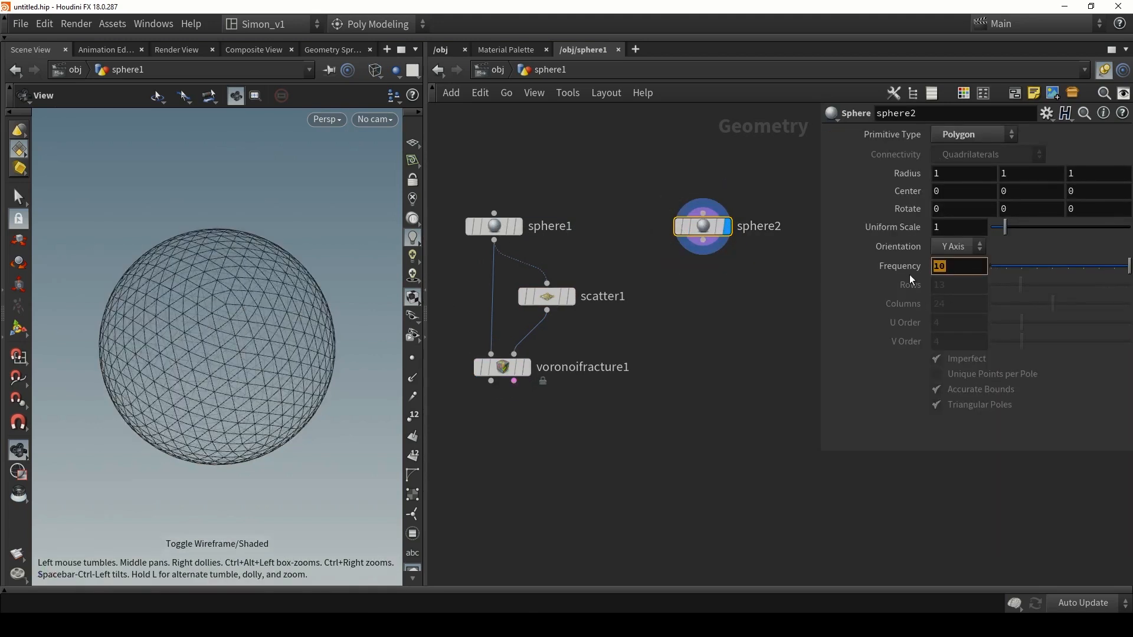
{"action": "key", "text": "Return"}
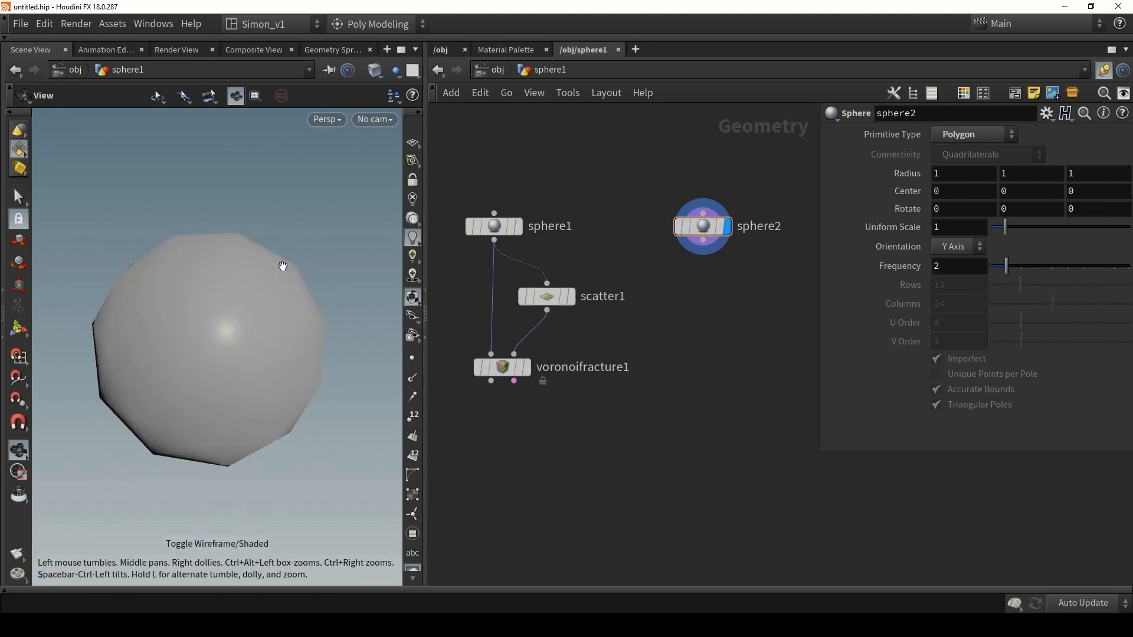
{"action": "key", "text": "w"}
{"action": "key", "text": "w"}
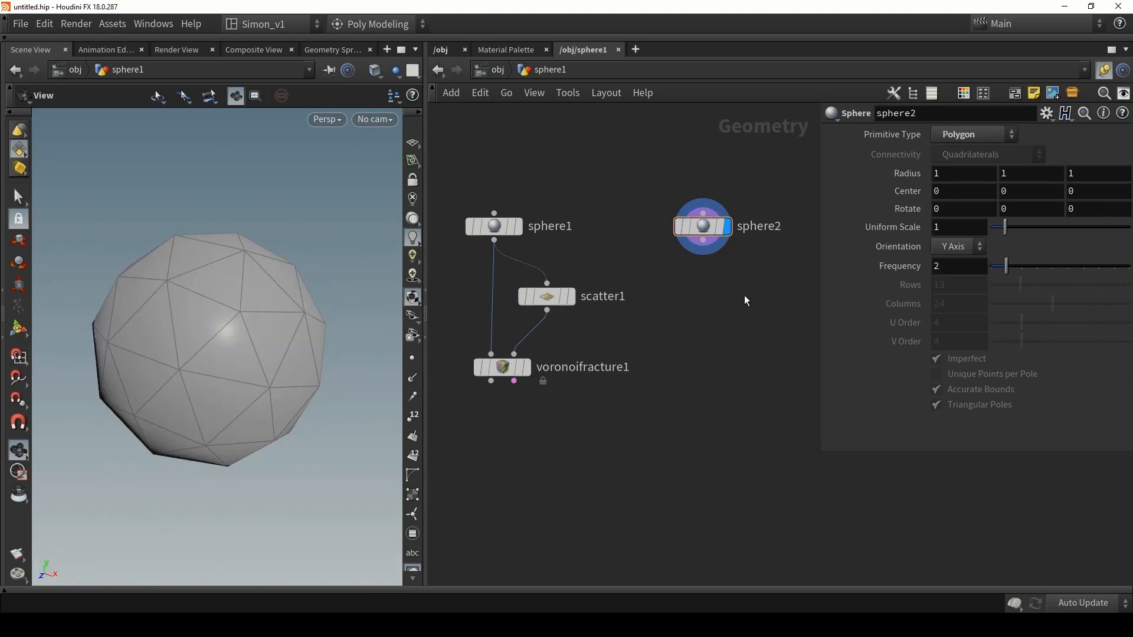
Step: Add a Divide node after the copied sphere, display it, and enable Compute Dual
{"action": "key", "text": "Tab"}
{"action": "type", "text": "d"}
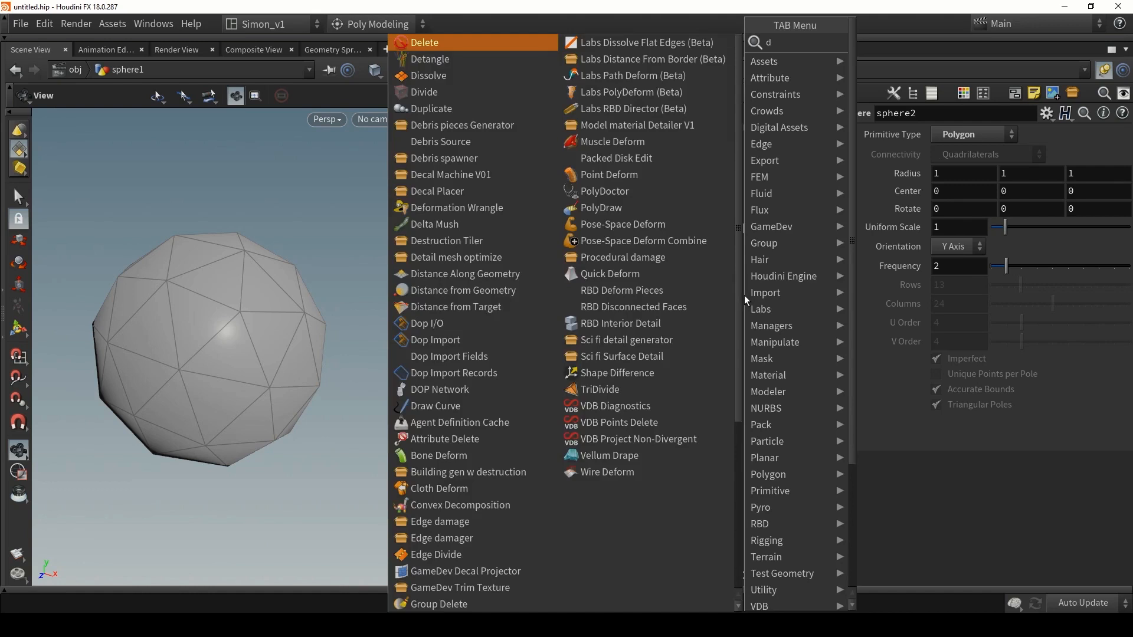
{"action": "type", "text": "iv"}
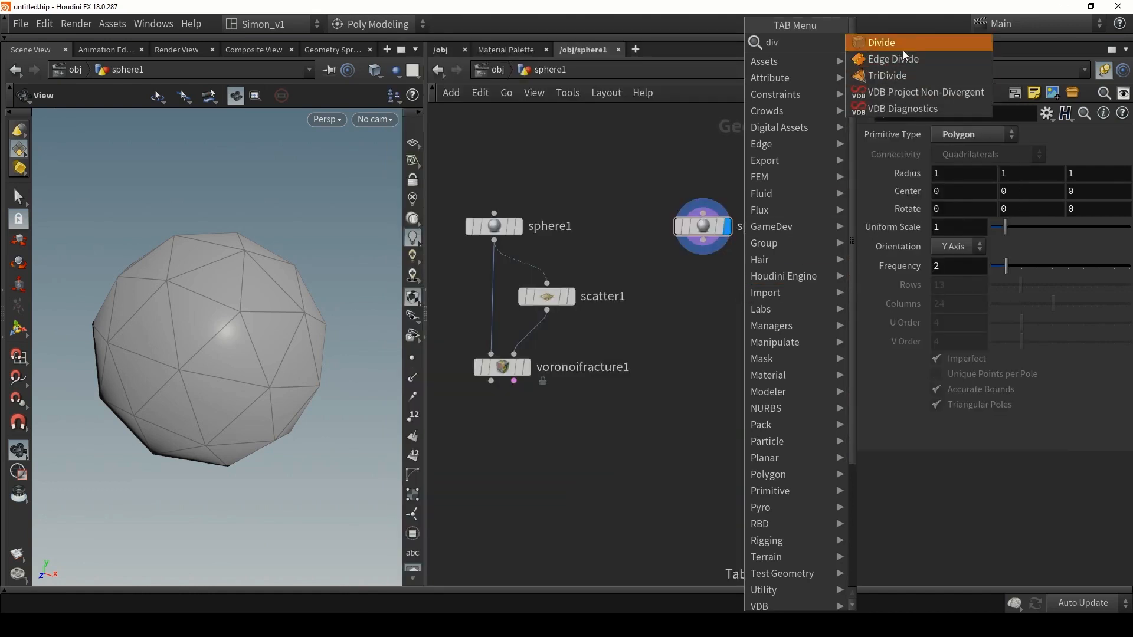
{"action": "left_click", "coordinate": [903, 47]}
{"action": "left_click", "coordinate": [706, 298]}
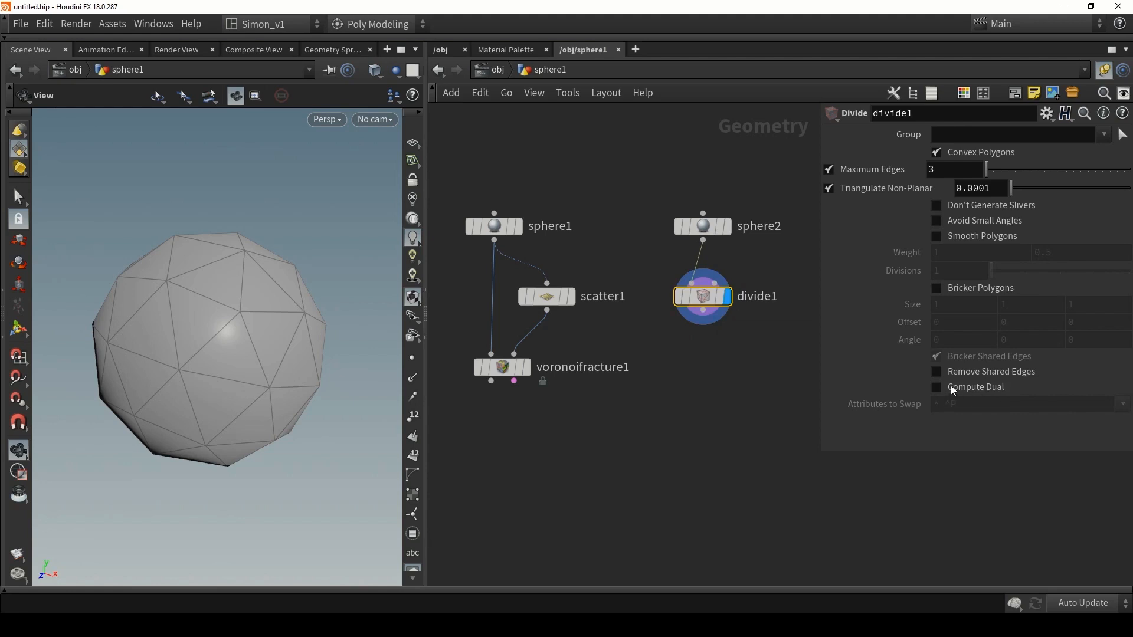
{"action": "left_click", "coordinate": [970, 392]}
{"action": "left_click_drag", "start_coordinate": [247, 354], "coordinate": [277, 250]}
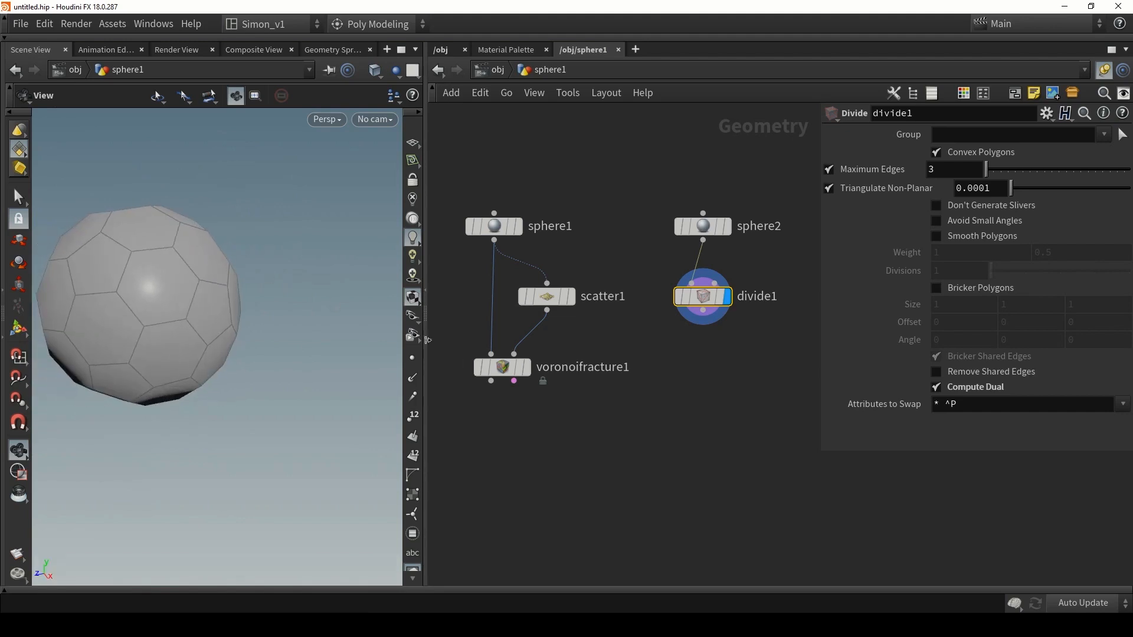
Step: Compare the panel pattern of the Voronoi Fracture with that of the Divide node from several angles
{"action": "left_click", "coordinate": [527, 367]}
{"action": "left_click", "coordinate": [505, 368]}
{"action": "left_click_drag", "start_coordinate": [337, 346], "coordinate": [165, 326]}
{"action": "left_click_drag", "start_coordinate": [313, 324], "coordinate": [120, 302]}
{"action": "left_click_drag", "start_coordinate": [213, 358], "coordinate": [305, 269]}
{"action": "left_click_drag", "start_coordinate": [211, 351], "coordinate": [263, 356]}
{"action": "left_click", "coordinate": [702, 306]}
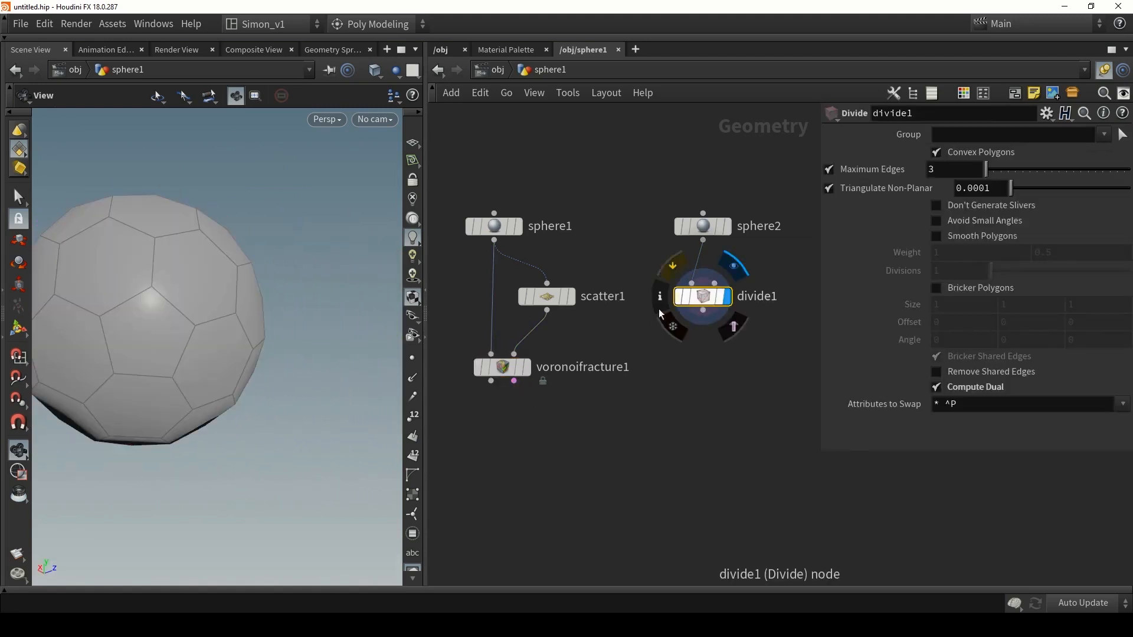
{"action": "left_click_drag", "start_coordinate": [306, 297], "coordinate": [297, 265]}
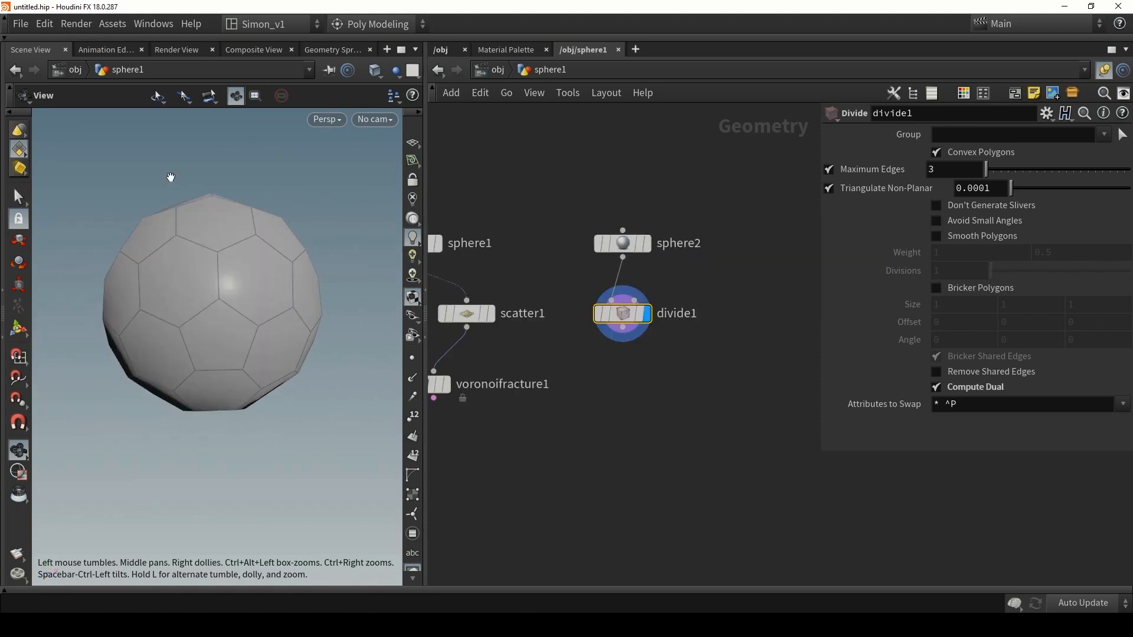
Step: Duplicate the low-frequency sphere and add a displayed Boolean node, with the Divide result as Set A and the new sphere as Set B
{"action": "left_click_drag", "start_coordinate": [624, 244], "coordinate": [663, 256], "text": "alt"}
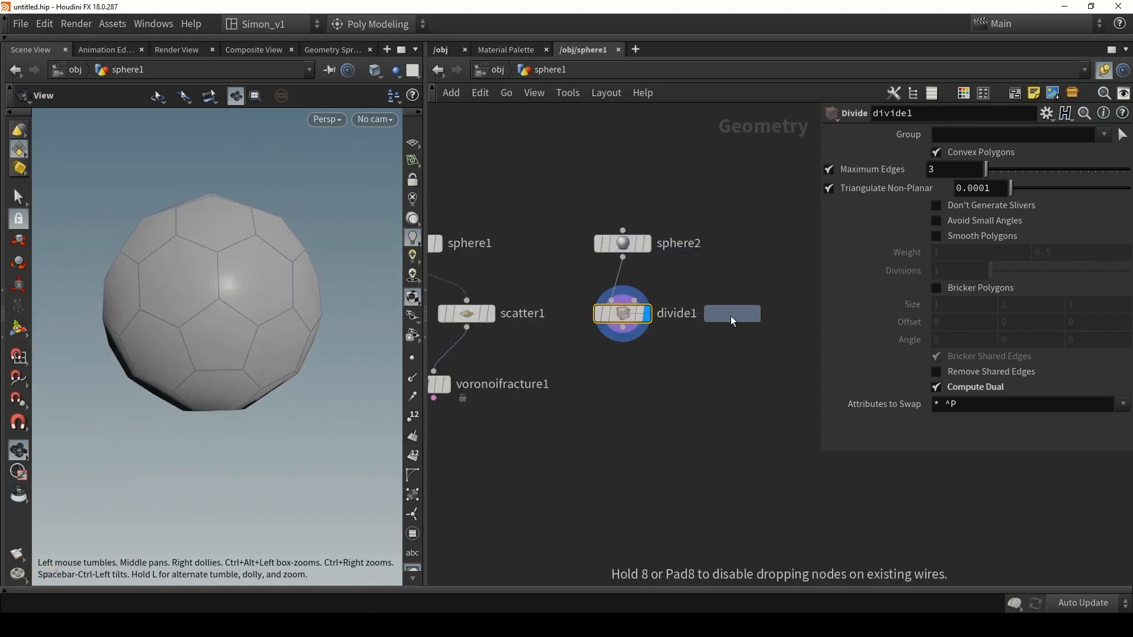
{"action": "left_click_drag", "start_coordinate": [730, 316], "coordinate": [730, 316], "text": "alt"}
{"action": "key", "text": "Tab"}
{"action": "type", "text": "boo"}
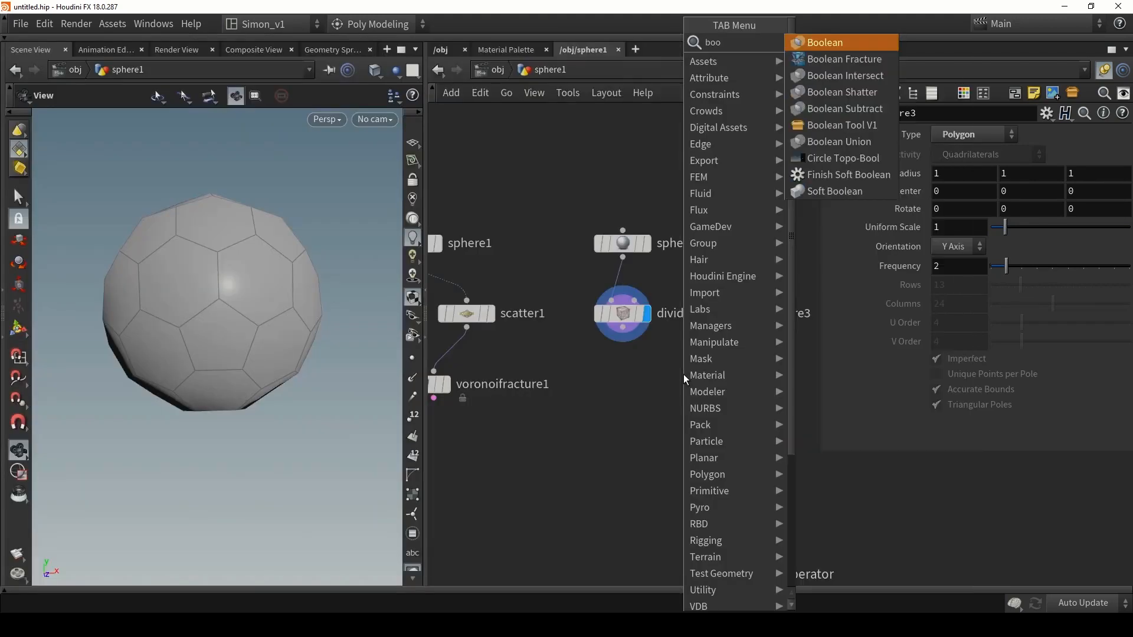
{"action": "key", "text": "Return"}
{"action": "left_click", "coordinate": [690, 397]}
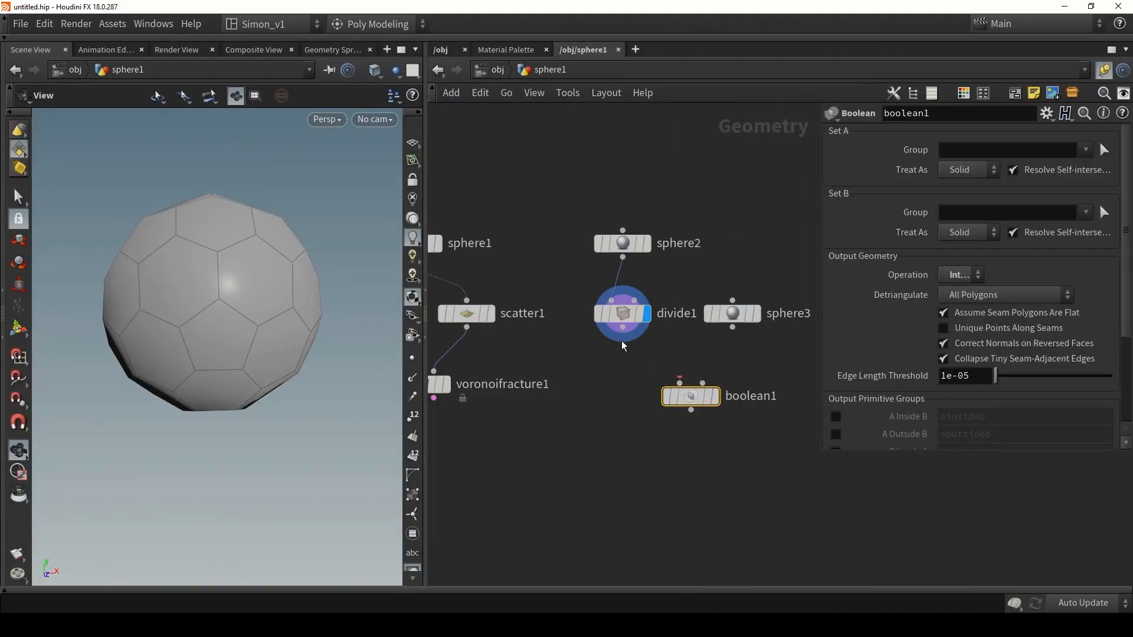
{"action": "left_click_drag", "start_coordinate": [622, 331], "coordinate": [679, 383]}
{"action": "left_click_drag", "start_coordinate": [732, 328], "coordinate": [702, 385]}
Step: Set the Uniform Scale of the sphere feeding the Boolean to 0.987 and inspect the resulting panel pattern
{"action": "left_click", "coordinate": [736, 314]}
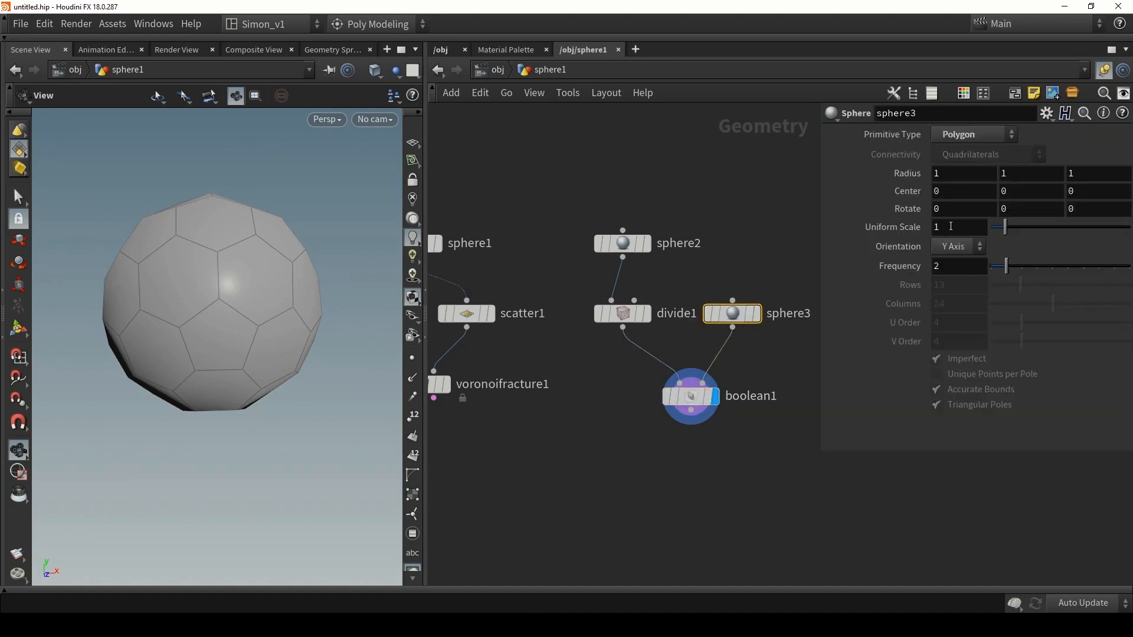
{"action": "middle_click_drag", "start_coordinate": [951, 227], "coordinate": [843, 298]}
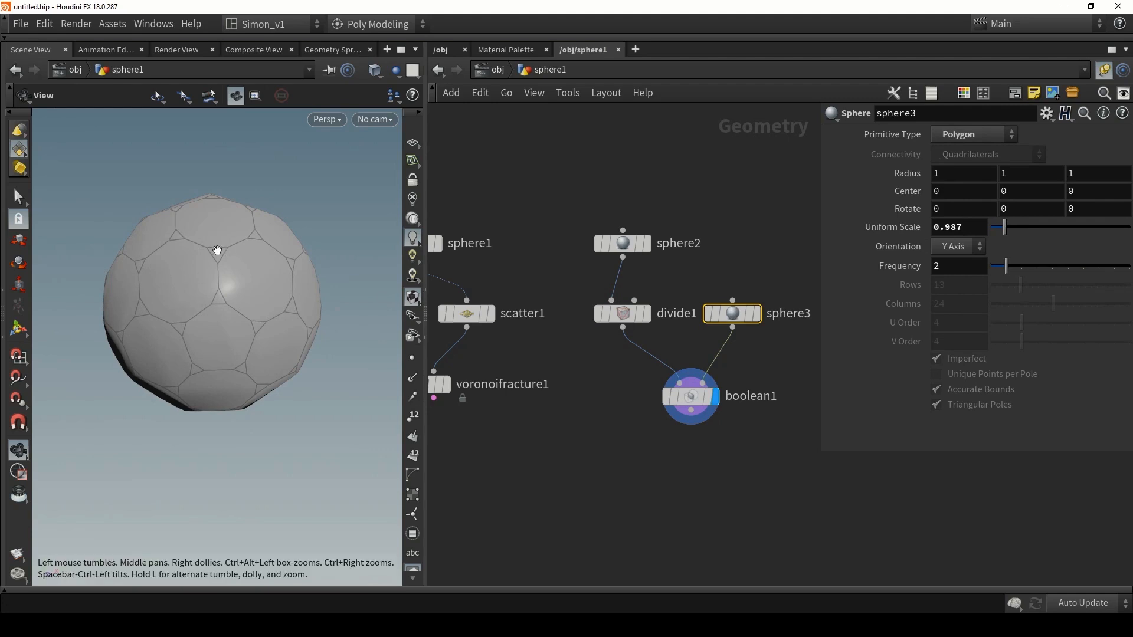
{"action": "left_click_drag", "start_coordinate": [213, 254], "coordinate": [311, 392]}
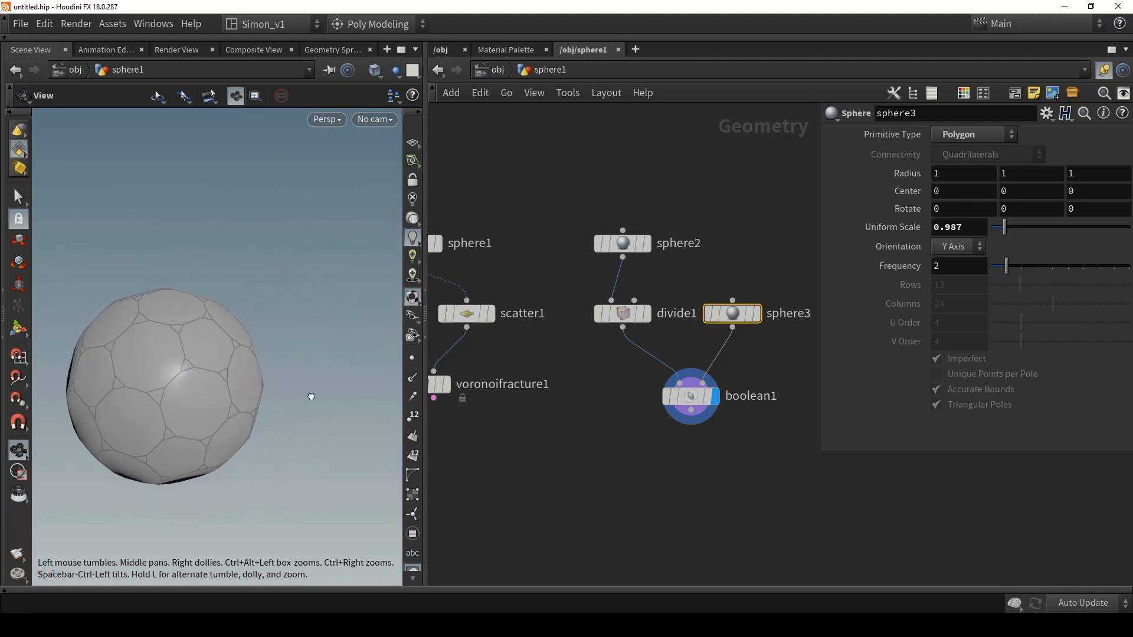
{"action": "left_click_drag", "start_coordinate": [172, 374], "coordinate": [253, 360]}
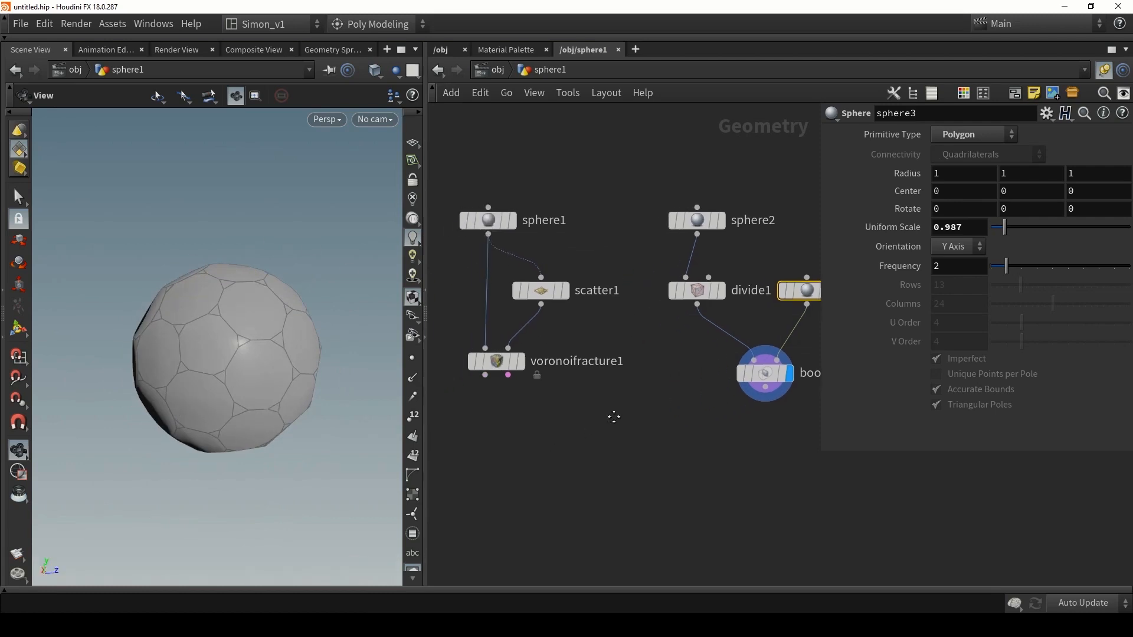
Step: Display the Voronoi Fracture result again and hide the wireframe over its shaded surface
{"action": "middle_click_drag", "start_coordinate": [536, 447], "coordinate": [613, 420]}
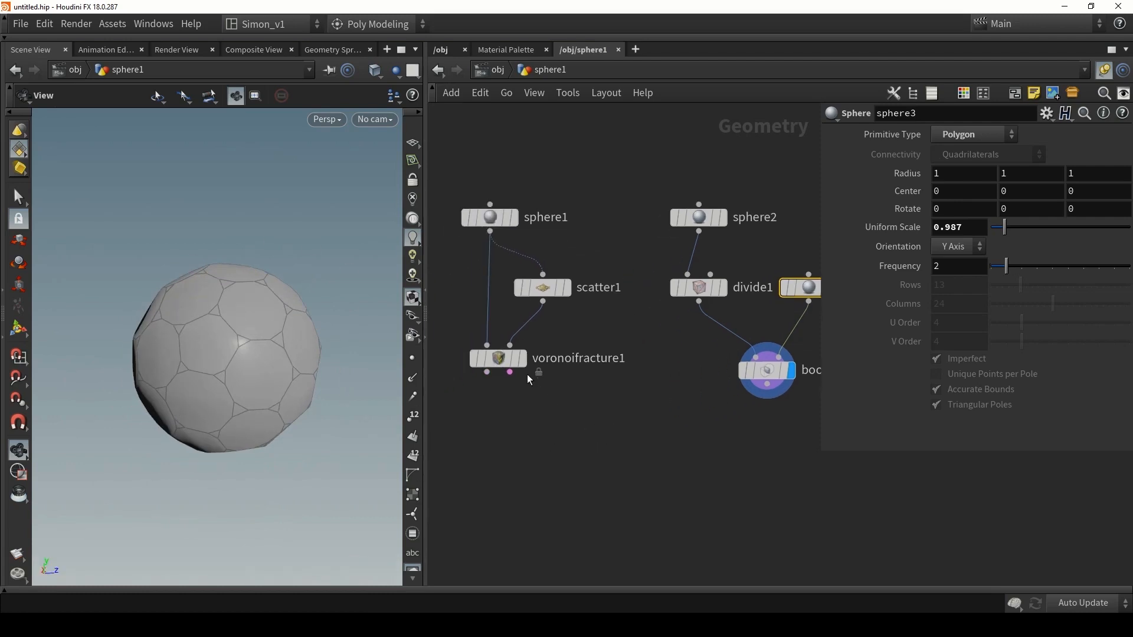
{"action": "left_click", "coordinate": [523, 359]}
{"action": "left_click", "coordinate": [502, 358]}
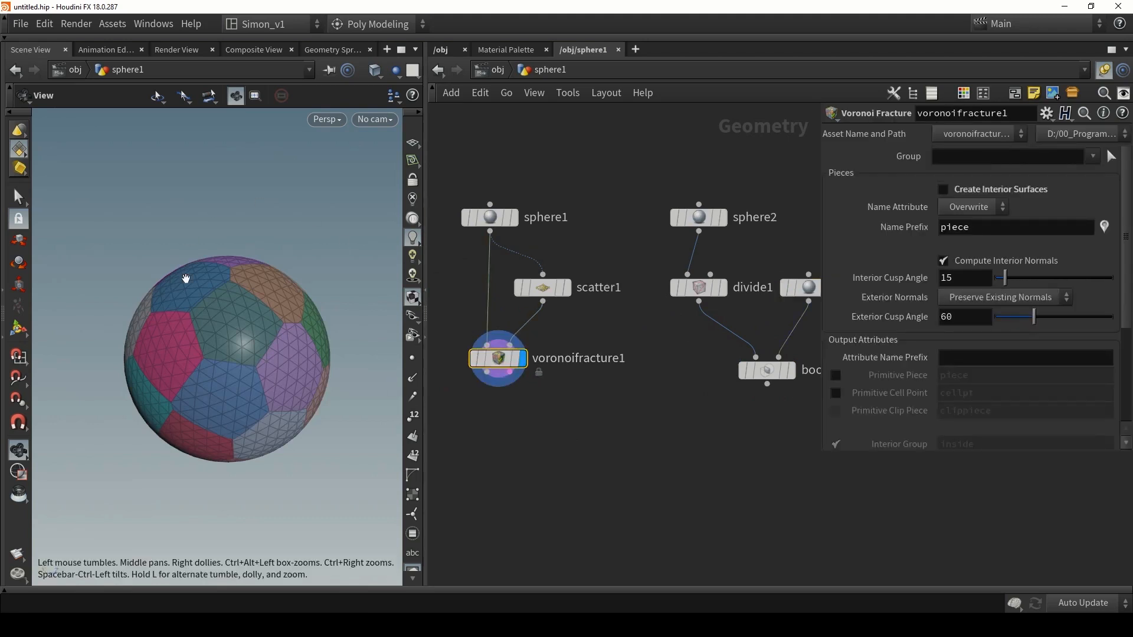
{"action": "left_click_drag", "start_coordinate": [186, 278], "coordinate": [300, 339]}
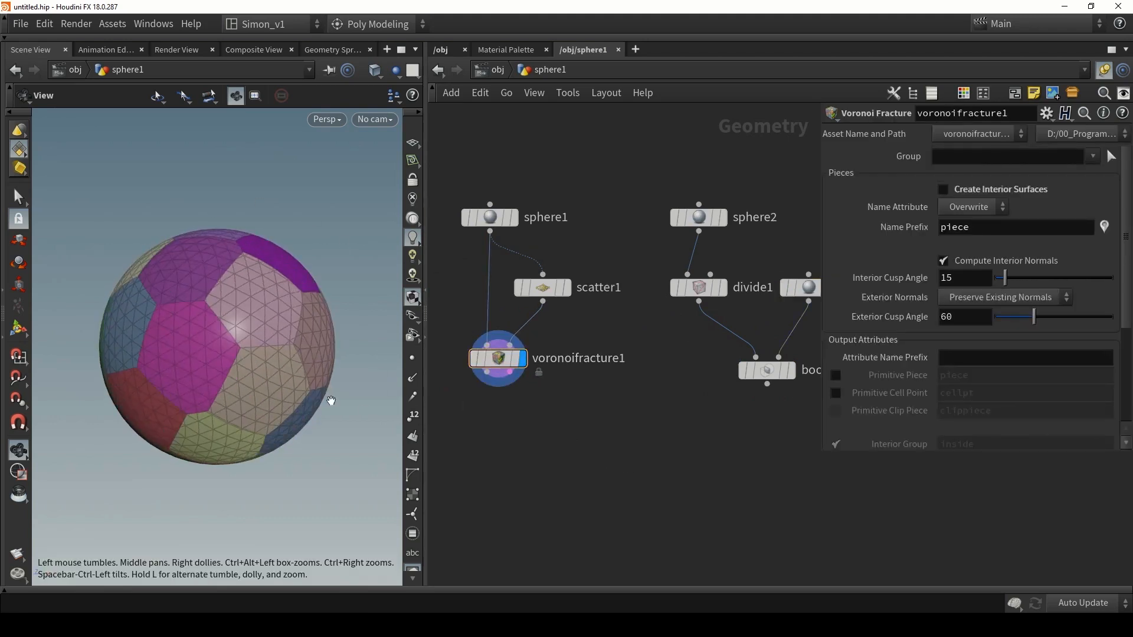
{"action": "key", "text": "shift+w"}
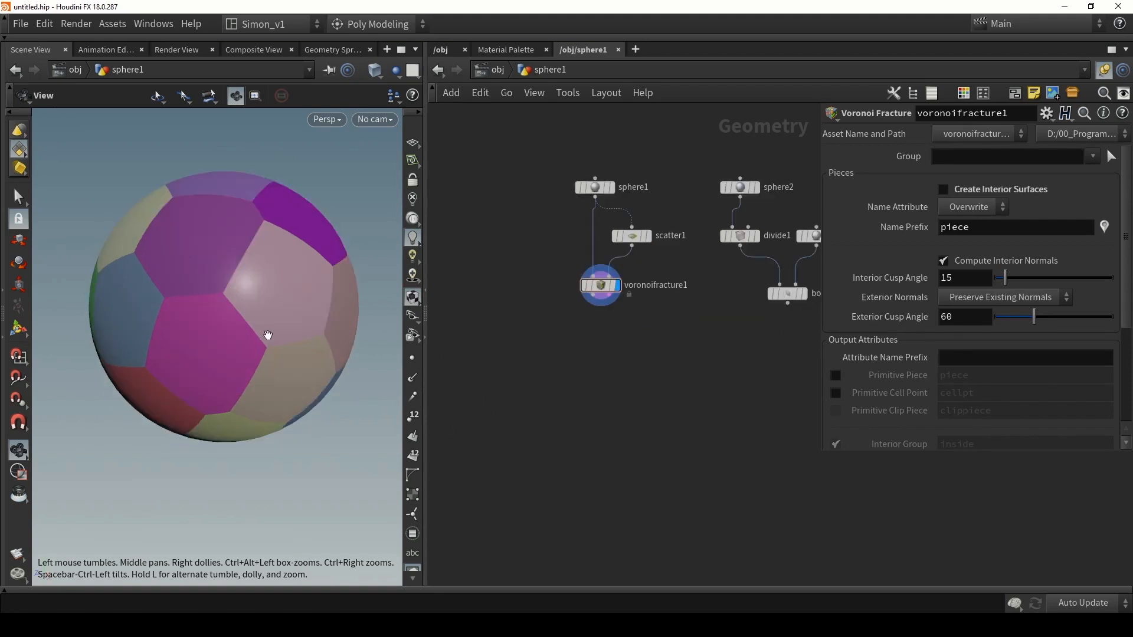
Step: Try moving a single panel of the fractured sphere, undo the move, and delete the Edit node
{"action": "key", "text": "space+4"}
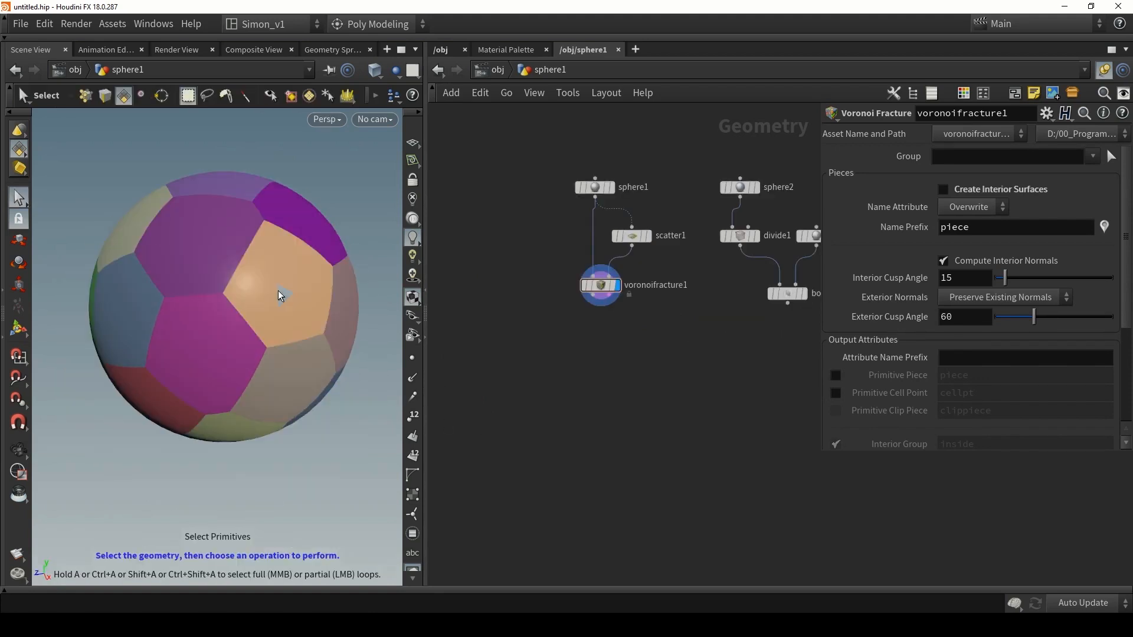
{"action": "key", "text": "t"}
{"action": "left_click_drag", "start_coordinate": [282, 292], "coordinate": [331, 240]}
{"action": "mouse_move", "coordinate": [331, 240]}
{"action": "left_mouse_down", "text": "alt"}
{"action": "mouse_move", "coordinate": [251, 251]}
{"action": "mouse_move", "coordinate": [354, 237]}
{"action": "mouse_move", "coordinate": [328, 253]}
{"action": "left_mouse_up", "text": "alt"}
{"action": "key", "text": "ctrl+z"}
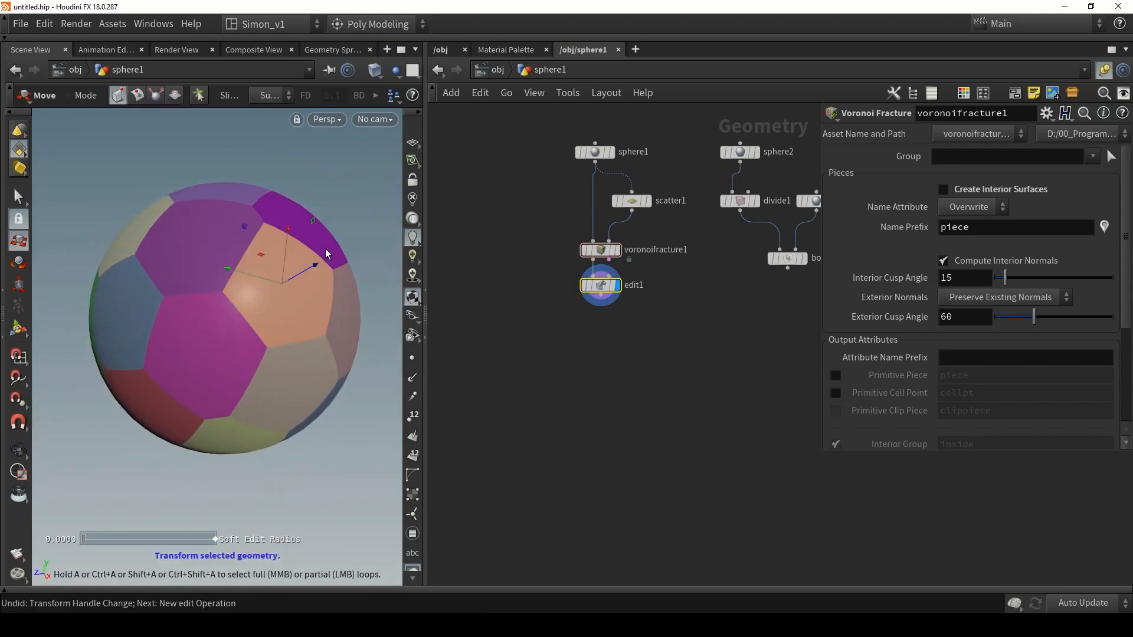
{"action": "left_click_drag", "start_coordinate": [591, 310], "coordinate": [560, 286]}
{"action": "key", "text": "Delete"}
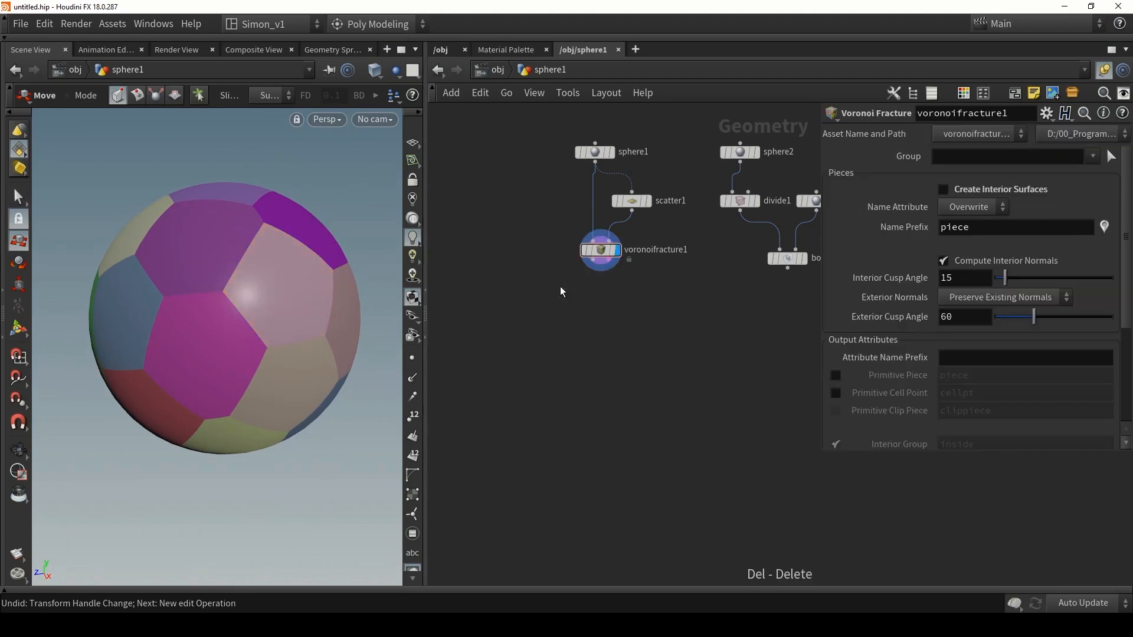
Step: Add a For-Each Connected Piece block, feed it the Voronoi Fracture output, and display the block's end node
{"action": "key", "text": "Tab"}
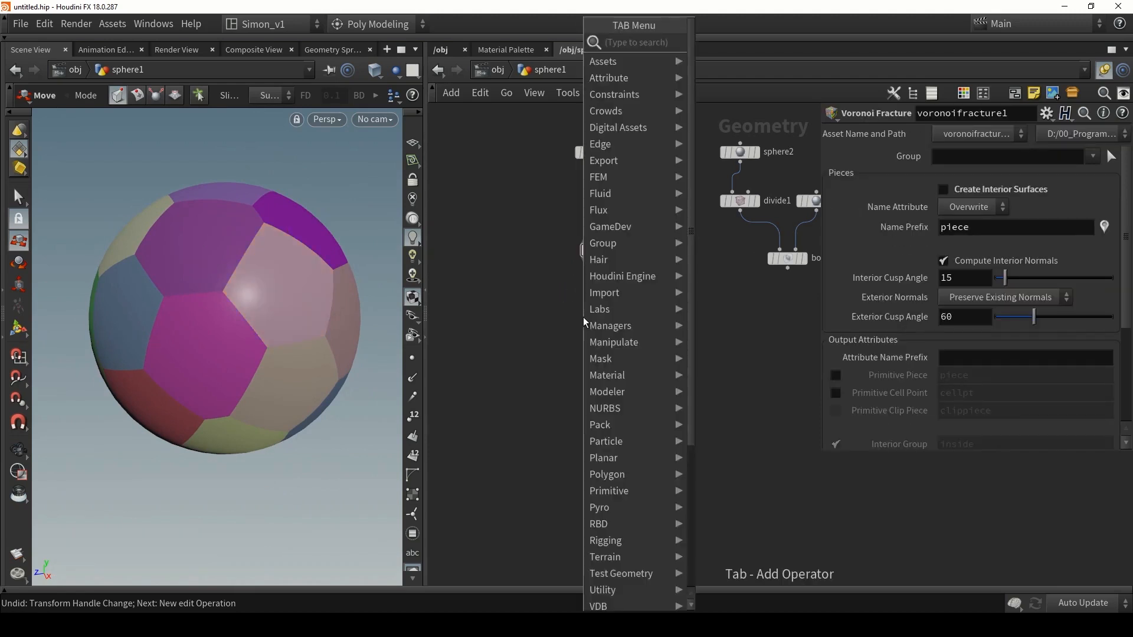
{"action": "type", "text": "for"}
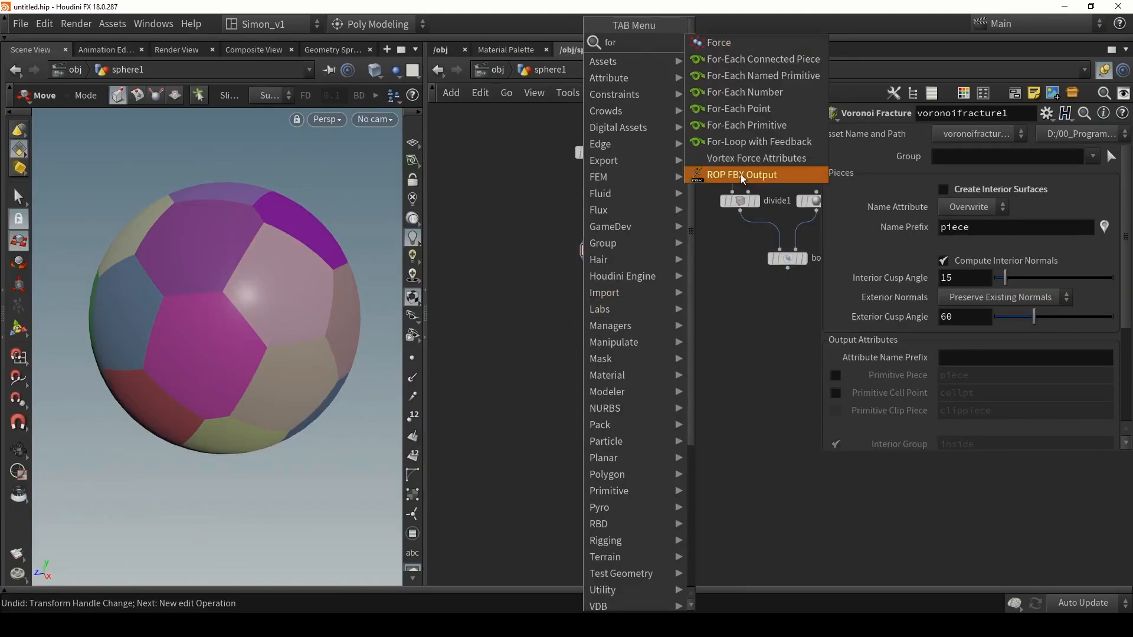
{"action": "left_click", "coordinate": [766, 60]}
{"action": "left_click", "coordinate": [602, 315]}
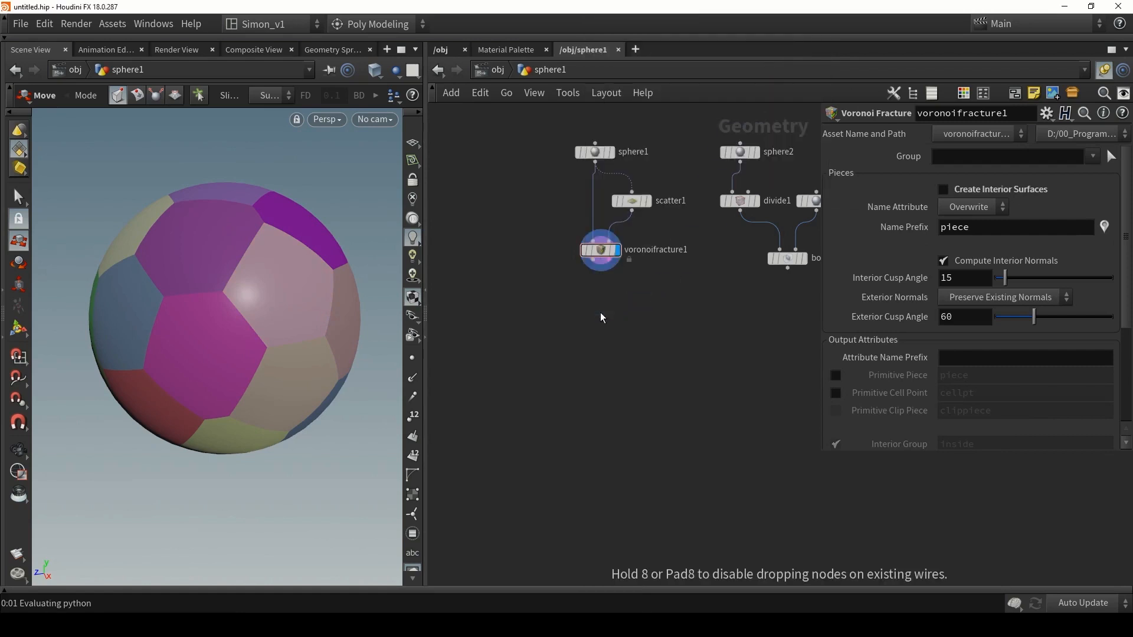
{"action": "left_click_drag", "start_coordinate": [600, 271], "coordinate": [600, 309]}
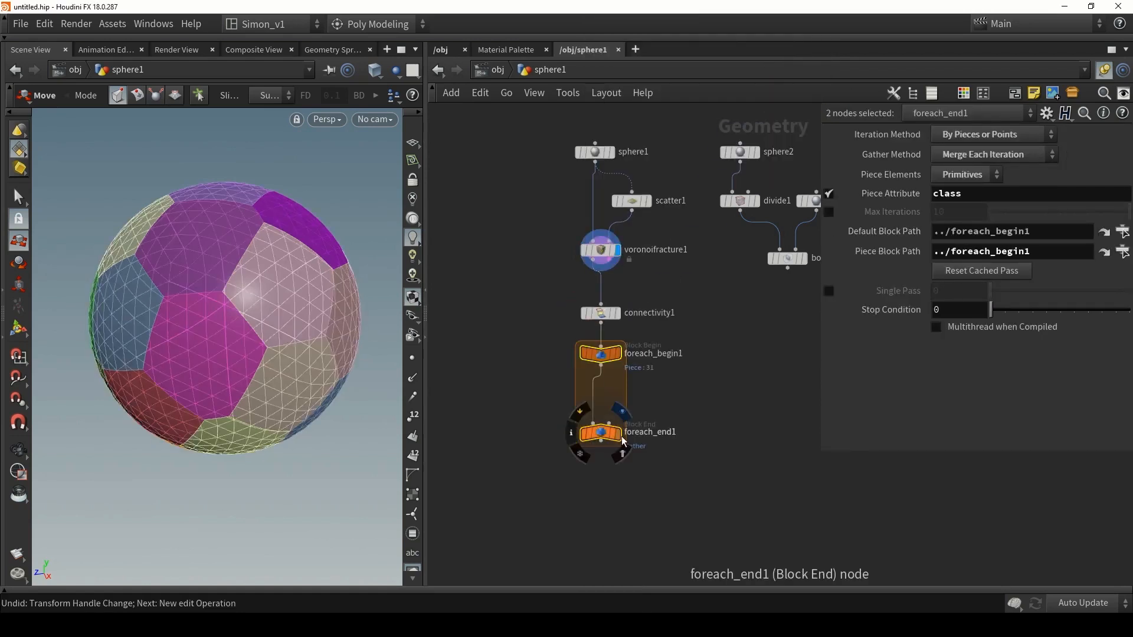
{"action": "left_click", "coordinate": [616, 433]}
{"action": "left_click", "coordinate": [606, 442]}
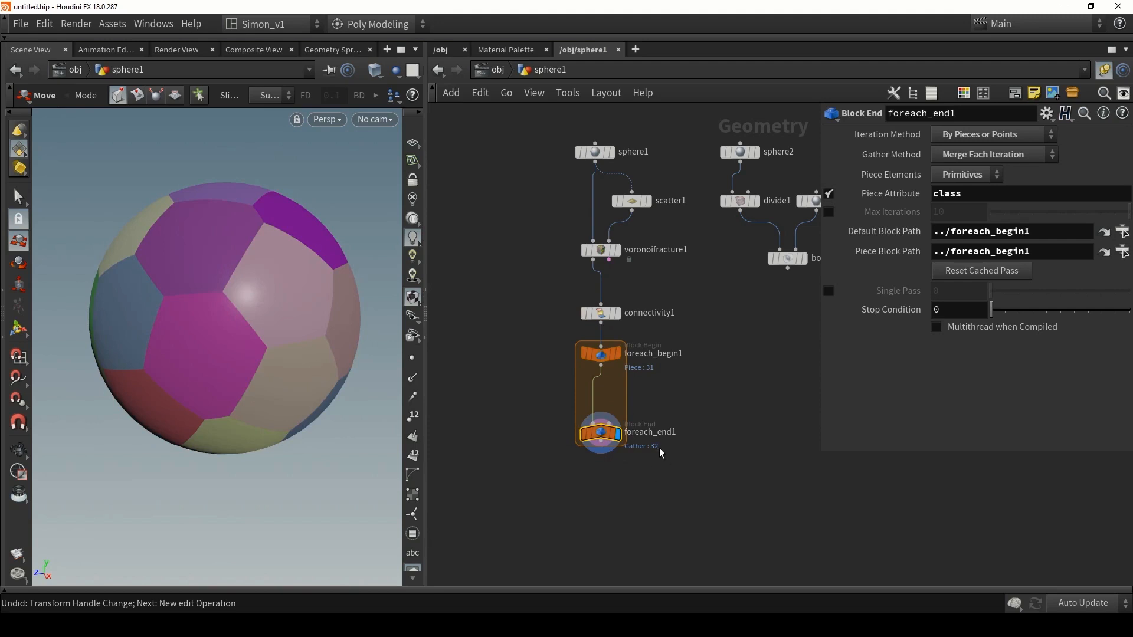
Step: Make room in the loop, display the single piece from its begin node, and insert a displayed PolyExtrude node after it
{"action": "left_click", "coordinate": [631, 201]}
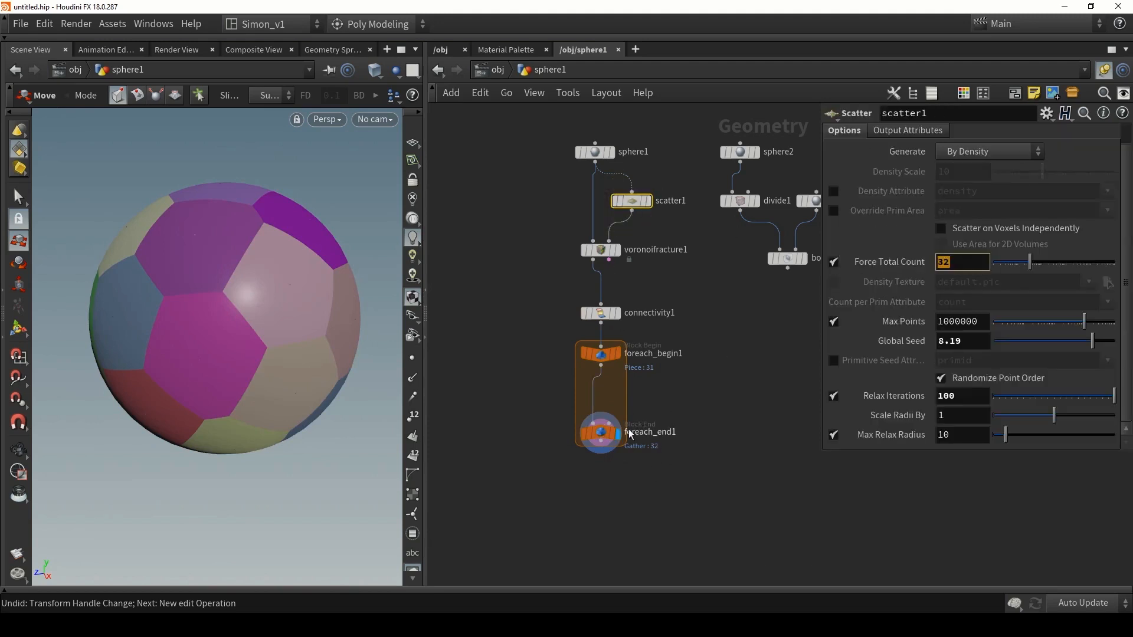
{"action": "left_click_drag", "start_coordinate": [599, 431], "coordinate": [600, 479]}
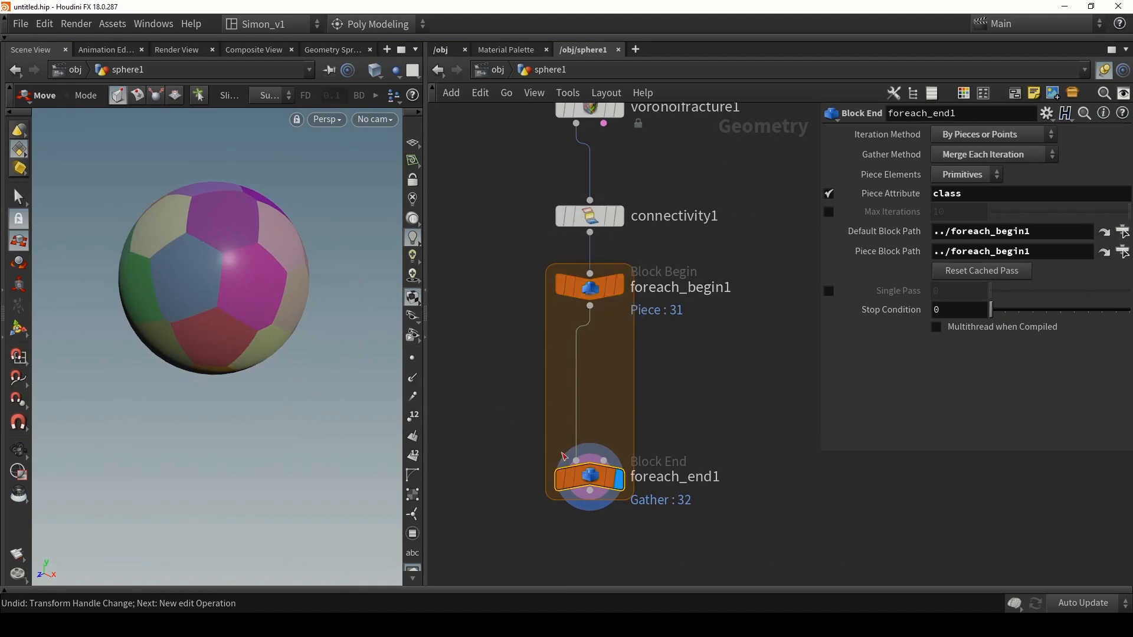
{"action": "left_click", "coordinate": [618, 286]}
{"action": "key", "text": "Tab"}
{"action": "type", "text": "extr"}
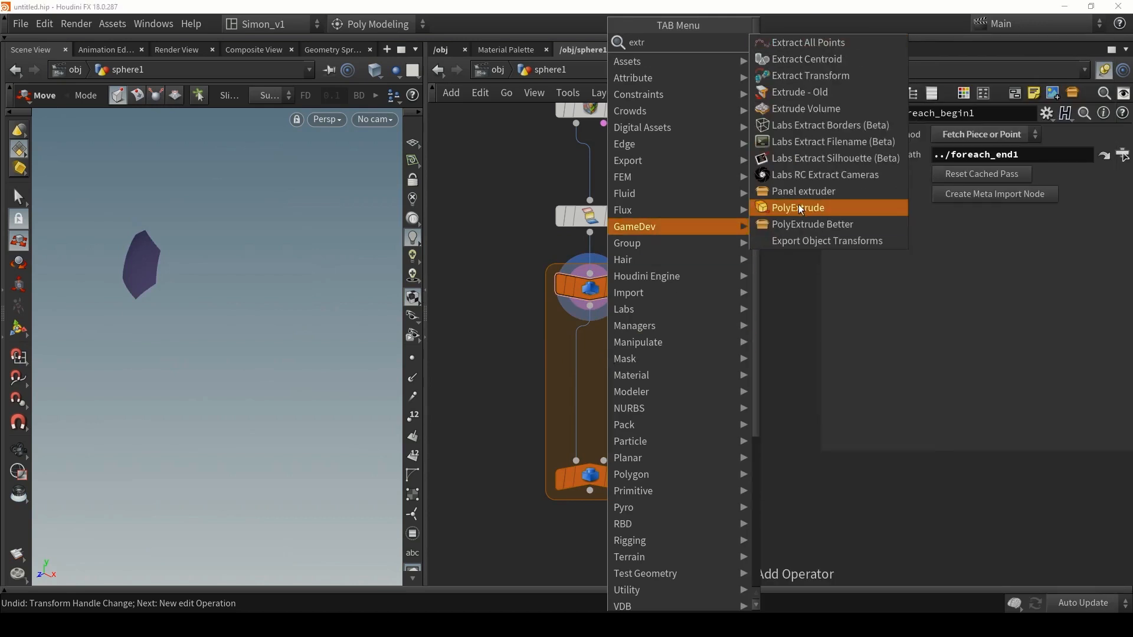
{"action": "left_click", "coordinate": [798, 208]}
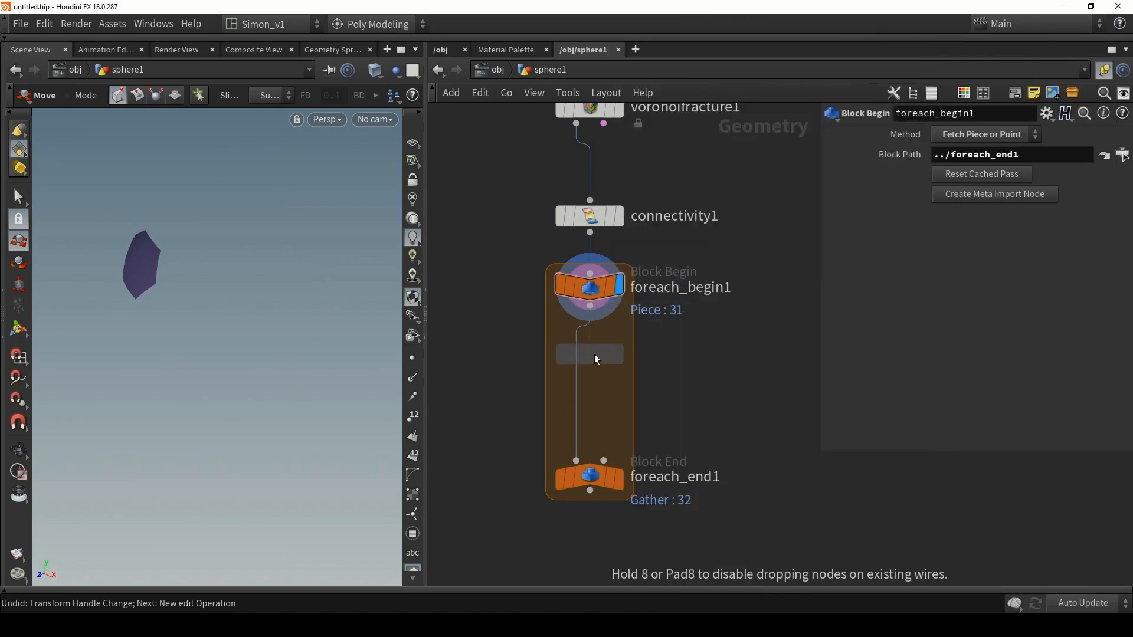
{"action": "left_click", "coordinate": [590, 357]}
{"action": "left_click_drag", "start_coordinate": [241, 335], "coordinate": [232, 336], "text": "alt"}
{"action": "scroll", "coordinate": [232, 336], "scroll_direction": "down", "scroll_amount": 3}
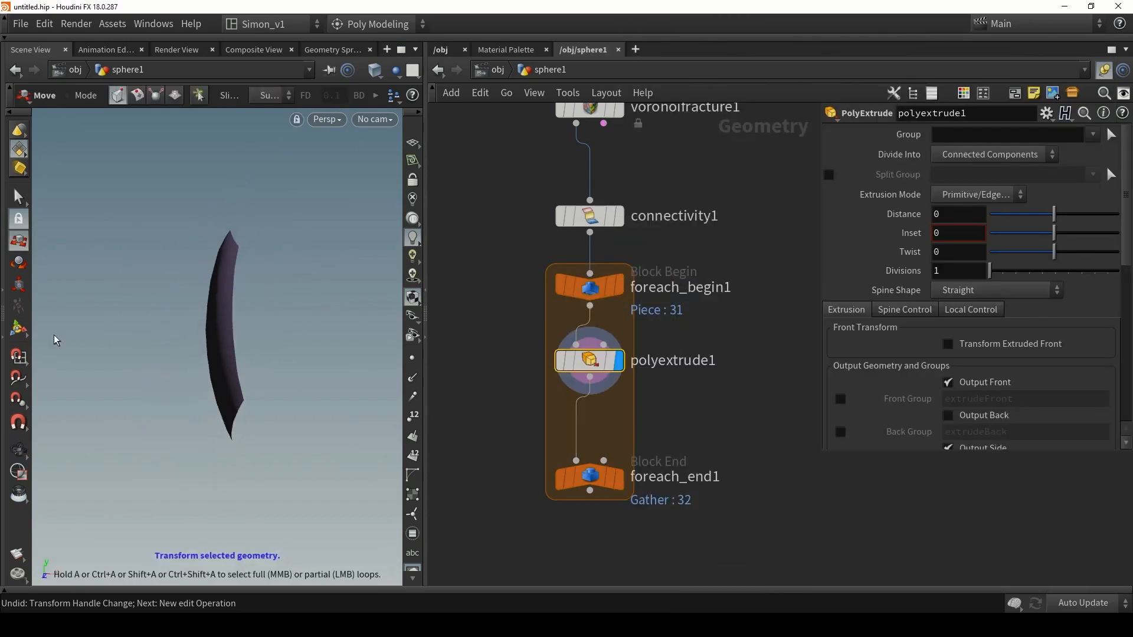
Step: Extrude the panel by a distance of 0.117976, try an inset of 0.6, and reset the inset to 0
{"action": "left_click", "coordinate": [19, 328]}
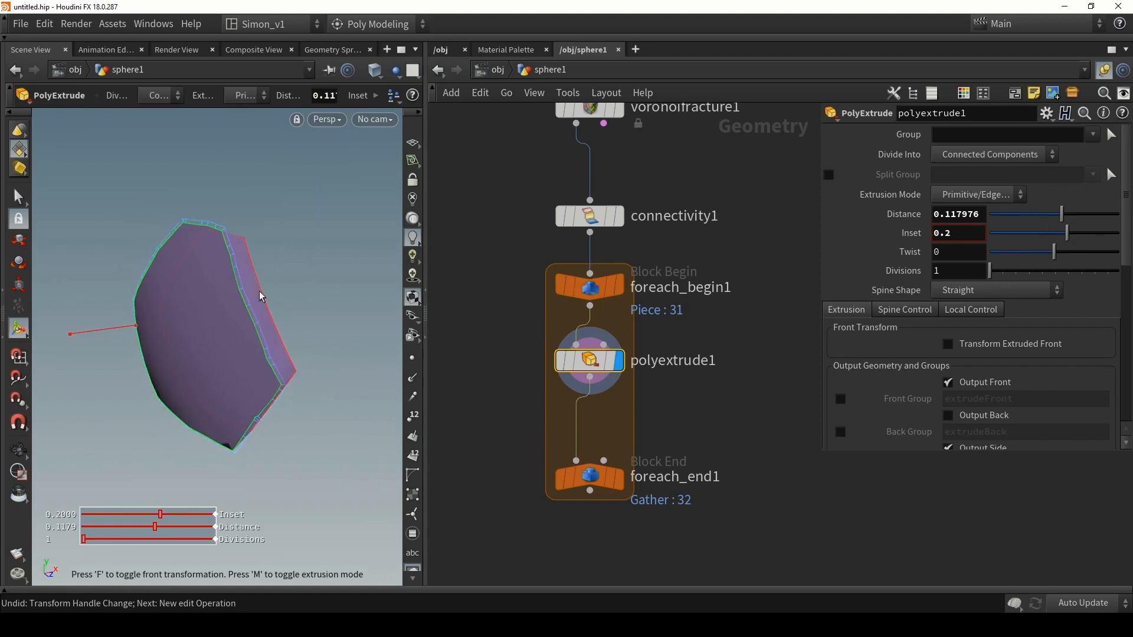
{"action": "key", "text": "Escape"}
{"action": "mouse_move", "coordinate": [255, 282]}
{"action": "left_mouse_down"}
{"action": "mouse_move", "coordinate": [295, 288]}
{"action": "mouse_move", "coordinate": [255, 273]}
{"action": "mouse_move", "coordinate": [265, 253]}
{"action": "mouse_move", "coordinate": [258, 291]}
{"action": "left_mouse_up"}
{"action": "key", "text": "Return"}
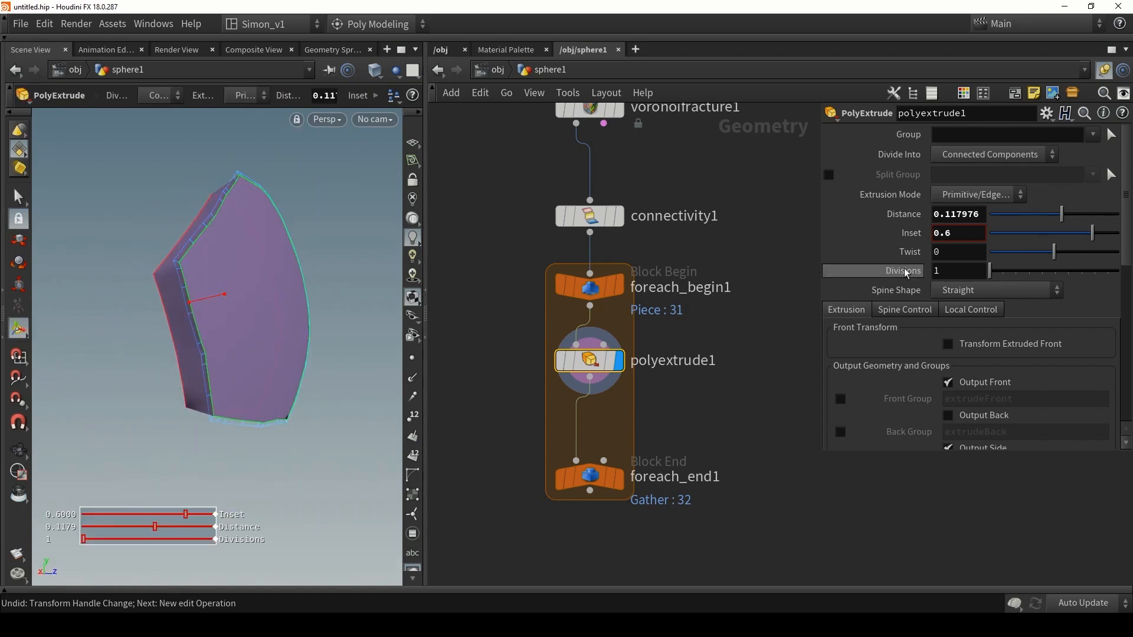
{"action": "middle_click", "coordinate": [955, 233], "text": "ctrl"}
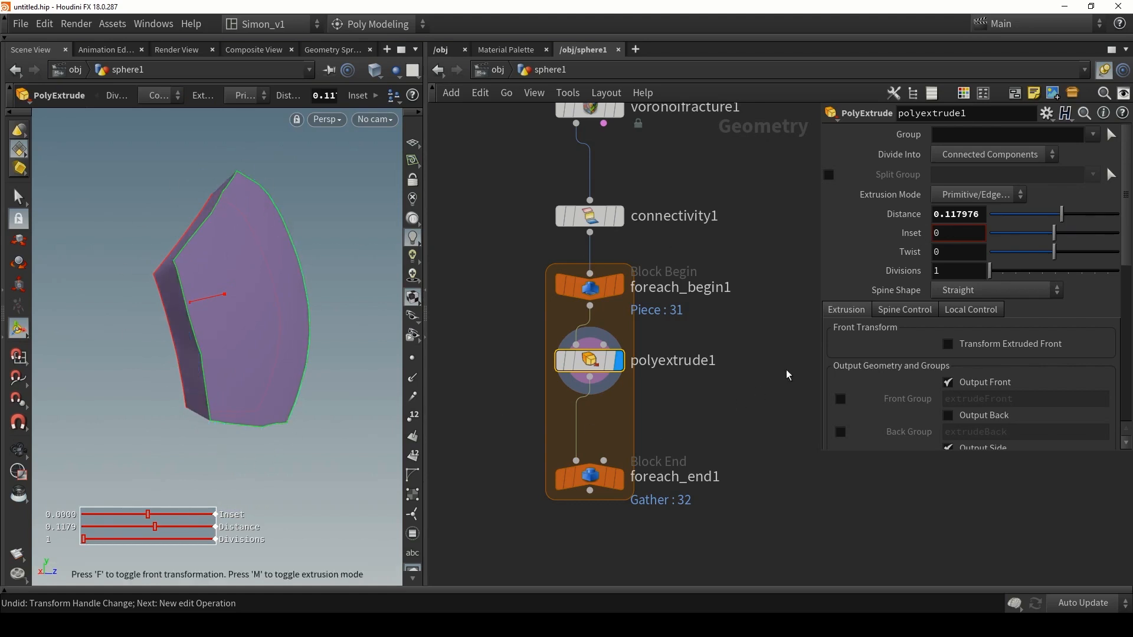
Step: Taper the extruded panel by setting the PolyExtrude Thickness Scale to 0.781, and check its shape with the wireframe overlay
{"action": "left_click", "coordinate": [905, 312]}
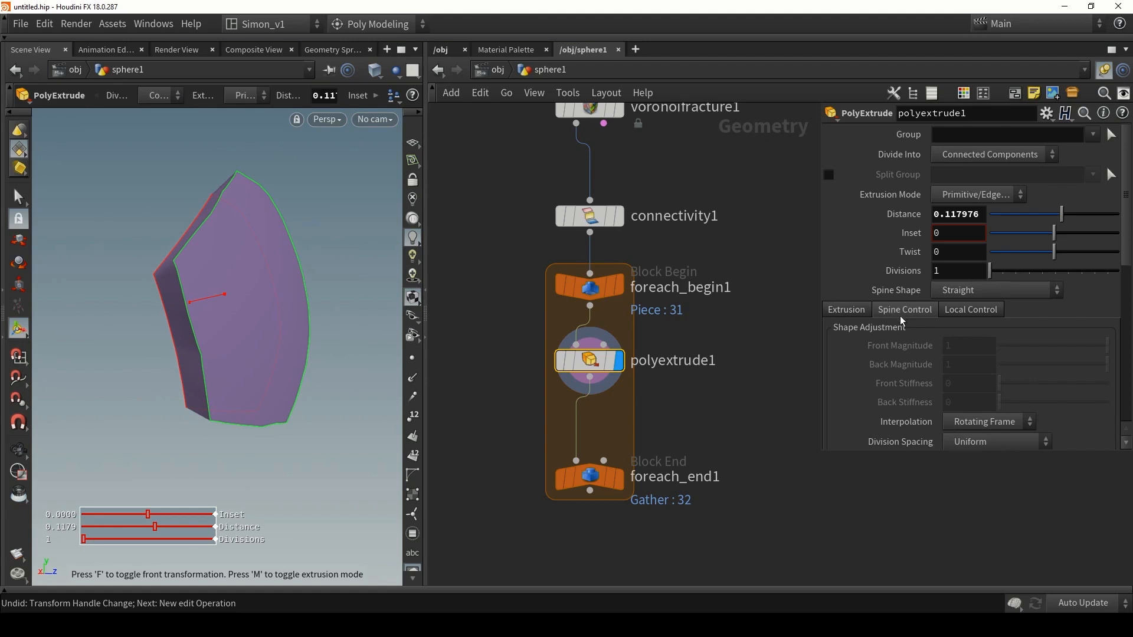
{"action": "scroll", "coordinate": [900, 319], "scroll_direction": "down", "scroll_amount": 6}
{"action": "scroll", "coordinate": [902, 321], "scroll_direction": "down", "scroll_amount": 2}
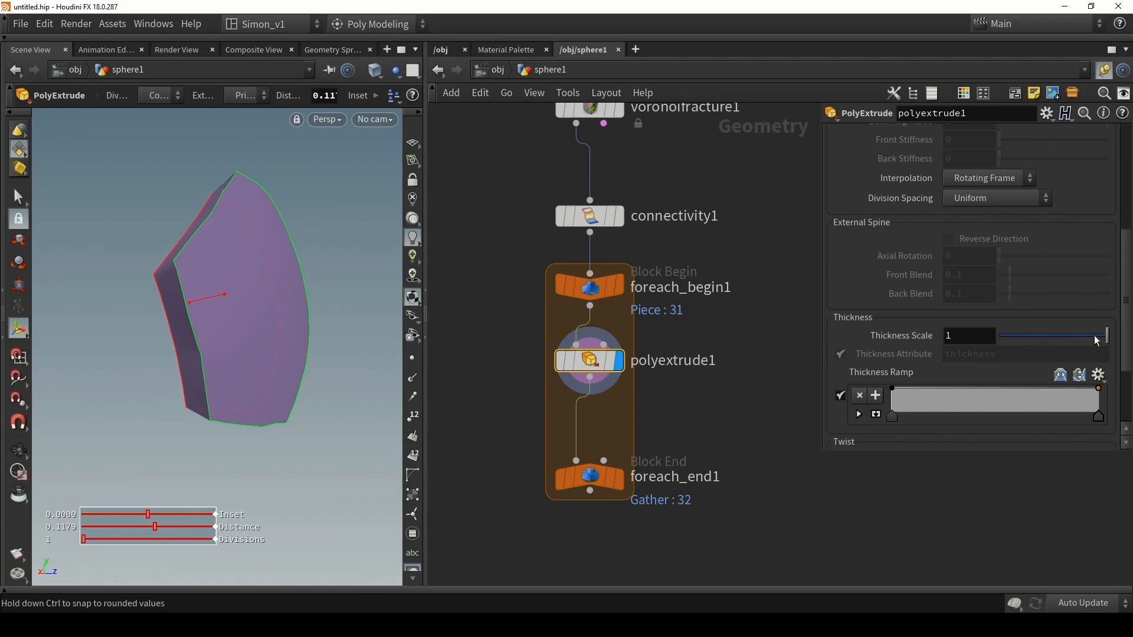
{"action": "left_click_drag", "start_coordinate": [1107, 336], "coordinate": [1085, 339]}
{"action": "key", "text": "Escape"}
{"action": "mouse_move", "coordinate": [292, 302]}
{"action": "left_mouse_down"}
{"action": "mouse_move", "coordinate": [216, 301]}
{"action": "mouse_move", "coordinate": [177, 337]}
{"action": "mouse_move", "coordinate": [325, 296]}
{"action": "mouse_move", "coordinate": [254, 308]}
{"action": "left_mouse_up"}
{"action": "key", "text": "Return"}
{"action": "key", "text": "shift+w"}
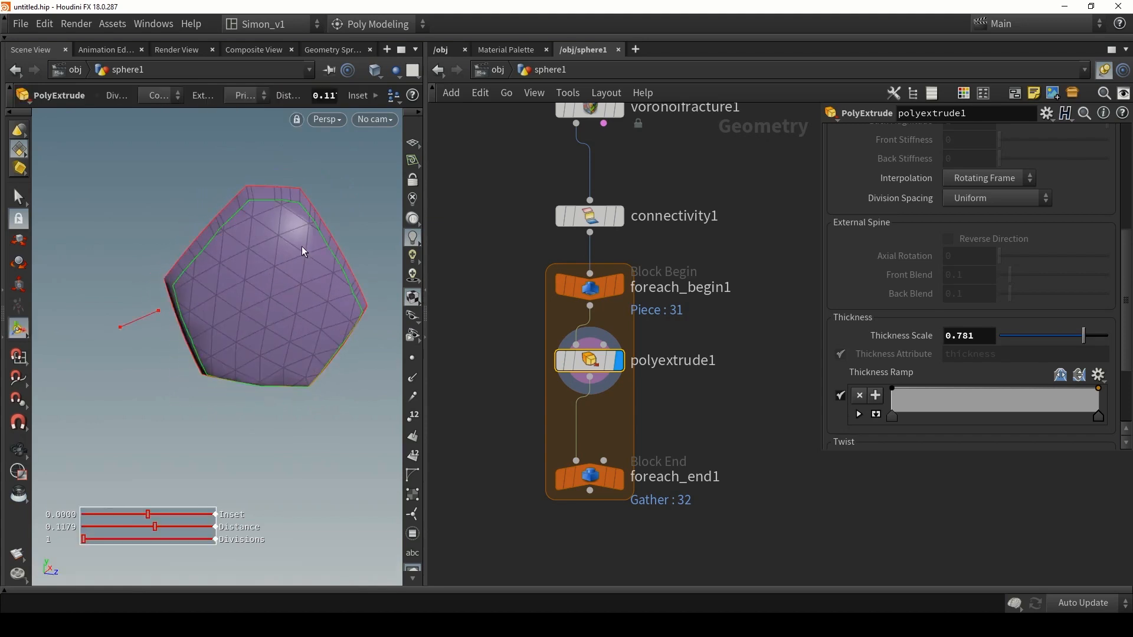
{"action": "key", "text": "Escape"}
{"action": "left_click_drag", "start_coordinate": [302, 247], "coordinate": [260, 187]}
{"action": "left_click_drag", "start_coordinate": [320, 304], "coordinate": [282, 302], "text": "alt"}
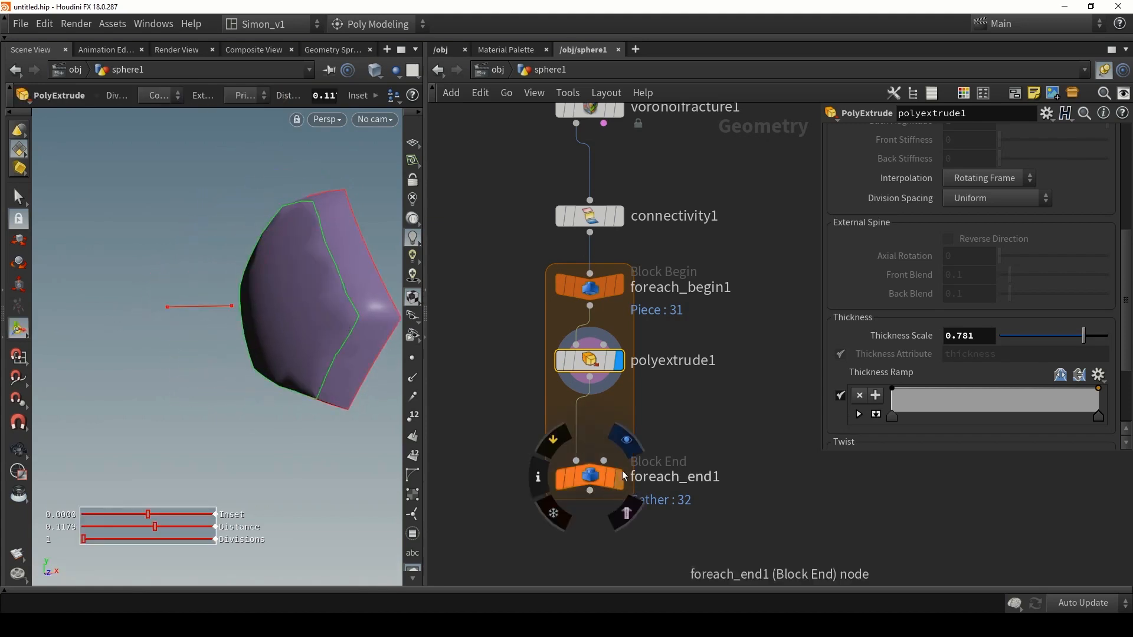
Step: Display the loop's end node and inspect the extruded panels around the whole sphere
{"action": "left_click_drag", "start_coordinate": [594, 373], "coordinate": [594, 388]}
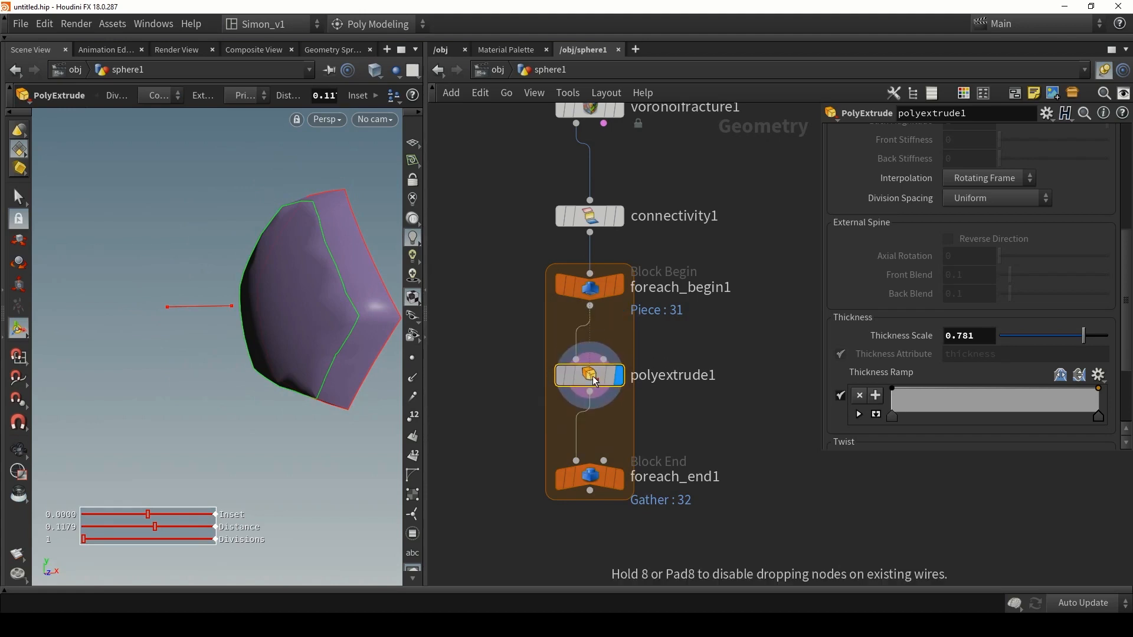
{"action": "left_click", "coordinate": [620, 485]}
{"action": "left_click", "coordinate": [590, 477]}
{"action": "scroll", "coordinate": [270, 300], "scroll_direction": "down", "scroll_amount": 2}
{"action": "left_click_drag", "start_coordinate": [270, 300], "coordinate": [324, 301]}
{"action": "middle_click_drag", "start_coordinate": [231, 334], "coordinate": [320, 316]}
{"action": "scroll", "coordinate": [321, 316], "scroll_direction": "down", "scroll_amount": 2}
{"action": "left_click_drag", "start_coordinate": [321, 316], "coordinate": [158, 354]}
{"action": "key", "text": "Return"}
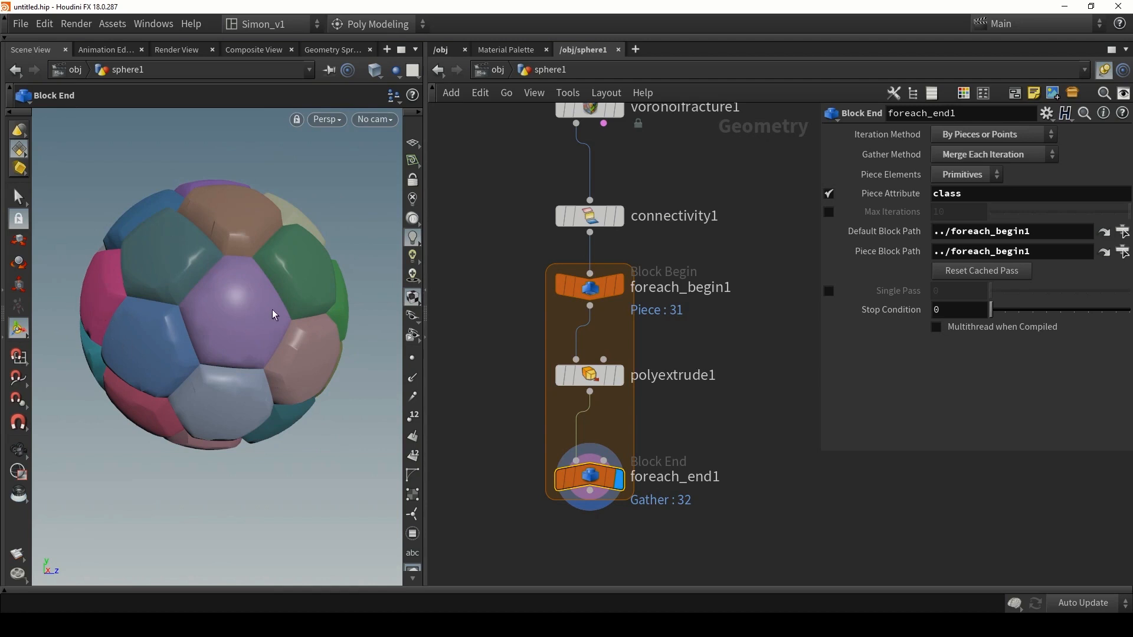
{"action": "key", "text": "Escape"}
{"action": "left_click_drag", "start_coordinate": [274, 315], "coordinate": [238, 324]}
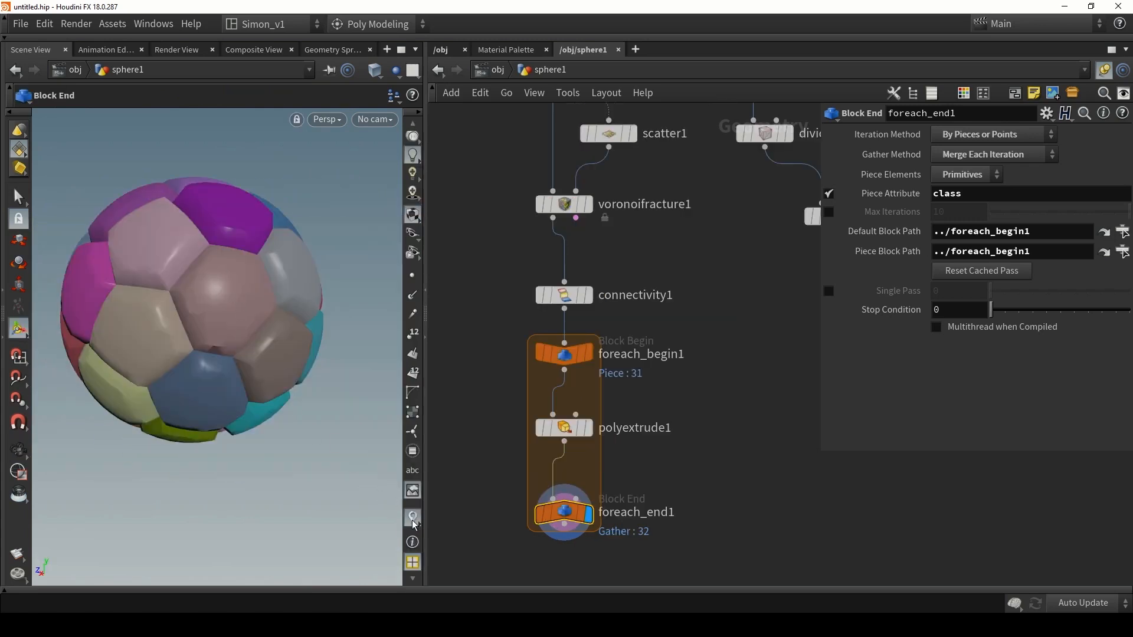
Step: Turn off the panel colour visualization, then display the PolyExtrude node and frame its single panel
{"action": "left_click", "coordinate": [413, 520]}
{"action": "left_click", "coordinate": [588, 429]}
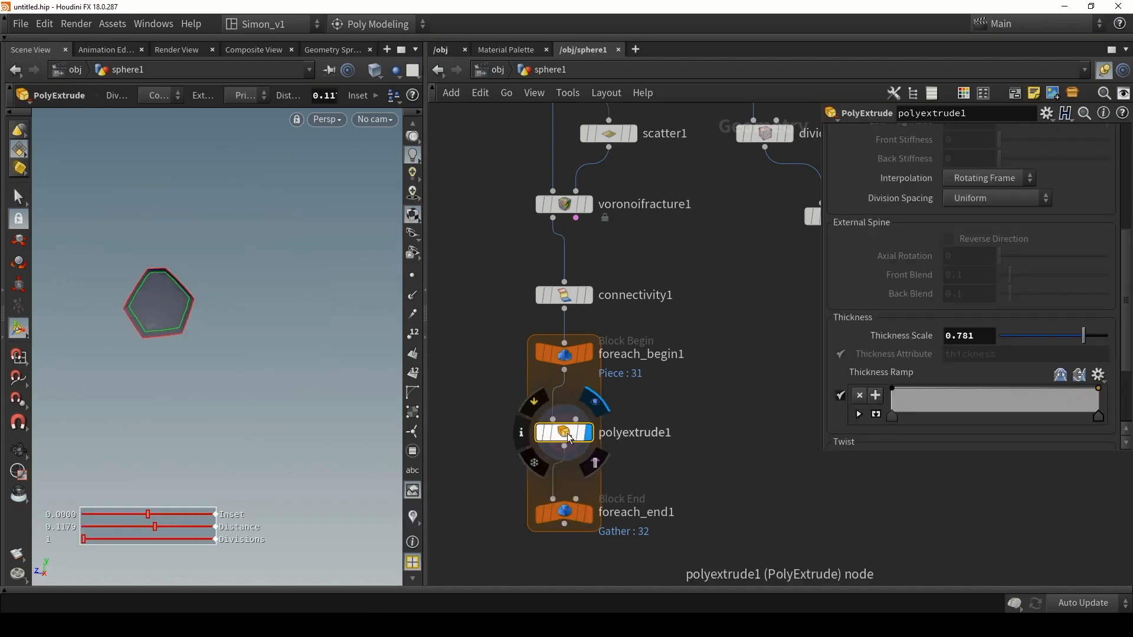
{"action": "key", "text": "space+g"}
{"action": "left_click_drag", "start_coordinate": [138, 332], "coordinate": [274, 374]}
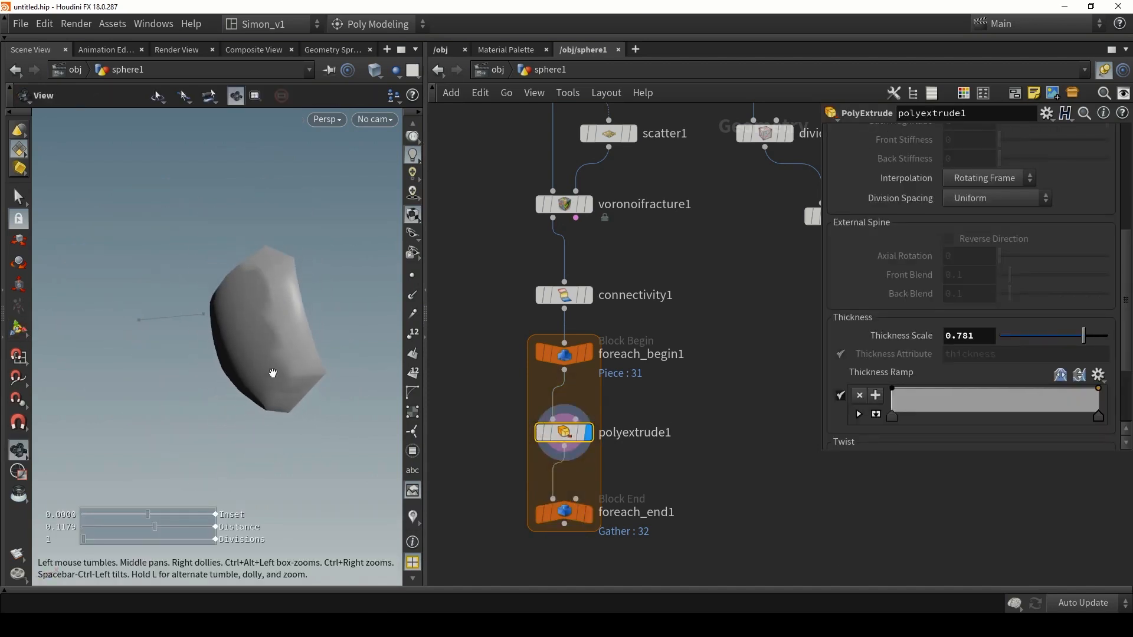
{"action": "key", "text": "Return"}
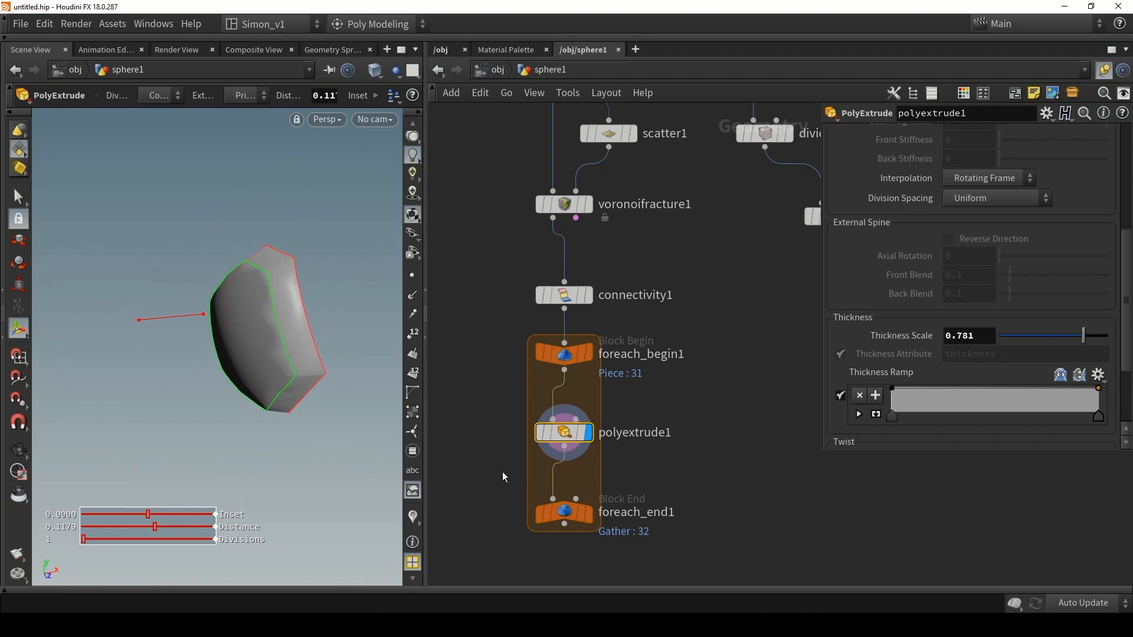
{"action": "left_click_drag", "start_coordinate": [286, 314], "coordinate": [315, 306]}
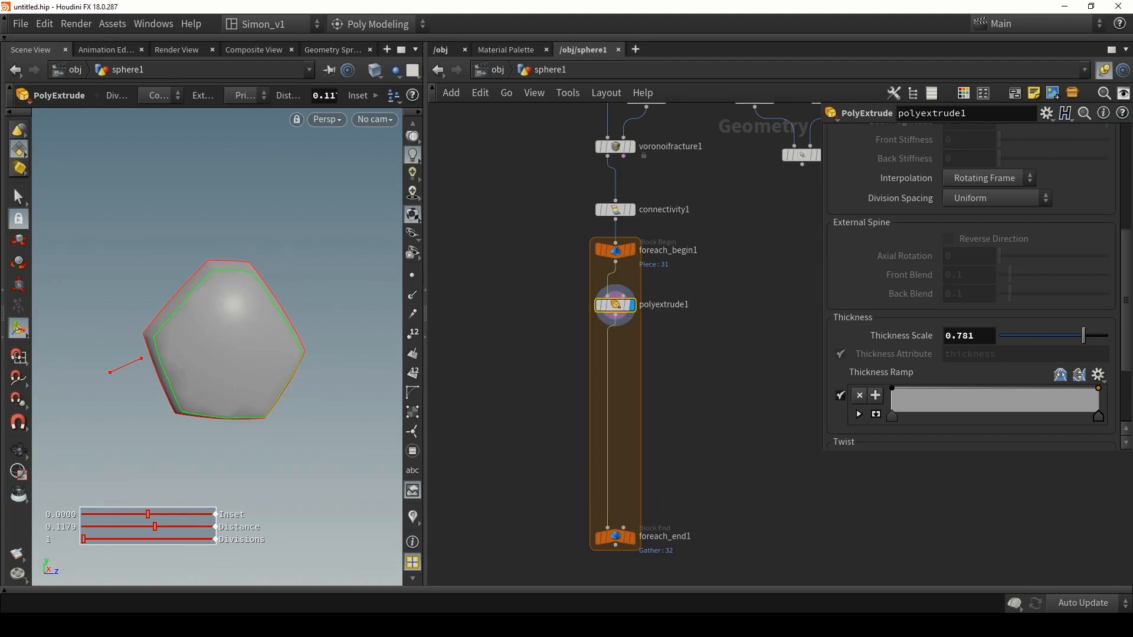
Step: Inspect the panel's open back and enable Output Back on the PolyExtrude node
{"action": "mouse_move", "coordinate": [259, 331]}
{"action": "left_mouse_down"}
{"action": "mouse_move", "coordinate": [222, 341]}
{"action": "mouse_move", "coordinate": [243, 336]}
{"action": "left_mouse_up"}
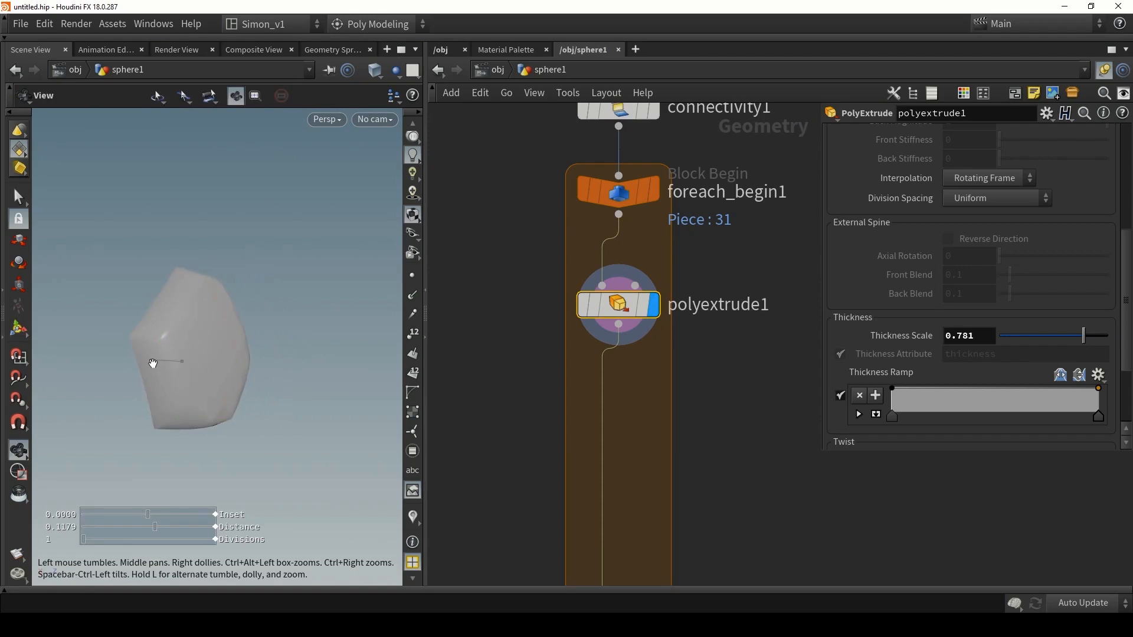
{"action": "scroll", "coordinate": [153, 362], "scroll_direction": "up", "scroll_amount": 3}
{"action": "left_click_drag", "start_coordinate": [152, 361], "coordinate": [228, 328]}
{"action": "key", "text": "Return"}
{"action": "scroll", "coordinate": [900, 270], "scroll_direction": "up", "scroll_amount": 3}
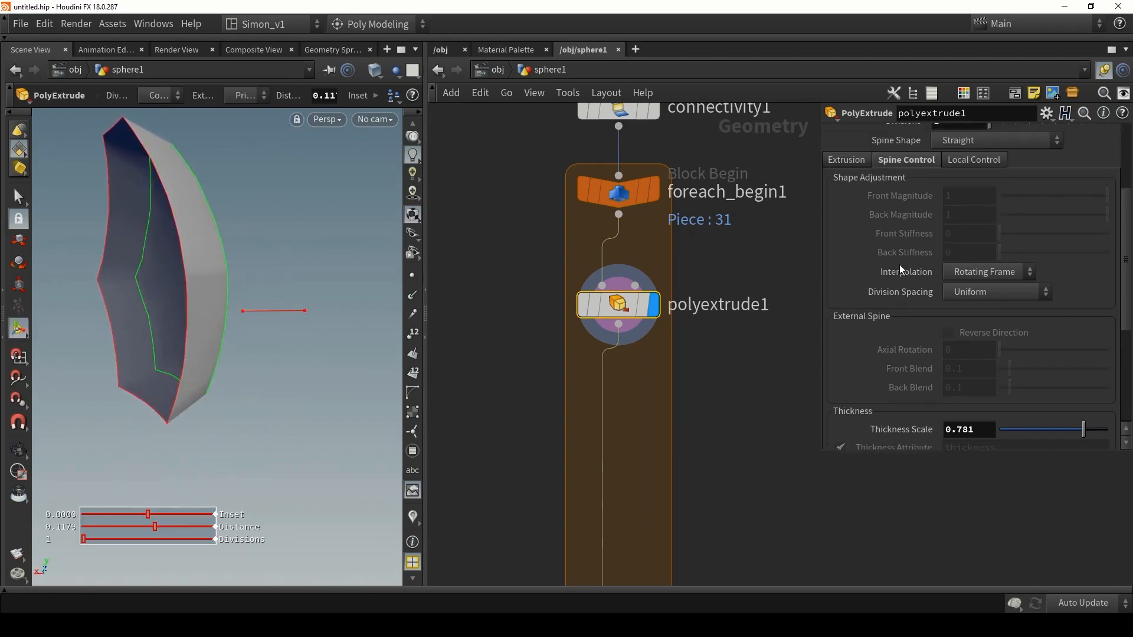
{"action": "left_click", "coordinate": [846, 160]}
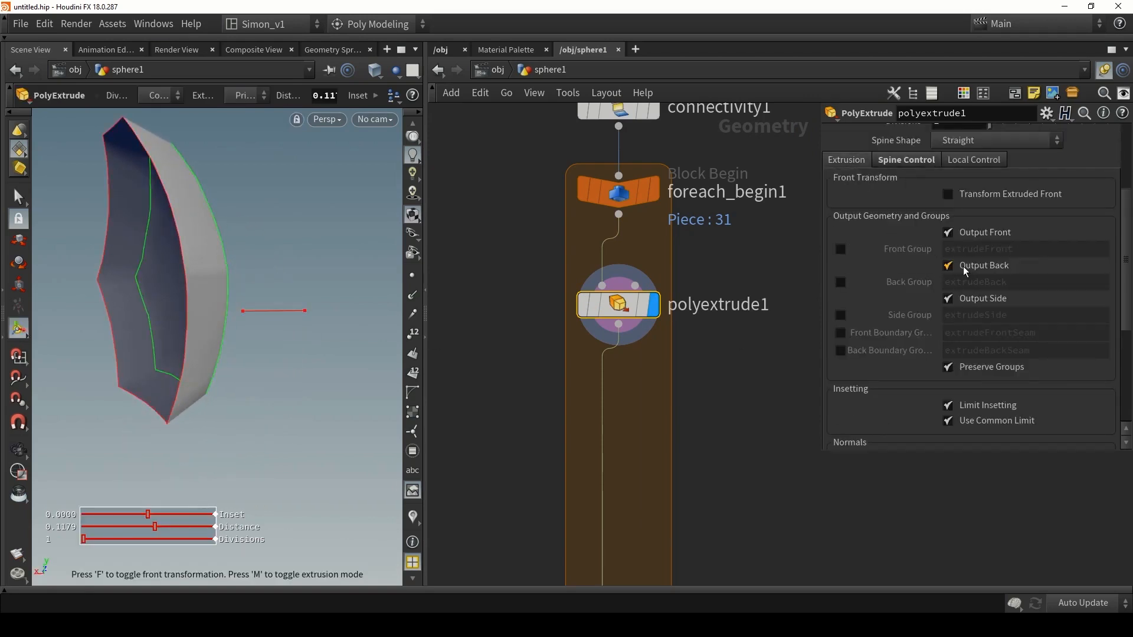
{"action": "left_click", "coordinate": [964, 270]}
{"action": "left_click_drag", "start_coordinate": [242, 304], "coordinate": [188, 244]}
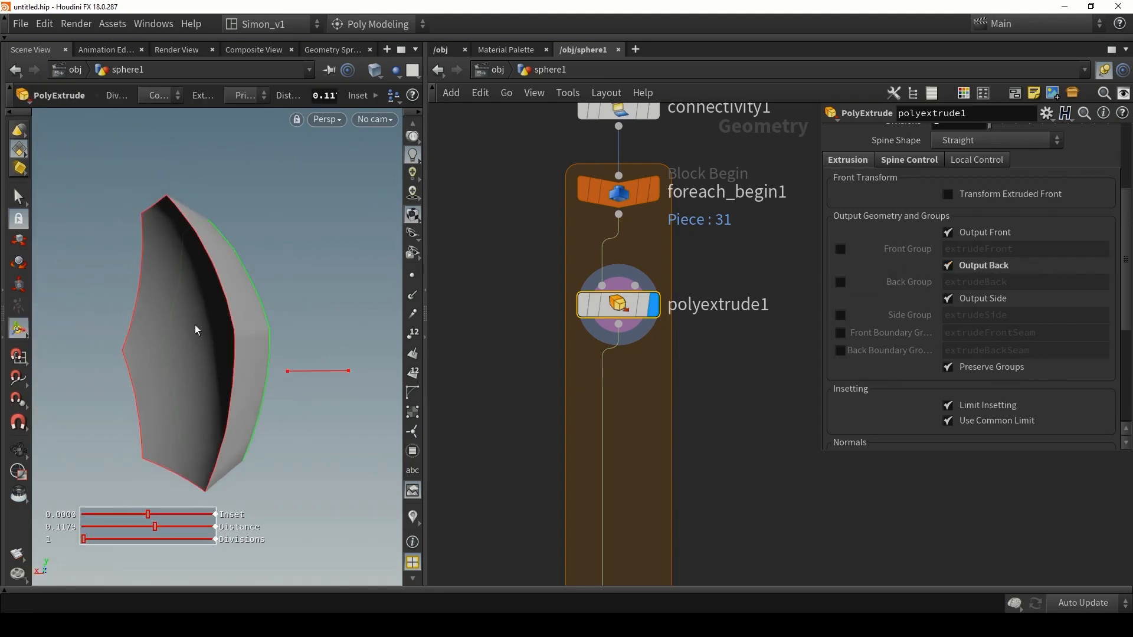
Step: Set the PolyExtrude distance to 0.0163326 and show the wireframe over the shaded panel
{"action": "left_click_drag", "start_coordinate": [164, 397], "coordinate": [216, 357], "text": "alt"}
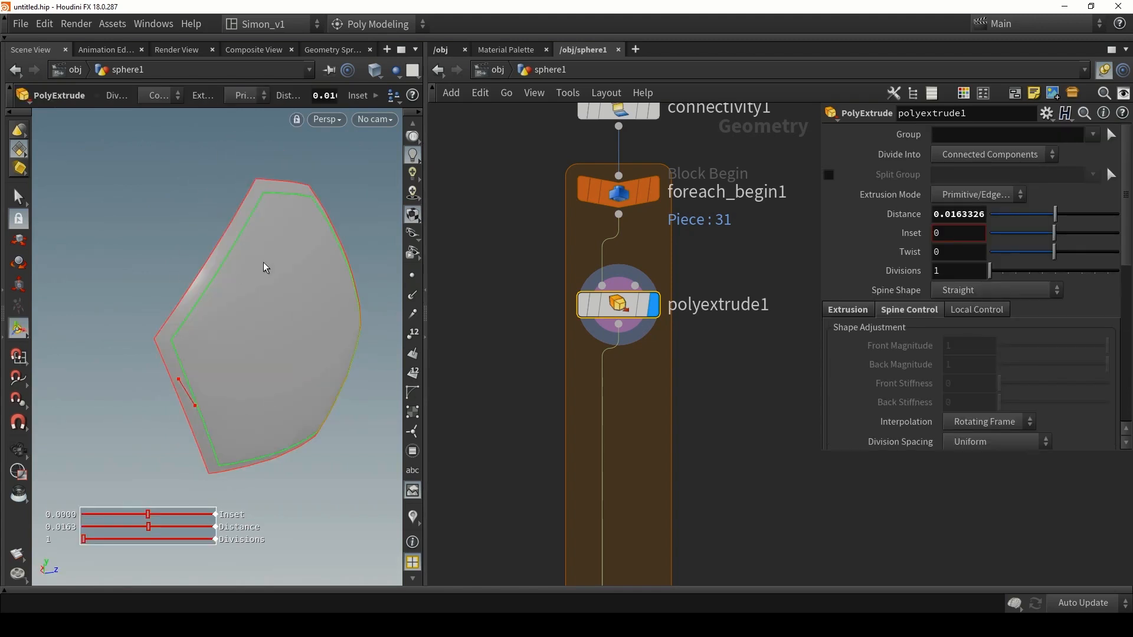
{"action": "mouse_move", "coordinate": [264, 268]}
{"action": "left_mouse_down", "text": "alt"}
{"action": "mouse_move", "coordinate": [228, 301]}
{"action": "mouse_move", "coordinate": [190, 384]}
{"action": "mouse_move", "coordinate": [169, 298]}
{"action": "mouse_move", "coordinate": [213, 315]}
{"action": "mouse_move", "coordinate": [217, 287]}
{"action": "mouse_move", "coordinate": [343, 287]}
{"action": "mouse_move", "coordinate": [189, 263]}
{"action": "mouse_move", "coordinate": [230, 238]}
{"action": "left_mouse_up", "text": "alt"}
{"action": "key", "text": "shift+w"}
{"action": "key", "text": "Return"}
{"action": "left_click_drag", "start_coordinate": [329, 185], "coordinate": [300, 209], "text": "alt"}
{"action": "left_click_drag", "start_coordinate": [105, 261], "coordinate": [192, 268], "text": "alt"}
Step: Enable the PolyExtrude's Front Group output and name the group extrudeFront1
{"action": "left_click", "coordinate": [848, 309]}
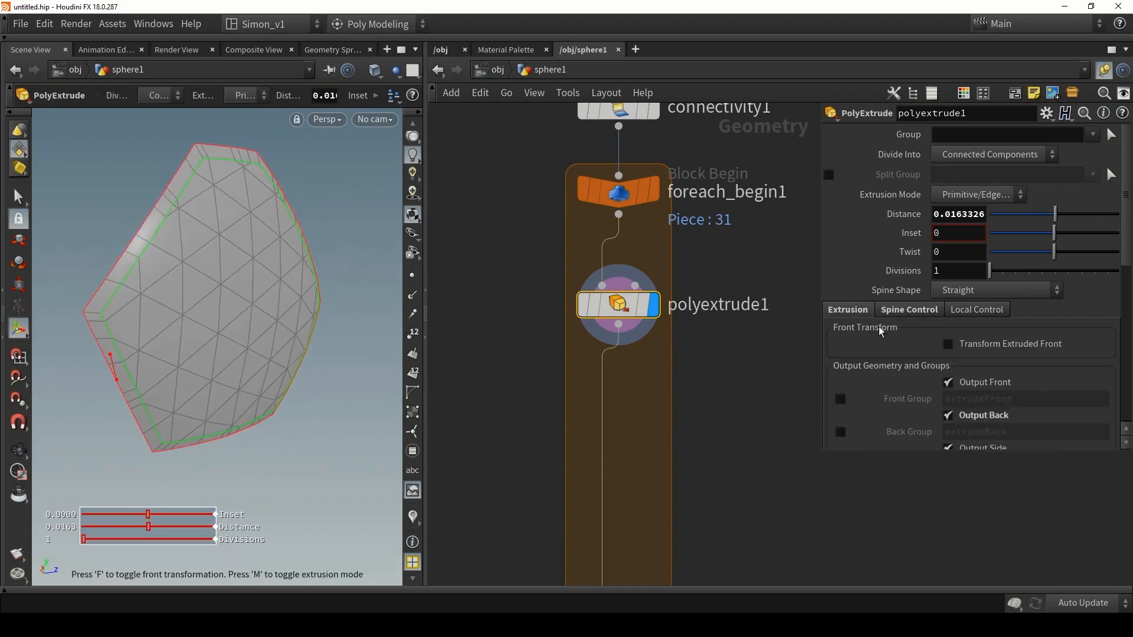
{"action": "scroll", "coordinate": [912, 359], "scroll_direction": "down", "scroll_amount": 2}
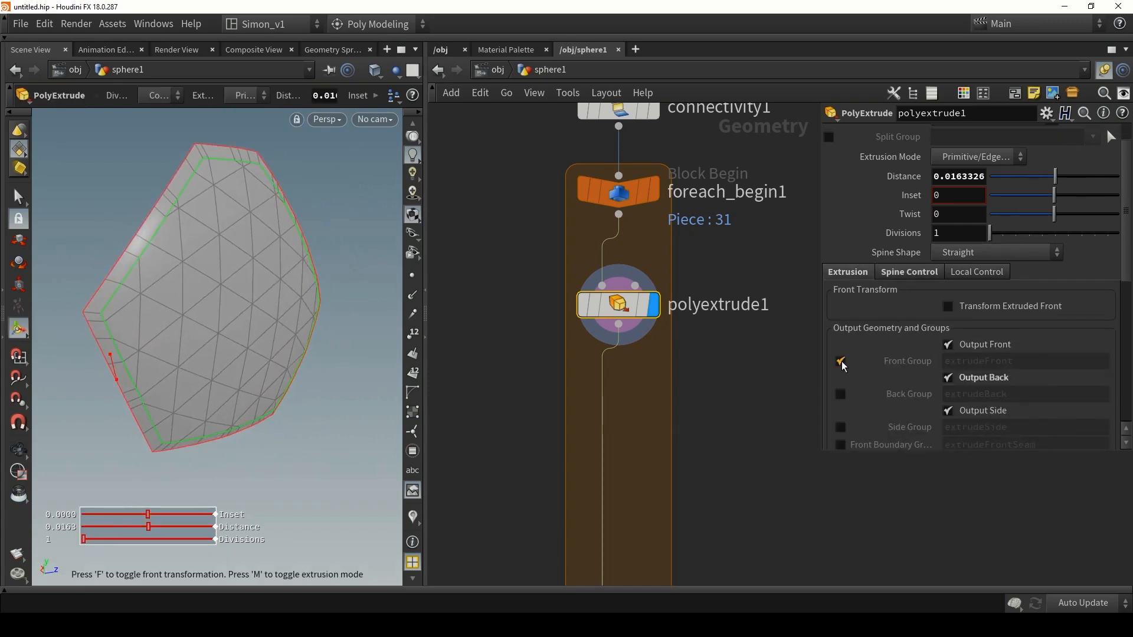
{"action": "left_click", "coordinate": [841, 361]}
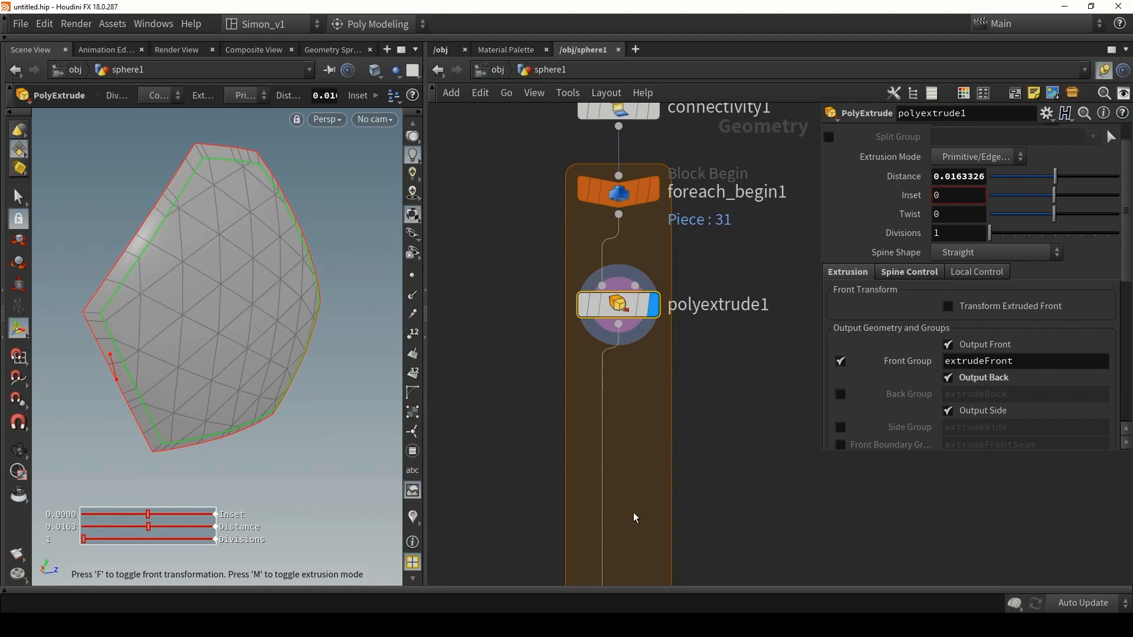
{"action": "double_click", "coordinate": [1025, 362]}
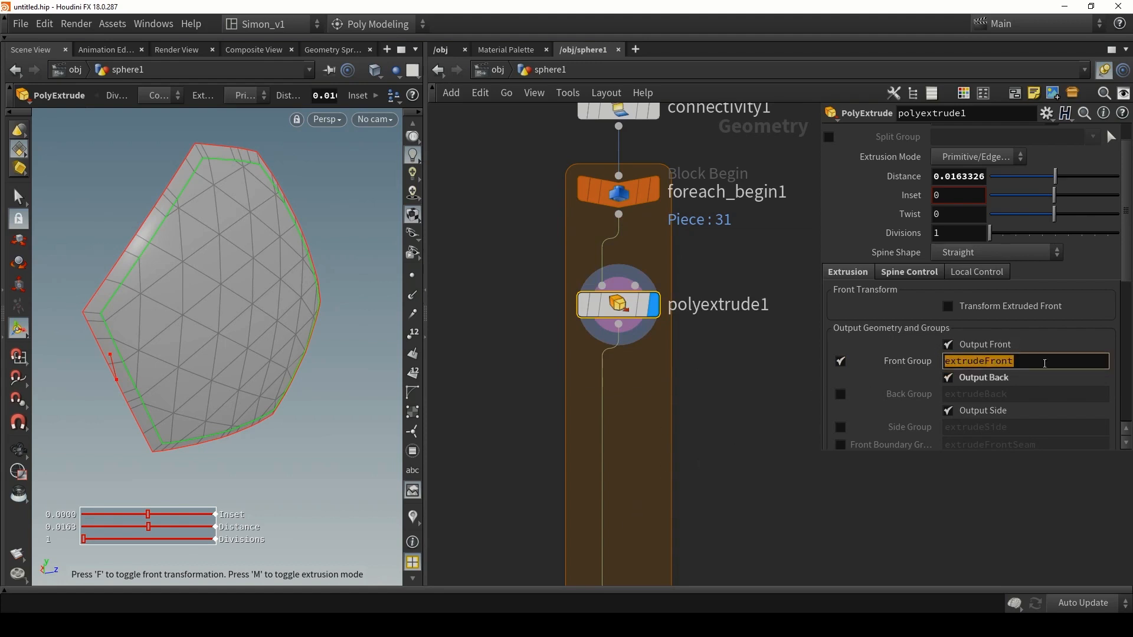
{"action": "left_click", "coordinate": [1033, 360]}
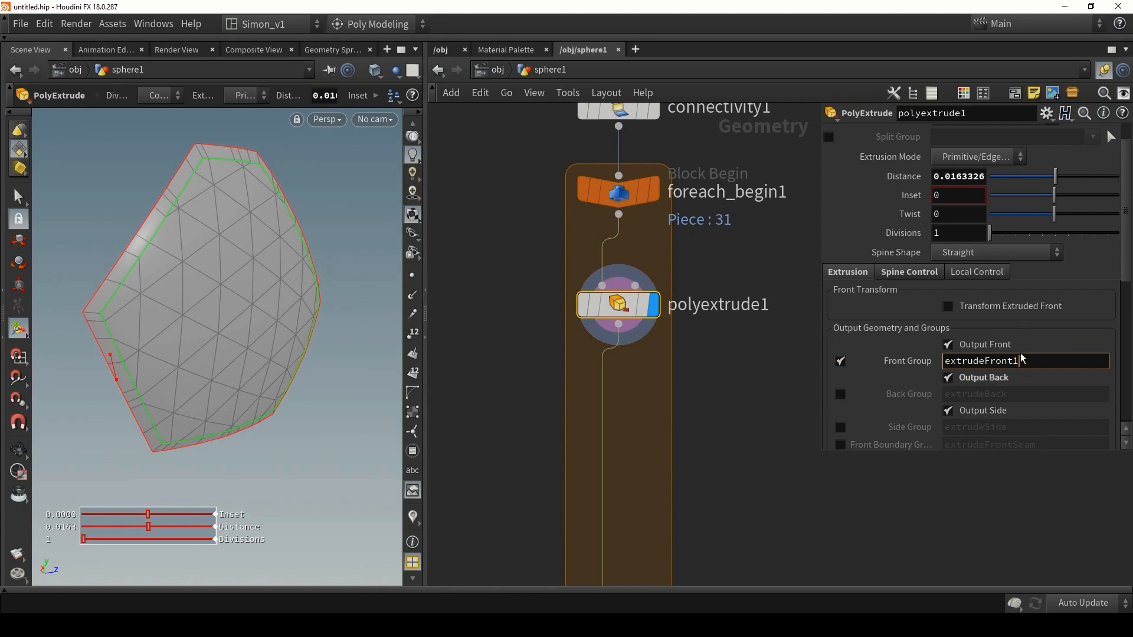
{"action": "key", "text": "Return"}
{"action": "left_click", "coordinate": [715, 401]}
{"action": "middle_click_drag", "start_coordinate": [713, 402], "coordinate": [707, 331]}
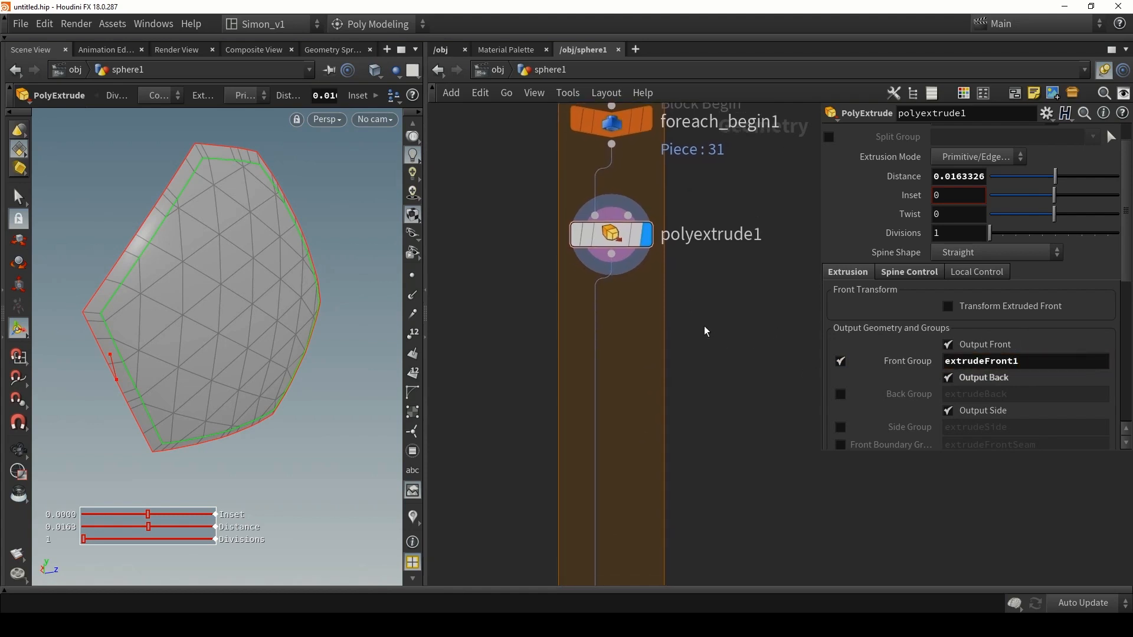
Step: Add a second PolyExtrude node below polyextrude1 and limit it to the extrudeFront1 group
{"action": "middle_click_drag", "start_coordinate": [640, 301], "coordinate": [647, 329]}
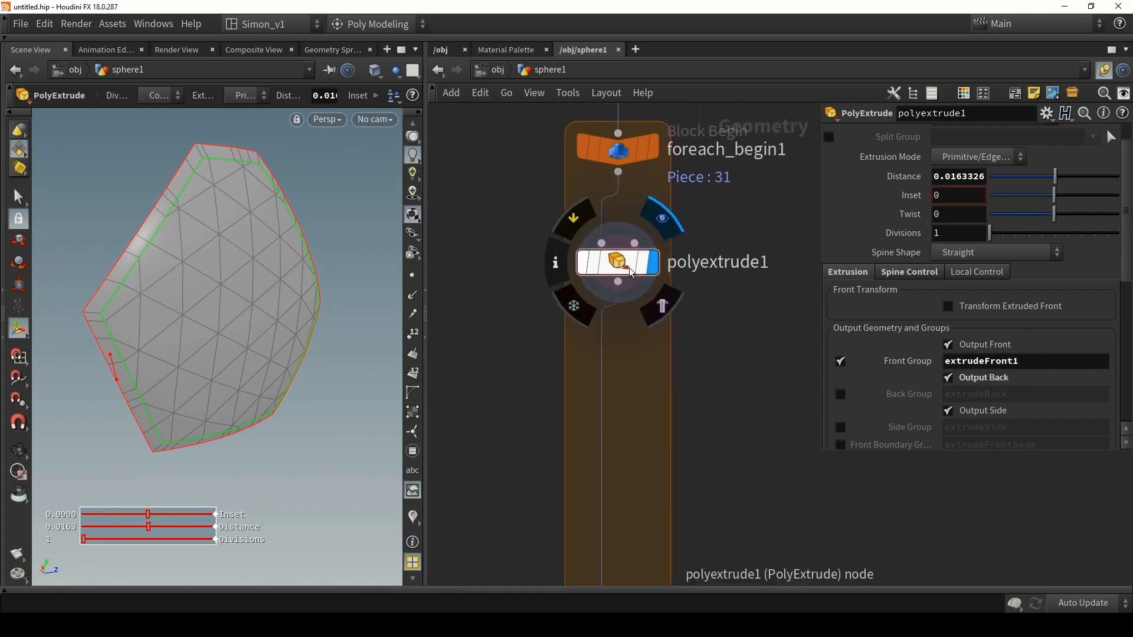
{"action": "key", "text": "Tab"}
{"action": "type", "text": "extr"}
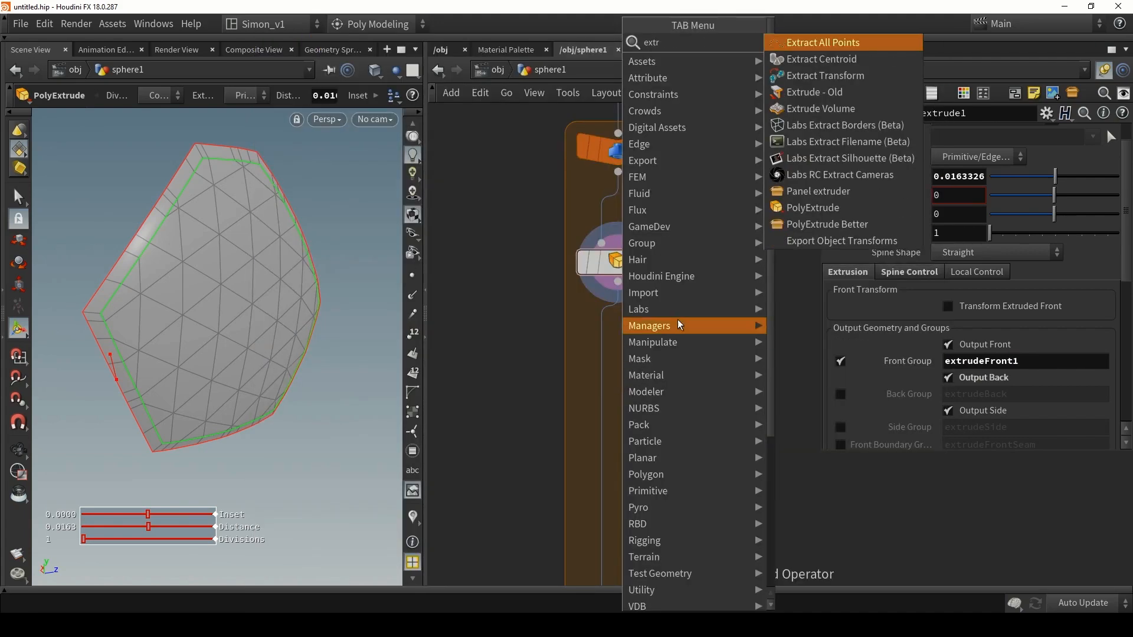
{"action": "left_click", "coordinate": [801, 210]}
{"action": "left_click", "coordinate": [661, 356]}
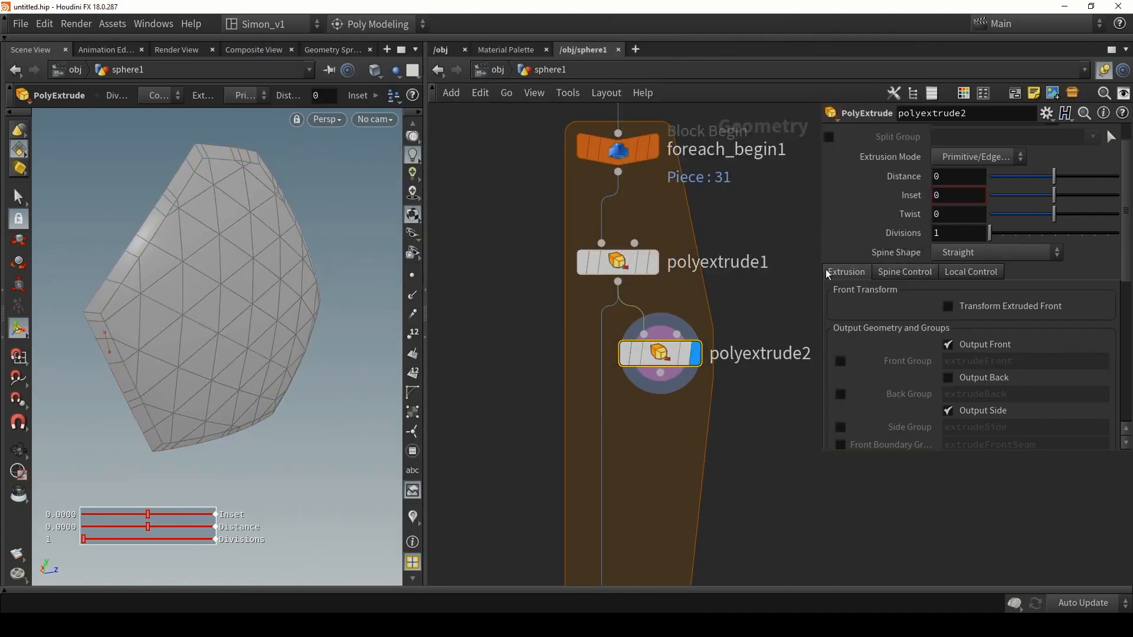
{"action": "scroll", "coordinate": [994, 229], "scroll_direction": "up", "scroll_amount": 2}
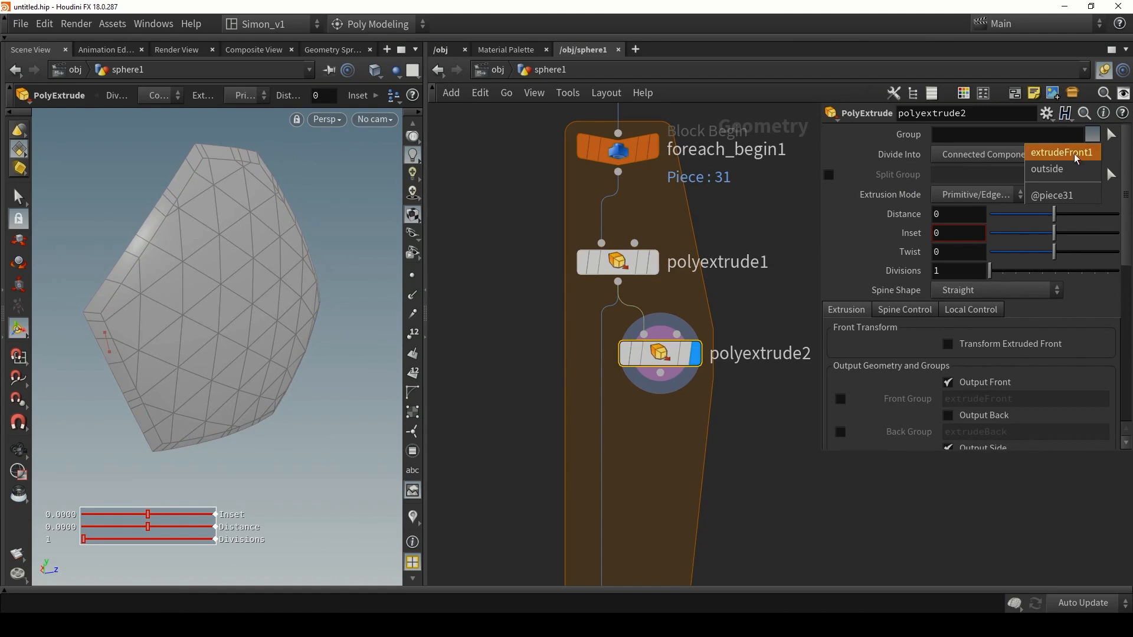
{"action": "left_click", "coordinate": [1062, 152]}
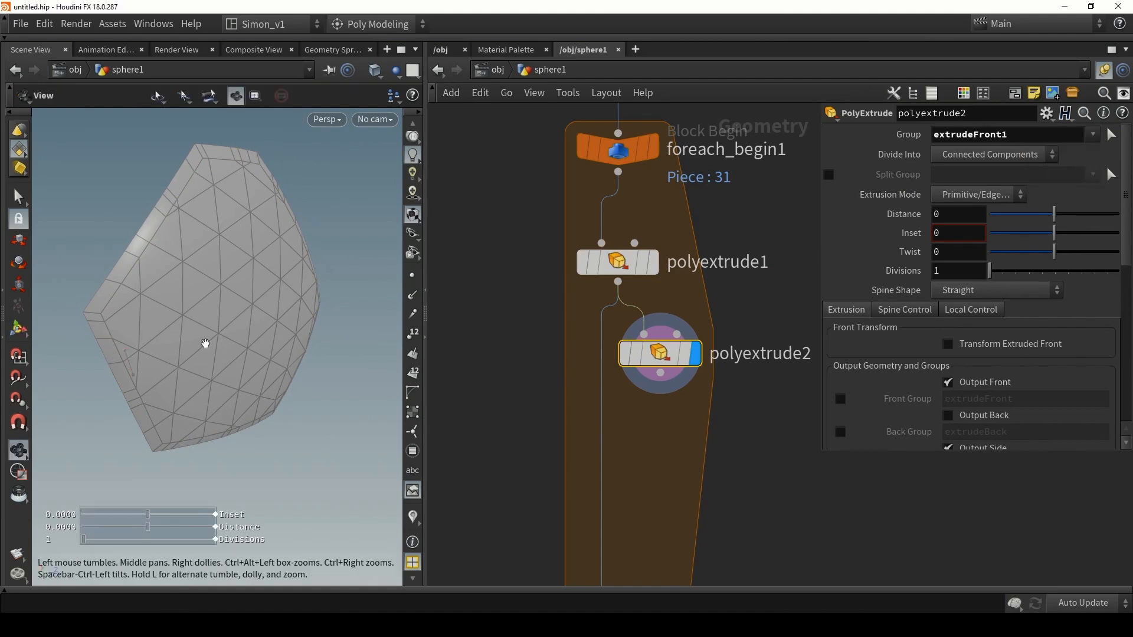
Step: Set polyextrude2's distance to 0.0289994 and its Thickness Scale to 0.956
{"action": "left_click_drag", "start_coordinate": [207, 343], "coordinate": [161, 337]}
{"action": "key", "text": "Escape"}
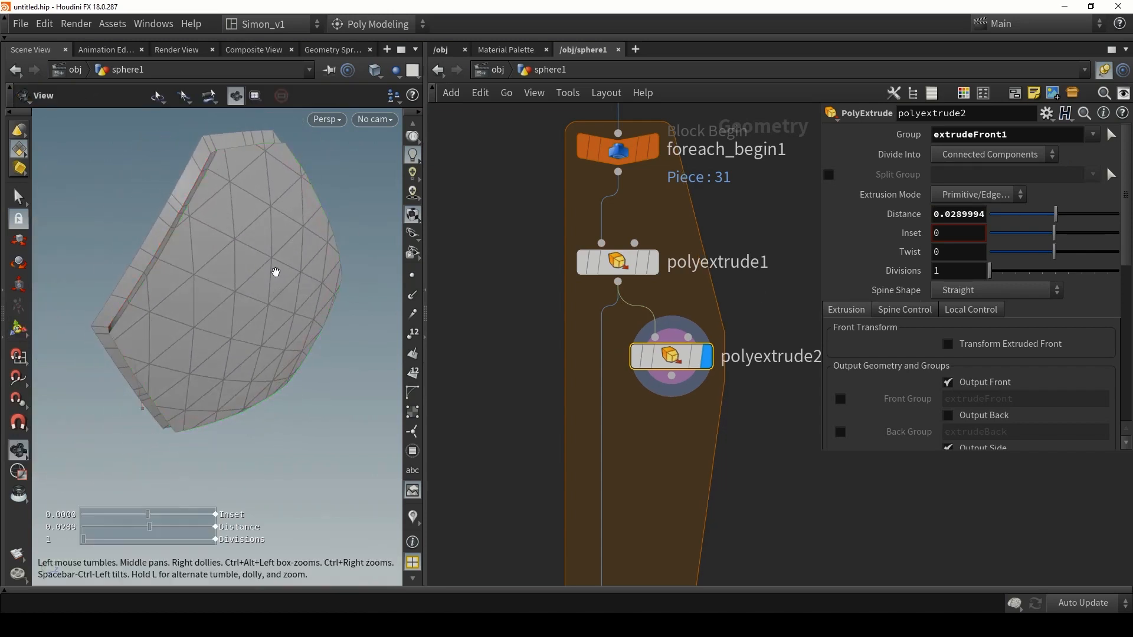
{"action": "left_click_drag", "start_coordinate": [275, 271], "coordinate": [280, 258], "text": "alt"}
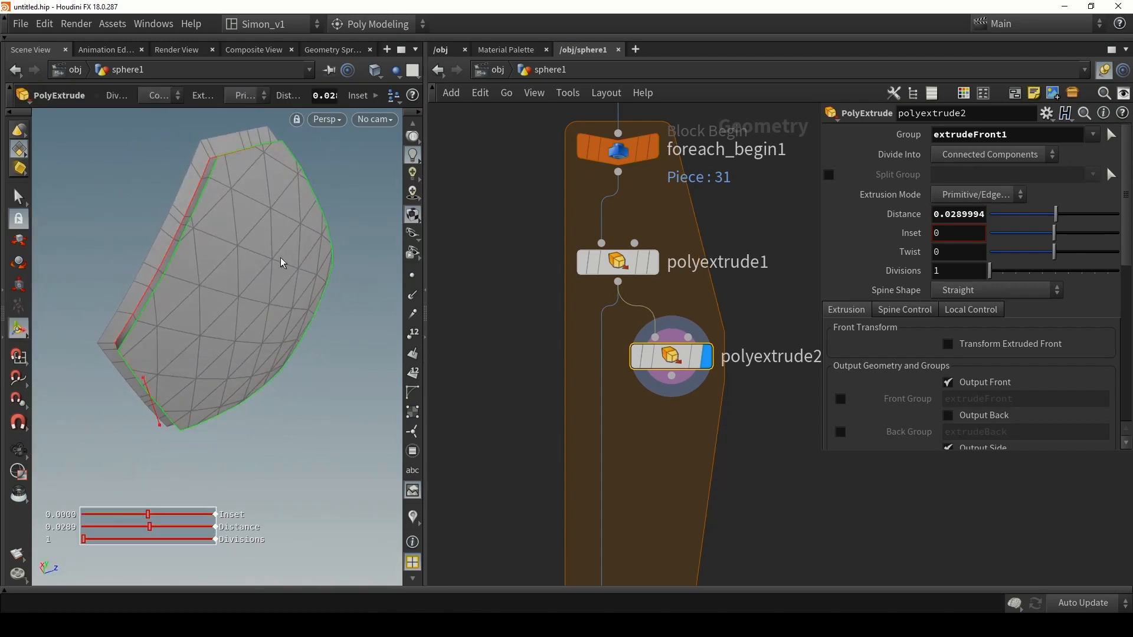
{"action": "left_click", "coordinate": [904, 309]}
{"action": "scroll", "coordinate": [923, 325], "scroll_direction": "down", "scroll_amount": 6}
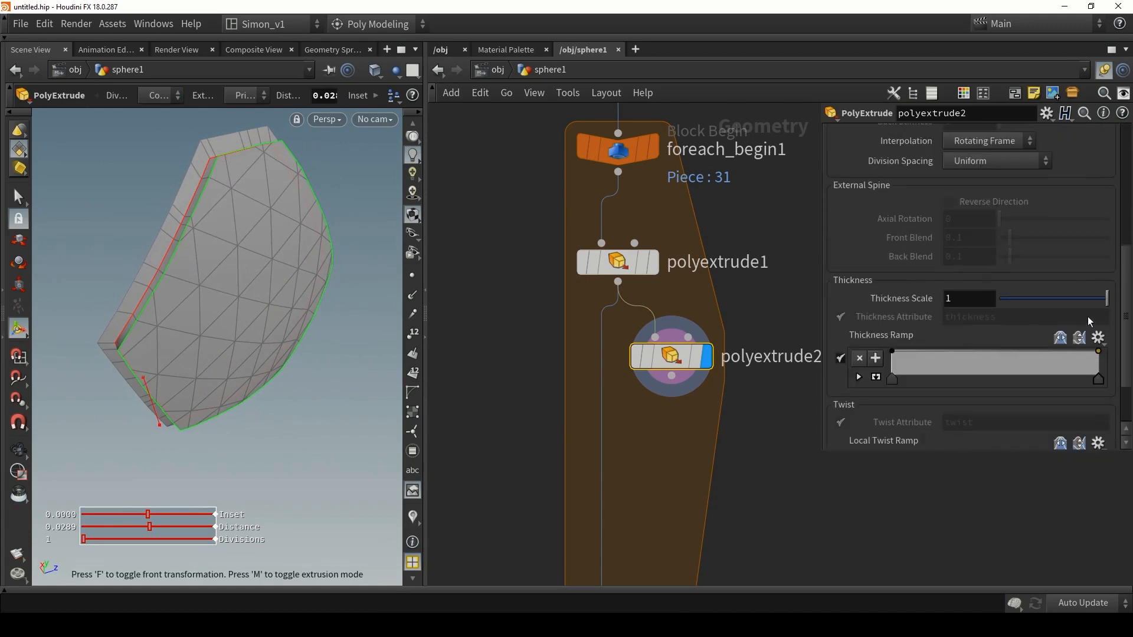
{"action": "left_click_drag", "start_coordinate": [1107, 298], "coordinate": [1104, 303]}
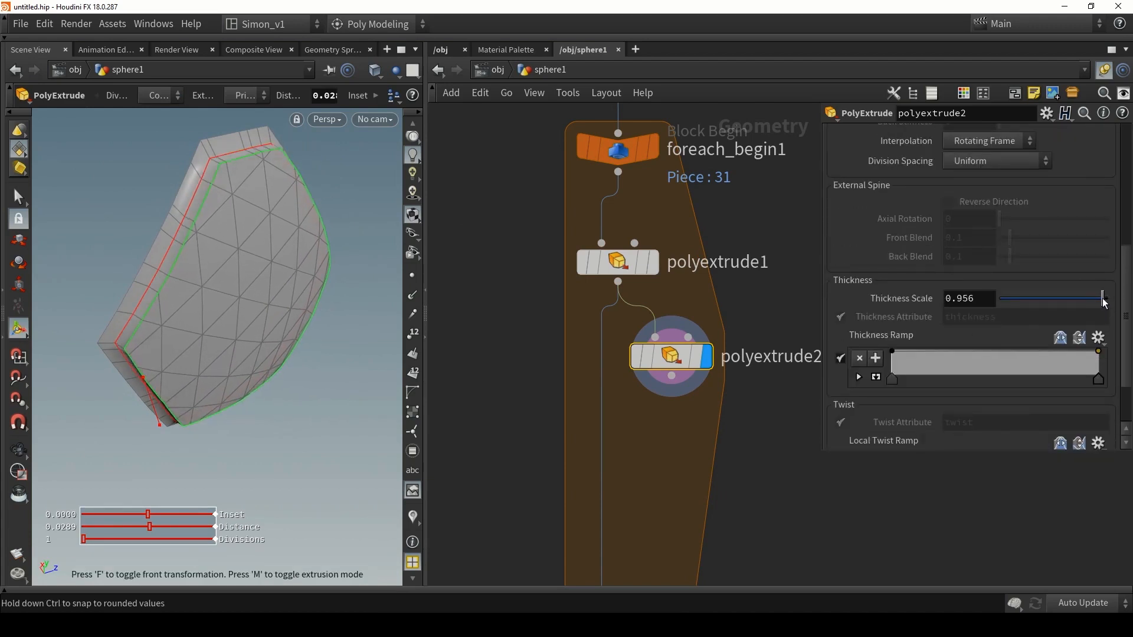
Step: Enable the Front Group output on polyextrude2 and name the group extrudeFront1
{"action": "left_click_drag", "start_coordinate": [260, 273], "coordinate": [248, 219], "text": "alt"}
{"action": "left_click_drag", "start_coordinate": [249, 219], "coordinate": [257, 220], "text": "alt"}
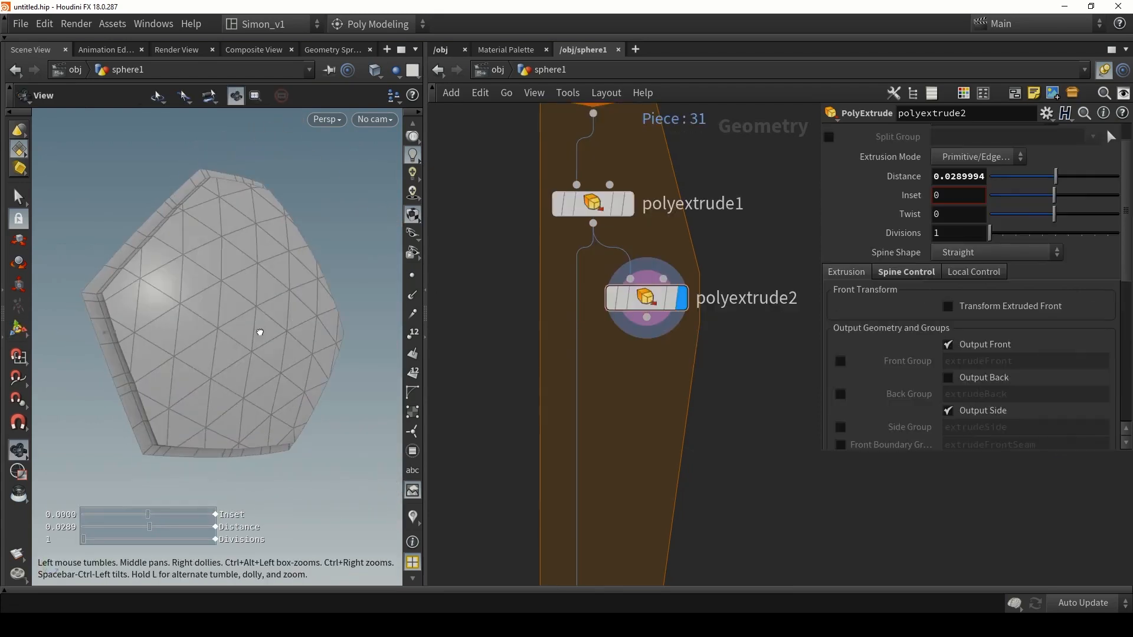
{"action": "left_click_drag", "start_coordinate": [258, 331], "coordinate": [299, 344], "text": "alt"}
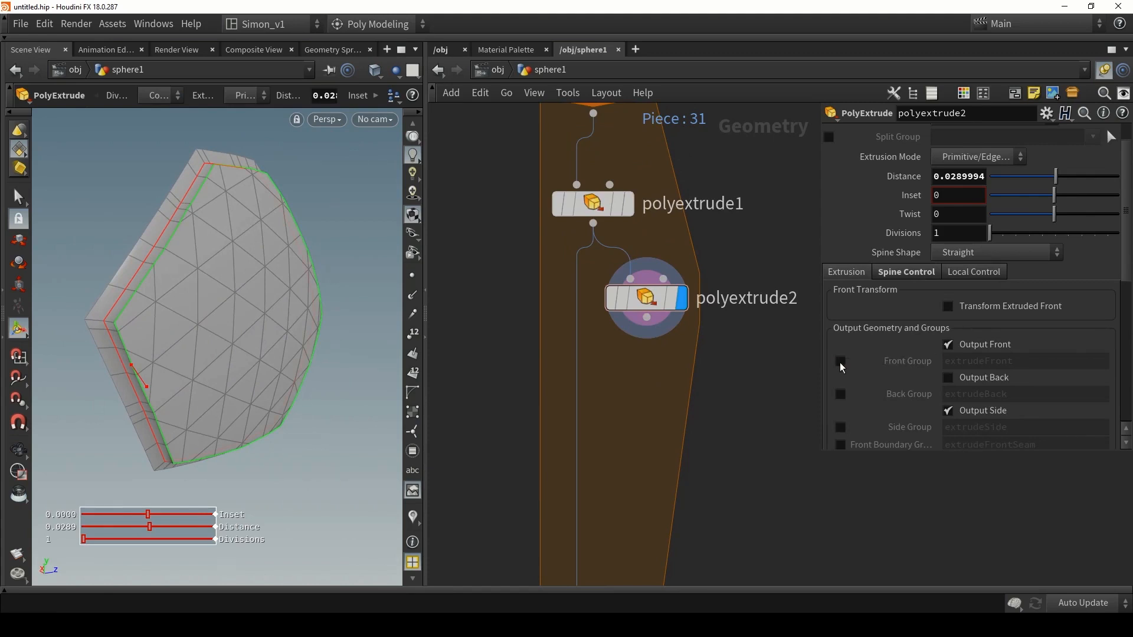
{"action": "left_click", "coordinate": [840, 361]}
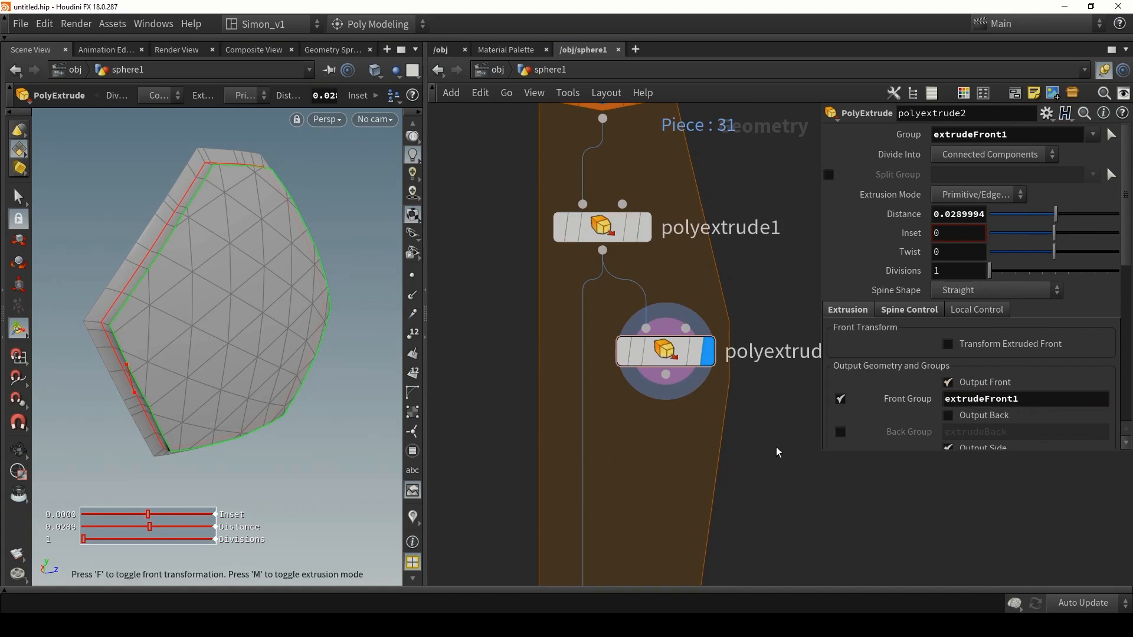
Step: Duplicate polyextrude2, connect the copy below it and check the stacked extrusion from the side
{"action": "middle_click_drag", "start_coordinate": [726, 442], "coordinate": [713, 389]}
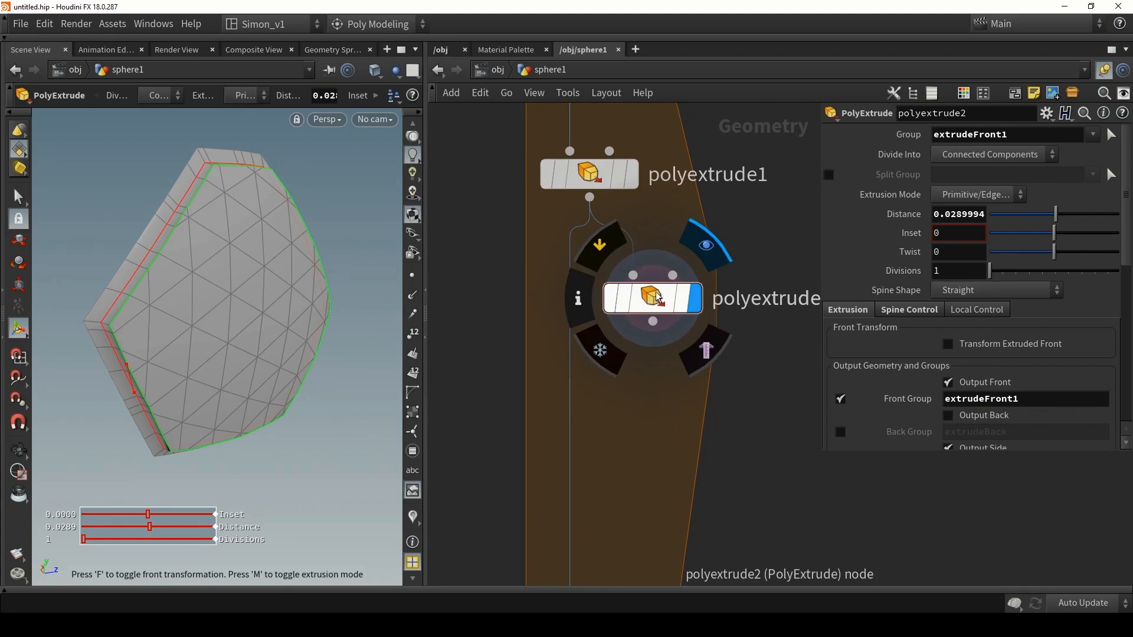
{"action": "left_click_drag", "start_coordinate": [658, 296], "coordinate": [659, 411], "text": "alt"}
{"action": "left_click", "coordinate": [648, 382]}
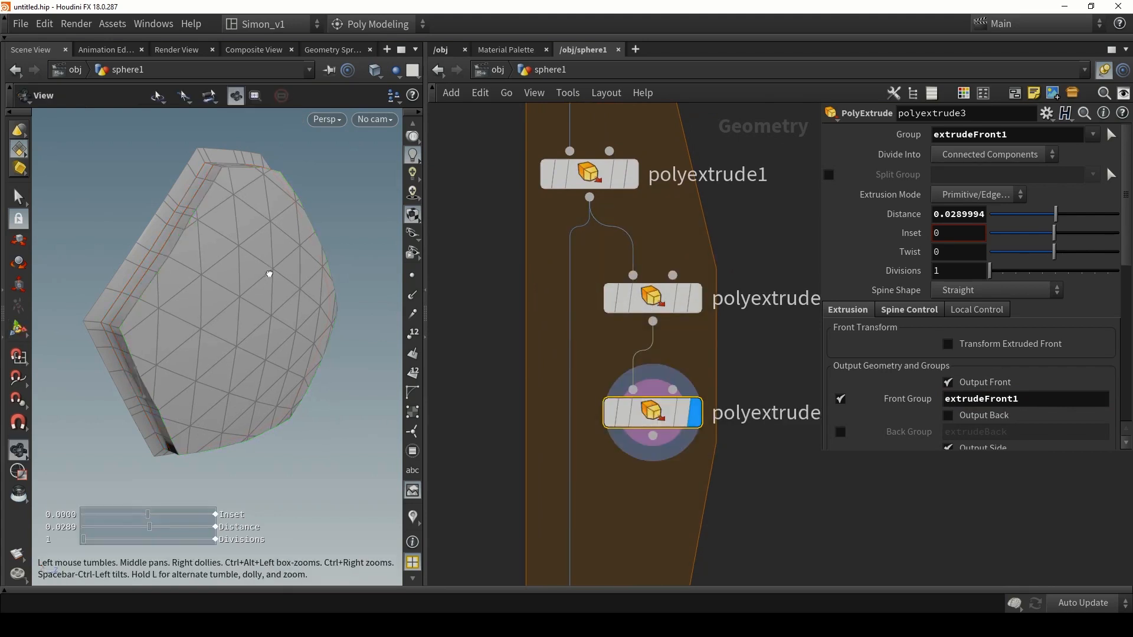
{"action": "left_click_drag", "start_coordinate": [235, 225], "coordinate": [265, 196], "text": "alt"}
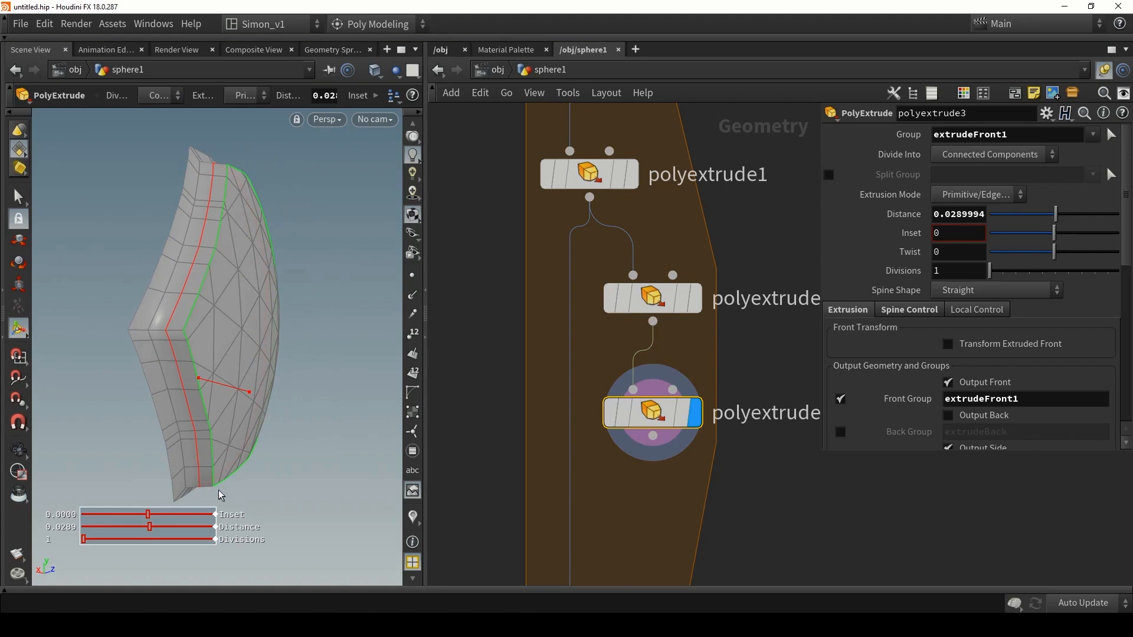
{"action": "left_click_drag", "start_coordinate": [222, 494], "coordinate": [395, 358], "text": "alt"}
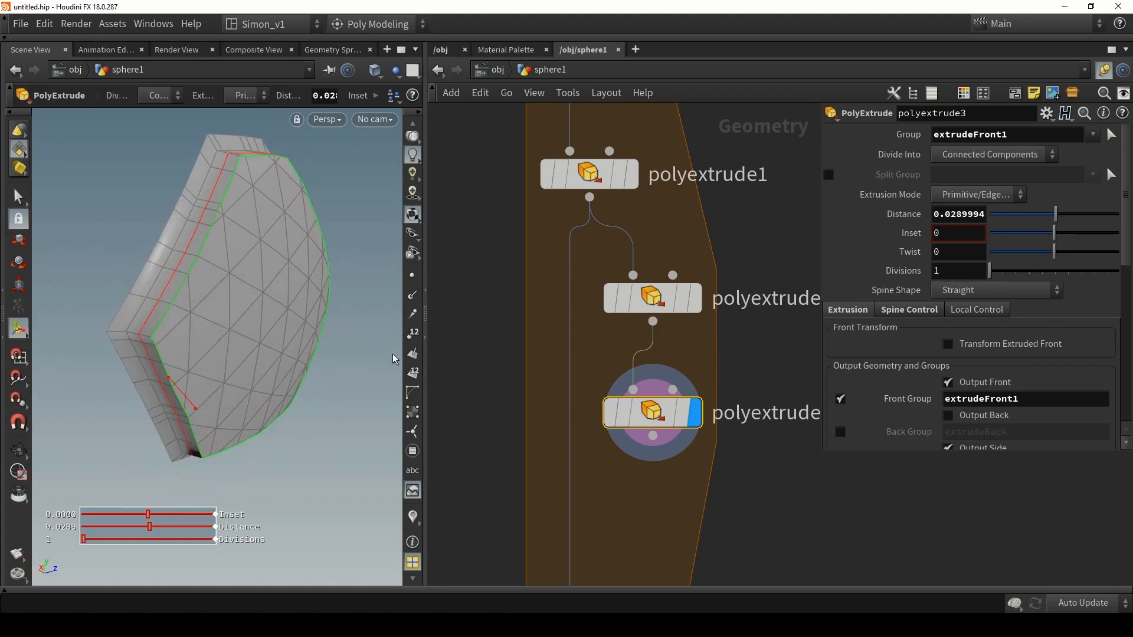
Step: Reset the distance of polyextrude3 to 0 and set its Thickness Scale to 0.842 to inset the front face
{"action": "left_click", "coordinate": [913, 309]}
{"action": "scroll", "coordinate": [961, 374], "scroll_direction": "down", "scroll_amount": 1}
{"action": "scroll", "coordinate": [961, 374], "scroll_direction": "up", "scroll_amount": 1}
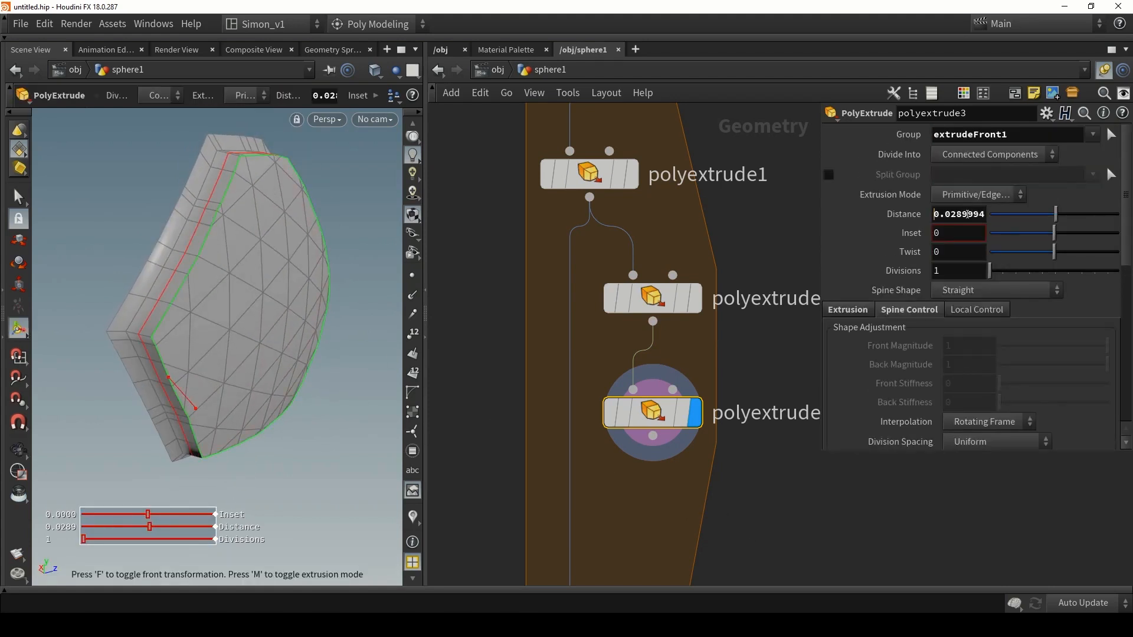
{"action": "middle_click", "coordinate": [967, 215], "text": "ctrl"}
{"action": "scroll", "coordinate": [988, 317], "scroll_direction": "down", "scroll_amount": 7}
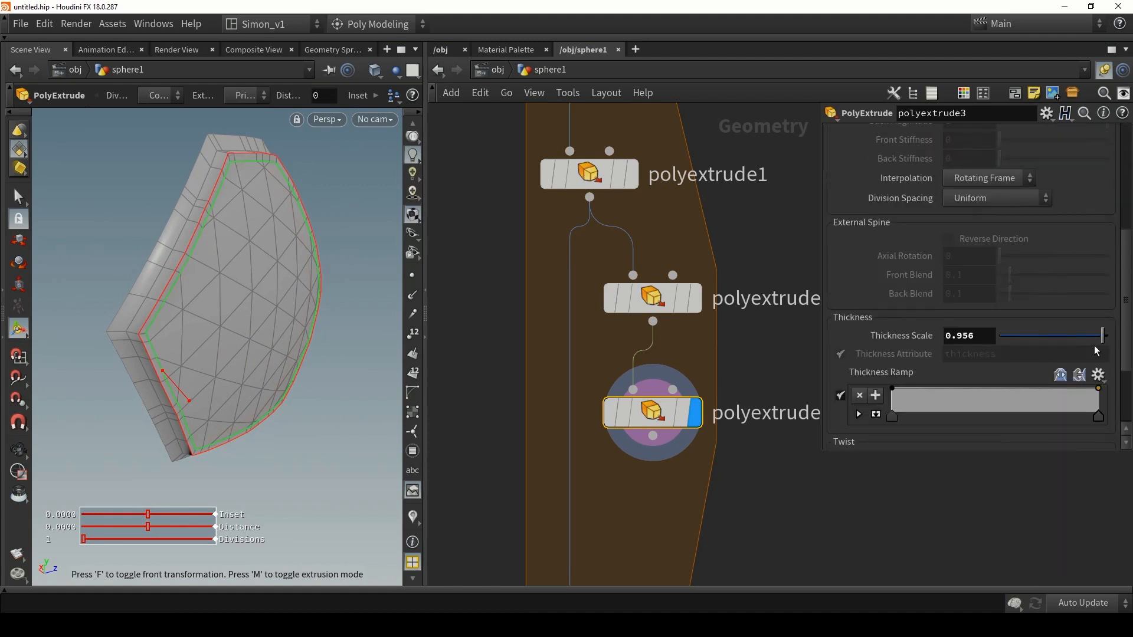
{"action": "left_click_drag", "start_coordinate": [1101, 336], "coordinate": [1092, 336]}
{"action": "left_click_drag", "start_coordinate": [653, 421], "coordinate": [656, 522], "text": "alt"}
{"action": "middle_click_drag", "start_coordinate": [624, 494], "coordinate": [610, 361]}
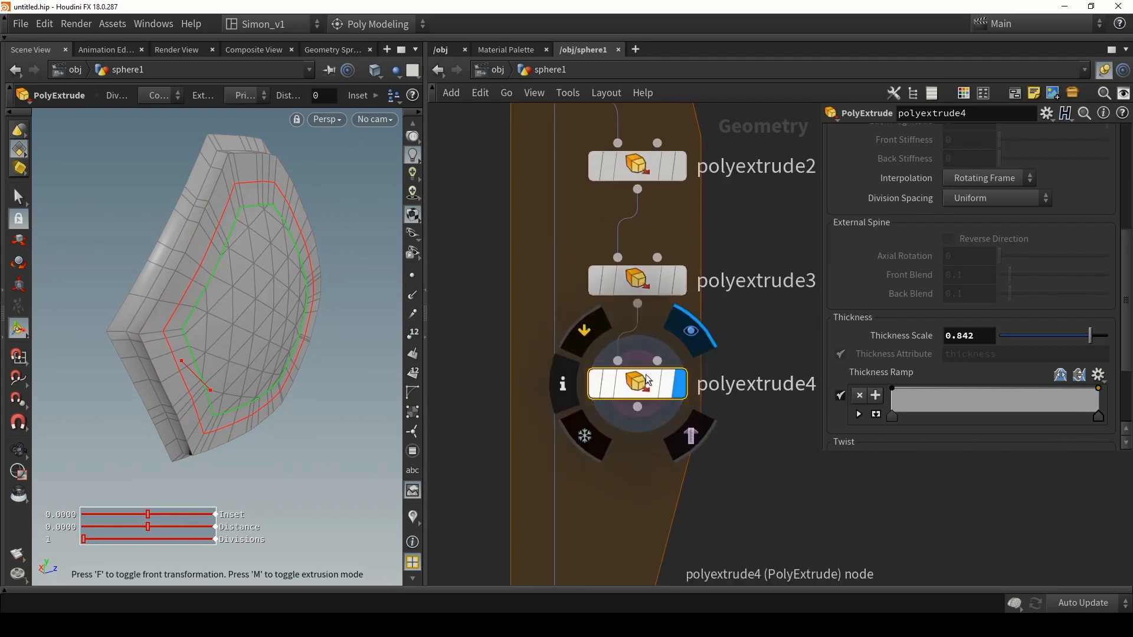
{"action": "left_click_drag", "start_coordinate": [635, 383], "coordinate": [636, 463], "text": "alt"}
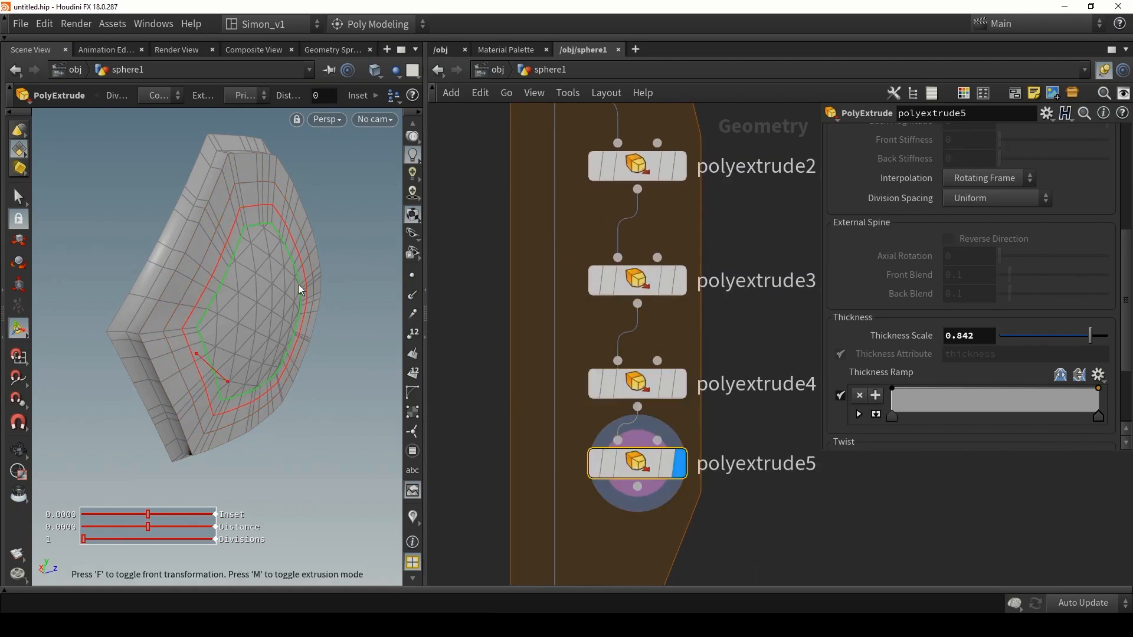
{"action": "left_click_drag", "start_coordinate": [299, 286], "coordinate": [243, 294], "text": "alt"}
{"action": "left_click_drag", "start_coordinate": [199, 216], "coordinate": [236, 273], "text": "alt"}
{"action": "key", "text": "Delete"}
{"action": "key", "text": "Delete"}
{"action": "right_click_drag", "start_coordinate": [236, 272], "coordinate": [197, 215], "text": "alt"}
{"action": "mouse_move", "coordinate": [220, 246]}
{"action": "left_mouse_down", "text": "alt"}
{"action": "mouse_move", "coordinate": [223, 202]}
{"action": "mouse_move", "coordinate": [207, 236]}
{"action": "left_mouse_up", "text": "alt"}
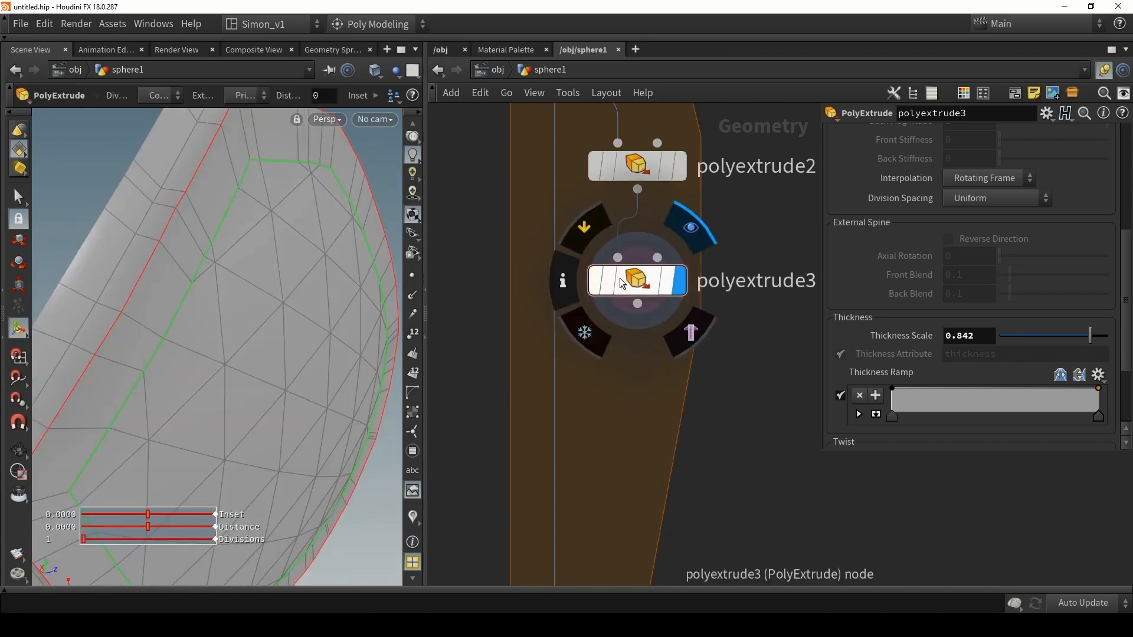
Step: Duplicate polyextrude3 below itself and push the copy's front face inward to a distance of about -0.015
{"action": "left_click_drag", "start_coordinate": [645, 284], "coordinate": [644, 404], "text": "alt"}
{"action": "left_click_drag", "start_coordinate": [638, 304], "coordinate": [618, 376]}
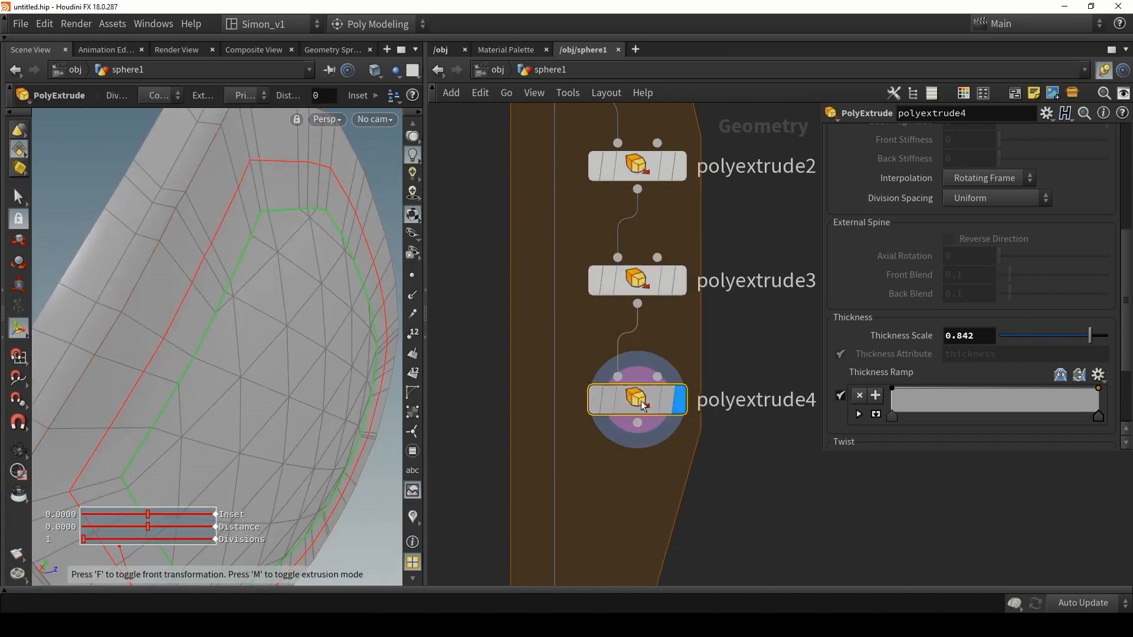
{"action": "left_click_drag", "start_coordinate": [332, 366], "coordinate": [271, 394]}
{"action": "mouse_move", "coordinate": [185, 398]}
{"action": "left_mouse_down"}
{"action": "mouse_move", "coordinate": [174, 382]}
{"action": "mouse_move", "coordinate": [192, 407]}
{"action": "left_mouse_up"}
{"action": "key", "text": "ctrl+z"}
{"action": "left_click_drag", "start_coordinate": [193, 408], "coordinate": [190, 404]}
{"action": "left_click_drag", "start_coordinate": [268, 214], "coordinate": [288, 192], "text": "alt"}
Step: Increase polyextrude2's distance to about 0.058 so the panel gets thicker
{"action": "left_click", "coordinate": [647, 165]}
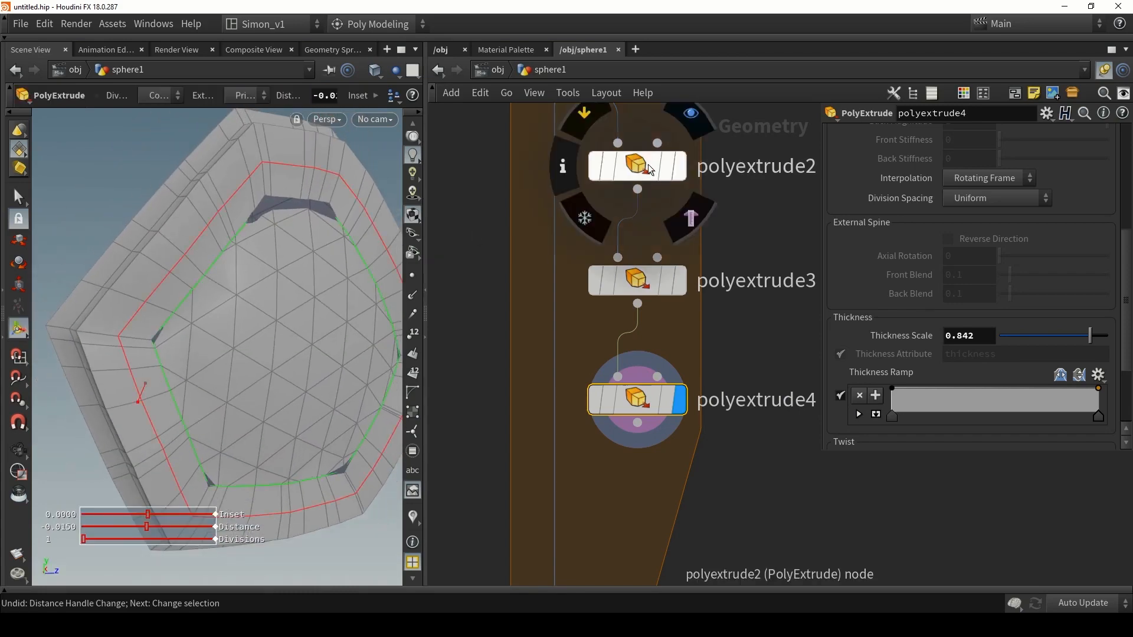
{"action": "left_click_drag", "start_coordinate": [374, 213], "coordinate": [268, 233], "text": "alt"}
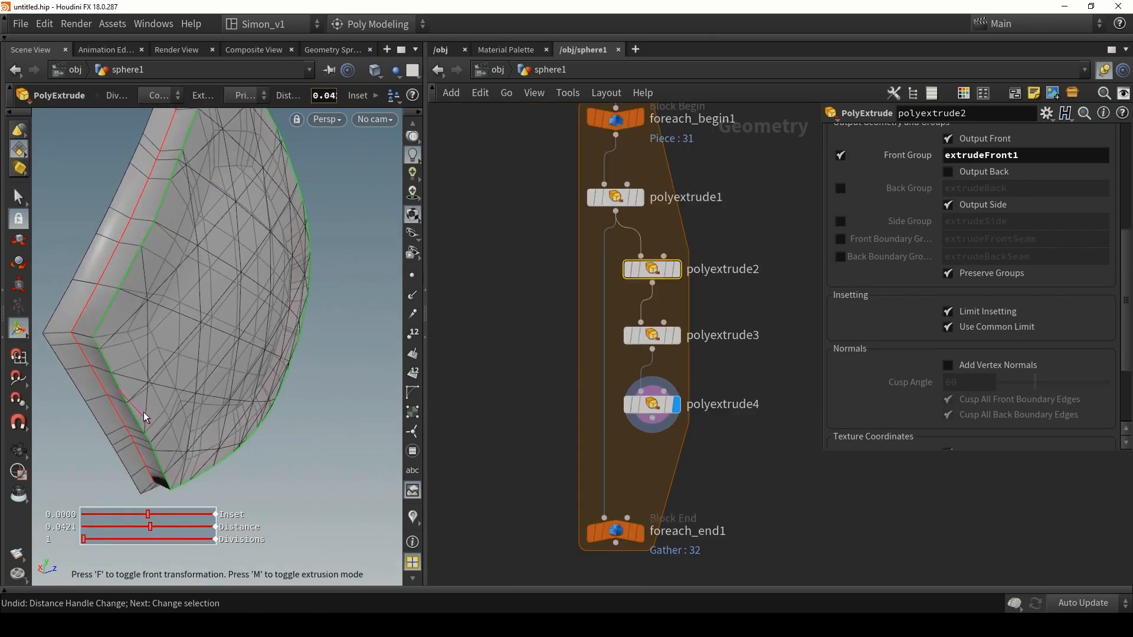
{"action": "left_click_drag", "start_coordinate": [146, 418], "coordinate": [153, 423]}
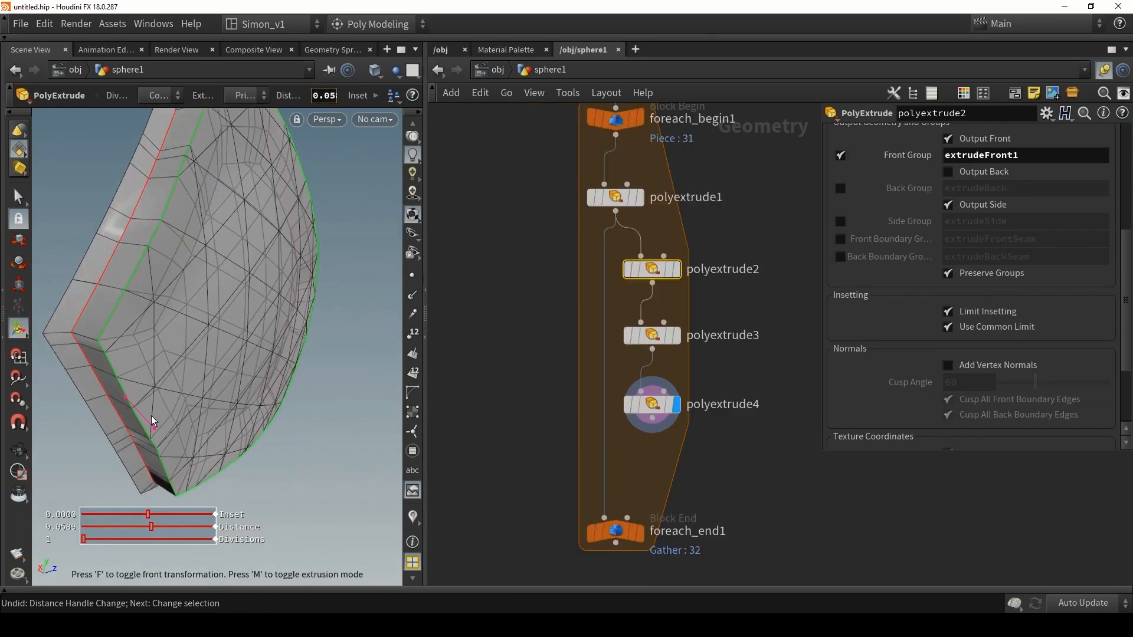
Step: Deepen polyextrude4's recess to a distance of about -0.0261 and inspect the recessed panel
{"action": "left_click", "coordinate": [650, 405]}
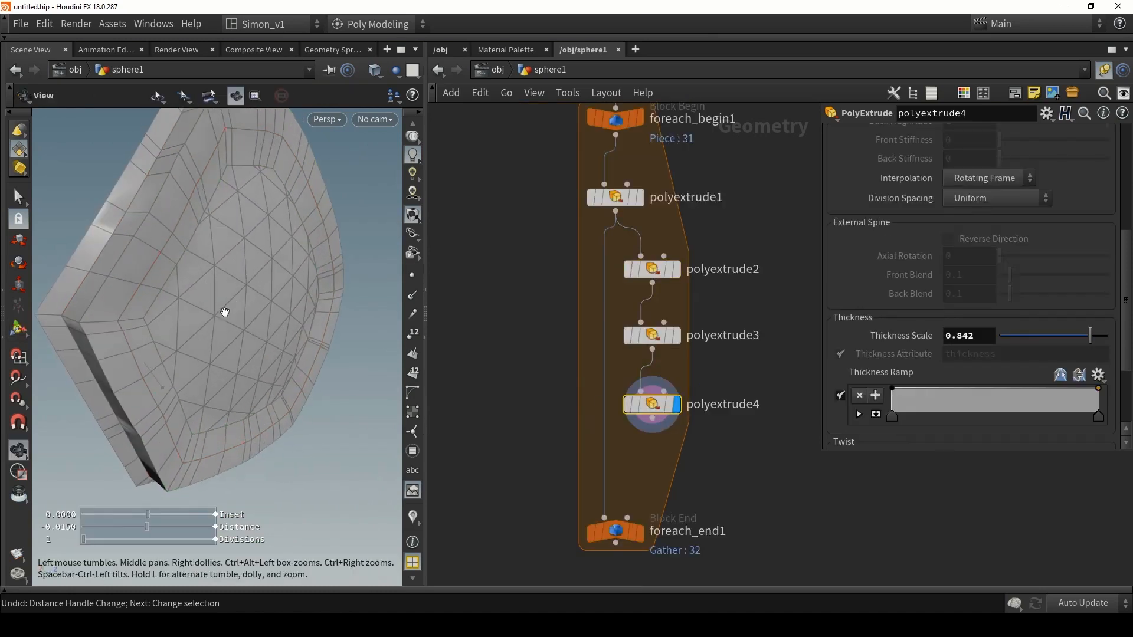
{"action": "left_click_drag", "start_coordinate": [150, 371], "coordinate": [158, 377]}
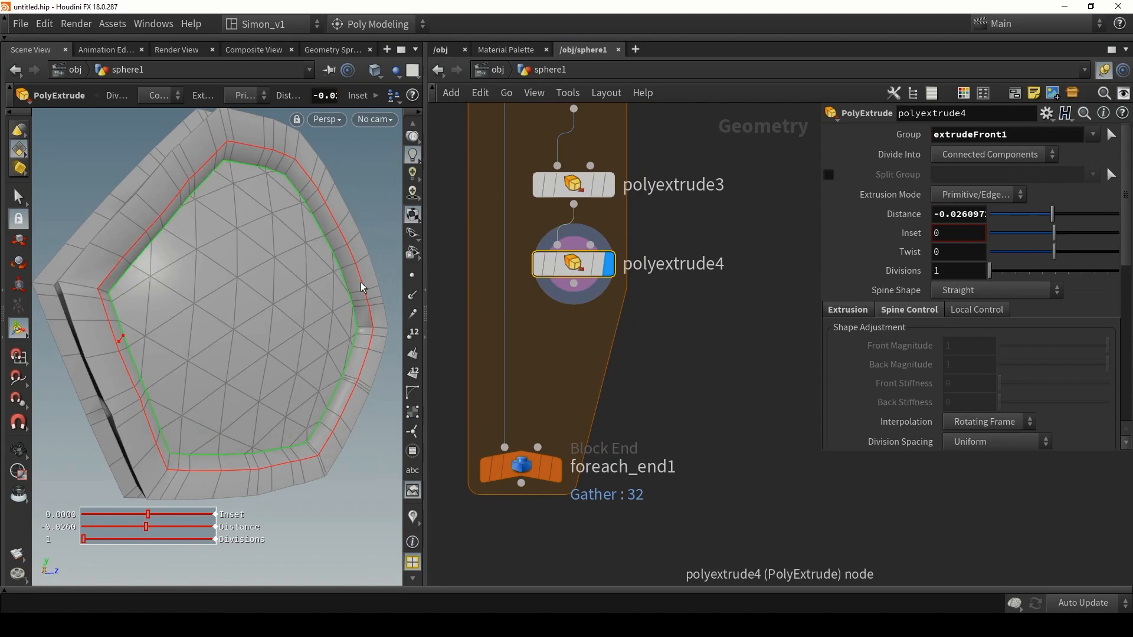
{"action": "left_click_drag", "start_coordinate": [362, 286], "coordinate": [268, 258], "text": "alt"}
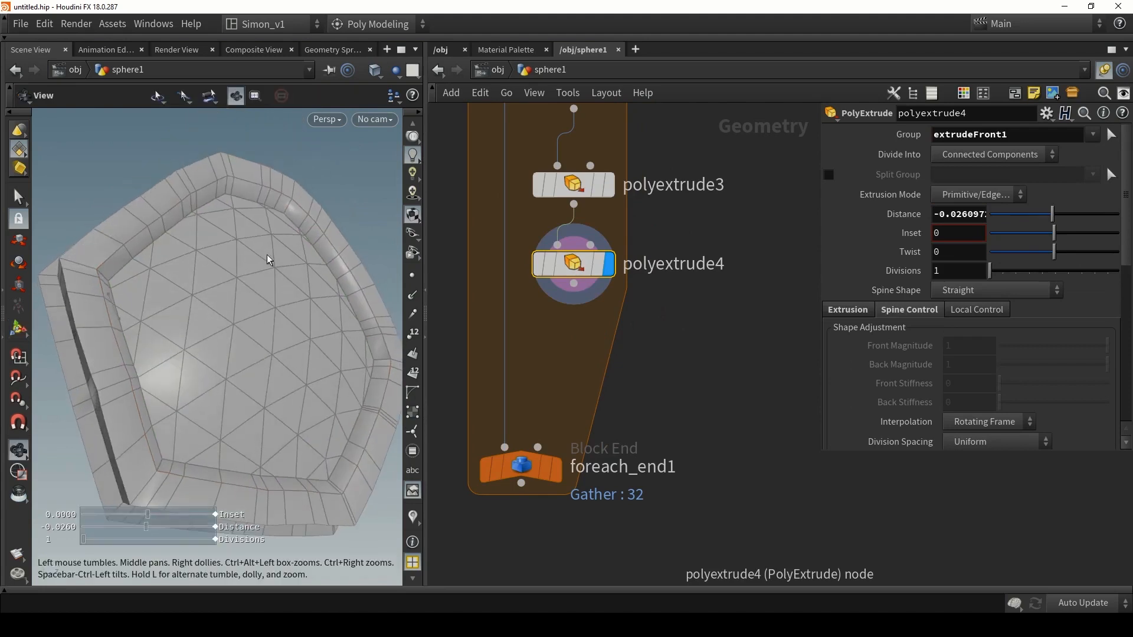
{"action": "left_click_drag", "start_coordinate": [370, 417], "coordinate": [338, 280], "text": "alt"}
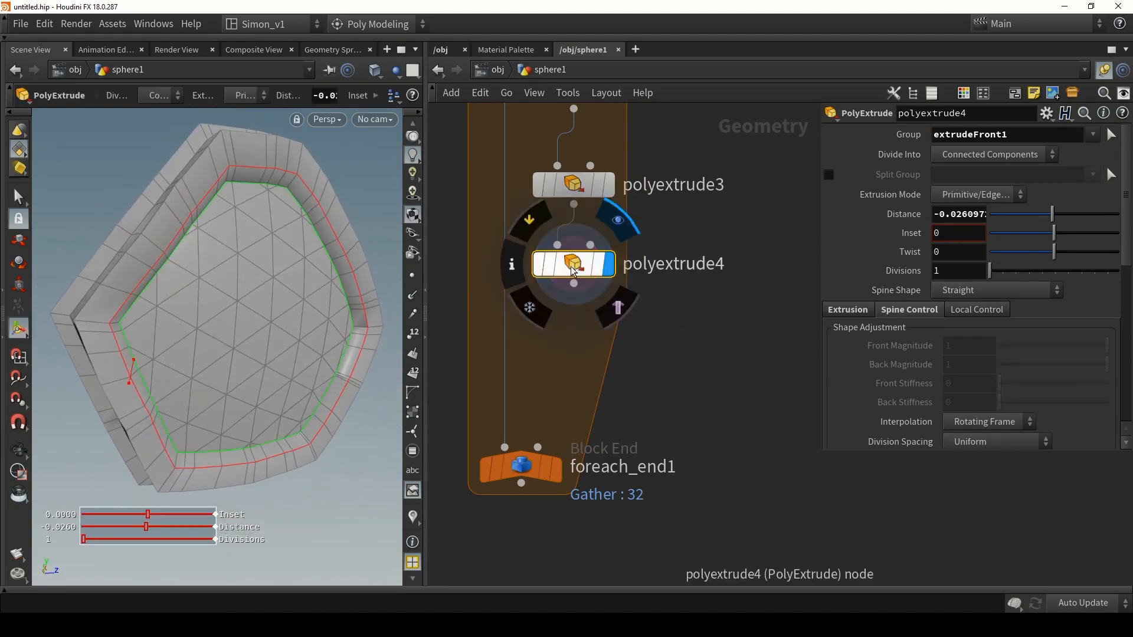
Step: Duplicate polyextrude4, connect the copy below it and set the copy's distance to 0.0180764
{"action": "left_click_drag", "start_coordinate": [572, 263], "coordinate": [578, 349], "text": "alt"}
{"action": "left_click", "coordinate": [575, 295]}
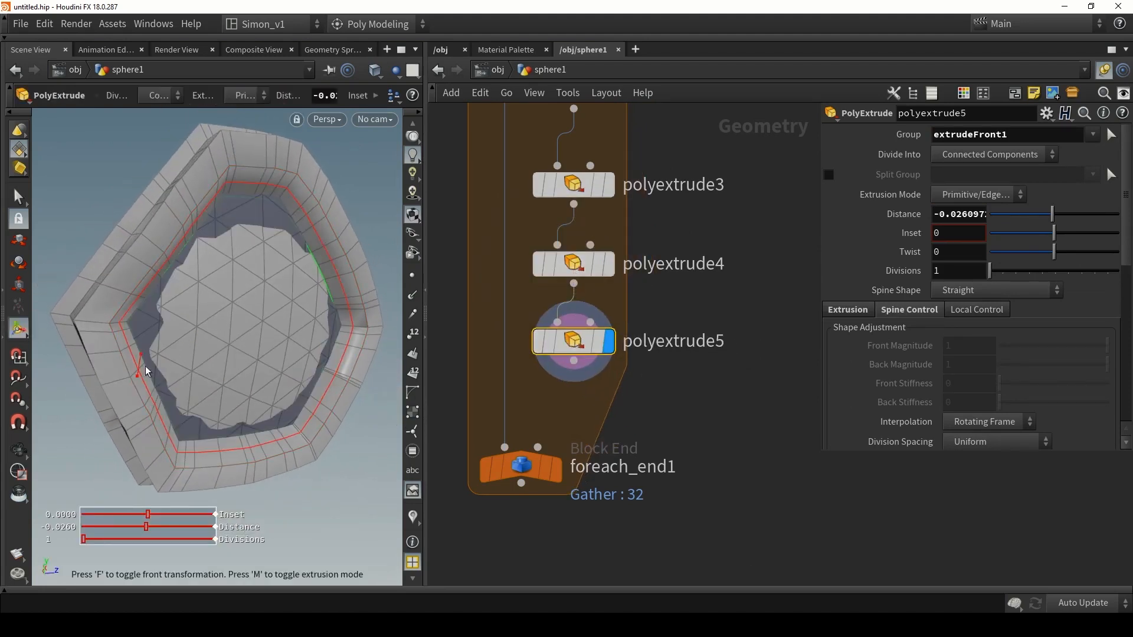
{"action": "left_click_drag", "start_coordinate": [141, 364], "coordinate": [210, 314]}
{"action": "key", "text": "Escape"}
{"action": "key", "text": "Return"}
{"action": "left_click_drag", "start_coordinate": [252, 278], "coordinate": [330, 295]}
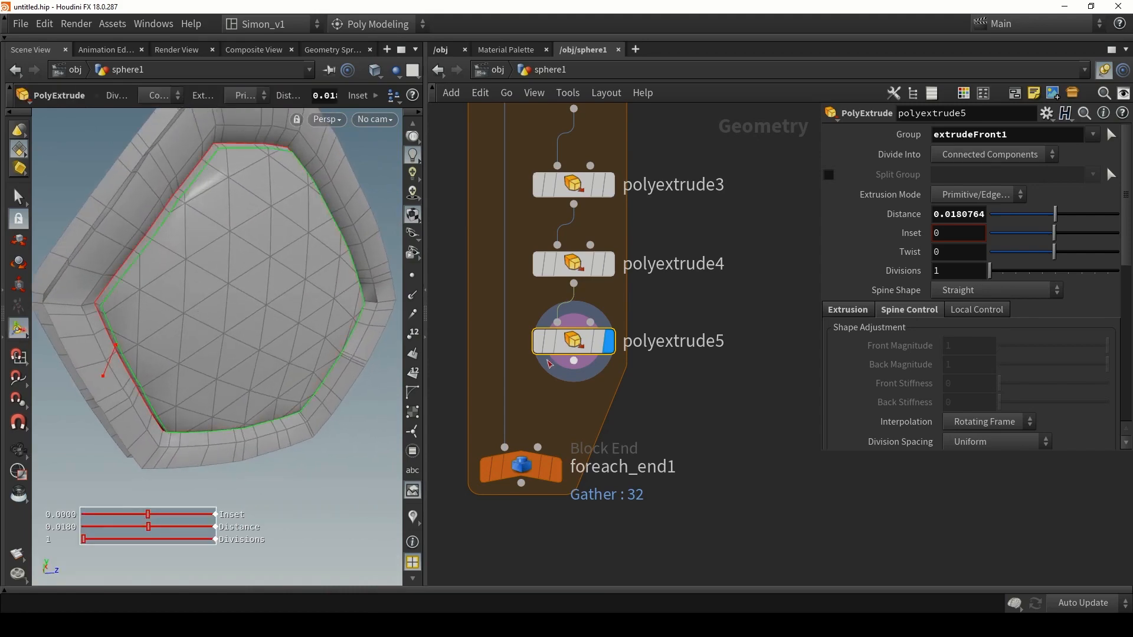
Step: Move the foreach_end1 node aside and chain a duplicate of polyextrude5 below it
{"action": "middle_click_drag", "start_coordinate": [674, 409], "coordinate": [674, 334]}
{"action": "left_click_drag", "start_coordinate": [515, 394], "coordinate": [427, 399]}
{"action": "left_click_drag", "start_coordinate": [579, 269], "coordinate": [598, 355], "text": "alt"}
Step: Reset the distance of polyextrude6 to 0 and set its Thickness Scale to 0.896
{"action": "middle_click", "coordinate": [905, 215], "text": "ctrl"}
{"action": "scroll", "coordinate": [1001, 331], "scroll_direction": "down", "scroll_amount": 7}
{"action": "left_click_drag", "start_coordinate": [1107, 339], "coordinate": [1097, 339]}
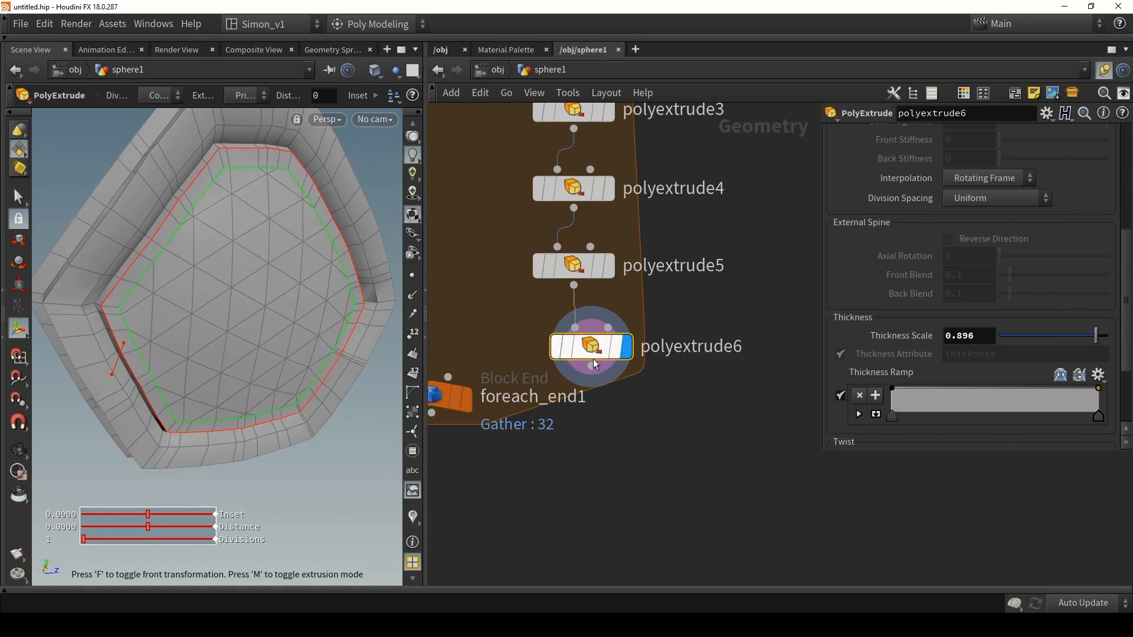
Step: Chain a duplicate below polyextrude6 and set its distance to about -0.0278 and its Thickness Scale to 0.973
{"action": "left_click_drag", "start_coordinate": [592, 358], "coordinate": [633, 439], "text": "alt"}
{"action": "scroll", "coordinate": [1079, 307], "scroll_direction": "up", "scroll_amount": 6}
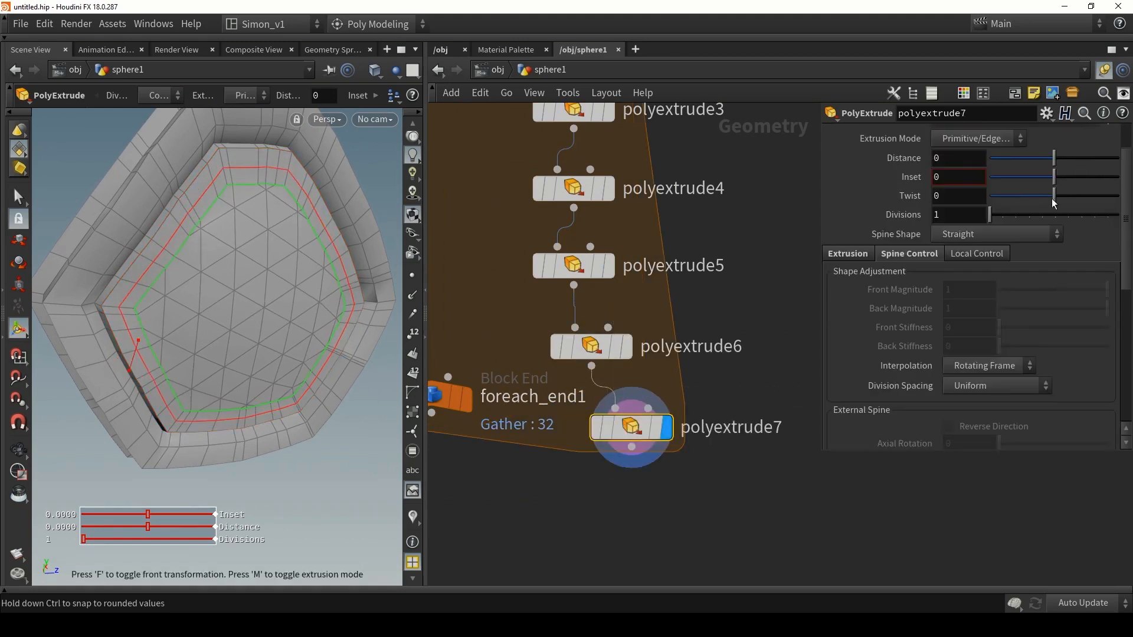
{"action": "left_click_drag", "start_coordinate": [1054, 176], "coordinate": [1051, 177]}
{"action": "key", "text": "ctrl+z"}
{"action": "left_click_drag", "start_coordinate": [132, 363], "coordinate": [132, 352]}
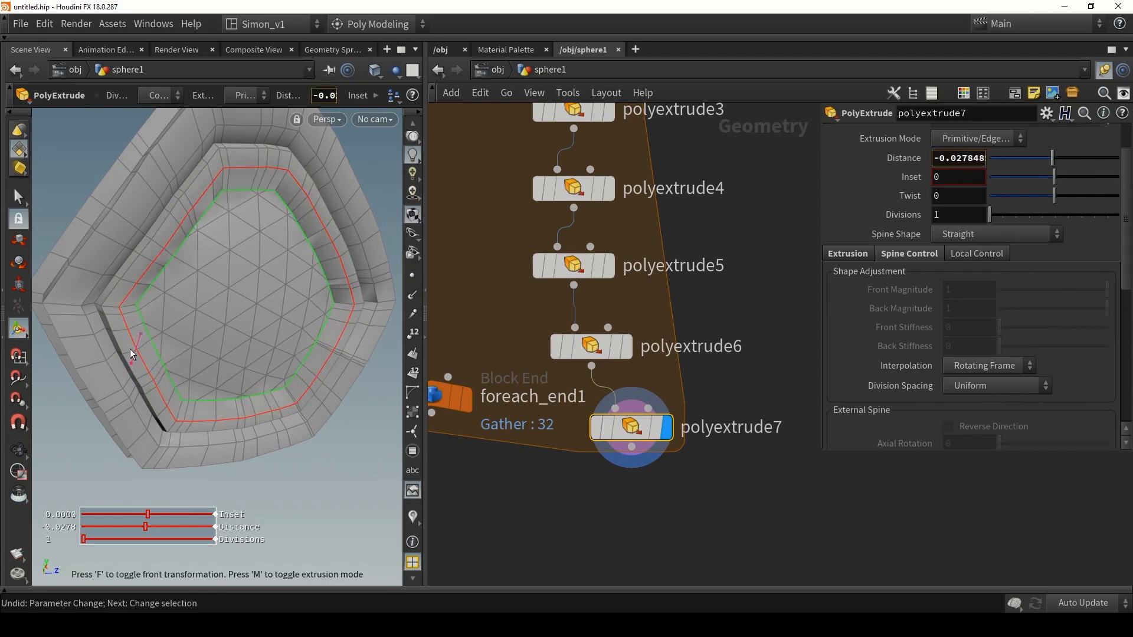
{"action": "scroll", "coordinate": [989, 334], "scroll_direction": "down", "scroll_amount": 8}
{"action": "left_click_drag", "start_coordinate": [1097, 299], "coordinate": [1103, 298]}
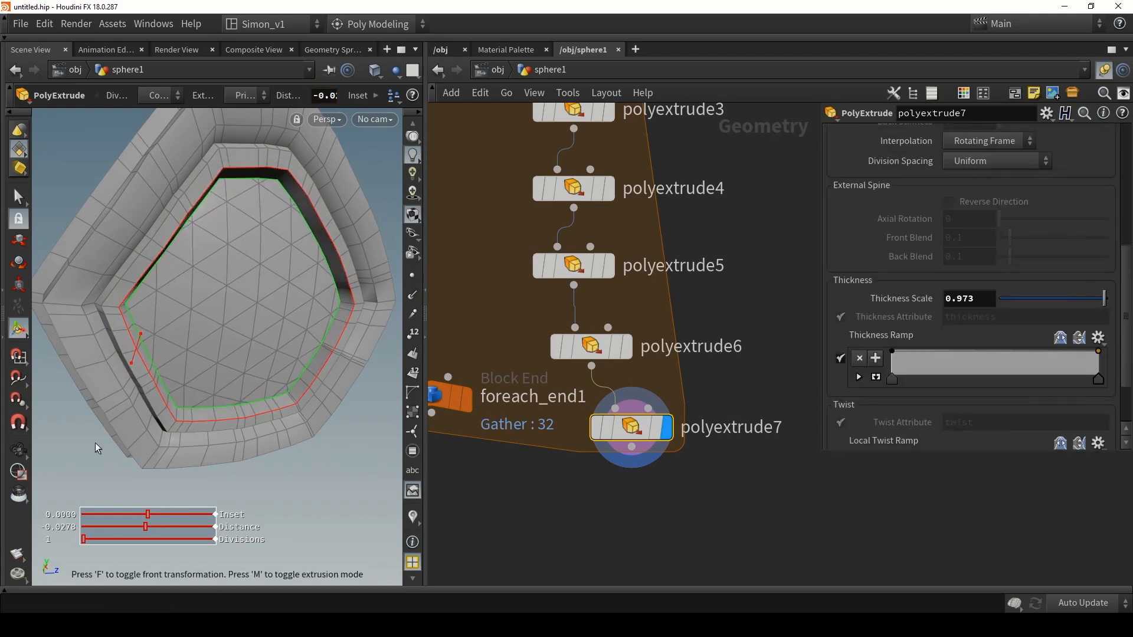
Step: Adjust the extrusion distance of polyextrude7 to about -0.0214
{"action": "left_click_drag", "start_coordinate": [136, 342], "coordinate": [137, 345]}
{"action": "mouse_move", "coordinate": [230, 324]}
{"action": "left_mouse_down", "text": "alt"}
{"action": "mouse_move", "coordinate": [235, 314]}
{"action": "mouse_move", "coordinate": [231, 322]}
{"action": "left_mouse_up", "text": "alt"}
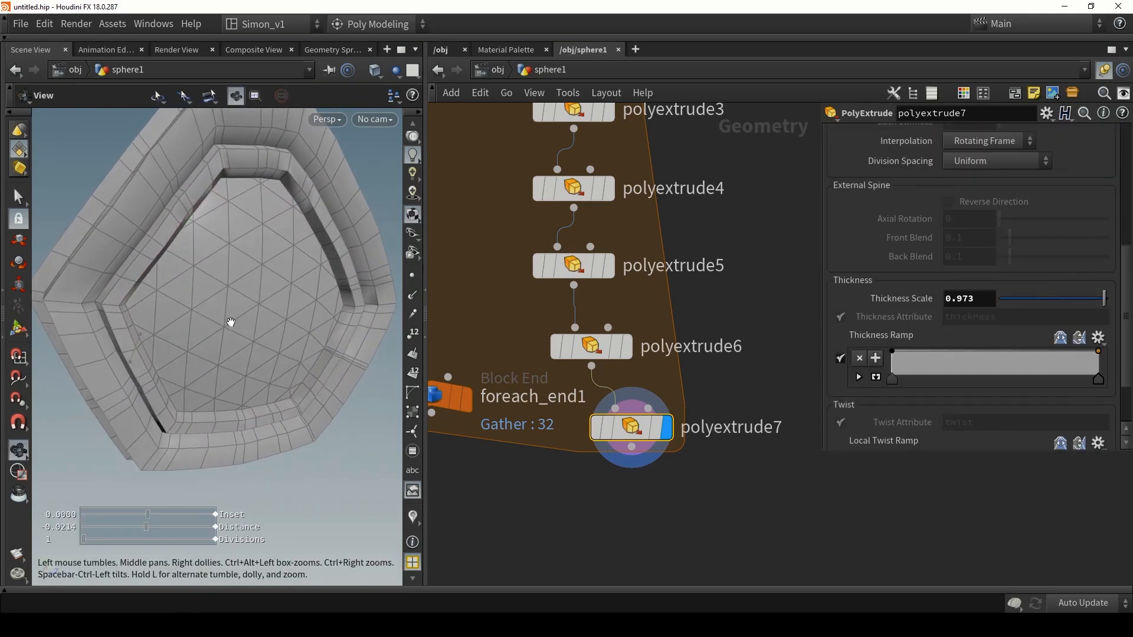
{"action": "key", "text": "Return"}
Step: Chain a duplicate below polyextrude7, reset its distance to 0 and set its Thickness Scale to 0.781
{"action": "scroll", "coordinate": [965, 271], "scroll_direction": "up", "scroll_amount": 2}
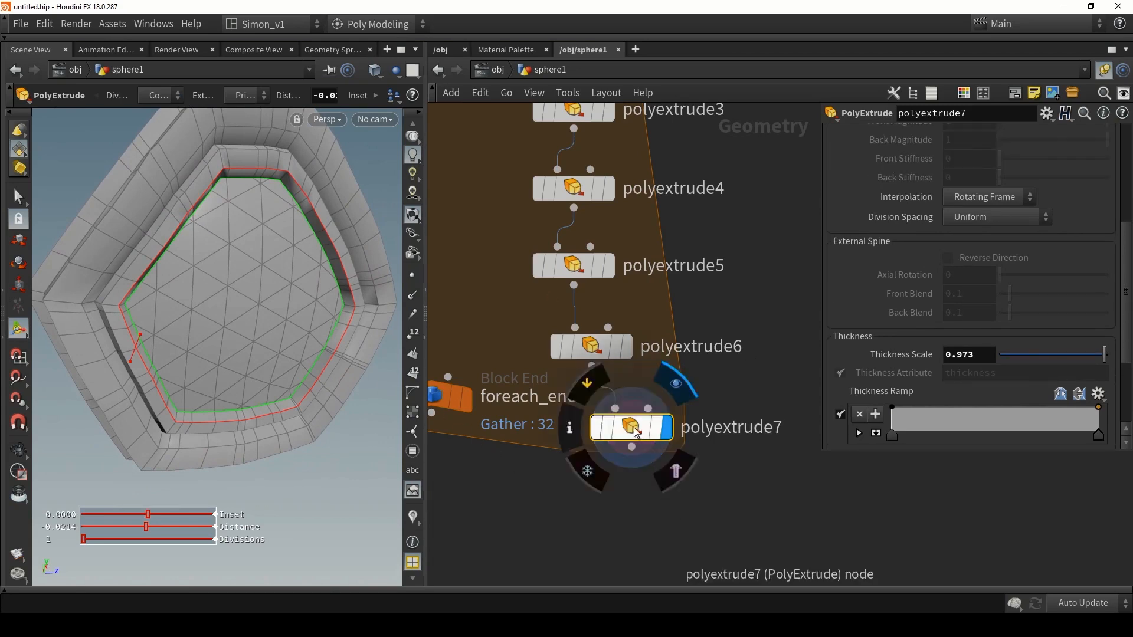
{"action": "left_click_drag", "start_coordinate": [636, 430], "coordinate": [617, 504], "text": "alt"}
{"action": "left_click_drag", "start_coordinate": [631, 447], "coordinate": [594, 485]}
{"action": "scroll", "coordinate": [967, 207], "scroll_direction": "up", "scroll_amount": 6}
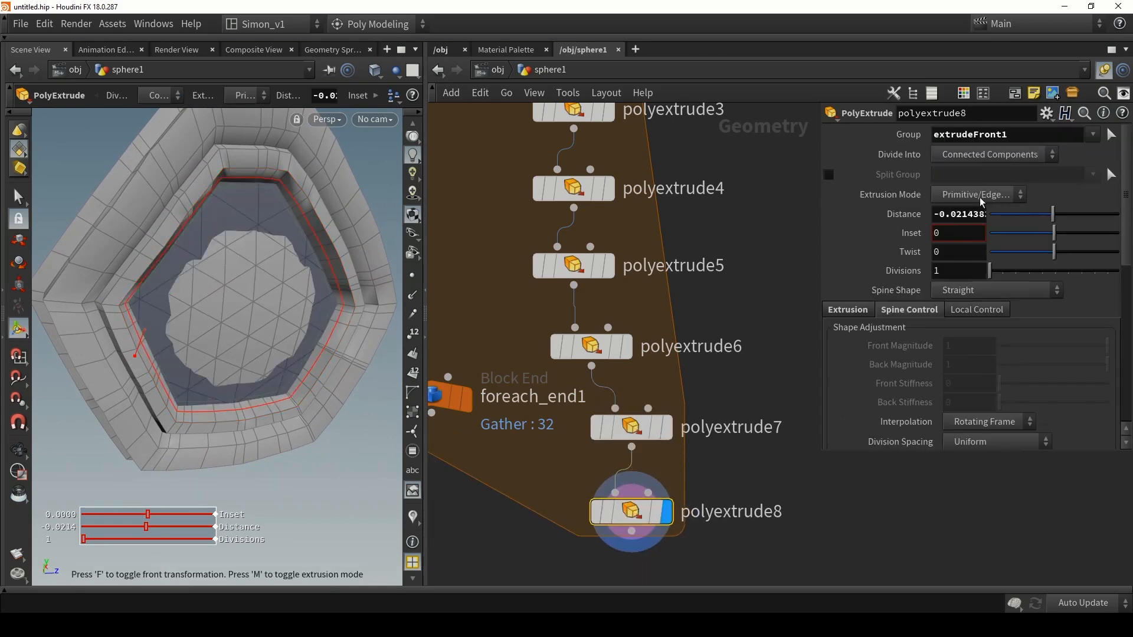
{"action": "middle_click", "coordinate": [968, 217], "text": "ctrl"}
{"action": "scroll", "coordinate": [1056, 314], "scroll_direction": "down", "scroll_amount": 7}
{"action": "left_click_drag", "start_coordinate": [1099, 313], "coordinate": [1087, 323]}
Step: Chain a duplicate below polyextrude8, set its distance to about 0.0288 and raise its Thickness Scale
{"action": "middle_click_drag", "start_coordinate": [726, 476], "coordinate": [706, 306]}
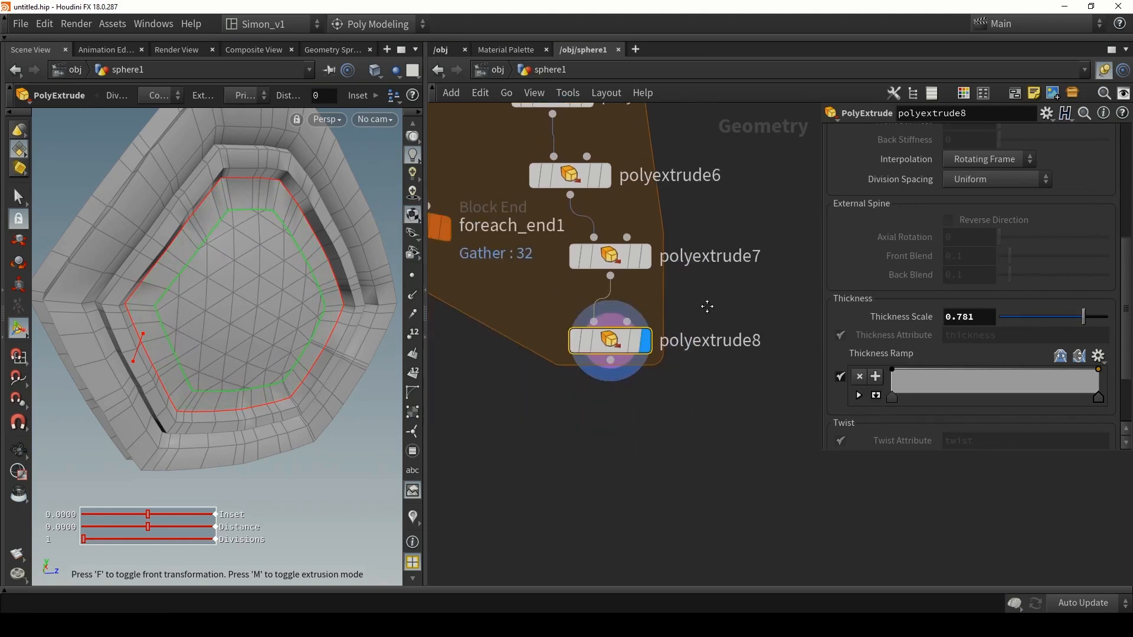
{"action": "left_click_drag", "start_coordinate": [615, 341], "coordinate": [593, 409], "text": "alt"}
{"action": "scroll", "coordinate": [932, 272], "scroll_direction": "up", "scroll_amount": 2}
{"action": "scroll", "coordinate": [933, 272], "scroll_direction": "up", "scroll_amount": 4}
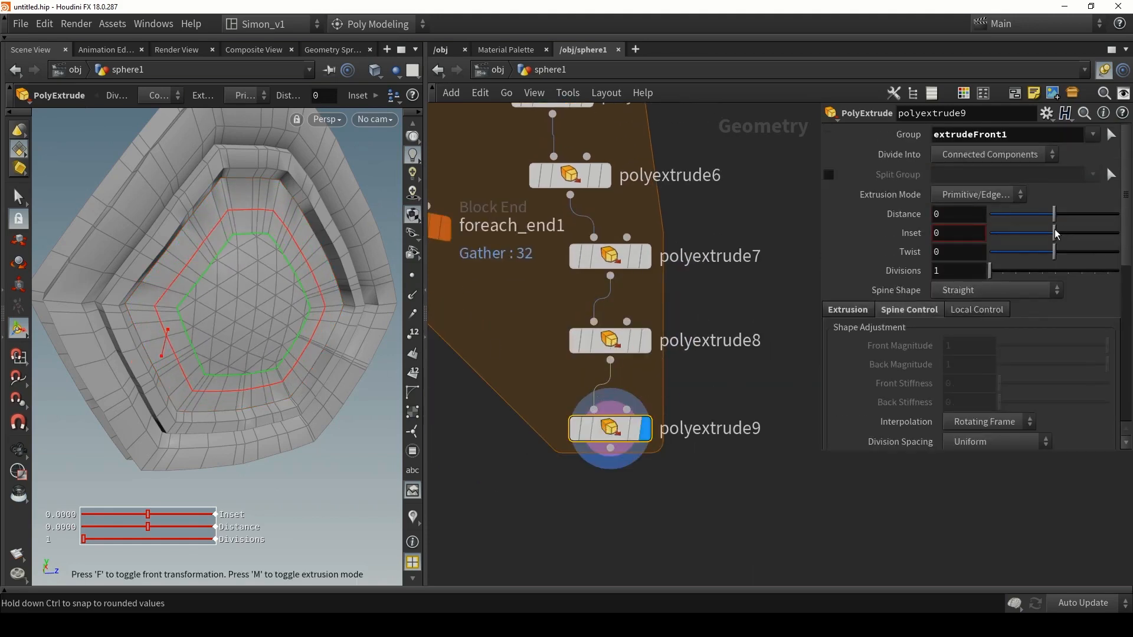
{"action": "left_click_drag", "start_coordinate": [164, 336], "coordinate": [162, 344]}
{"action": "scroll", "coordinate": [997, 330], "scroll_direction": "down", "scroll_amount": 7}
{"action": "left_click_drag", "start_coordinate": [1083, 315], "coordinate": [1096, 315]}
Step: Chain a duplicate below polyextrude9, lower its Thickness Scale to shrink the inner face, and reset its distance to 0
{"action": "middle_click_drag", "start_coordinate": [726, 420], "coordinate": [734, 318]}
{"action": "left_click_drag", "start_coordinate": [631, 335], "coordinate": [601, 387], "text": "alt"}
{"action": "left_click_drag", "start_coordinate": [1096, 317], "coordinate": [1080, 317]}
{"action": "scroll", "coordinate": [1036, 311], "scroll_direction": "up", "scroll_amount": 7}
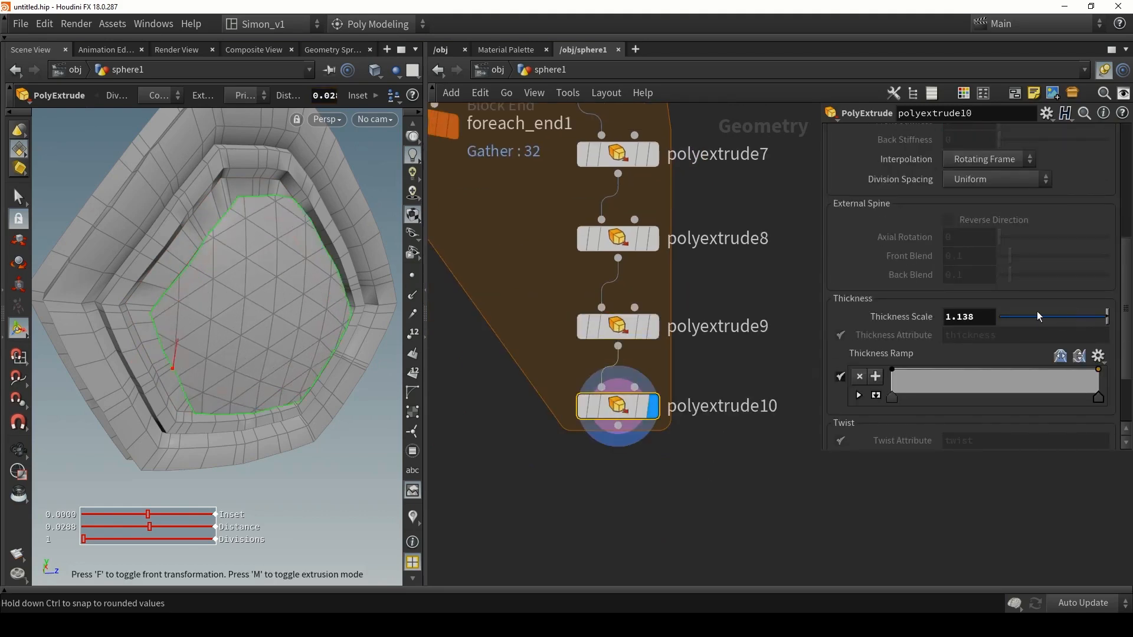
{"action": "key", "text": "ctrl+z"}
{"action": "key", "text": "ctrl+z"}
{"action": "key", "text": "ctrl+z"}
{"action": "key", "text": "ctrl+z"}
{"action": "key", "text": "ctrl+z"}
{"action": "key", "text": "ctrl+z"}
{"action": "scroll", "coordinate": [972, 272], "scroll_direction": "up", "scroll_amount": 7}
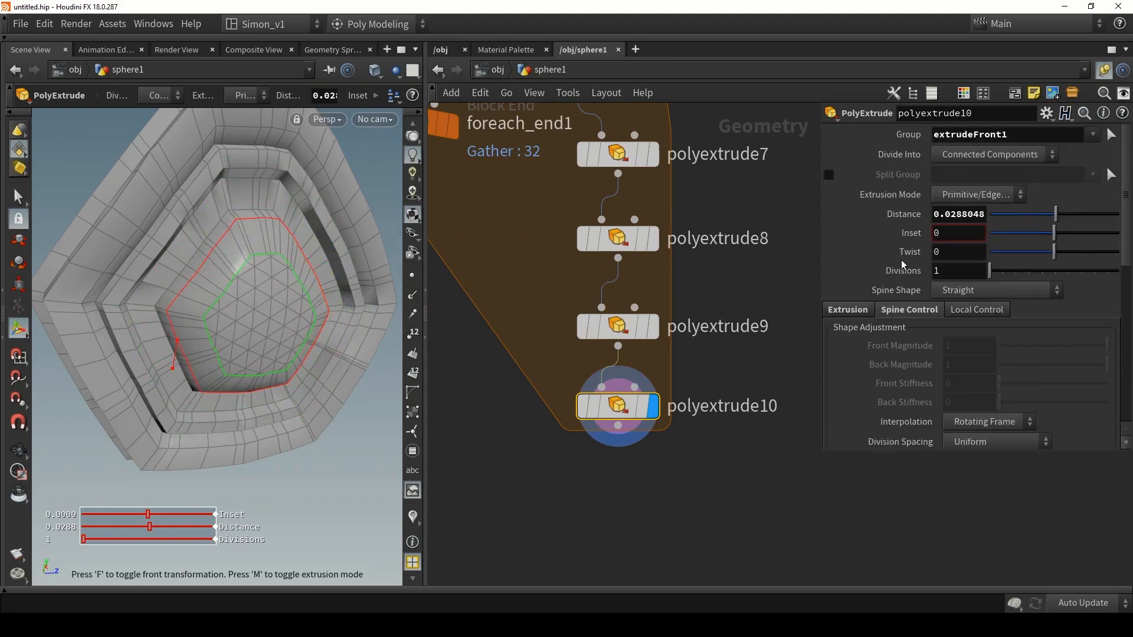
{"action": "middle_click", "coordinate": [949, 215], "text": "ctrl"}
Step: Chain a duplicate below polyextrude10 and set its distance to about -0.0314 and its Thickness Scale to 1
{"action": "left_click_drag", "start_coordinate": [317, 258], "coordinate": [306, 236], "text": "alt"}
{"action": "left_click_drag", "start_coordinate": [620, 403], "coordinate": [610, 476], "text": "alt"}
{"action": "scroll", "coordinate": [858, 307], "scroll_direction": "down", "scroll_amount": 5}
{"action": "scroll", "coordinate": [858, 307], "scroll_direction": "up", "scroll_amount": 5}
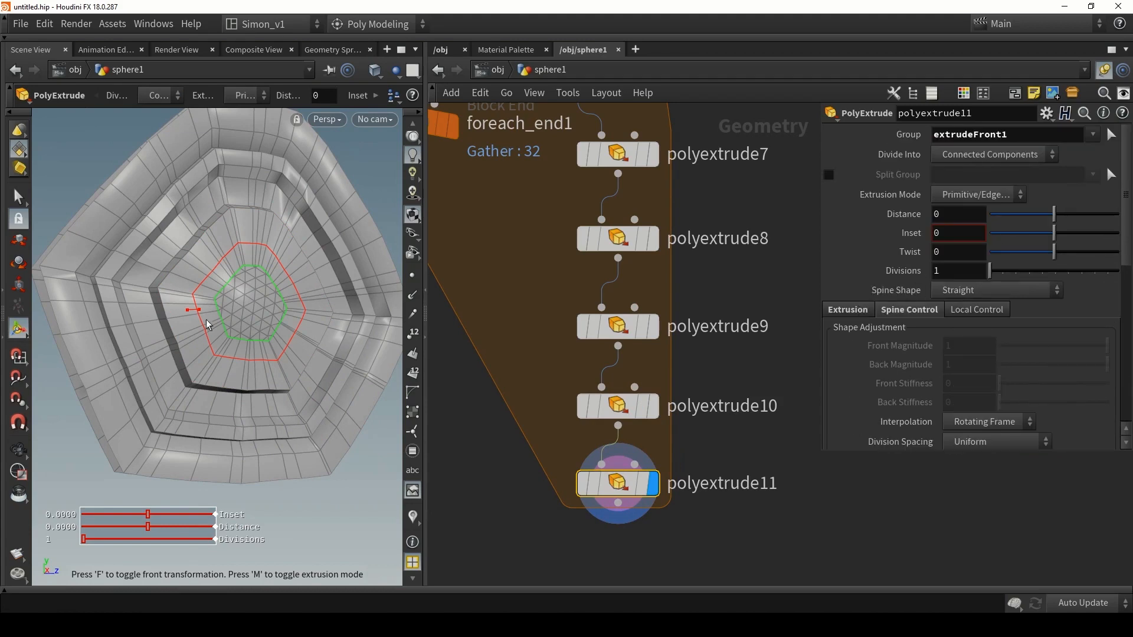
{"action": "left_click_drag", "start_coordinate": [194, 309], "coordinate": [202, 313]}
{"action": "scroll", "coordinate": [875, 275], "scroll_direction": "down", "scroll_amount": 5}
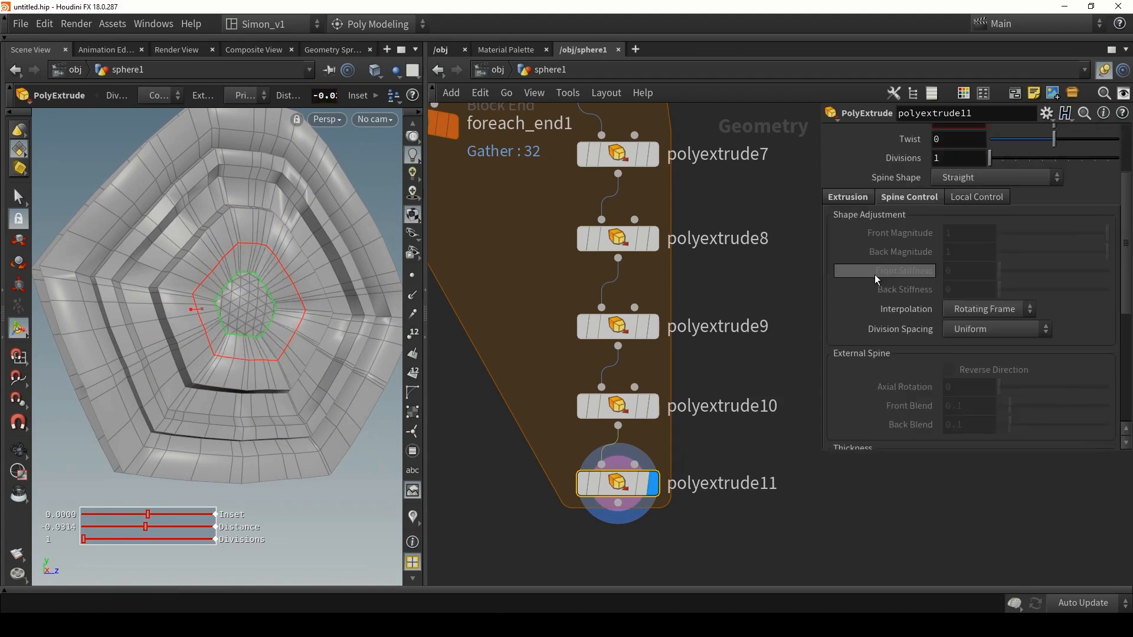
{"action": "left_click_drag", "start_coordinate": [1066, 336], "coordinate": [1109, 339]}
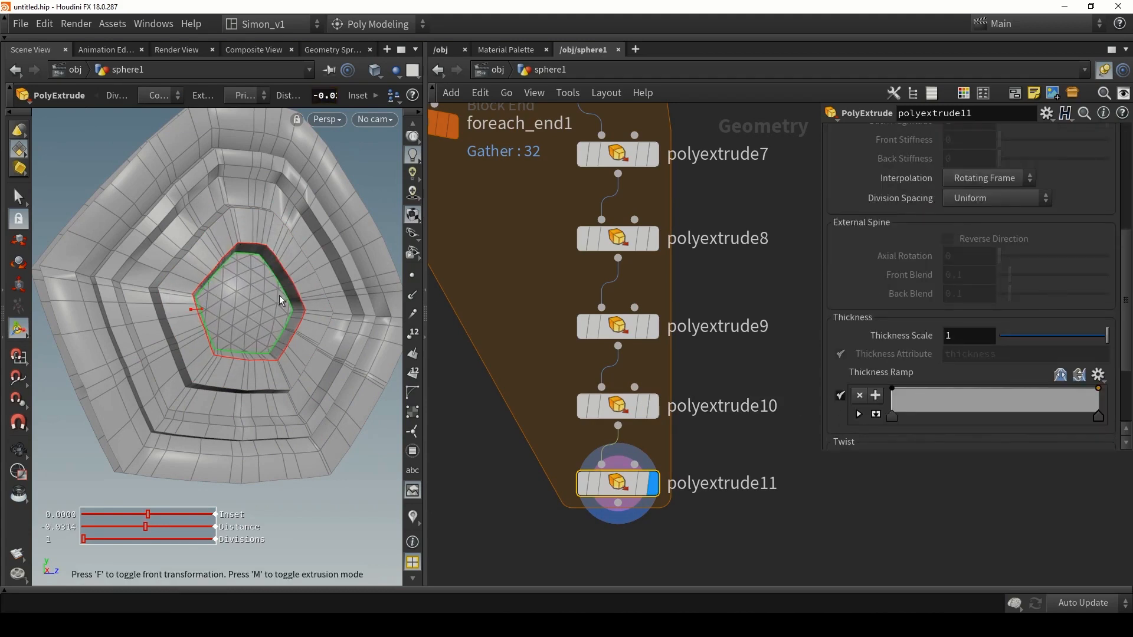
Step: Examine the layered panel from several angles in shaded mode without the wireframe
{"action": "mouse_move", "coordinate": [280, 296]}
{"action": "left_mouse_down", "text": "alt"}
{"action": "mouse_move", "coordinate": [298, 321]}
{"action": "mouse_move", "coordinate": [342, 303]}
{"action": "mouse_move", "coordinate": [296, 272]}
{"action": "left_mouse_up", "text": "alt"}
{"action": "key", "text": "shift+w"}
{"action": "key", "text": "shift+w"}
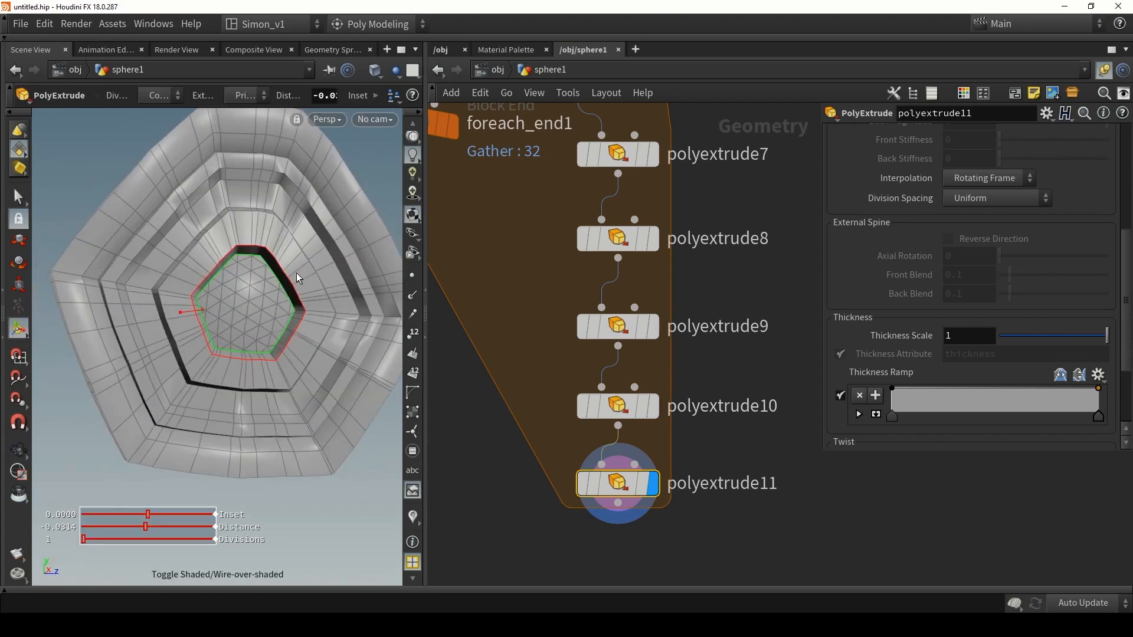
{"action": "left_click", "coordinate": [375, 70]}
{"action": "left_click", "coordinate": [396, 188]}
{"action": "mouse_move", "coordinate": [239, 220]}
{"action": "left_mouse_down", "text": "alt"}
{"action": "mouse_move", "coordinate": [238, 200]}
{"action": "mouse_move", "coordinate": [267, 227]}
{"action": "left_mouse_up", "text": "alt"}
{"action": "scroll", "coordinate": [266, 229], "scroll_direction": "up", "scroll_amount": 4, "text": "alt"}
{"action": "middle_click_drag", "start_coordinate": [536, 346], "coordinate": [541, 250]}
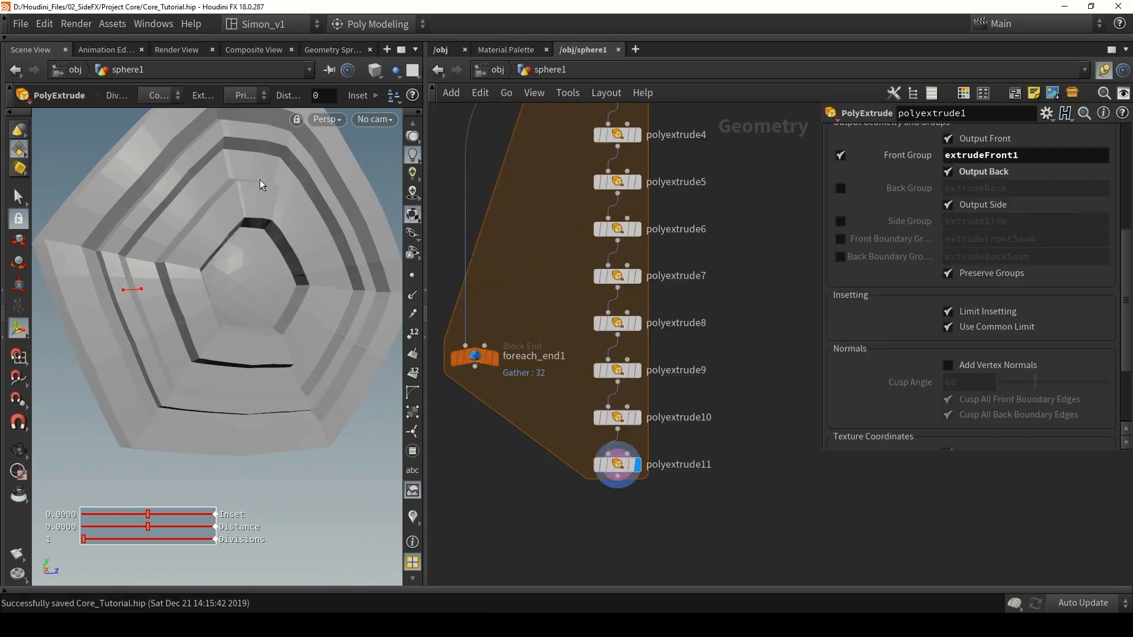
{"action": "left_click_drag", "start_coordinate": [261, 184], "coordinate": [266, 236], "text": "alt"}
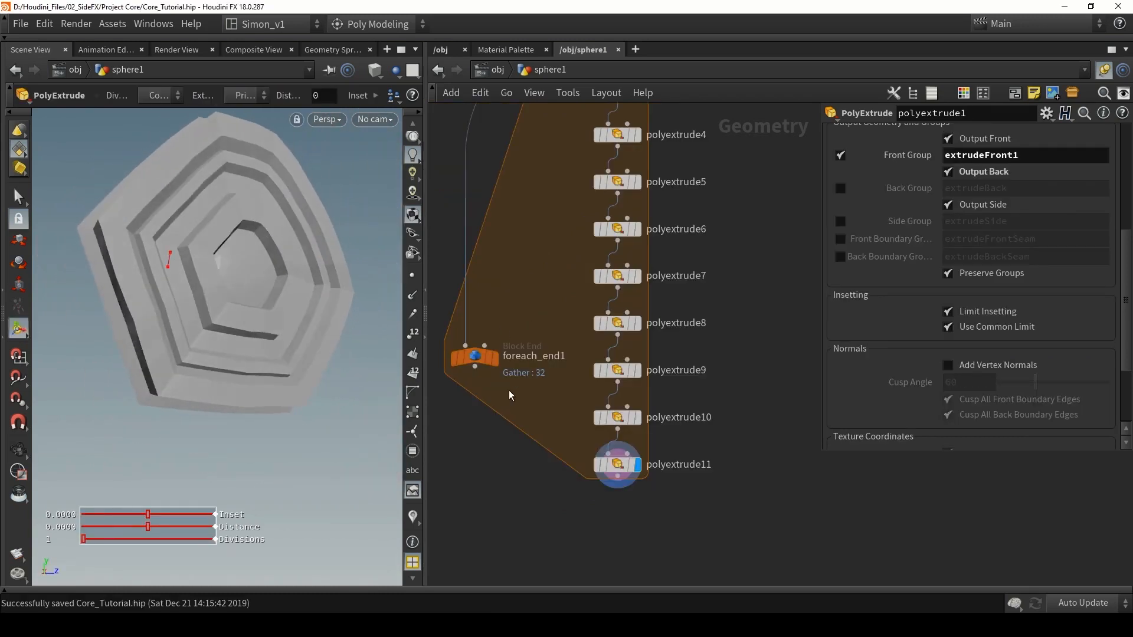
Step: Place foreach_end1 below polyextrude11, wire polyextrude11 into it and display the loop's result
{"action": "left_click_drag", "start_coordinate": [483, 364], "coordinate": [498, 513]}
{"action": "middle_click_drag", "start_coordinate": [536, 429], "coordinate": [577, 342]}
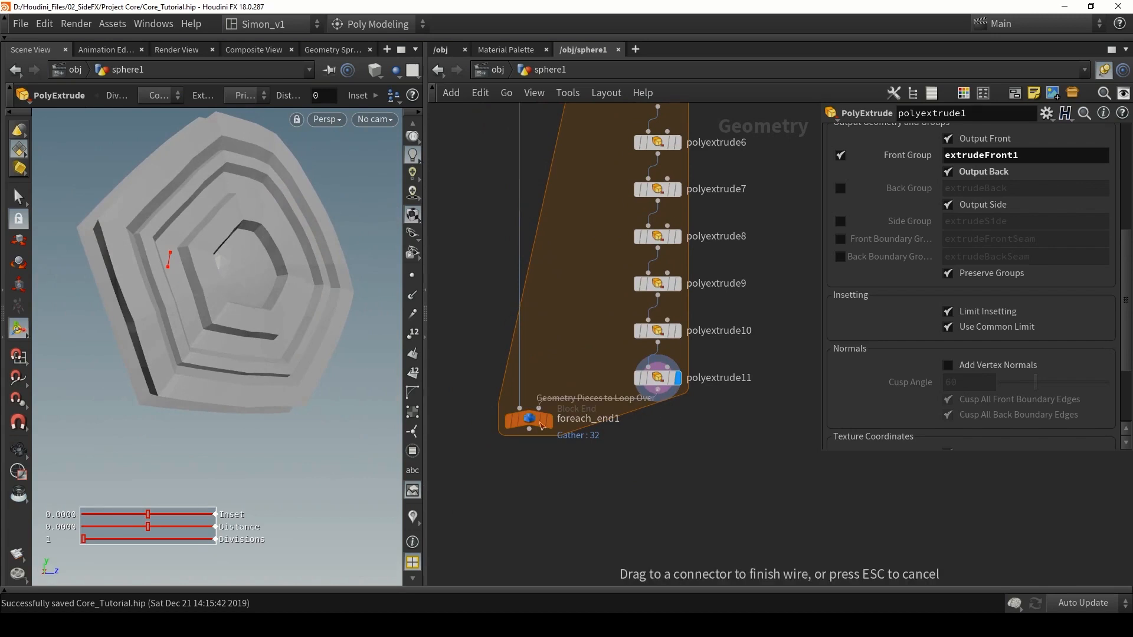
{"action": "left_click_drag", "start_coordinate": [530, 423], "coordinate": [660, 453]}
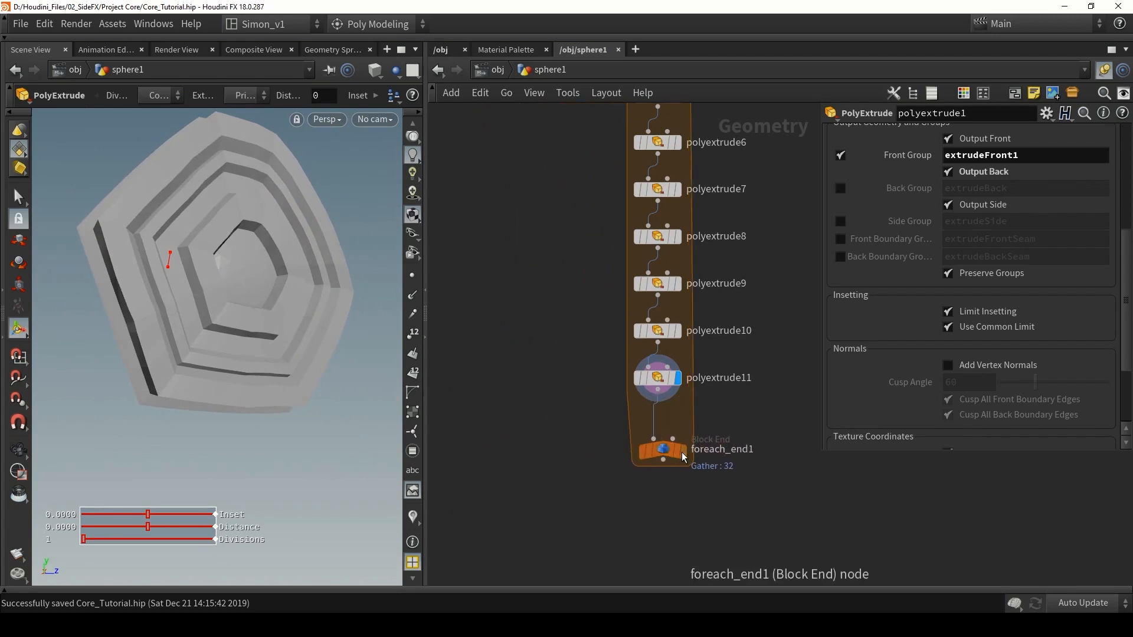
{"action": "left_click", "coordinate": [683, 451]}
Step: Examine the extruded panels around the whole sphere and review the chain of nodes in the loop
{"action": "scroll", "coordinate": [226, 352], "scroll_direction": "down", "scroll_amount": 5}
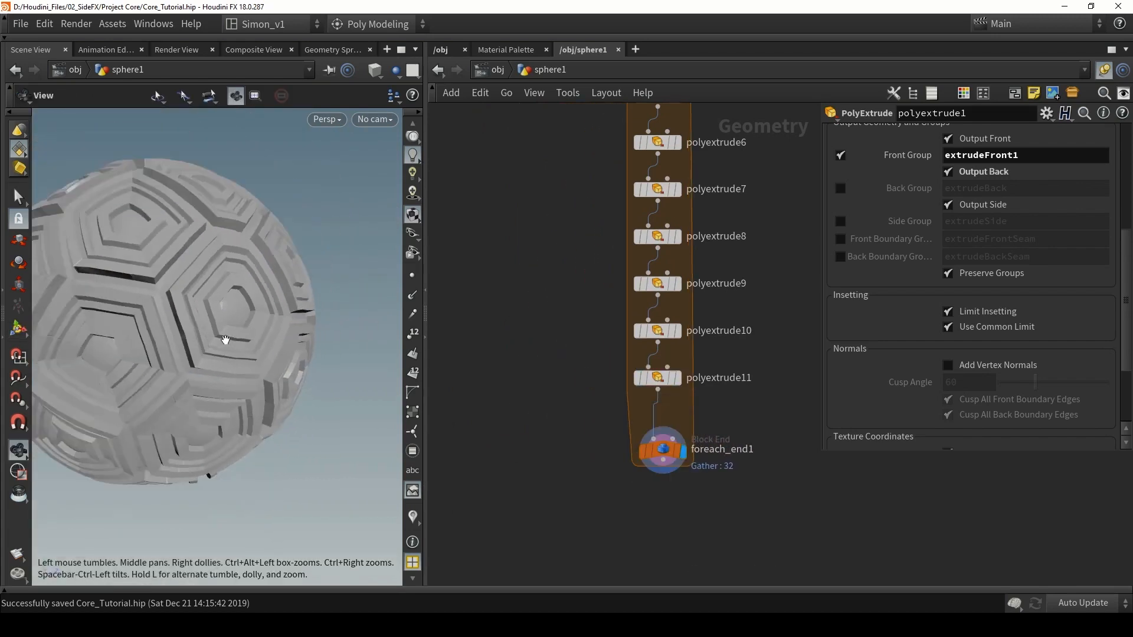
{"action": "left_click_drag", "start_coordinate": [222, 339], "coordinate": [247, 342], "text": "alt"}
{"action": "scroll", "coordinate": [228, 341], "scroll_direction": "up", "scroll_amount": 3}
{"action": "scroll", "coordinate": [309, 337], "scroll_direction": "up", "scroll_amount": 5}
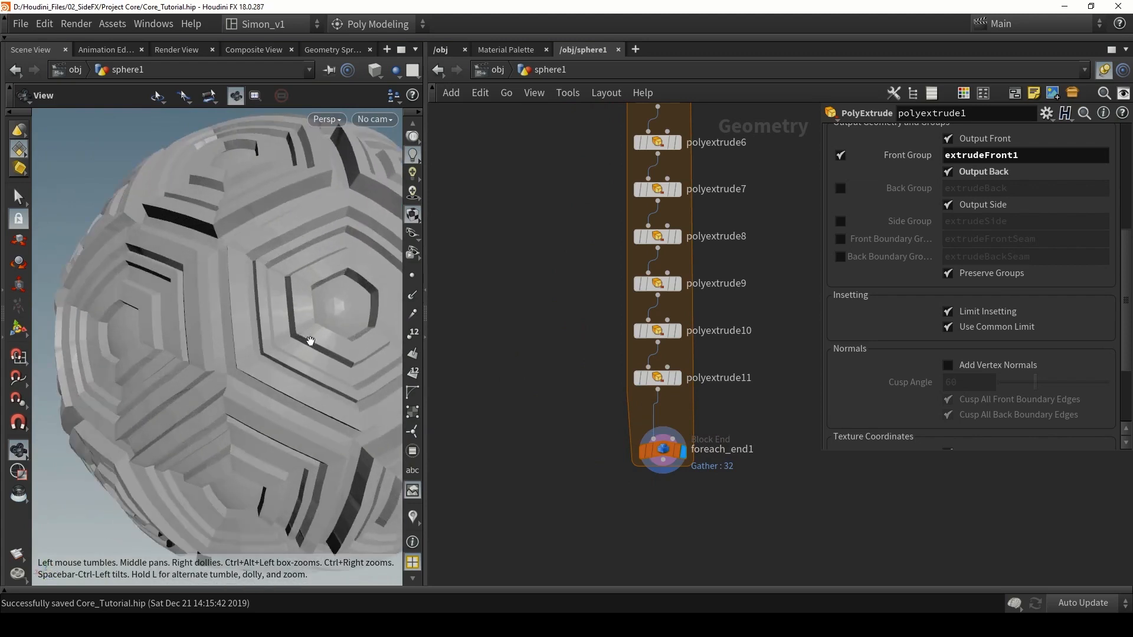
{"action": "middle_click_drag", "start_coordinate": [295, 276], "coordinate": [218, 302]}
{"action": "scroll", "coordinate": [218, 302], "scroll_direction": "down", "scroll_amount": 2}
{"action": "middle_click_drag", "start_coordinate": [556, 225], "coordinate": [532, 349]}
{"action": "scroll", "coordinate": [532, 350], "scroll_direction": "down", "scroll_amount": 3}
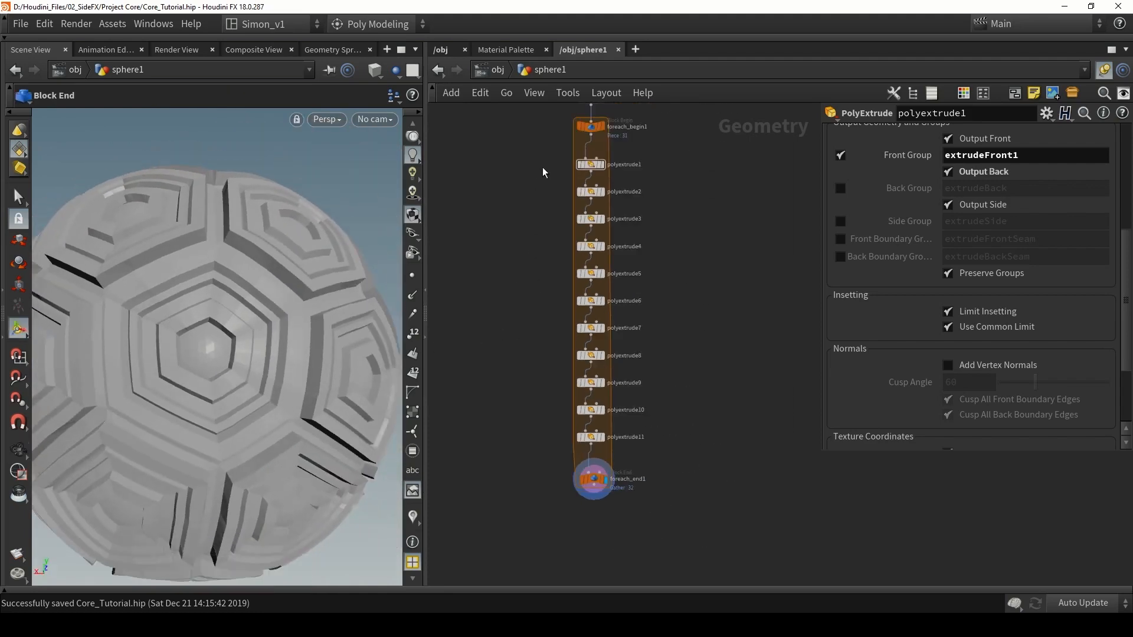
{"action": "left_click_drag", "start_coordinate": [247, 331], "coordinate": [209, 285]}
{"action": "left_click_drag", "start_coordinate": [318, 288], "coordinate": [253, 225]}
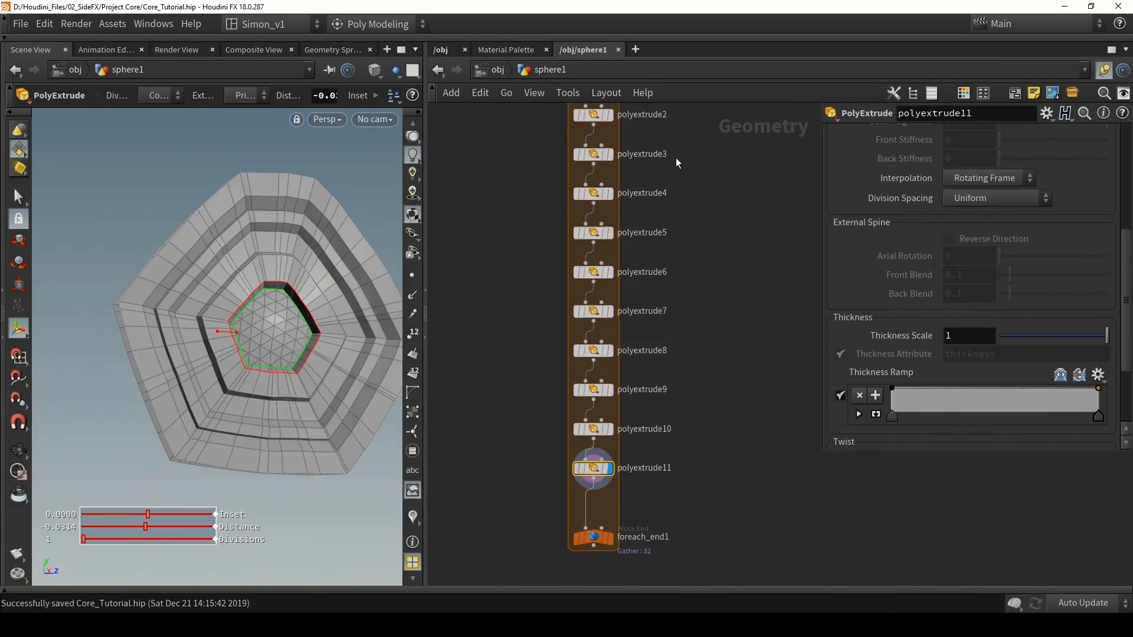
Step: Display polyextrude1 and enable its Side Group output with the name Glow, keeping Output Side on
{"action": "middle_click_drag", "start_coordinate": [677, 162], "coordinate": [653, 246]}
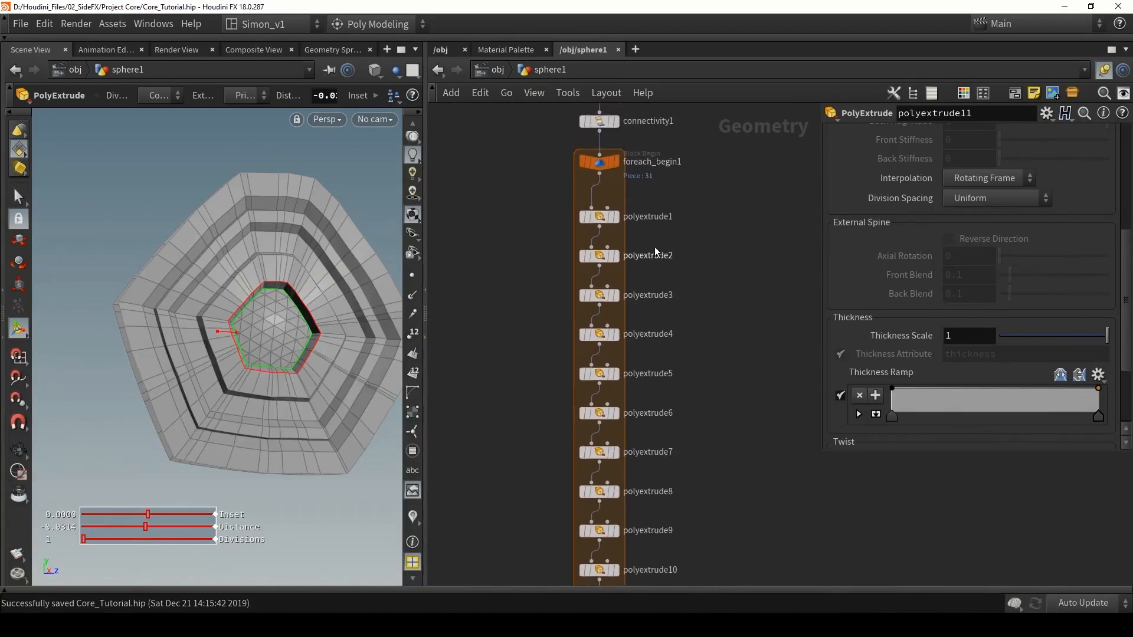
{"action": "scroll", "coordinate": [608, 218], "scroll_direction": "up", "scroll_amount": 3}
{"action": "left_click", "coordinate": [618, 216]}
{"action": "left_click", "coordinate": [598, 211]}
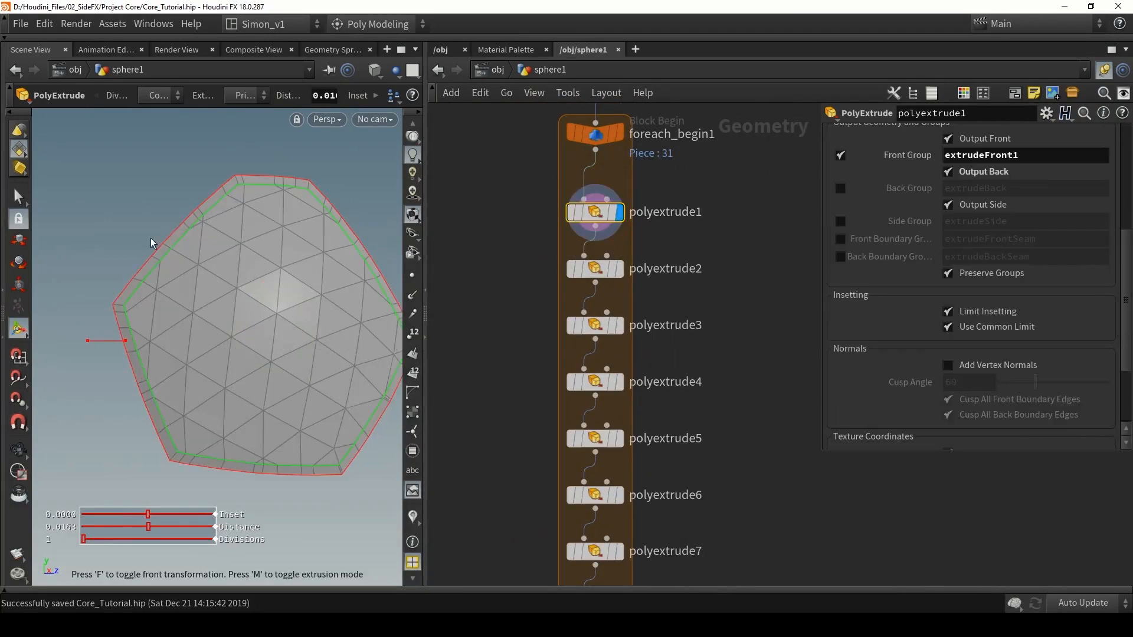
{"action": "scroll", "coordinate": [909, 313], "scroll_direction": "up", "scroll_amount": 3}
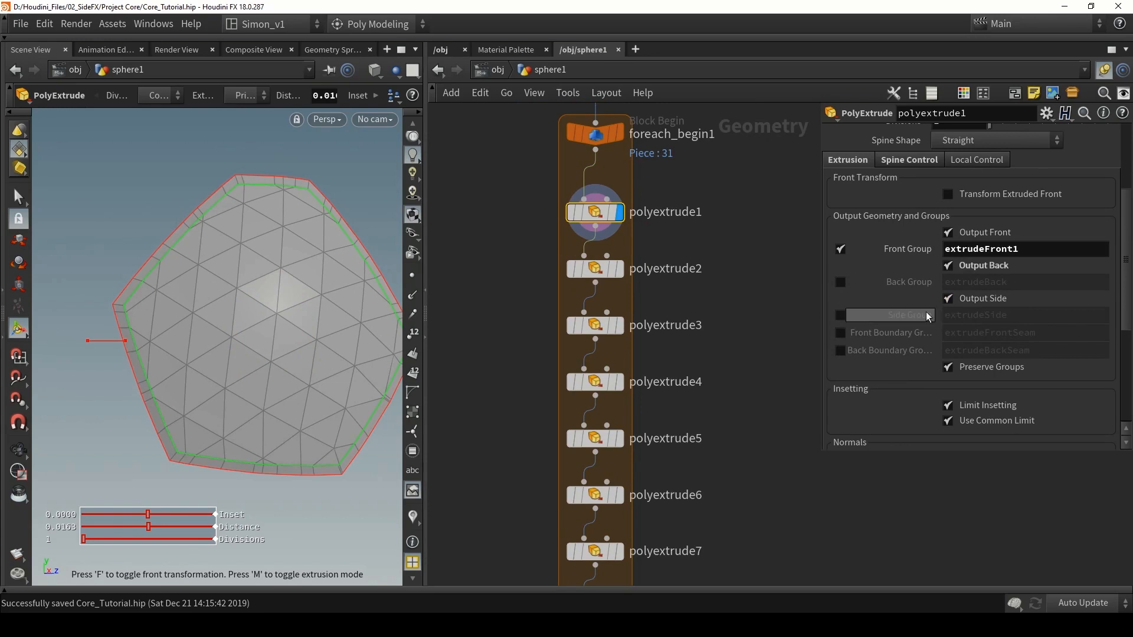
{"action": "left_click", "coordinate": [972, 300]}
{"action": "left_click", "coordinate": [972, 300]}
{"action": "left_click", "coordinate": [972, 299]}
{"action": "left_click", "coordinate": [972, 300]}
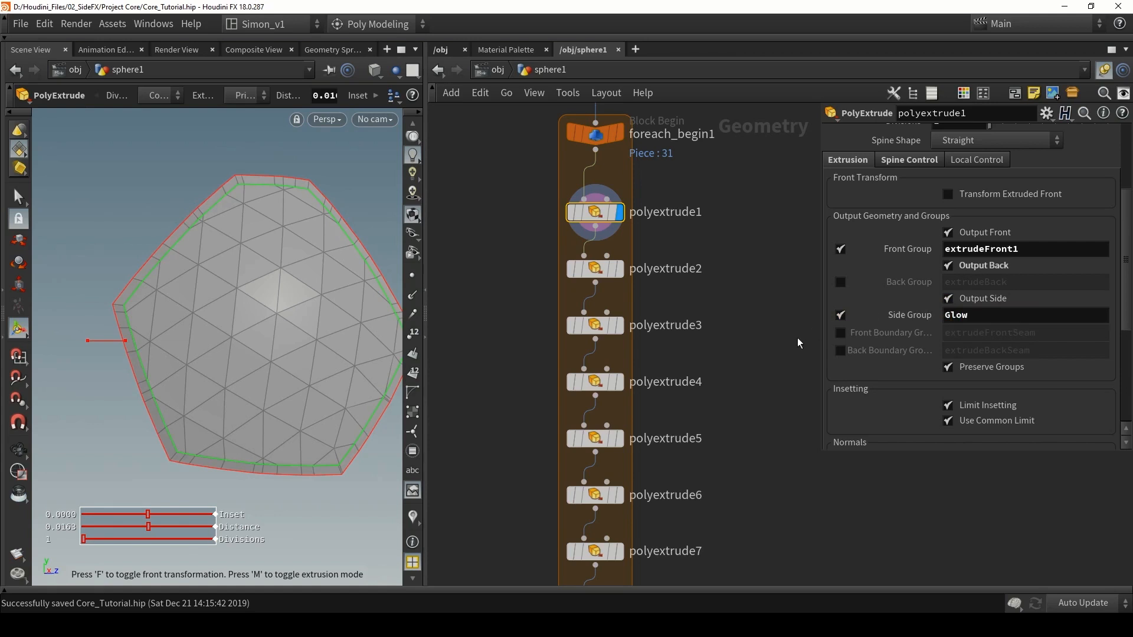
Step: Select polyextrude11 at the end of the chain and display its result
{"action": "middle_click_drag", "start_coordinate": [758, 455], "coordinate": [722, 253]}
{"action": "scroll", "coordinate": [717, 354], "scroll_direction": "down", "scroll_amount": 1}
{"action": "middle_click_drag", "start_coordinate": [716, 358], "coordinate": [693, 157]}
{"action": "scroll", "coordinate": [585, 340], "scroll_direction": "up", "scroll_amount": 3}
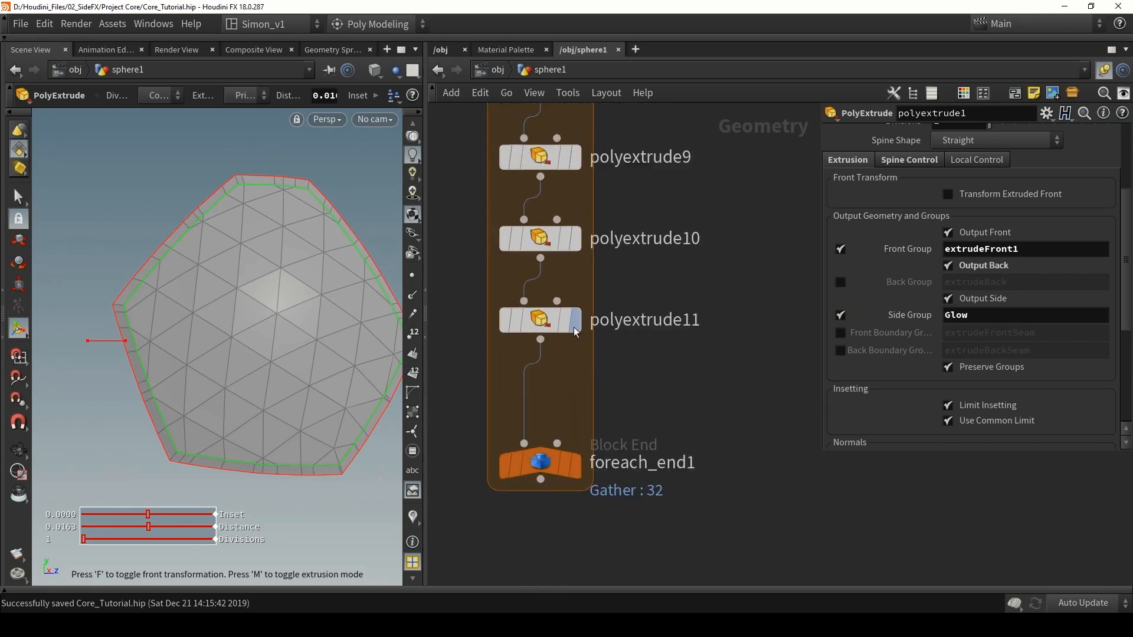
{"action": "left_click", "coordinate": [571, 325]}
{"action": "left_click", "coordinate": [550, 320]}
Step: Add a Color node, wire the output of polyextrude11 into it and display it
{"action": "key", "text": "Tab"}
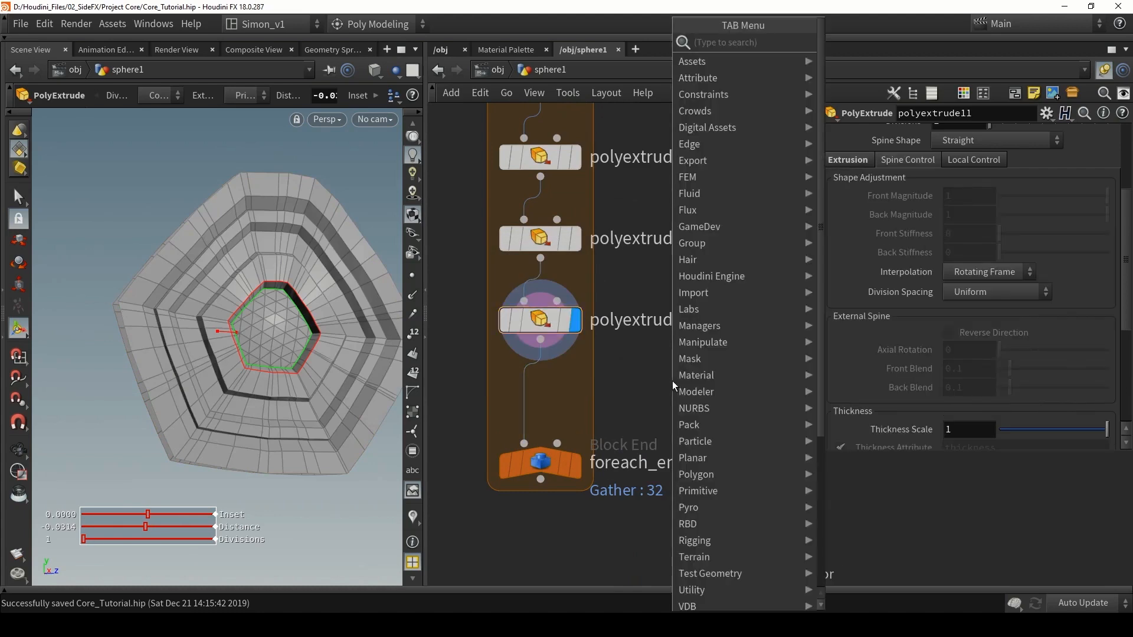
{"action": "type", "text": "col"}
{"action": "key", "text": "Return"}
{"action": "left_click", "coordinate": [671, 380]}
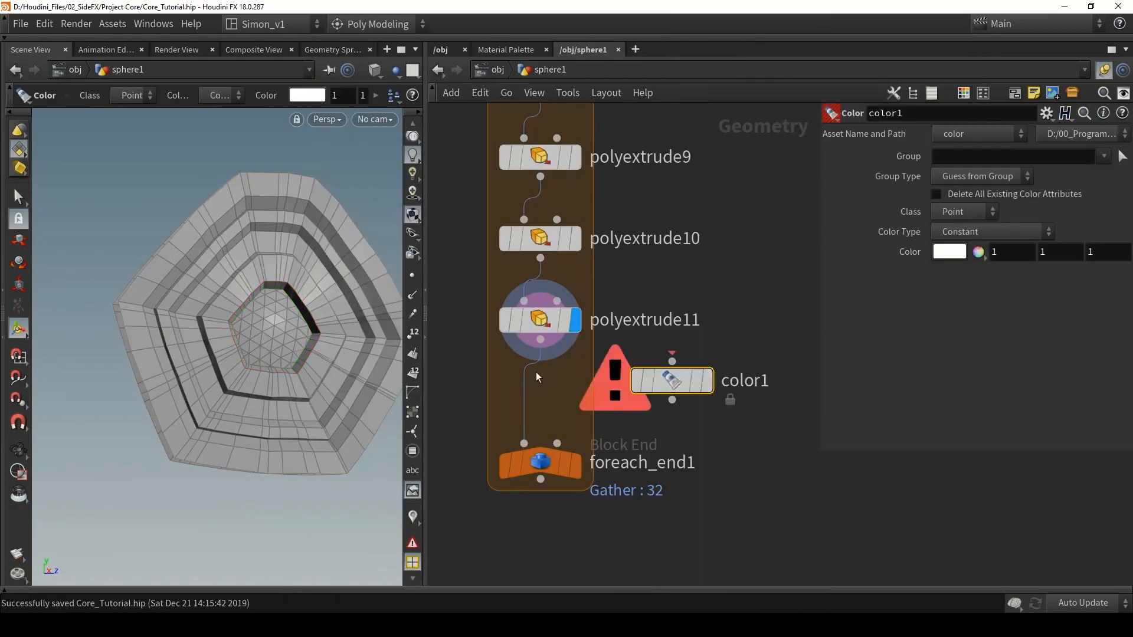
{"action": "left_click_drag", "start_coordinate": [540, 340], "coordinate": [731, 402]}
{"action": "left_click", "coordinate": [703, 382]}
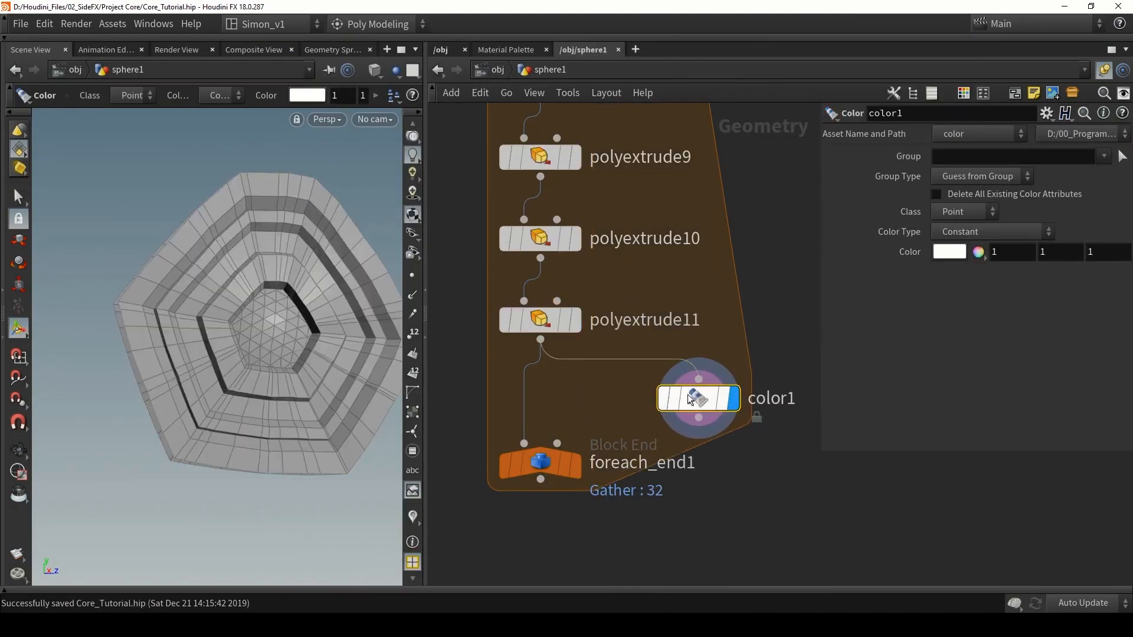
Step: Restrict the Color node to the Glow group and set its color to blue (0, 0.5, 1)
{"action": "left_click", "coordinate": [1104, 157]}
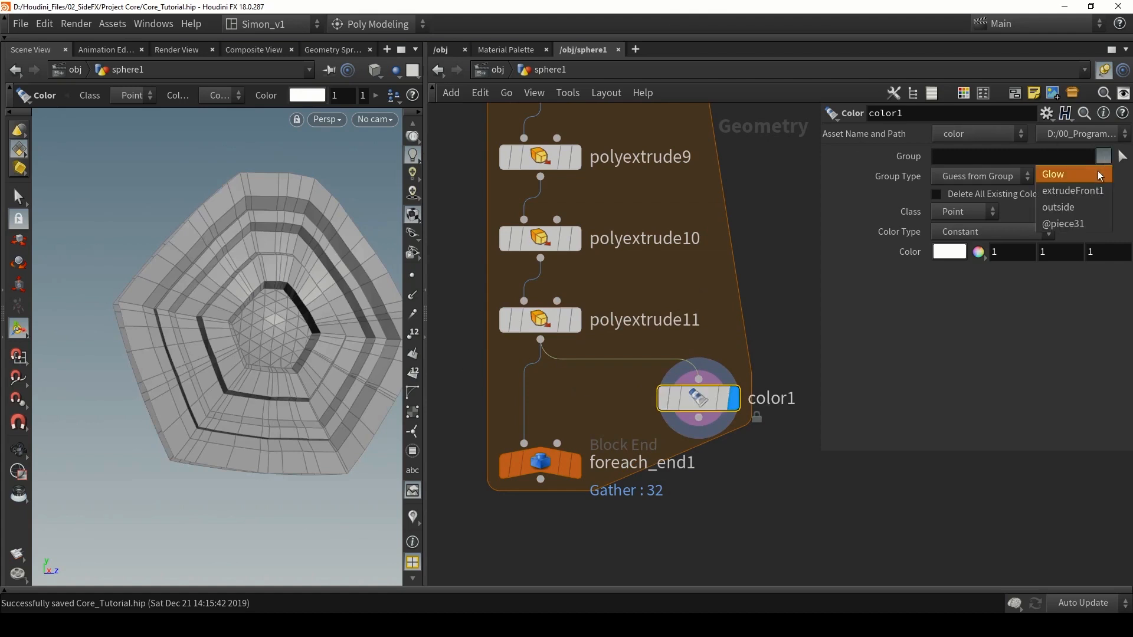
{"action": "left_click", "coordinate": [1101, 175]}
{"action": "left_click", "coordinate": [946, 252]}
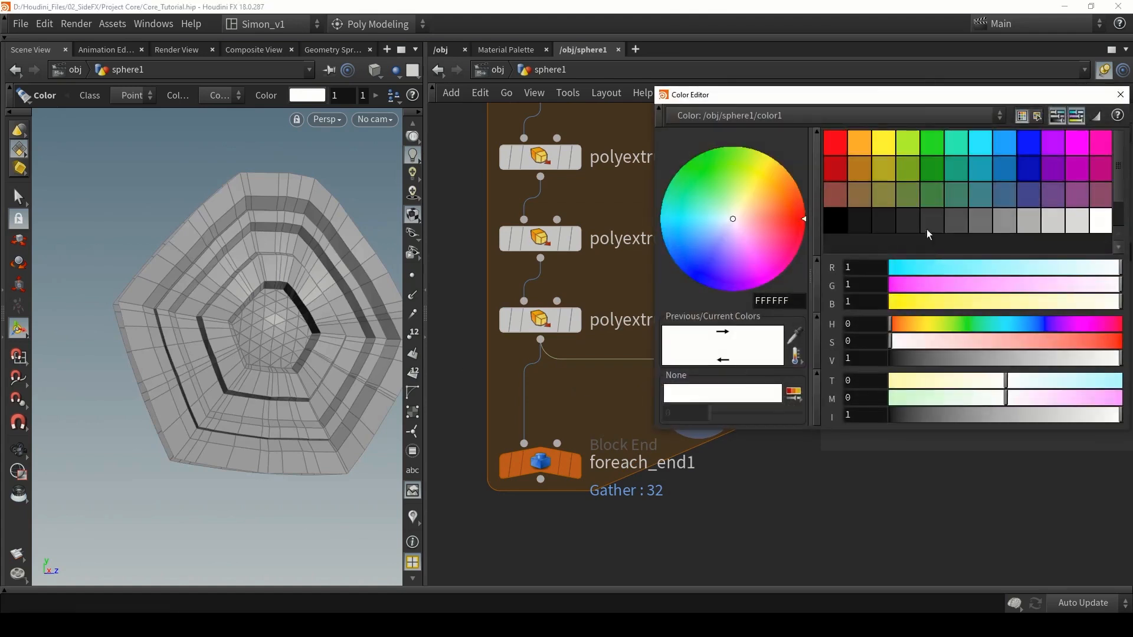
{"action": "left_click", "coordinate": [1008, 143]}
{"action": "left_click", "coordinate": [1120, 94]}
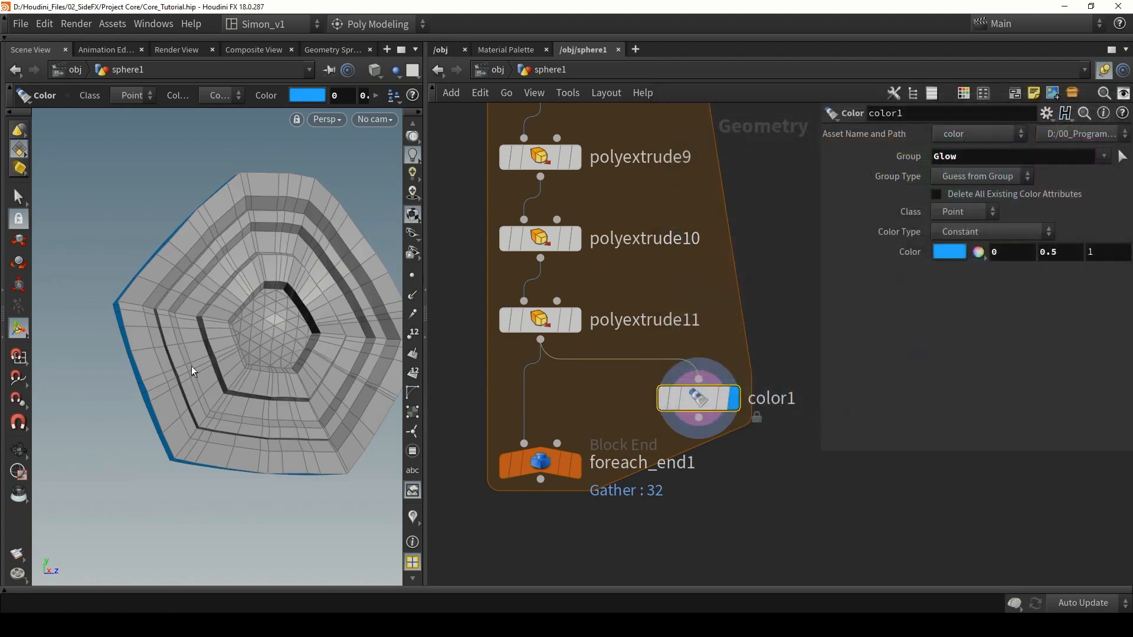
Step: Set the Color node's Class to Primitive
{"action": "left_click_drag", "start_coordinate": [191, 366], "coordinate": [105, 288]}
{"action": "key", "text": "Return"}
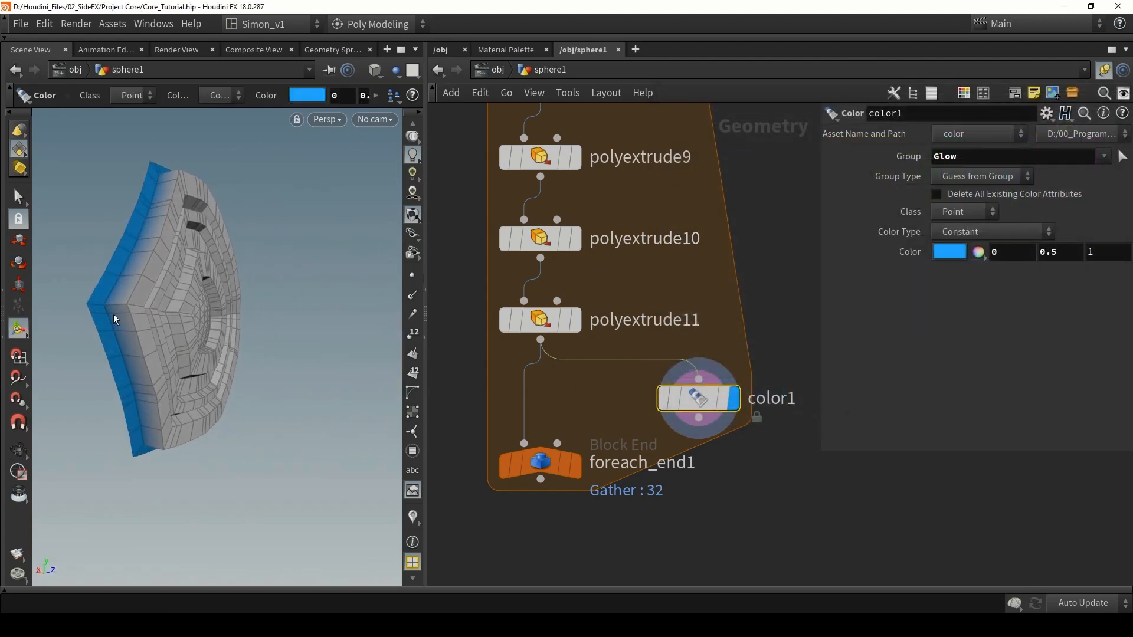
{"action": "left_click", "coordinate": [965, 211]}
{"action": "left_click", "coordinate": [955, 242]}
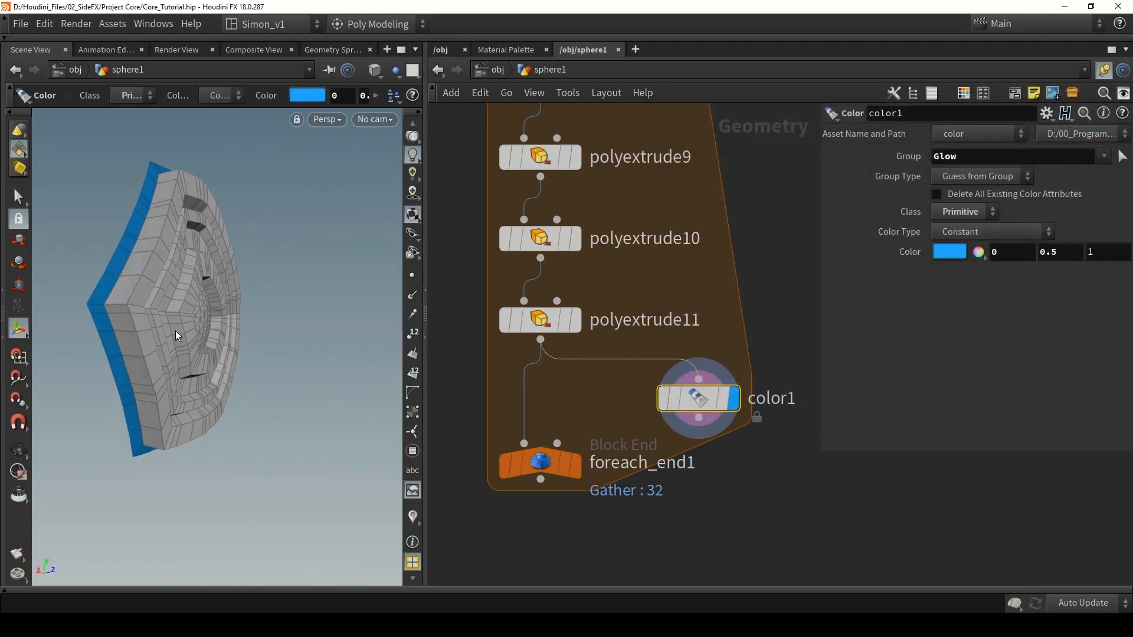
Step: Hide the wireframe and examine the blue side faces of the panel from several angles
{"action": "key", "text": "shift+w"}
{"action": "mouse_move", "coordinate": [172, 328]}
{"action": "left_mouse_down", "text": "alt"}
{"action": "mouse_move", "coordinate": [134, 327]}
{"action": "mouse_move", "coordinate": [164, 316]}
{"action": "left_mouse_up", "text": "alt"}
{"action": "left_click_drag", "start_coordinate": [91, 314], "coordinate": [278, 420], "text": "alt"}
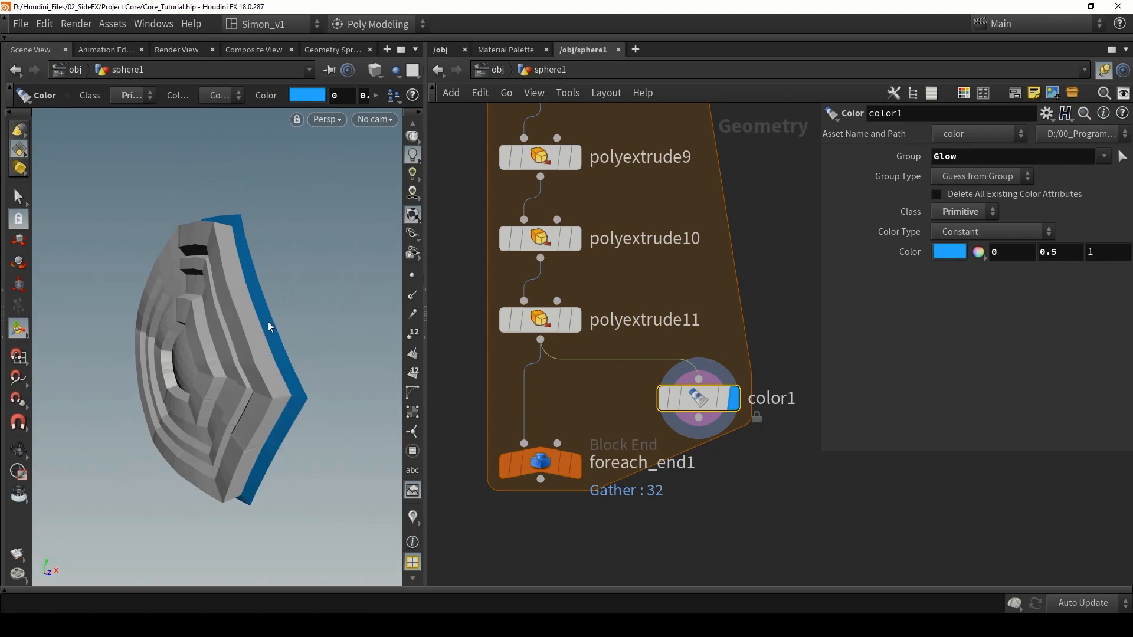
{"action": "left_click_drag", "start_coordinate": [264, 497], "coordinate": [266, 354], "text": "alt"}
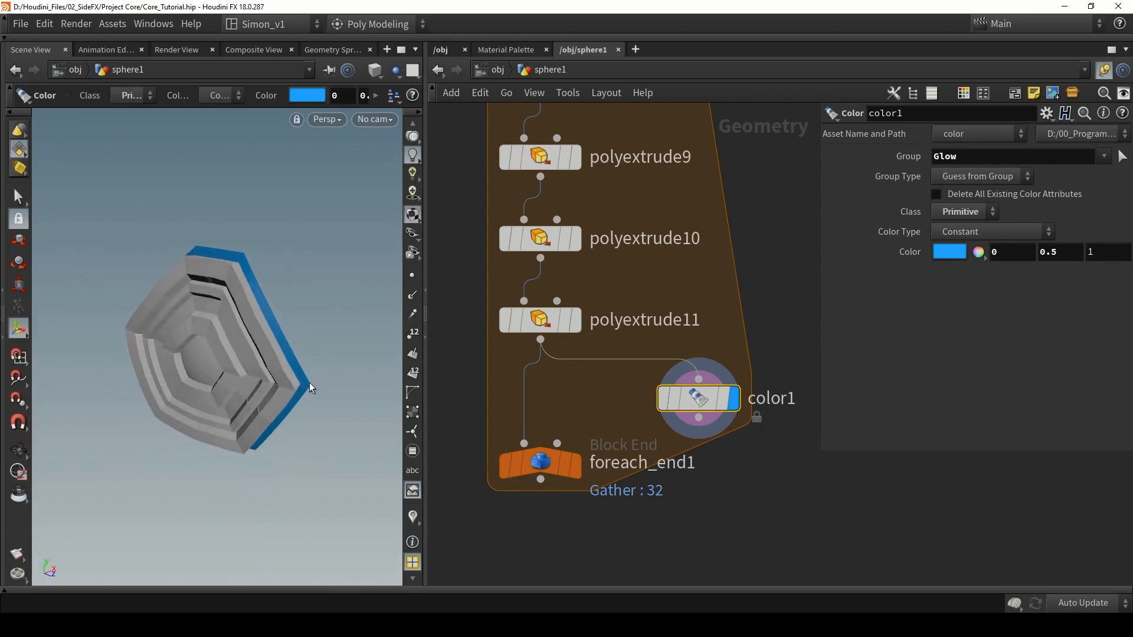
{"action": "left_click_drag", "start_coordinate": [276, 283], "coordinate": [285, 288], "text": "alt"}
{"action": "scroll", "coordinate": [235, 331], "scroll_direction": "up", "scroll_amount": 5, "text": "alt"}
{"action": "left_click_drag", "start_coordinate": [240, 339], "coordinate": [248, 297], "text": "alt"}
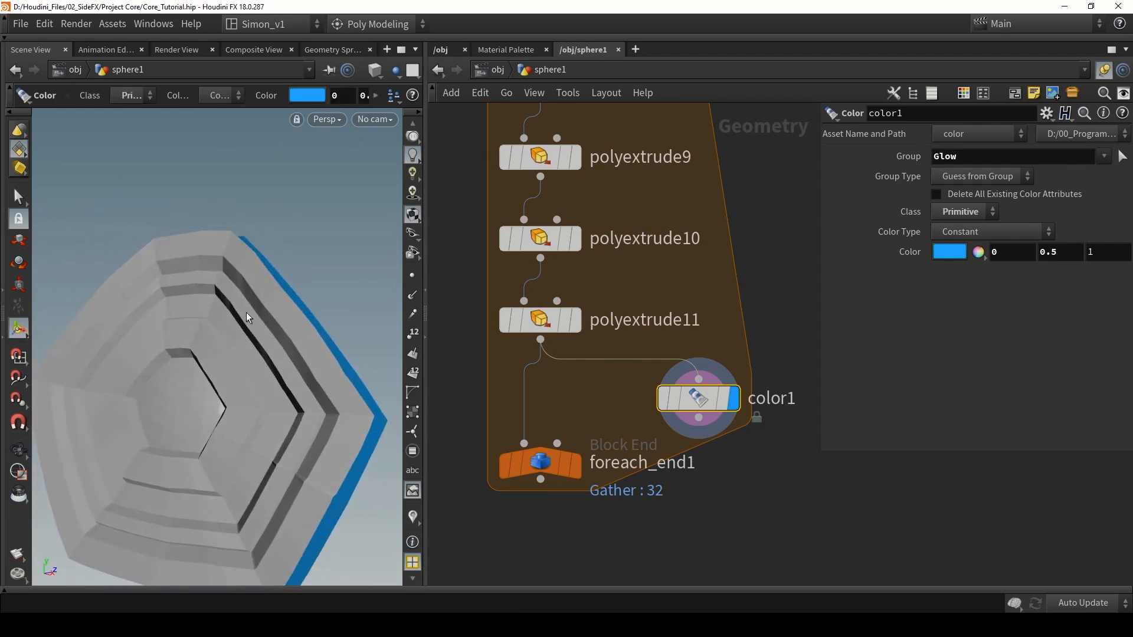
Step: Display and select polyextrude4 in the loop, and bring up its extrusion output settings
{"action": "left_click_drag", "start_coordinate": [167, 355], "coordinate": [243, 353], "text": "alt"}
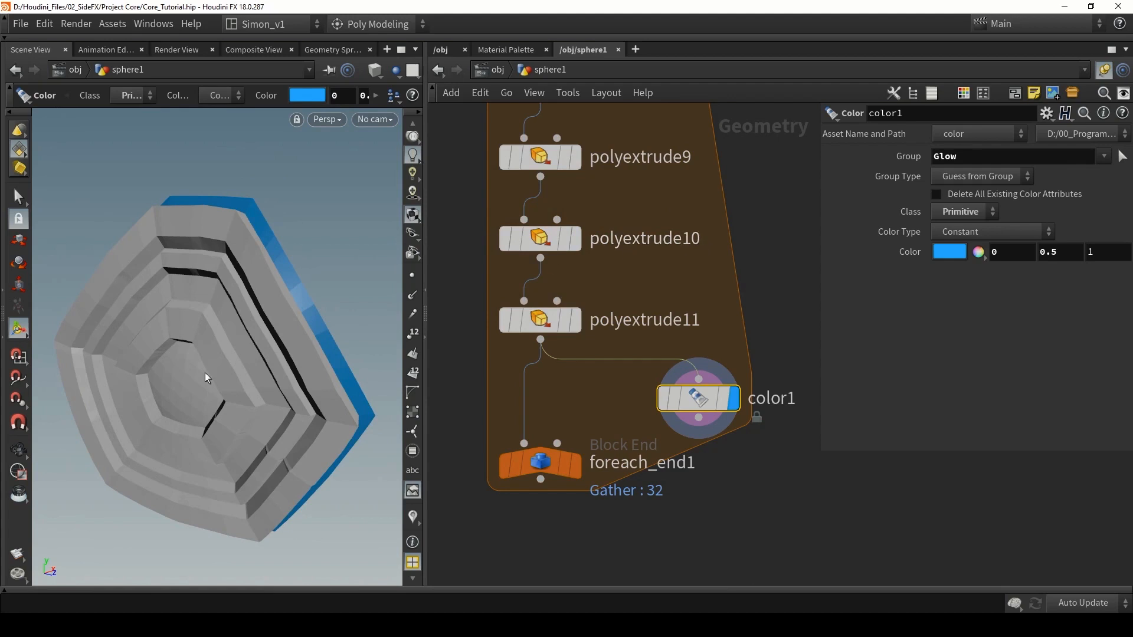
{"action": "left_click_drag", "start_coordinate": [277, 335], "coordinate": [241, 332], "text": "alt"}
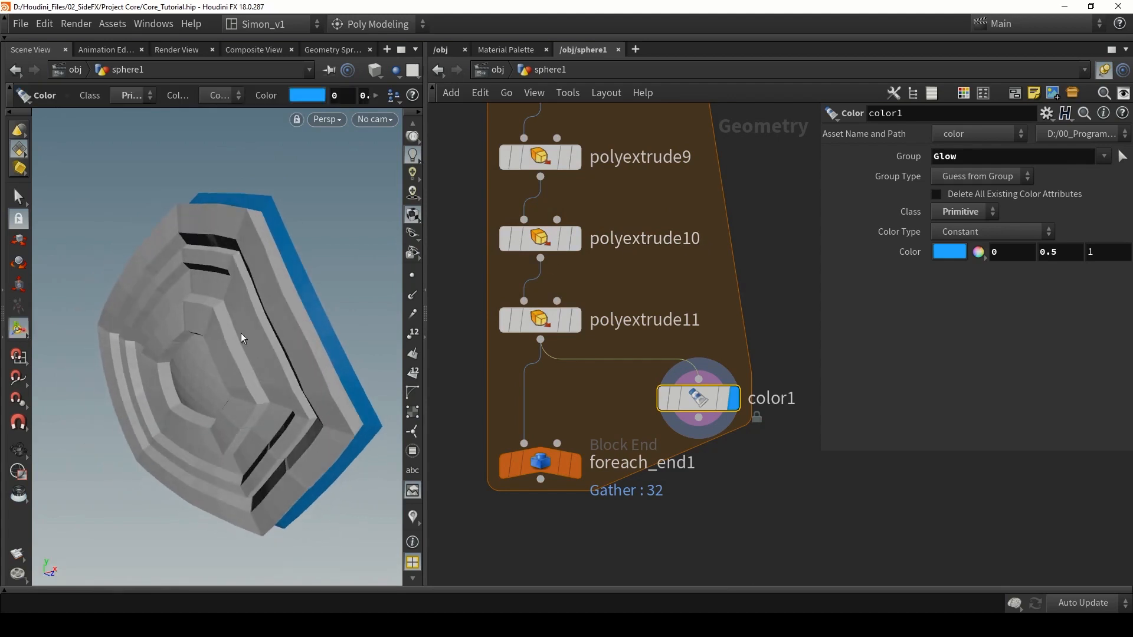
{"action": "middle_click_drag", "start_coordinate": [639, 226], "coordinate": [639, 353]}
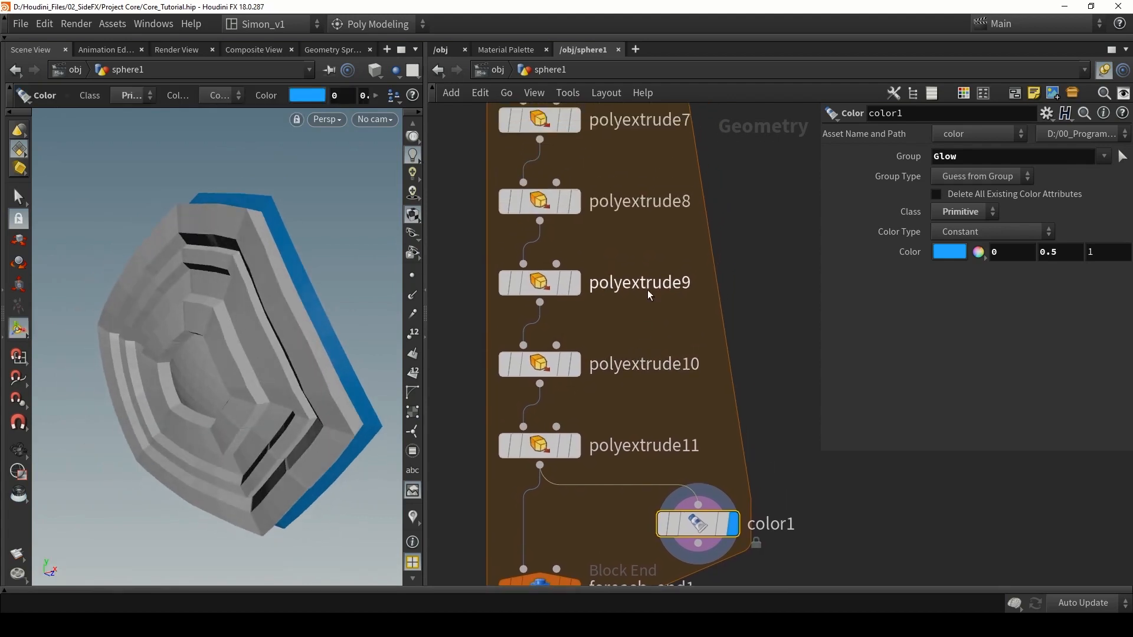
{"action": "middle_click_drag", "start_coordinate": [645, 230], "coordinate": [696, 456]}
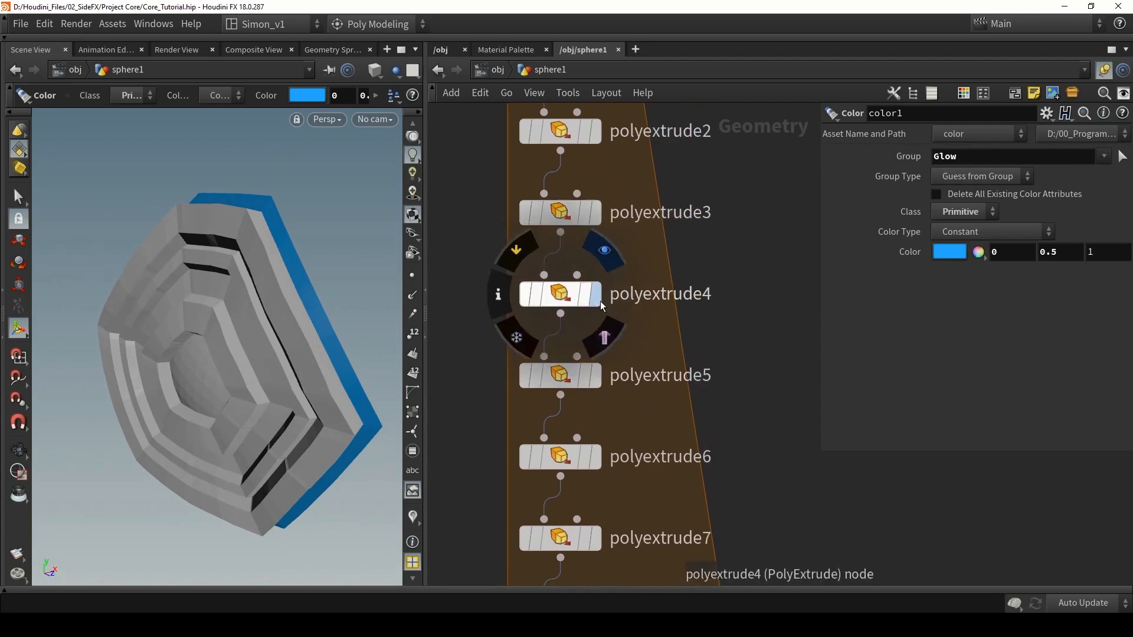
{"action": "left_click", "coordinate": [599, 300]}
{"action": "left_click", "coordinate": [577, 303]}
{"action": "middle_click_drag", "start_coordinate": [688, 235], "coordinate": [692, 318]}
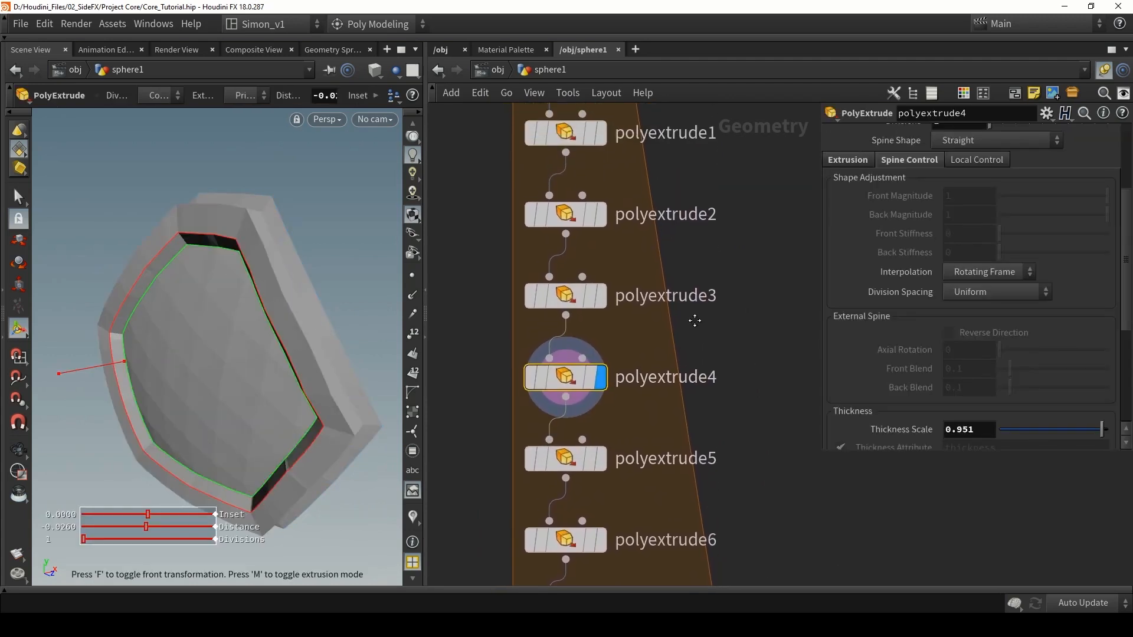
{"action": "scroll", "coordinate": [892, 247], "scroll_direction": "down", "scroll_amount": 5}
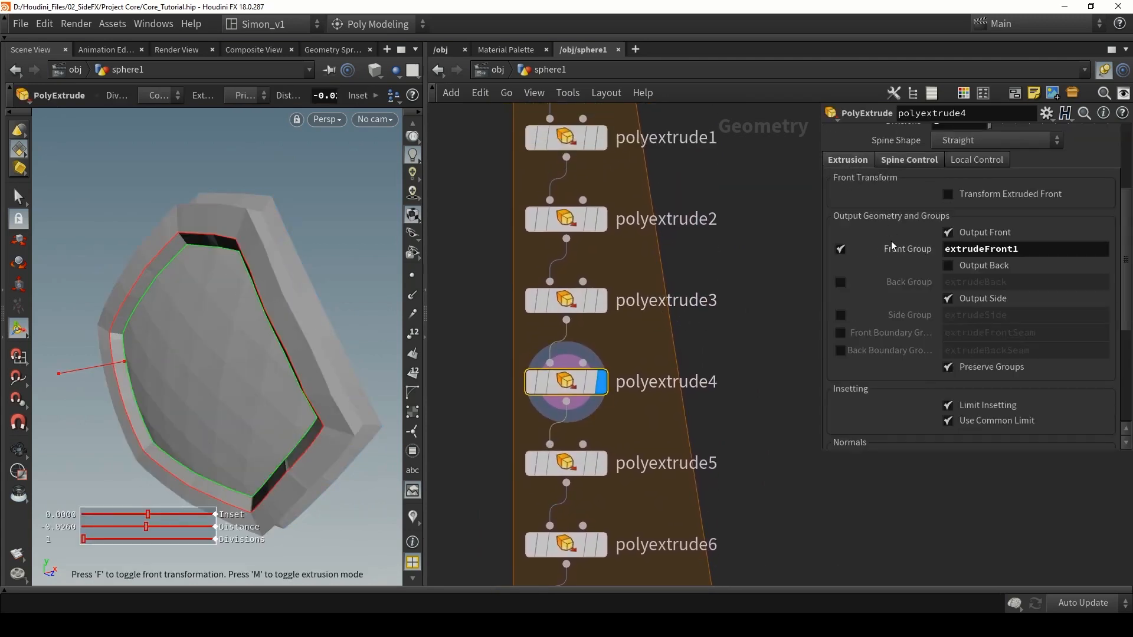
Step: Toggle Output Side off and on for polyextrude4 to compare the panel with and without the groove's side faces
{"action": "left_click", "coordinate": [949, 298]}
{"action": "left_click", "coordinate": [948, 298]}
{"action": "left_click", "coordinate": [949, 299]}
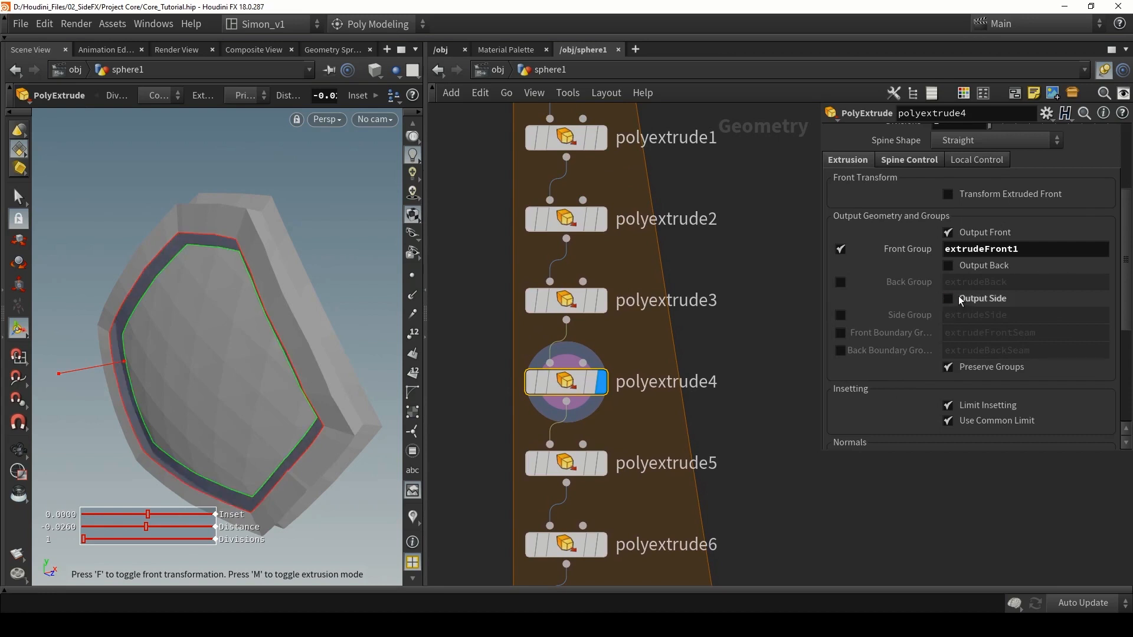
{"action": "left_click", "coordinate": [948, 298]}
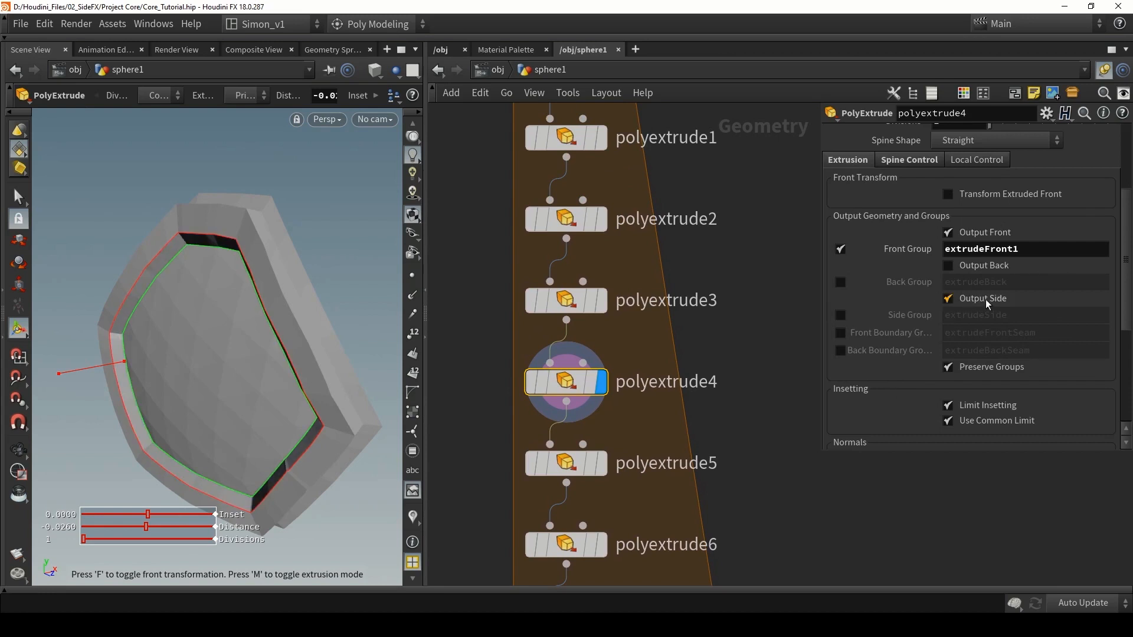
{"action": "left_click", "coordinate": [988, 303]}
{"action": "left_click", "coordinate": [984, 304]}
{"action": "left_click_drag", "start_coordinate": [205, 265], "coordinate": [235, 254], "text": "alt"}
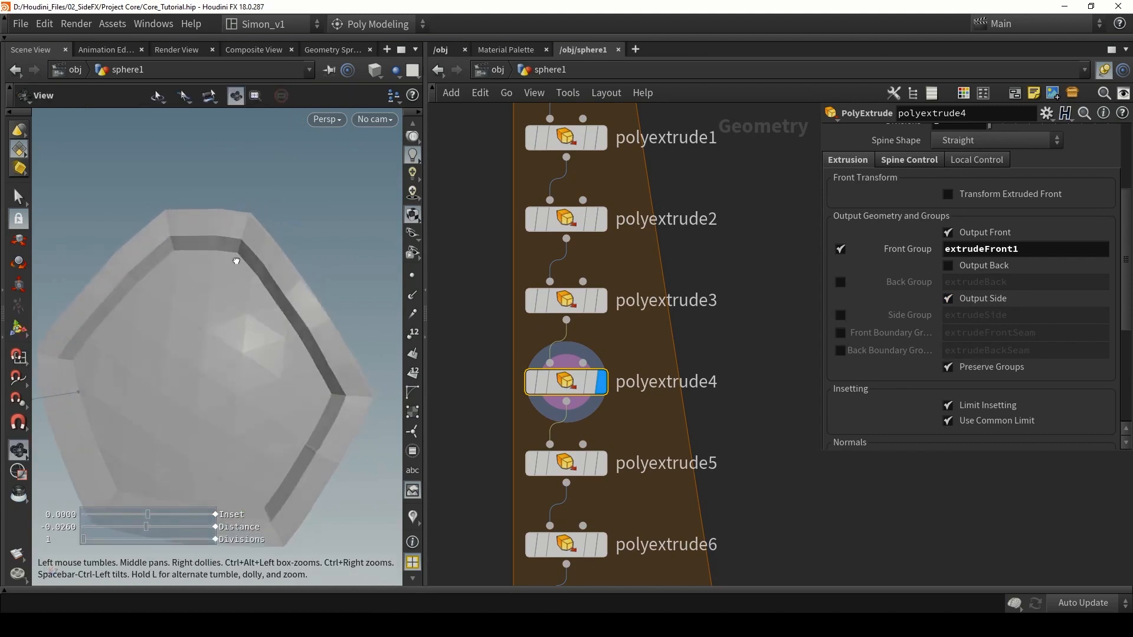
Step: Display polyextrude5, turn on its Output Side and assign its side faces to a Side Group named Glow
{"action": "left_click", "coordinate": [601, 464]}
{"action": "left_click", "coordinate": [572, 468]}
{"action": "middle_click_drag", "start_coordinate": [656, 452], "coordinate": [666, 271]}
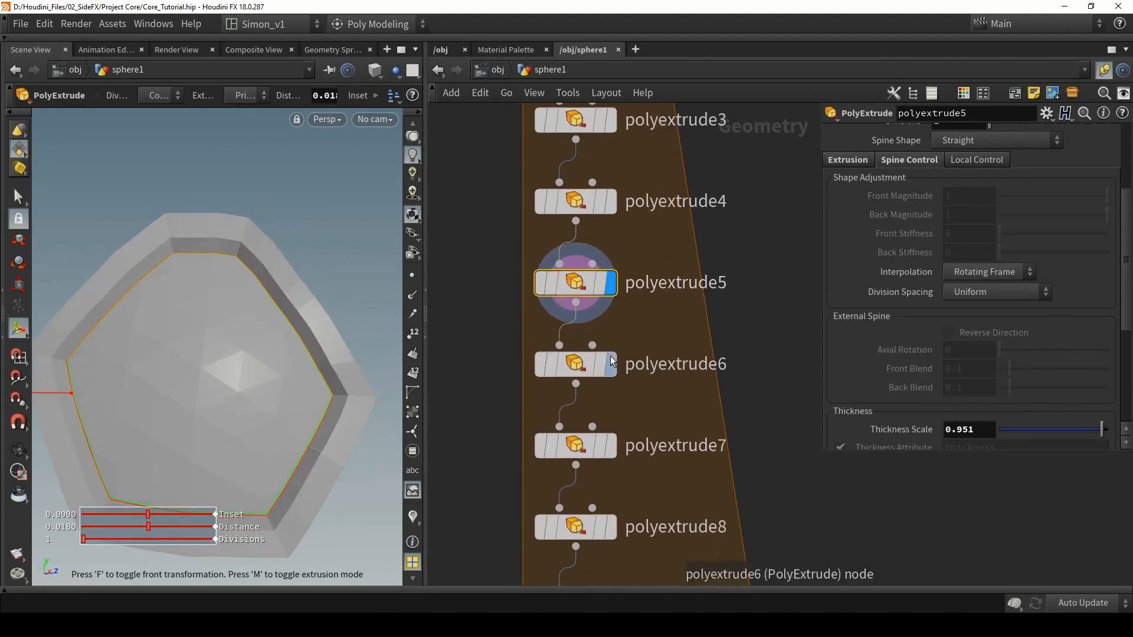
{"action": "left_click_drag", "start_coordinate": [280, 322], "coordinate": [237, 351], "text": "alt"}
{"action": "key", "text": "Return"}
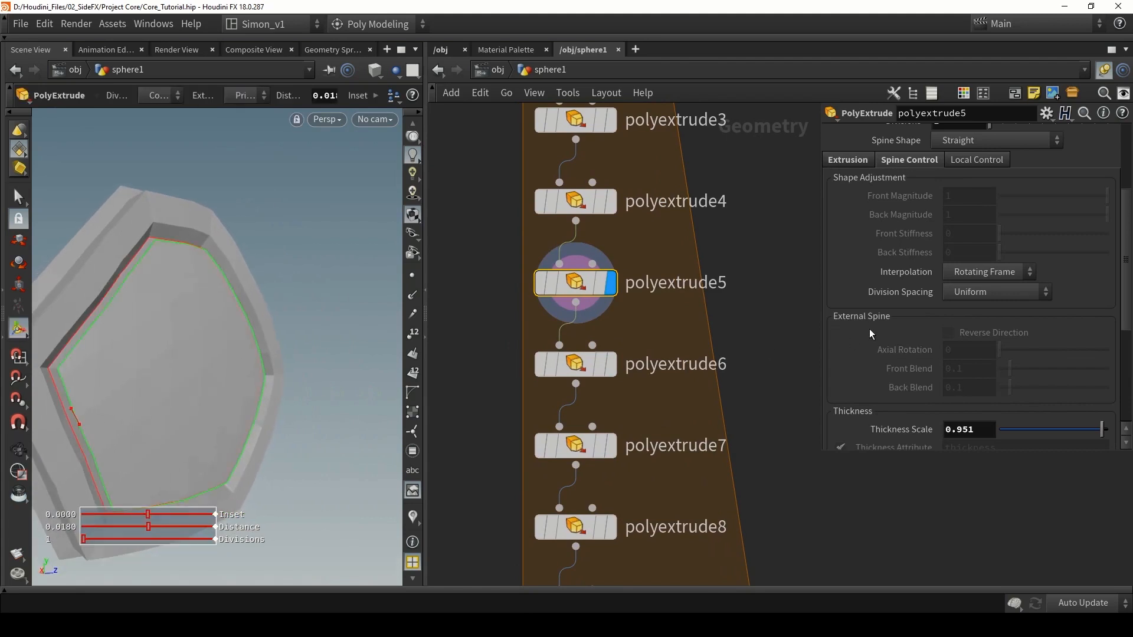
{"action": "left_click", "coordinate": [851, 162]}
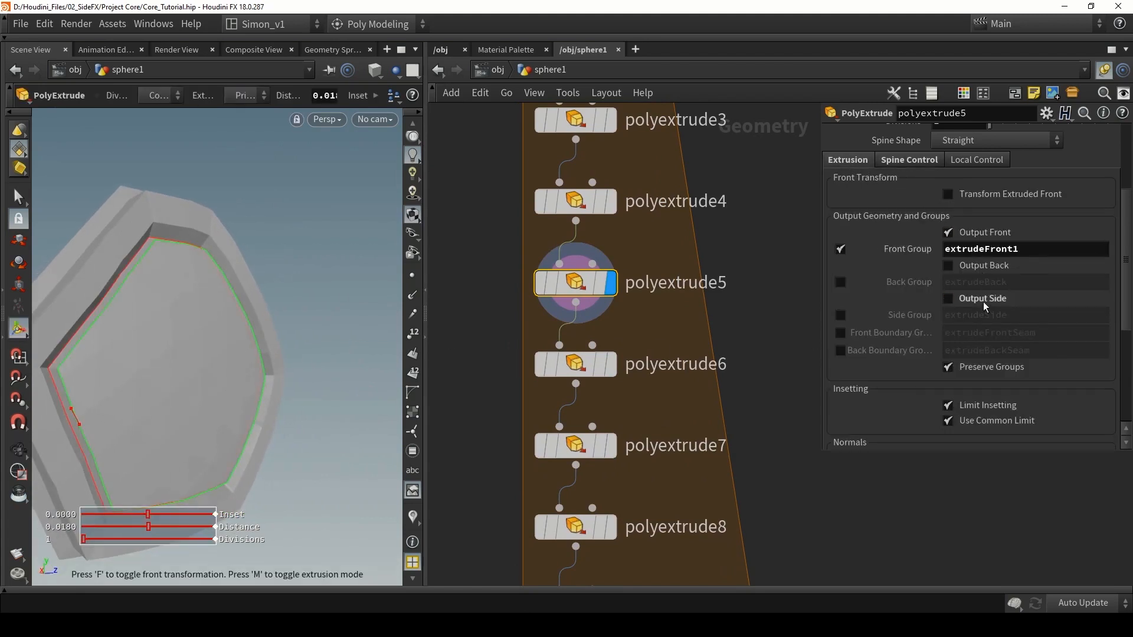
{"action": "left_click", "coordinate": [984, 299]}
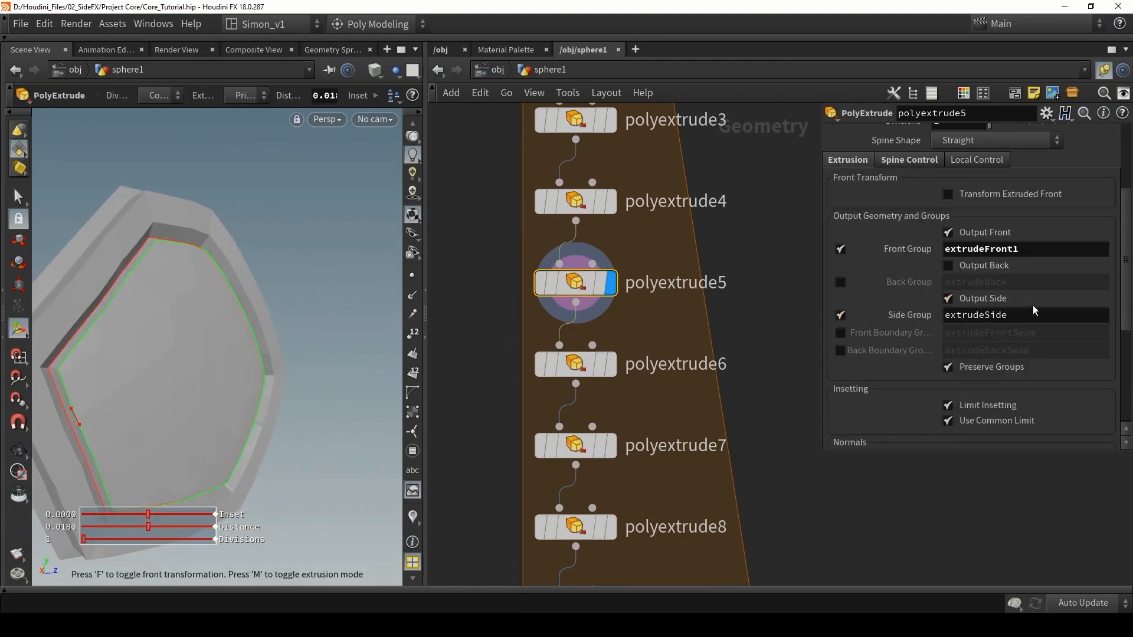
{"action": "left_click_drag", "start_coordinate": [1033, 310], "coordinate": [836, 330]}
{"action": "type", "text": "Glow"}
{"action": "key", "text": "Return"}
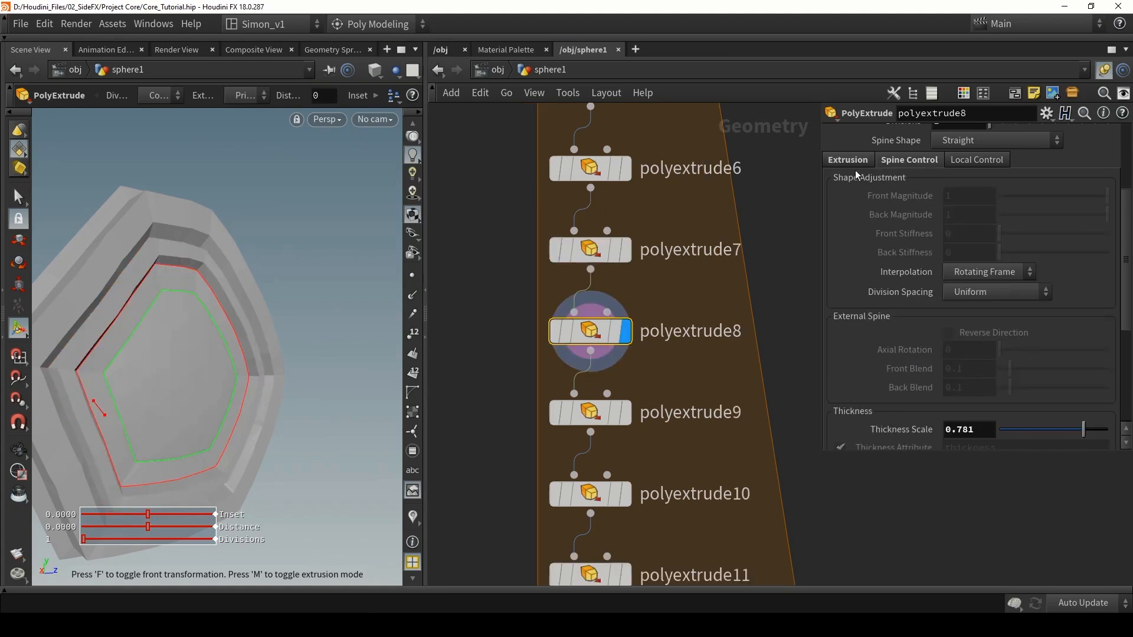
Step: Enable the Side Group of polyextrude8 and name it Glow
{"action": "left_click", "coordinate": [853, 162]}
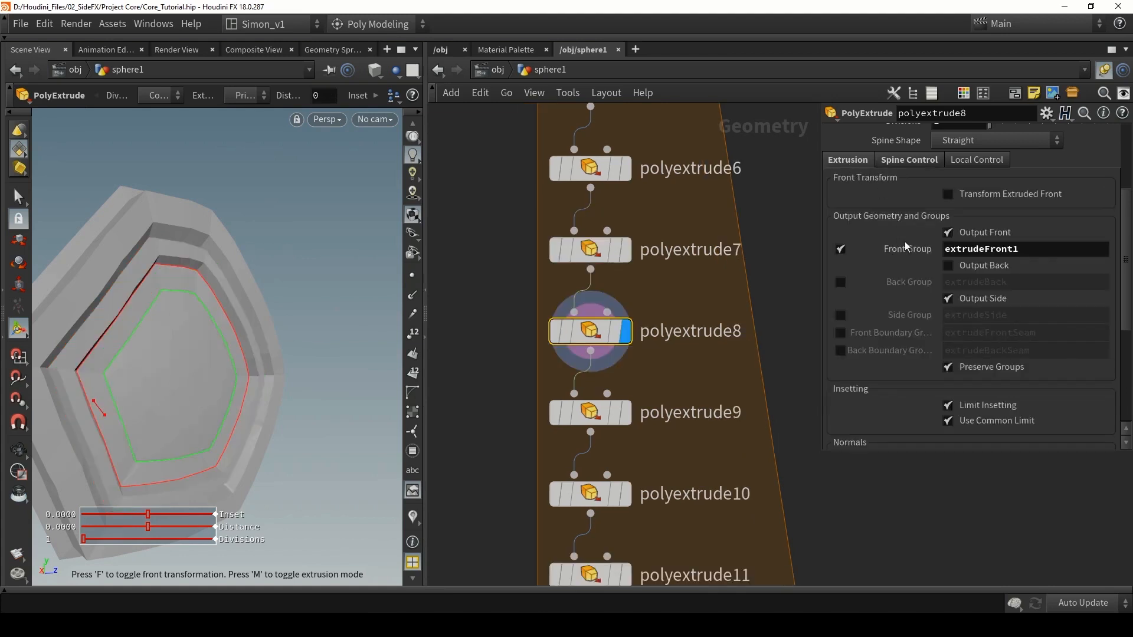
{"action": "left_click", "coordinate": [841, 315]}
{"action": "key", "text": "Tab"}
{"action": "type", "text": "Go"}
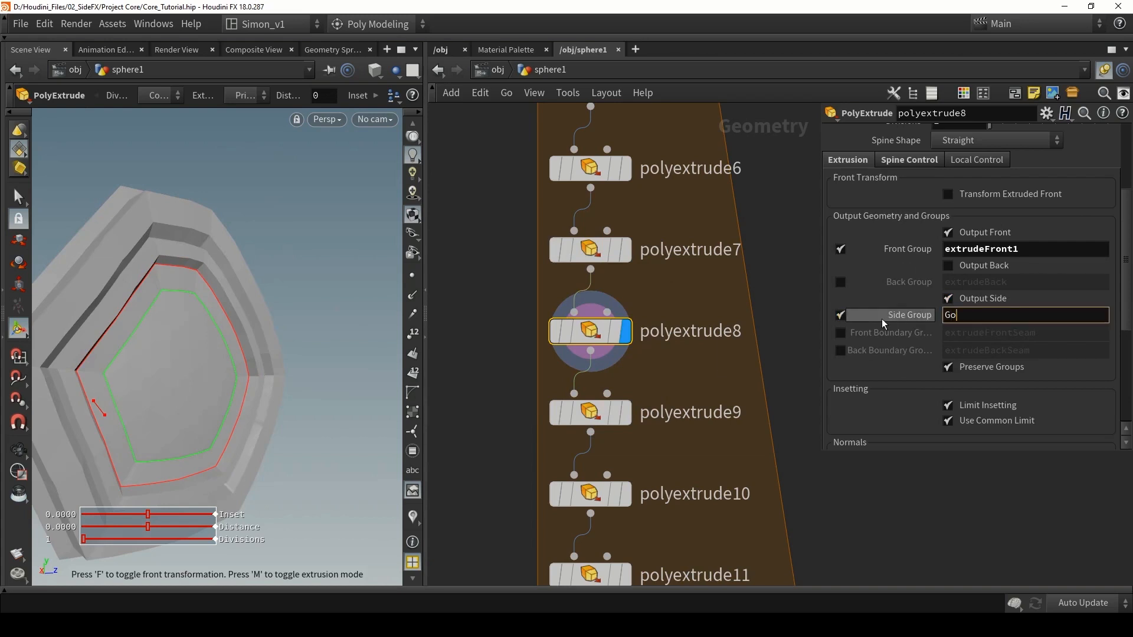
{"action": "key", "text": "BackSpace"}
{"action": "type", "text": "low"}
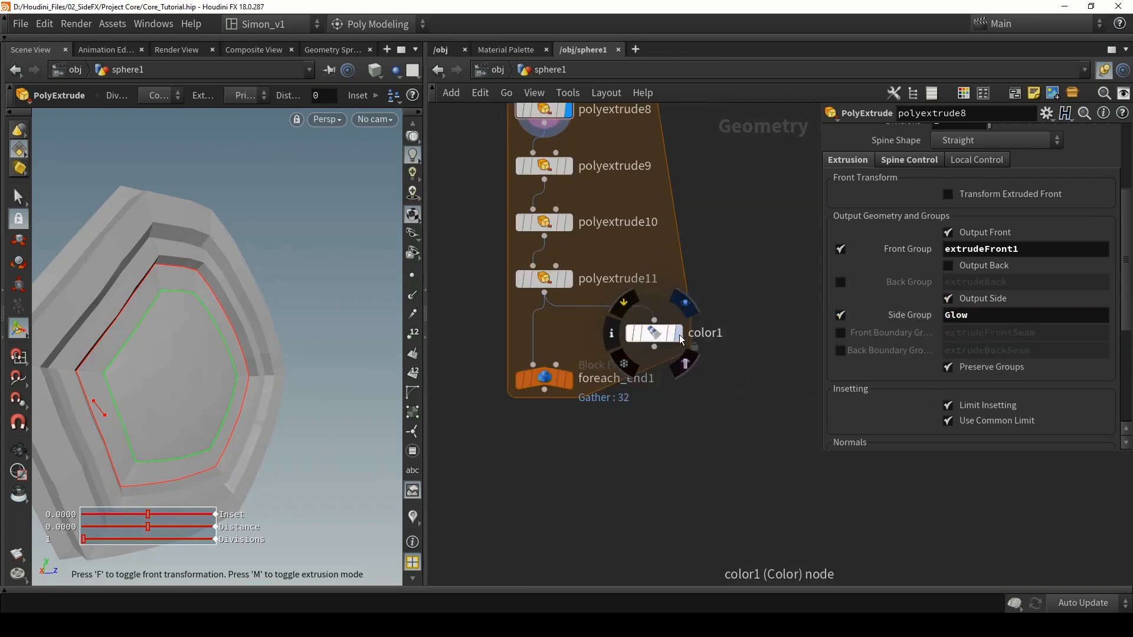
Step: Display the Color node and examine the blue Glow faces across the panel
{"action": "left_click", "coordinate": [677, 333]}
{"action": "left_click", "coordinate": [652, 333]}
{"action": "key", "text": "Escape"}
{"action": "left_click_drag", "start_coordinate": [330, 299], "coordinate": [194, 282]}
{"action": "key", "text": "Return"}
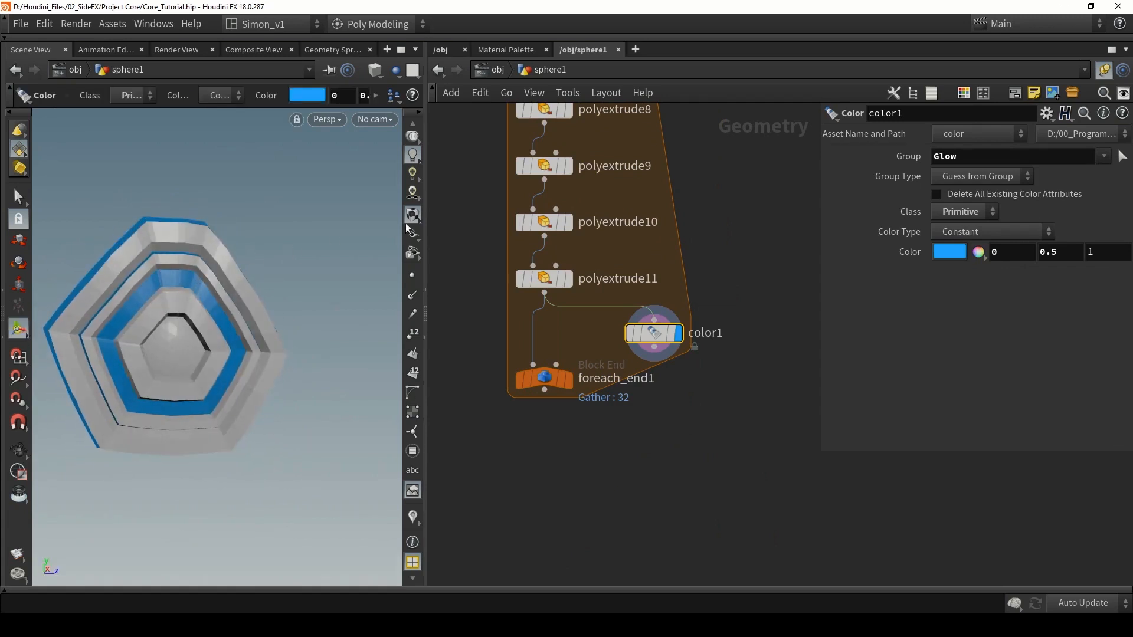
{"action": "key", "text": "h"}
Step: Review the side group settings of the PolyExtrude nodes in the loop, including polyextrude5 and polyextrude1
{"action": "scroll", "coordinate": [627, 236], "scroll_direction": "up", "scroll_amount": 3}
{"action": "left_click", "coordinate": [637, 311]}
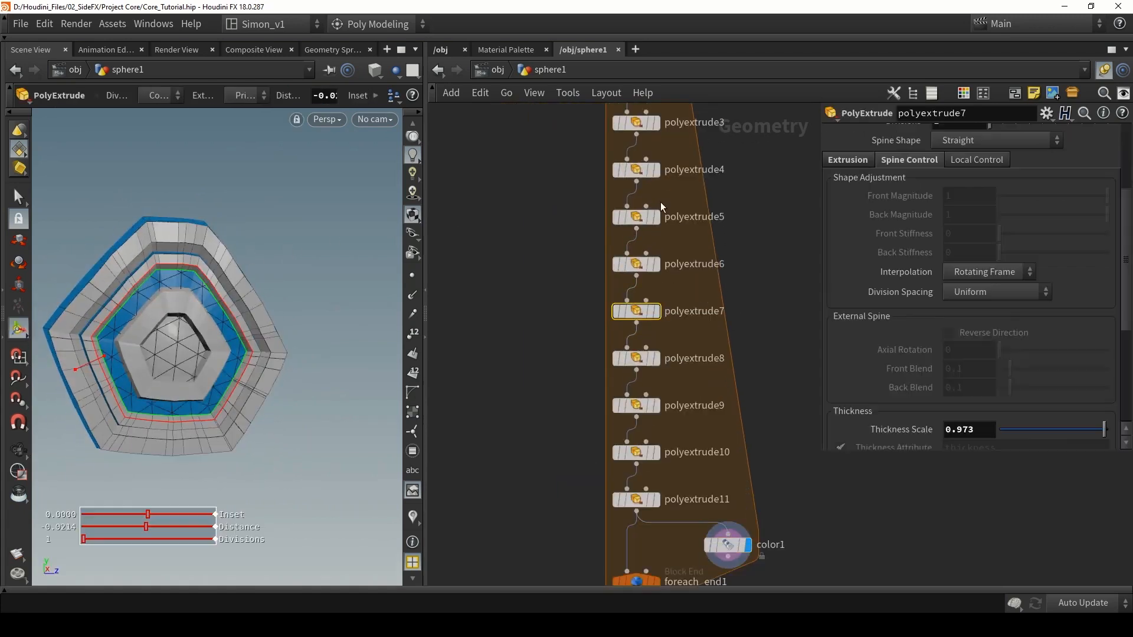
{"action": "left_click", "coordinate": [642, 217]}
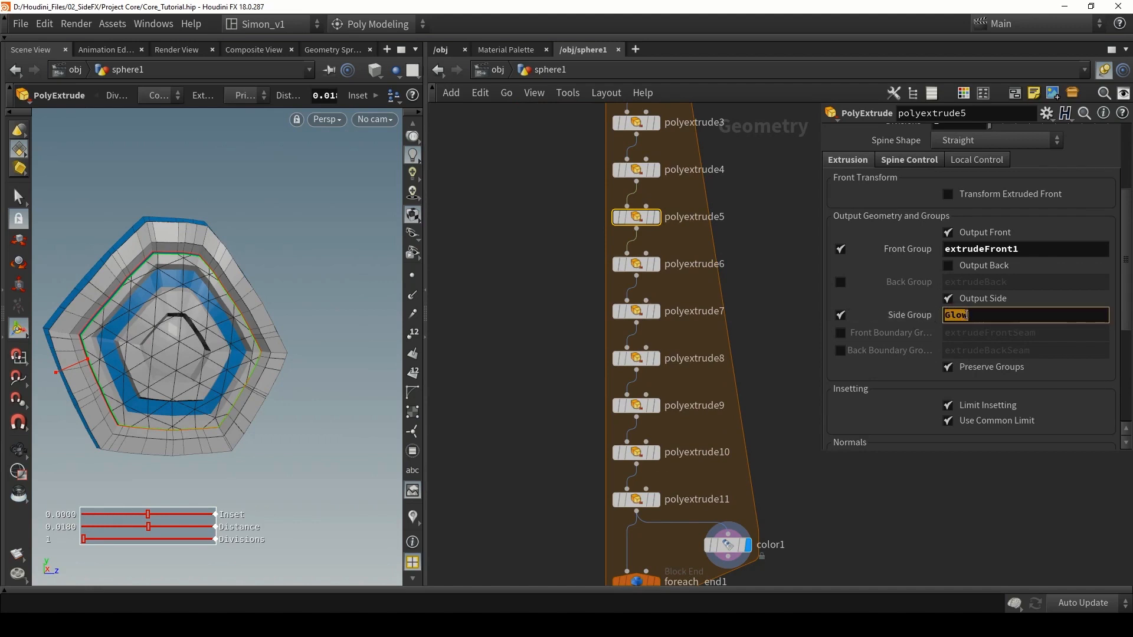
{"action": "middle_click_drag", "start_coordinate": [749, 240], "coordinate": [714, 402]}
{"action": "left_click", "coordinate": [600, 197]}
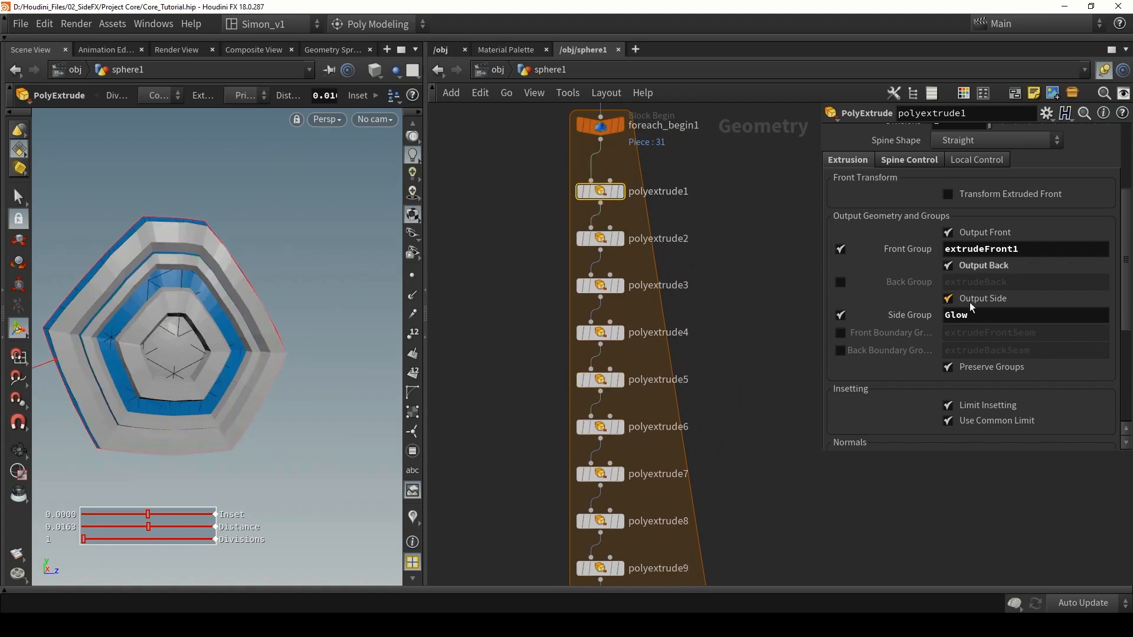
{"action": "left_click", "coordinate": [599, 423]}
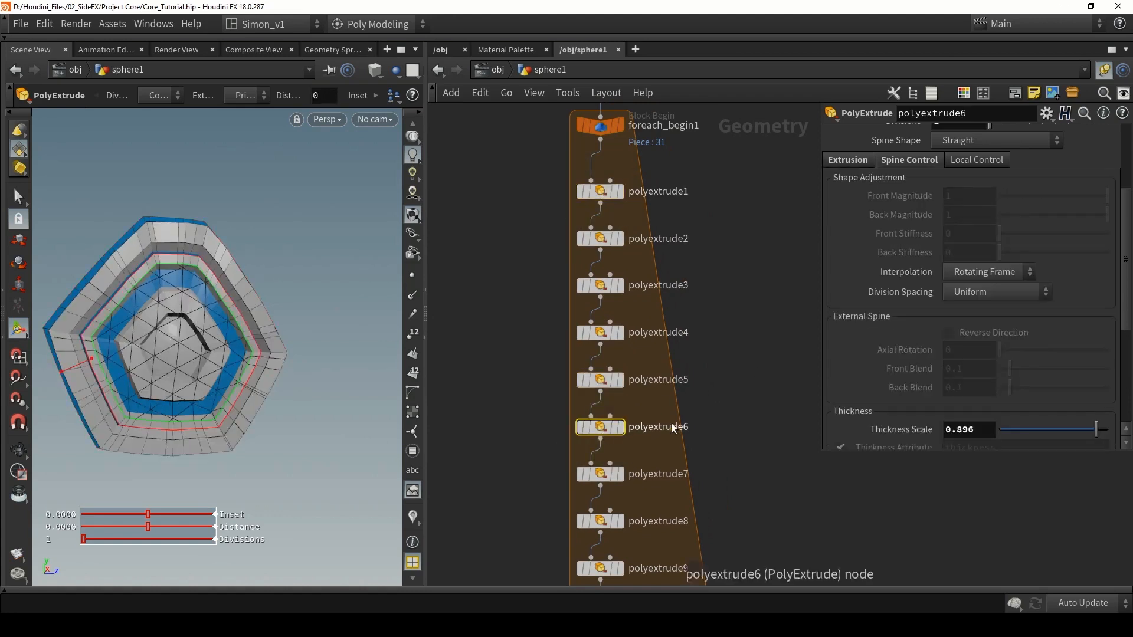
{"action": "left_click", "coordinate": [600, 379]}
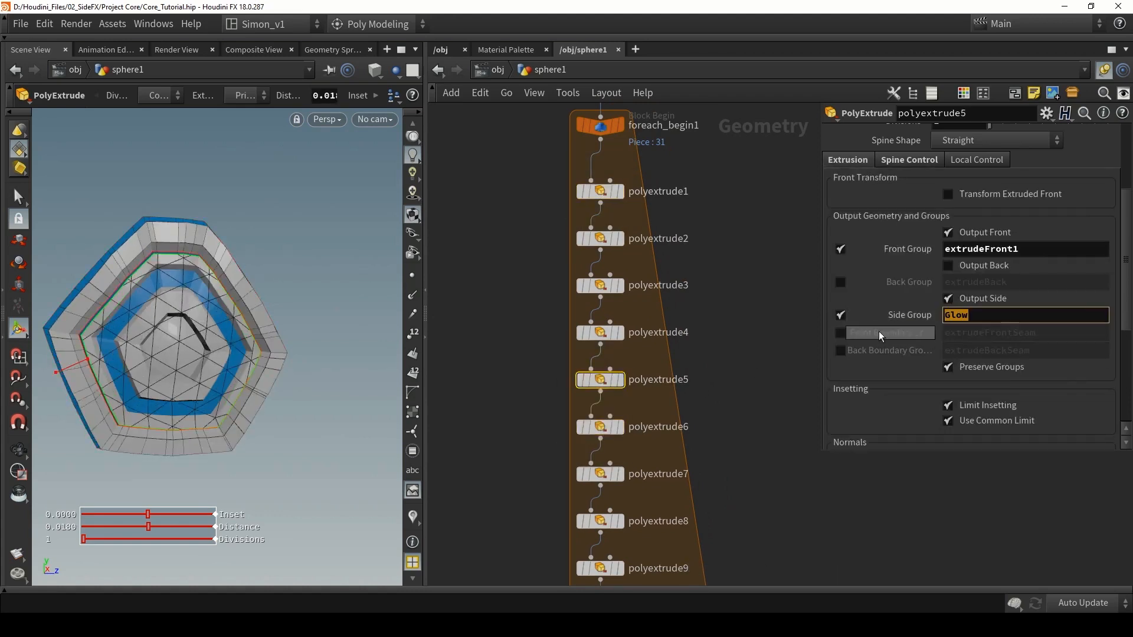
{"action": "left_click", "coordinate": [748, 343]}
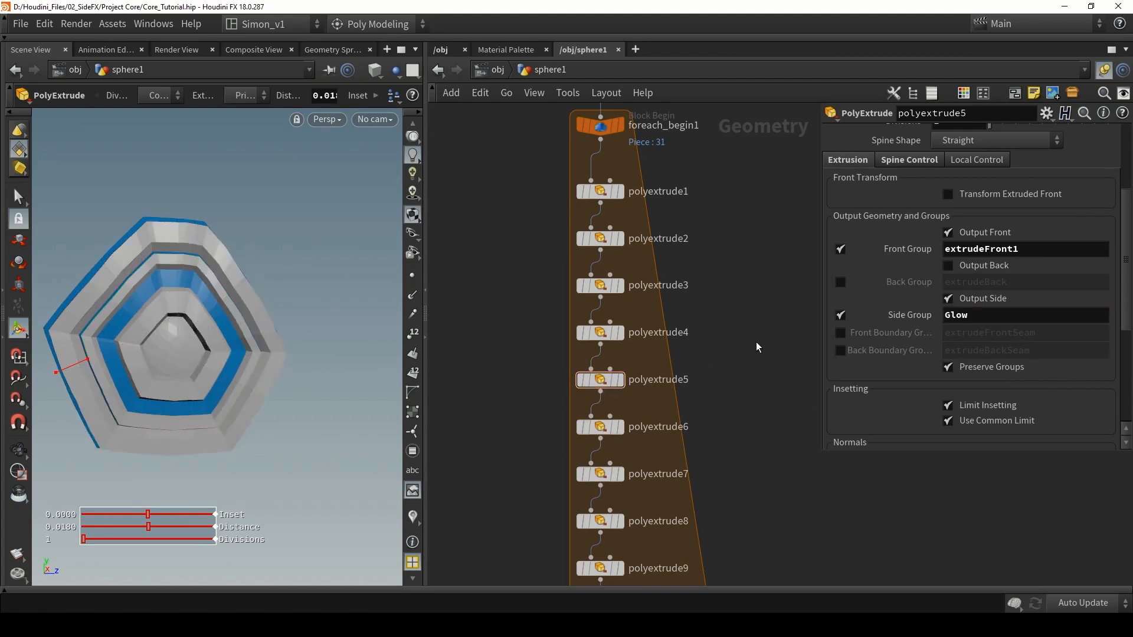
Step: Wire the output of foreach_end1 into color1 so the Glow faces are colored on the whole sphere
{"action": "middle_click_drag", "start_coordinate": [767, 401], "coordinate": [754, 338]}
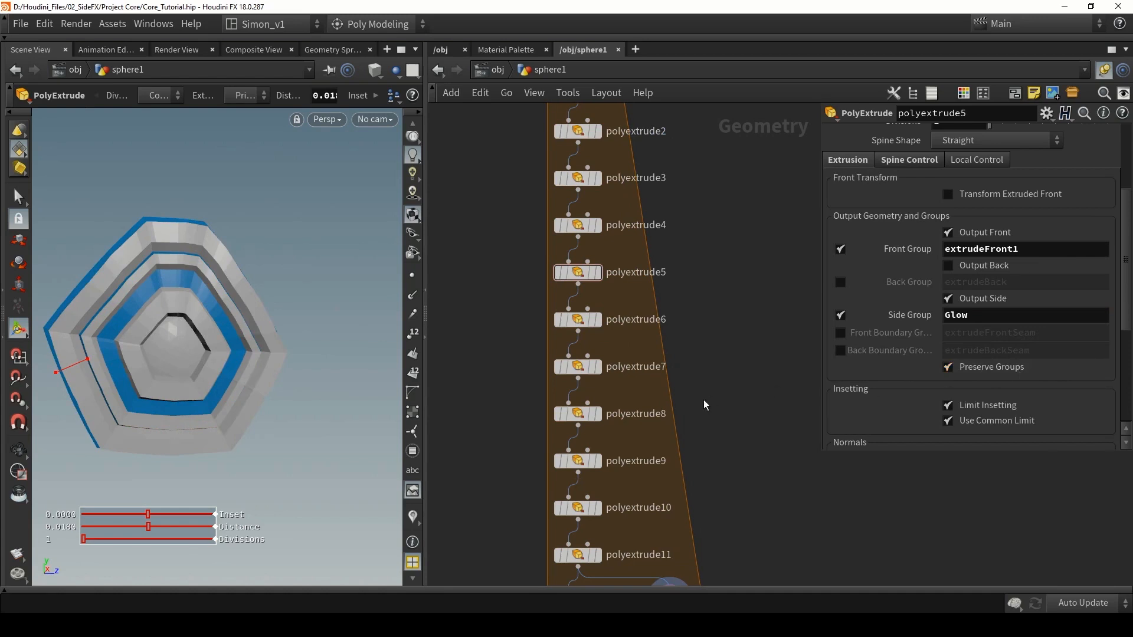
{"action": "middle_click_drag", "start_coordinate": [731, 462], "coordinate": [693, 273]}
{"action": "middle_click_drag", "start_coordinate": [692, 273], "coordinate": [706, 147]}
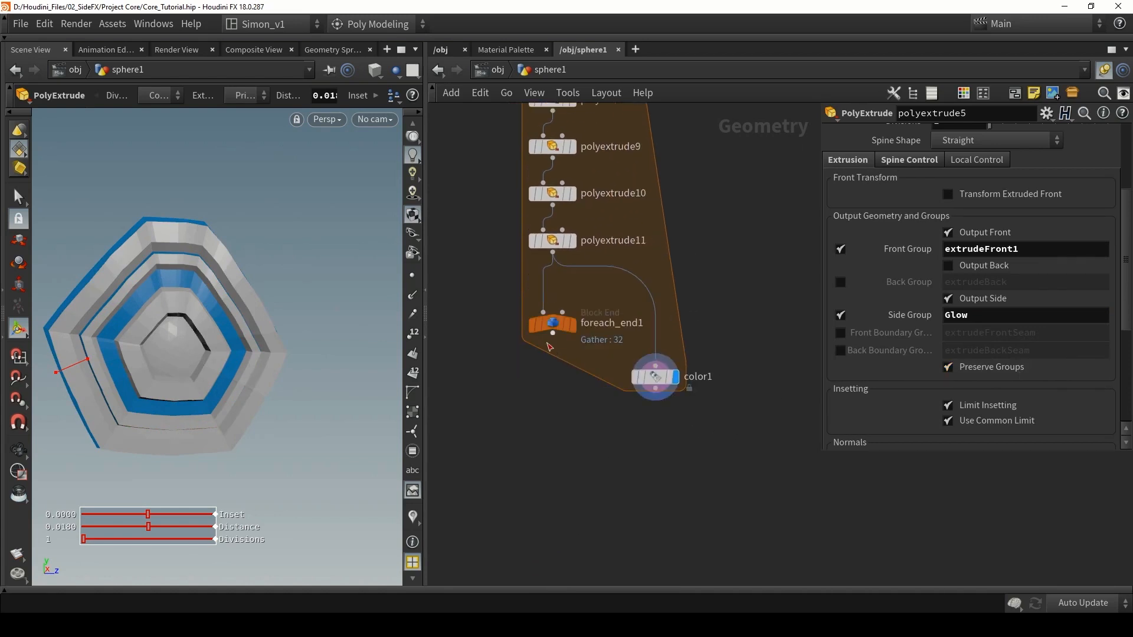
{"action": "left_click_drag", "start_coordinate": [552, 334], "coordinate": [655, 365]}
{"action": "scroll", "coordinate": [239, 242], "scroll_direction": "down", "scroll_amount": 3}
{"action": "left_click_drag", "start_coordinate": [241, 243], "coordinate": [224, 183], "text": "alt"}
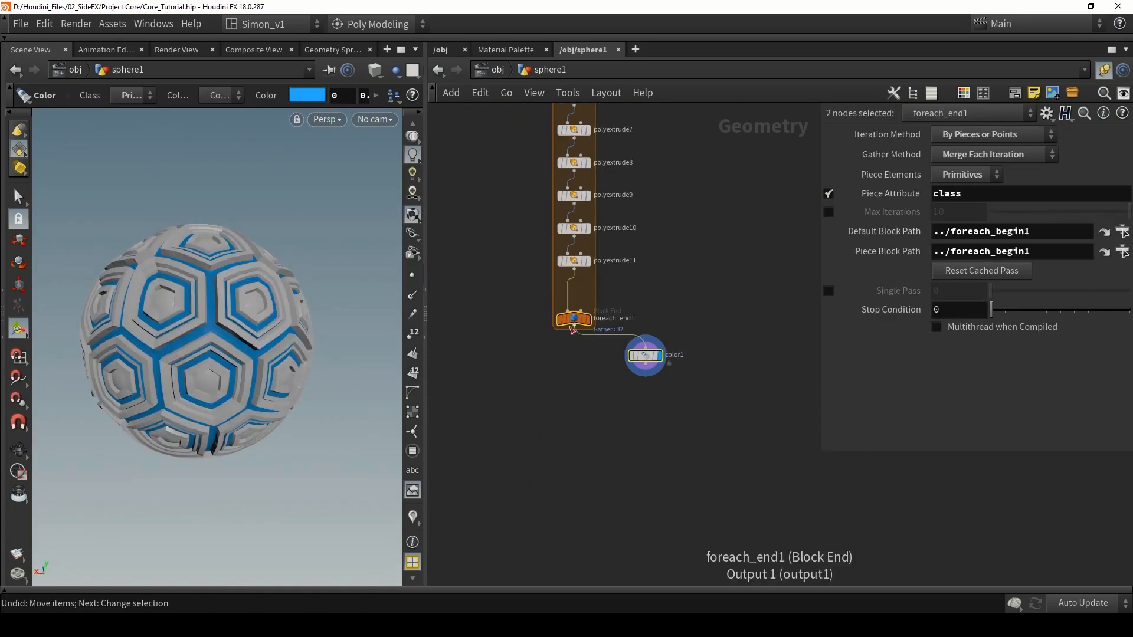
Step: Move foreach_end1 and color1 well below polyextrude11 to make room for more nodes, and display polyextrude11
{"action": "left_click_drag", "start_coordinate": [574, 319], "coordinate": [574, 546]}
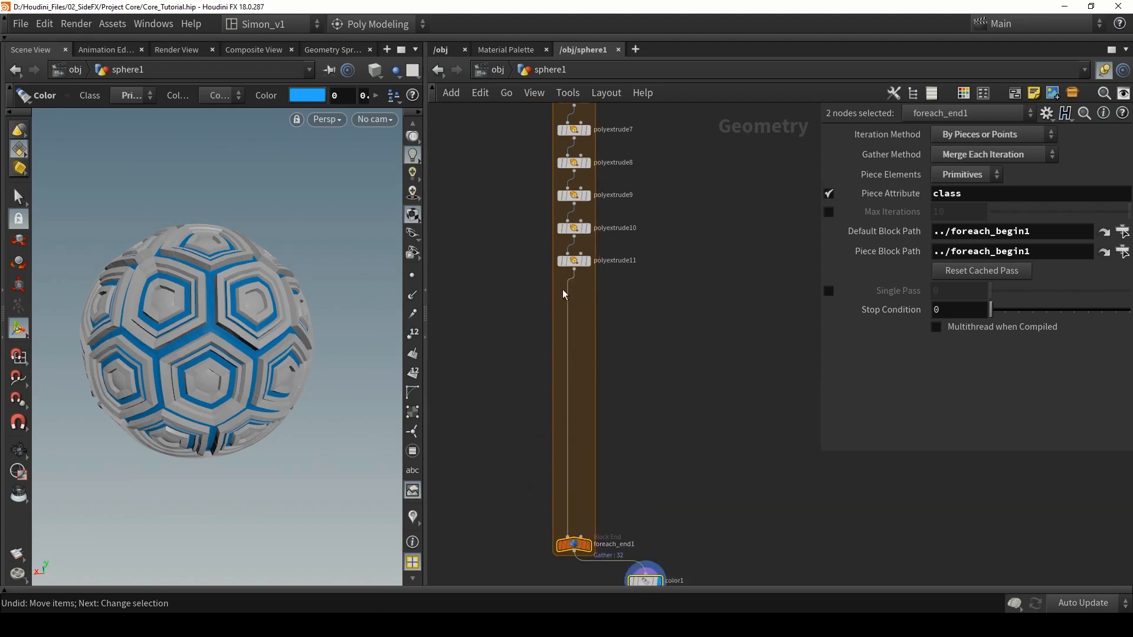
{"action": "left_click", "coordinate": [614, 318]}
{"action": "scroll", "coordinate": [585, 254], "scroll_direction": "up", "scroll_amount": 4}
{"action": "left_click", "coordinate": [591, 268]}
{"action": "left_click", "coordinate": [574, 275]}
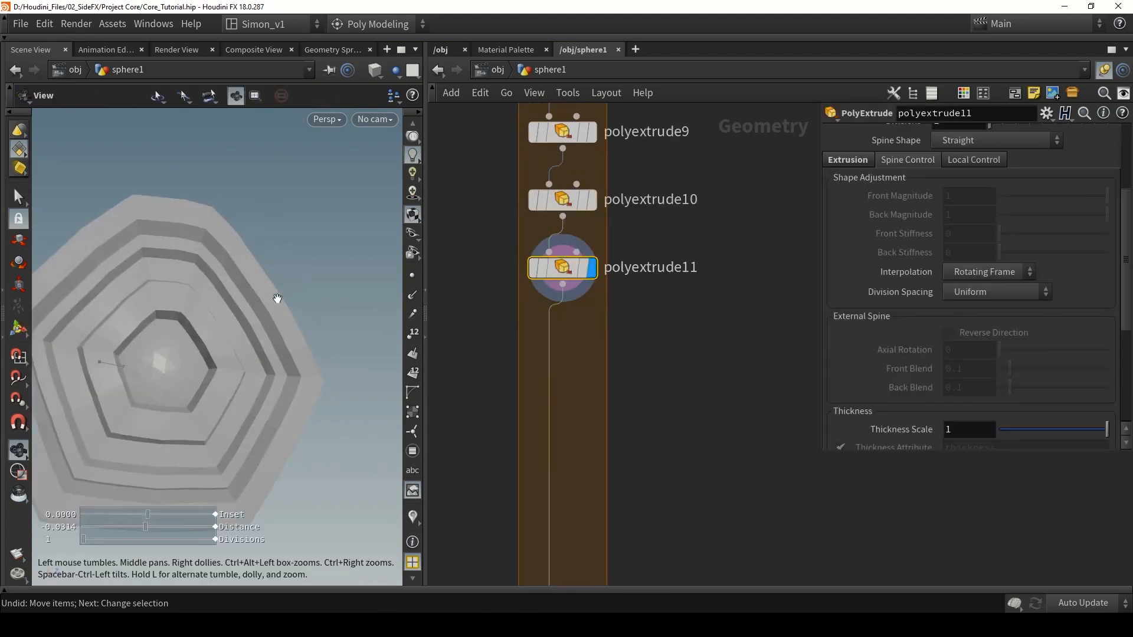
{"action": "left_click_drag", "start_coordinate": [275, 299], "coordinate": [252, 280]}
{"action": "key", "text": "Return"}
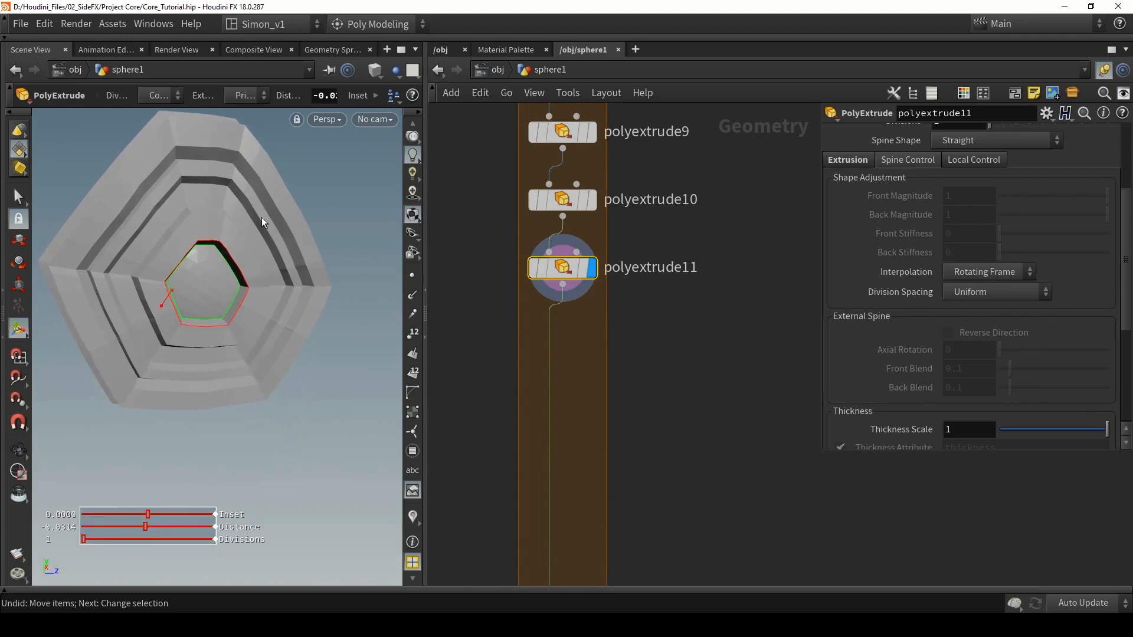
Step: Save the scene file and view the panel's central recess
{"action": "key", "text": "Escape"}
{"action": "key", "text": "ctrl+s"}
{"action": "left_click_drag", "start_coordinate": [162, 275], "coordinate": [222, 263]}
{"action": "key", "text": "Return"}
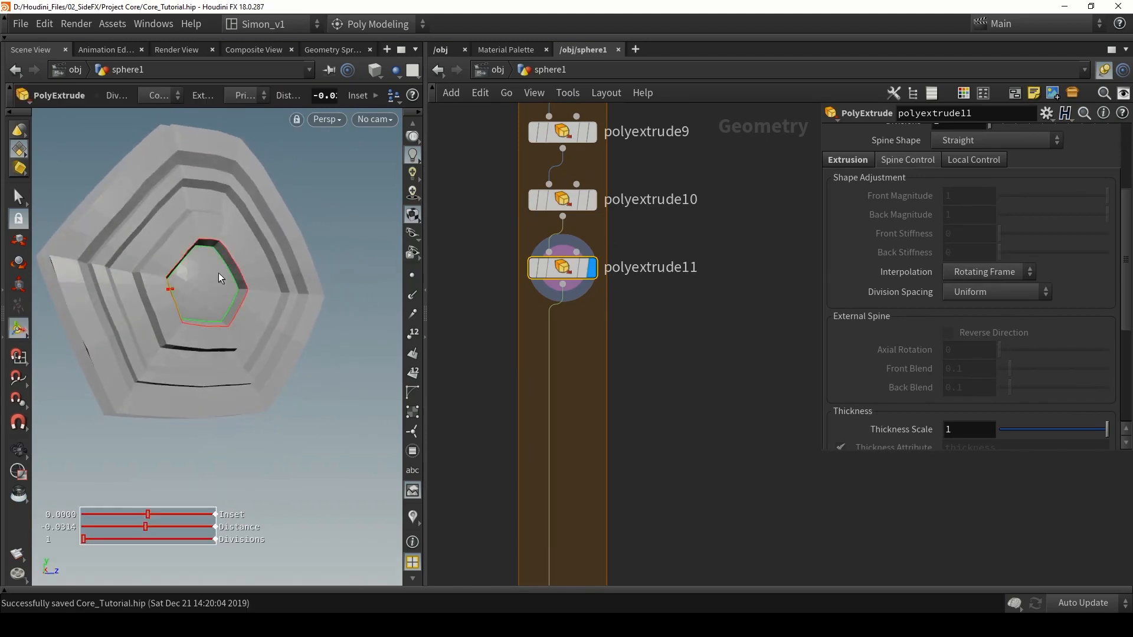
{"action": "key", "text": "ctrl+s"}
Step: Display polyextrude10 and add a Blast node connected to its output beside the extrude chain
{"action": "left_click", "coordinate": [592, 201]}
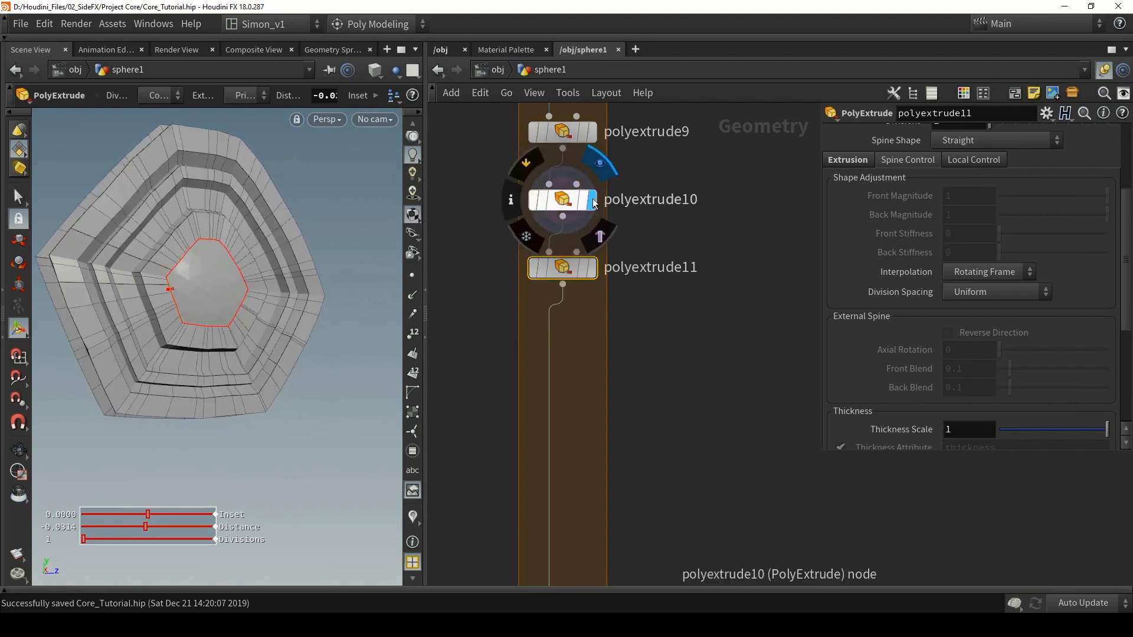
{"action": "left_click", "coordinate": [575, 204]}
{"action": "middle_click_drag", "start_coordinate": [575, 204], "coordinate": [520, 196]}
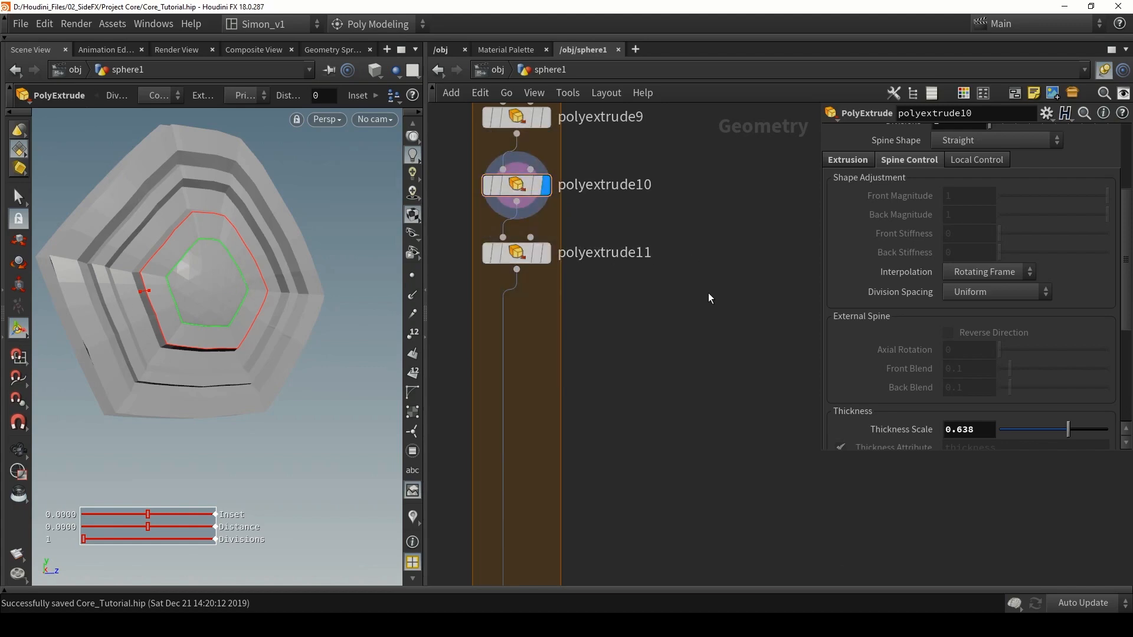
{"action": "key", "text": "Tab"}
{"action": "type", "text": "blas"}
{"action": "key", "text": "Return"}
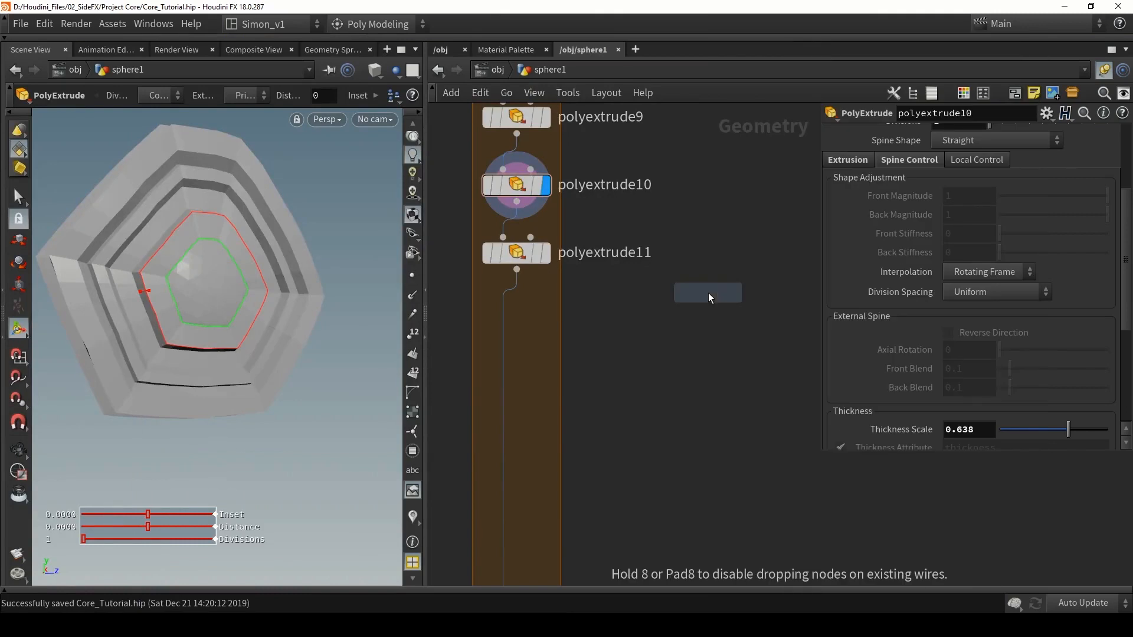
{"action": "left_click", "coordinate": [708, 293]}
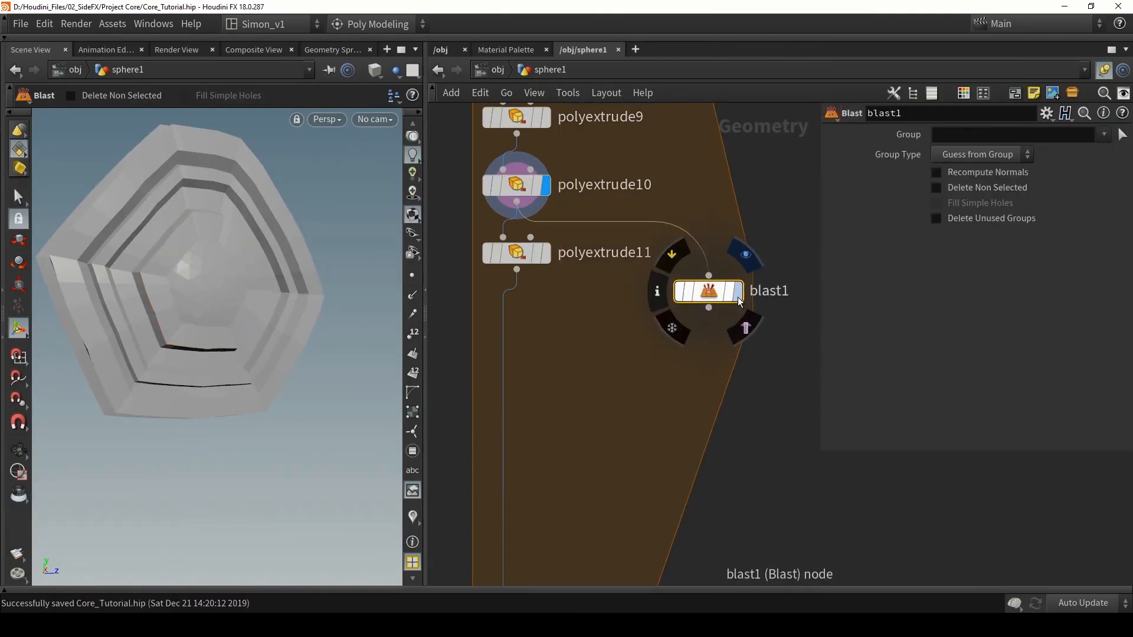
Step: Set the Blast node's group to extrudeFront1 and enable Delete Non Selected to isolate the central face
{"action": "left_click", "coordinate": [1104, 135]}
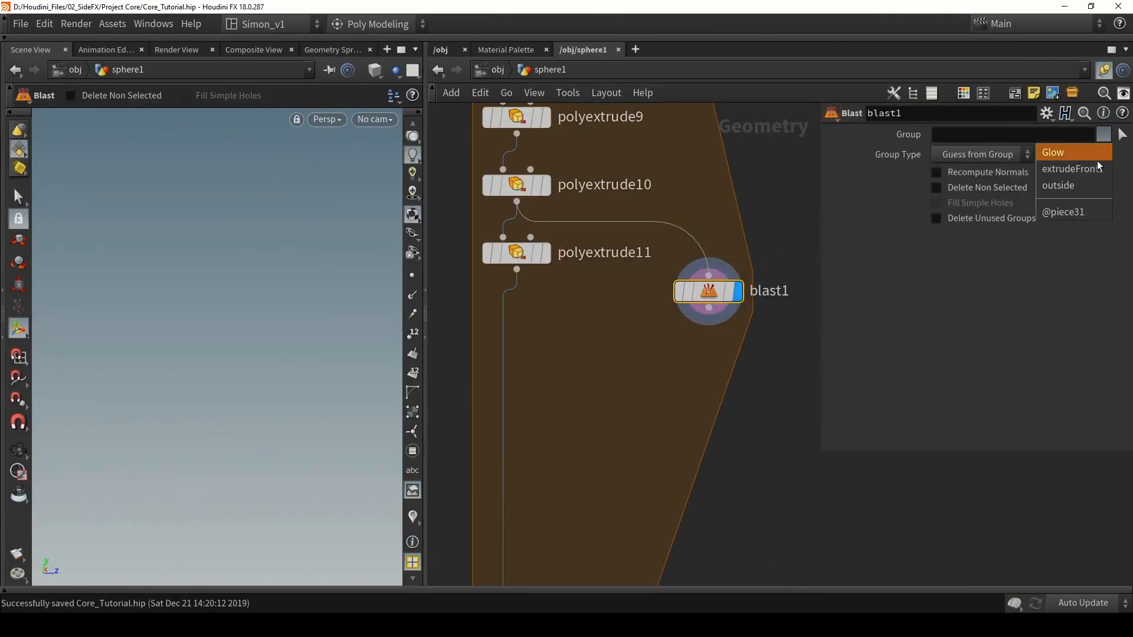
{"action": "left_click", "coordinate": [1071, 169]}
{"action": "left_click_drag", "start_coordinate": [250, 330], "coordinate": [213, 277], "text": "alt"}
{"action": "left_click", "coordinate": [1001, 189]}
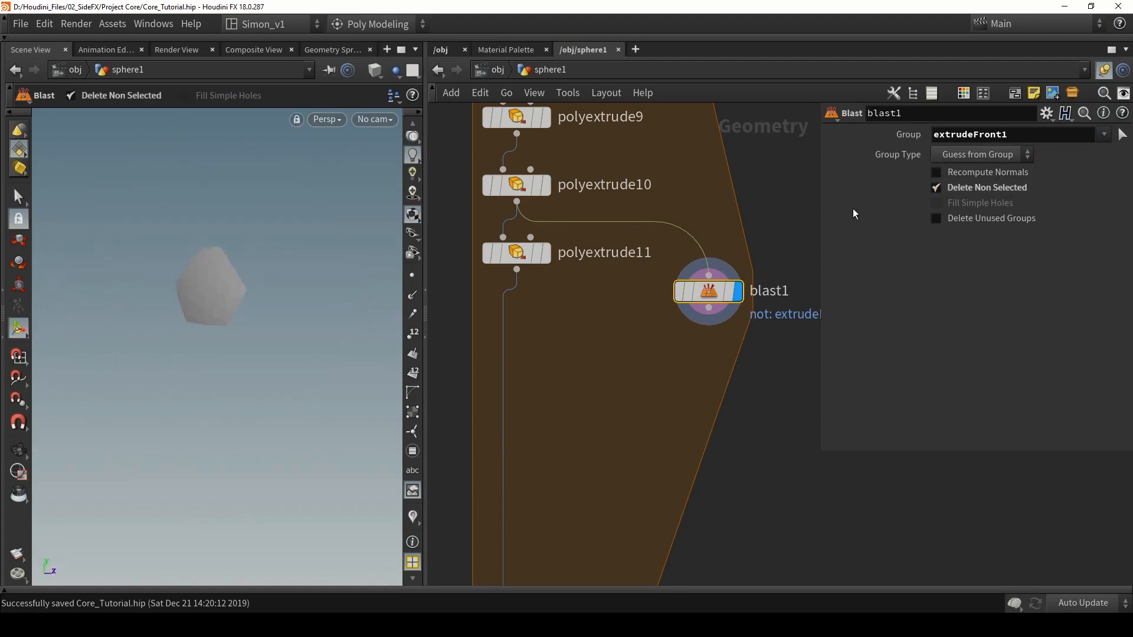
Step: Display polyextrude11 with blast1 overlaid as a template and examine how the isolated faces sit in the extruded opening
{"action": "left_click", "coordinate": [537, 253]}
{"action": "left_click_drag", "start_coordinate": [245, 340], "coordinate": [255, 280], "text": "alt"}
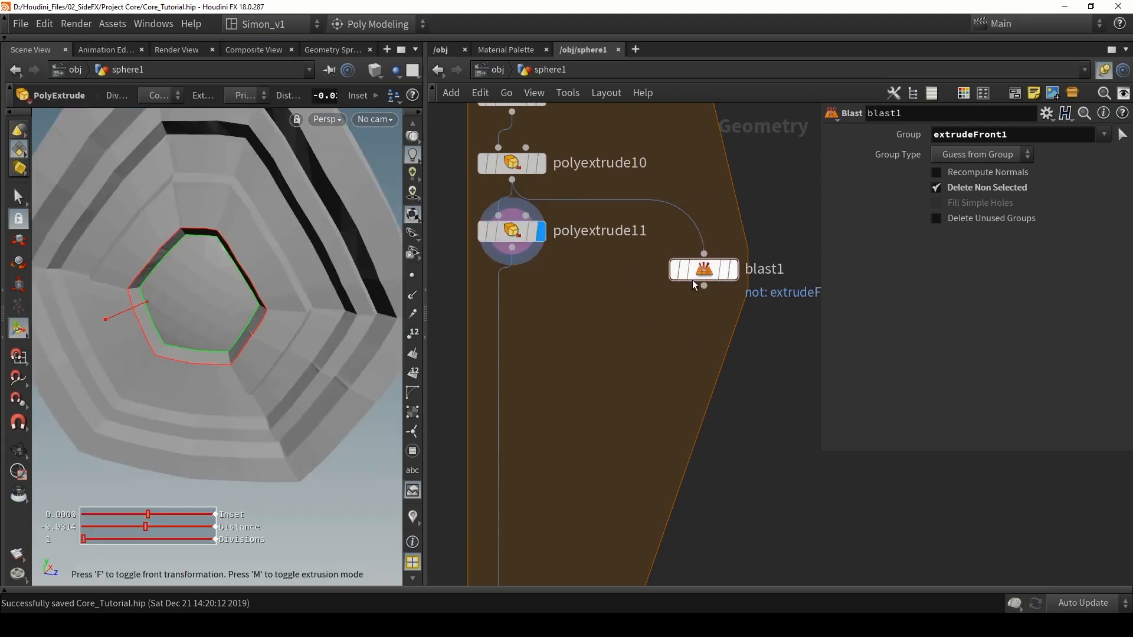
{"action": "left_click", "coordinate": [725, 272]}
{"action": "left_click_drag", "start_coordinate": [295, 283], "coordinate": [178, 261], "text": "alt"}
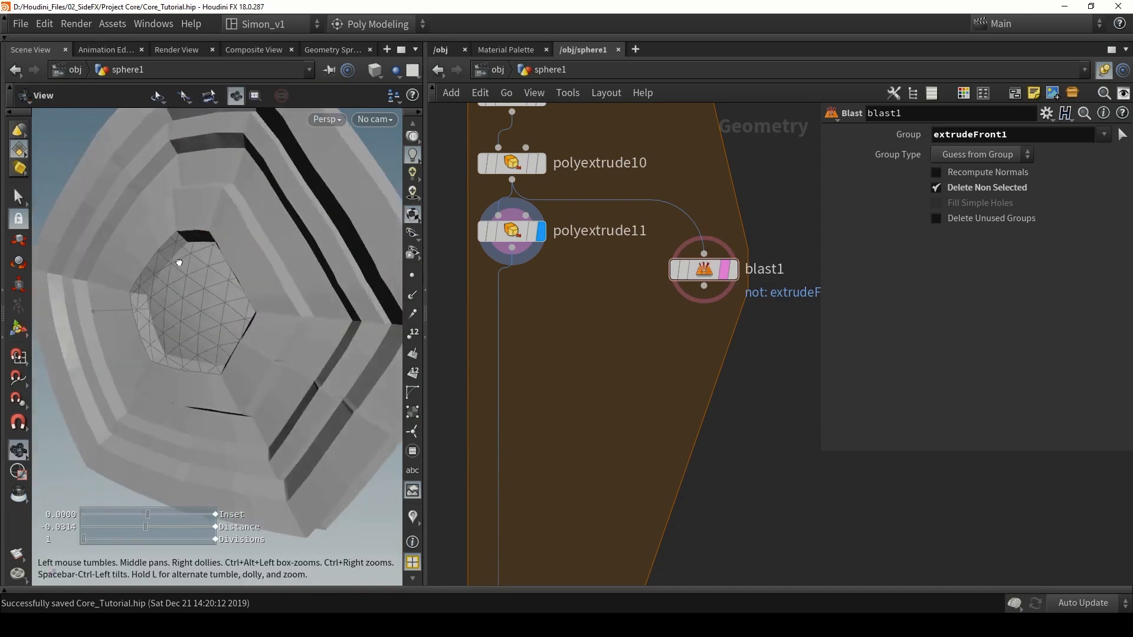
{"action": "right_click_drag", "start_coordinate": [178, 261], "coordinate": [211, 231], "text": "alt"}
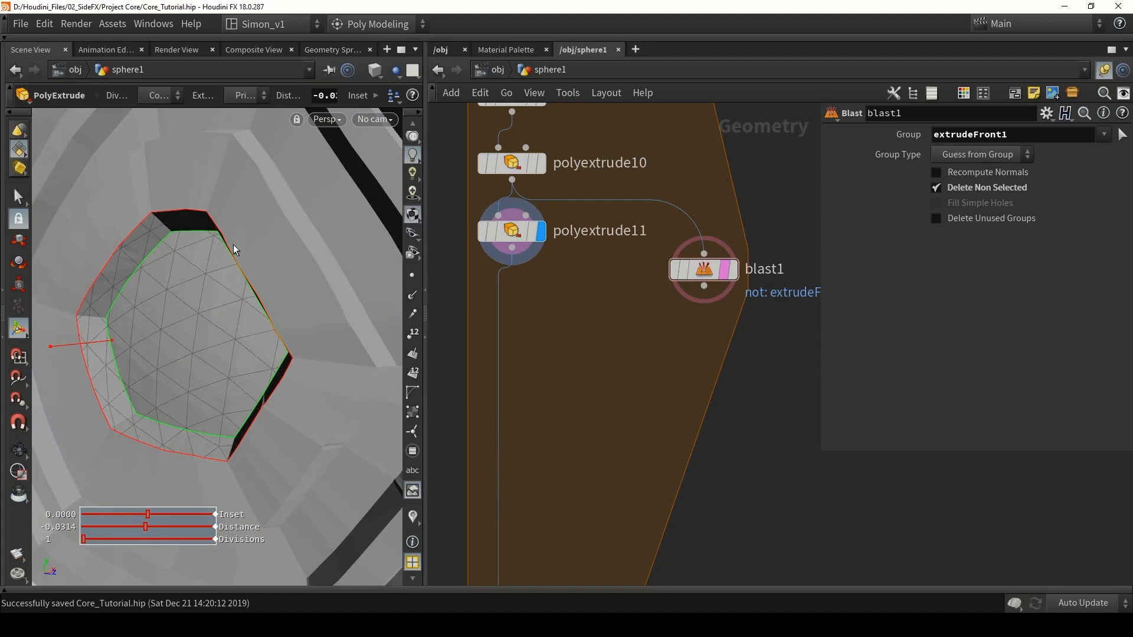
{"action": "middle_click_drag", "start_coordinate": [581, 394], "coordinate": [608, 365]}
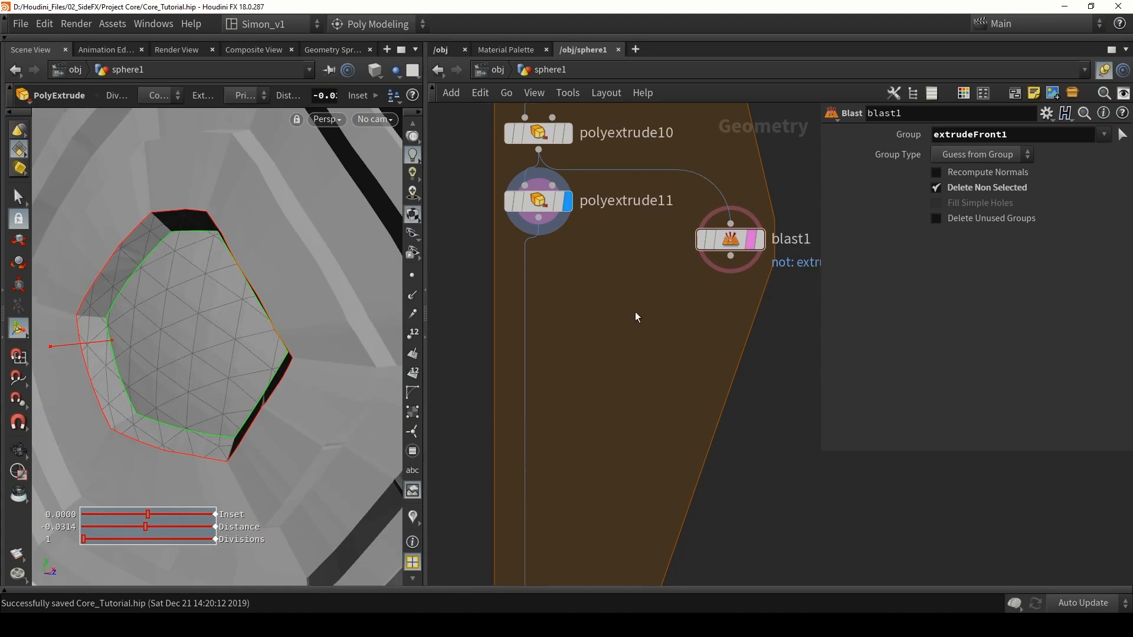
Step: Display only the blast1 geometry and turn on point display in the viewport
{"action": "left_click", "coordinate": [750, 252]}
{"action": "key", "text": "Escape"}
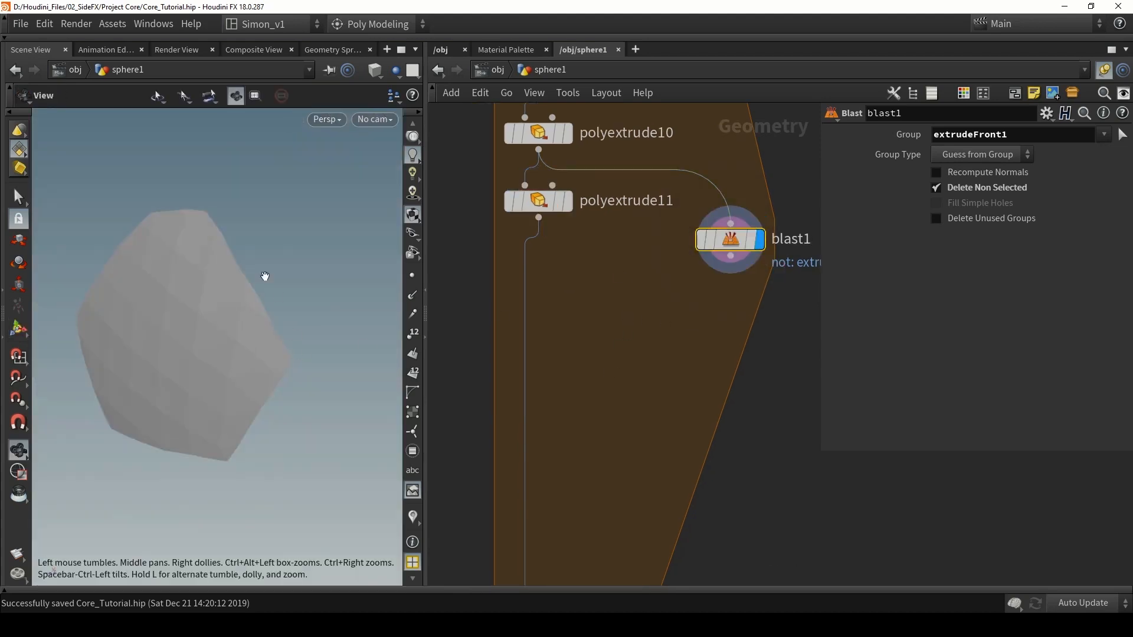
{"action": "scroll", "coordinate": [268, 267], "scroll_direction": "down", "scroll_amount": 3}
{"action": "left_click", "coordinate": [412, 275]}
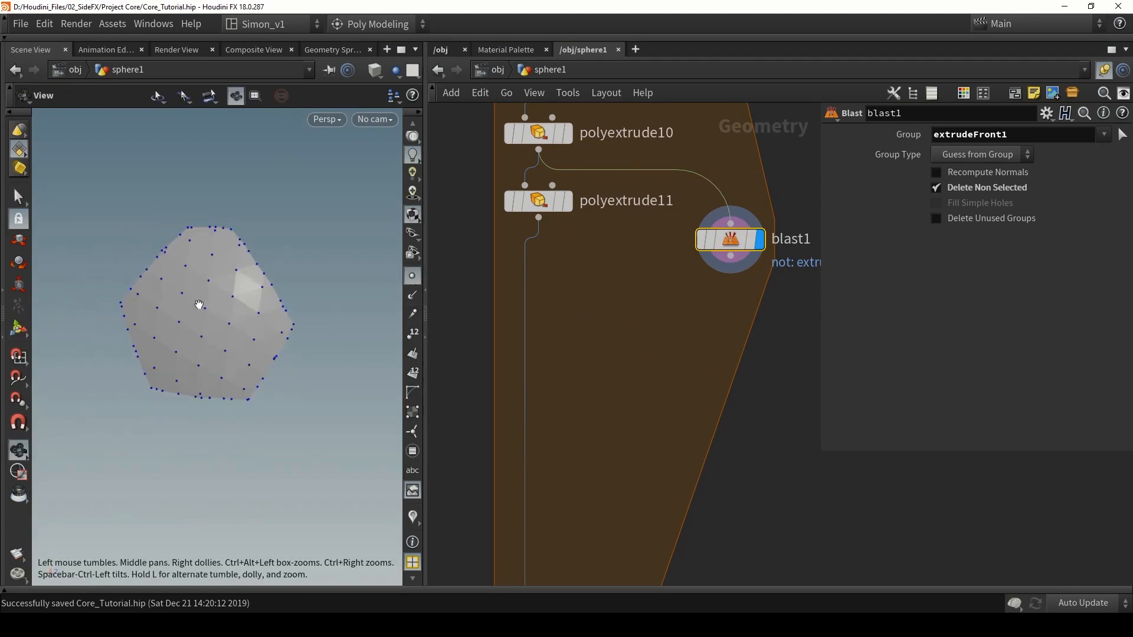
{"action": "left_click_drag", "start_coordinate": [200, 307], "coordinate": [142, 238], "text": "alt"}
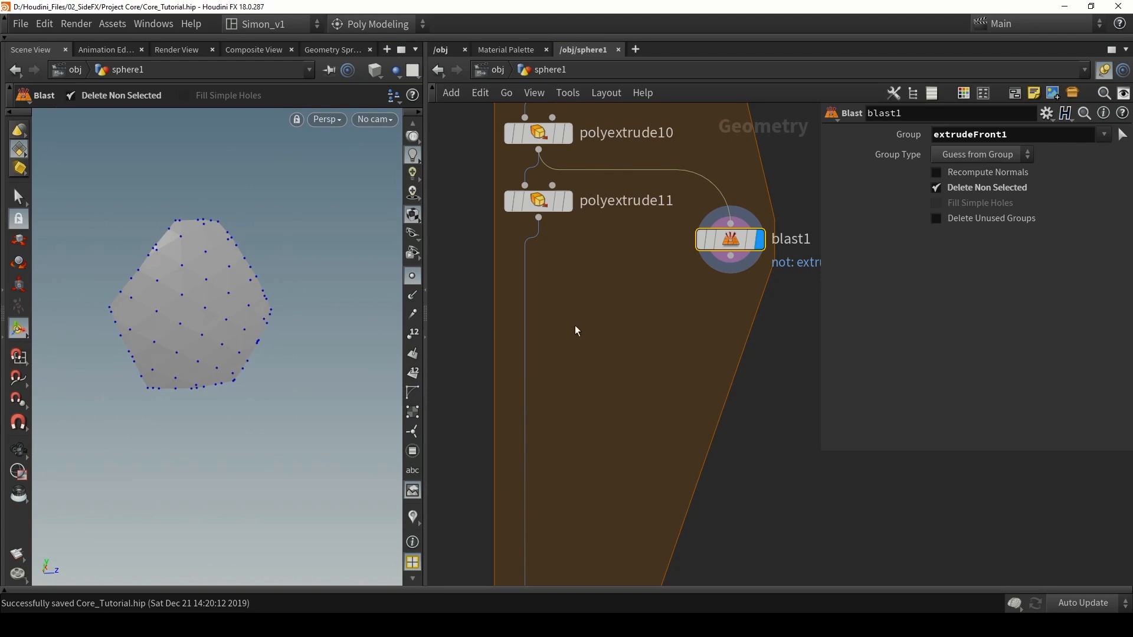
Step: Add a PolyReduce node fed by blast1, align it beneath that node and display its result
{"action": "key", "text": "Tab"}
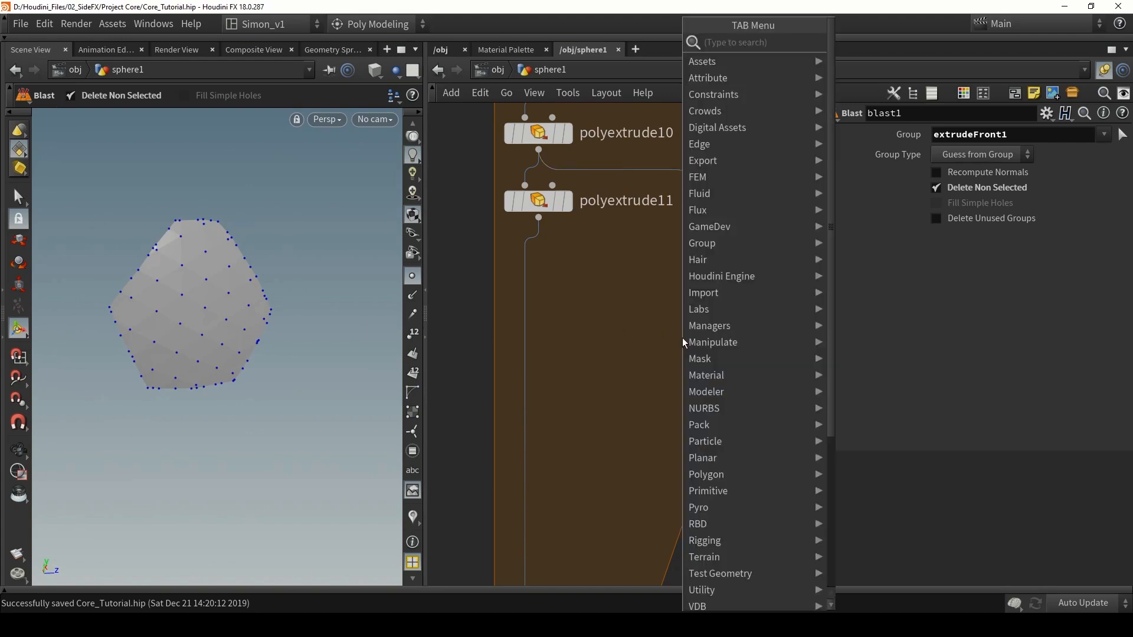
{"action": "type", "text": "polt"}
{"action": "key", "text": "BackSpace"}
{"action": "type", "text": "re"}
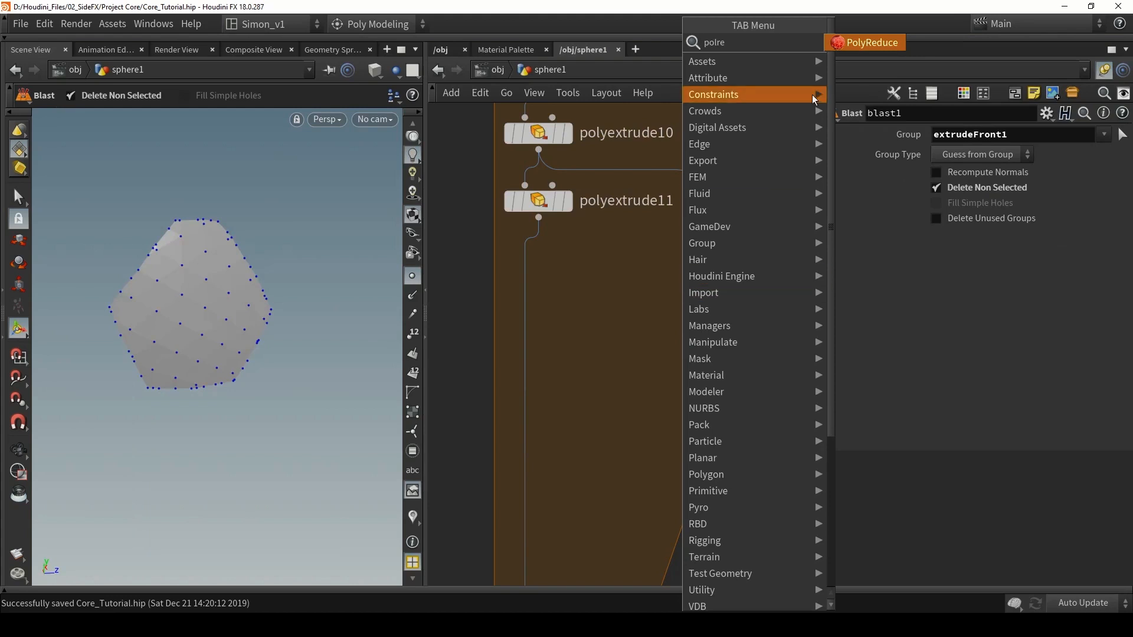
{"action": "key", "text": "Return"}
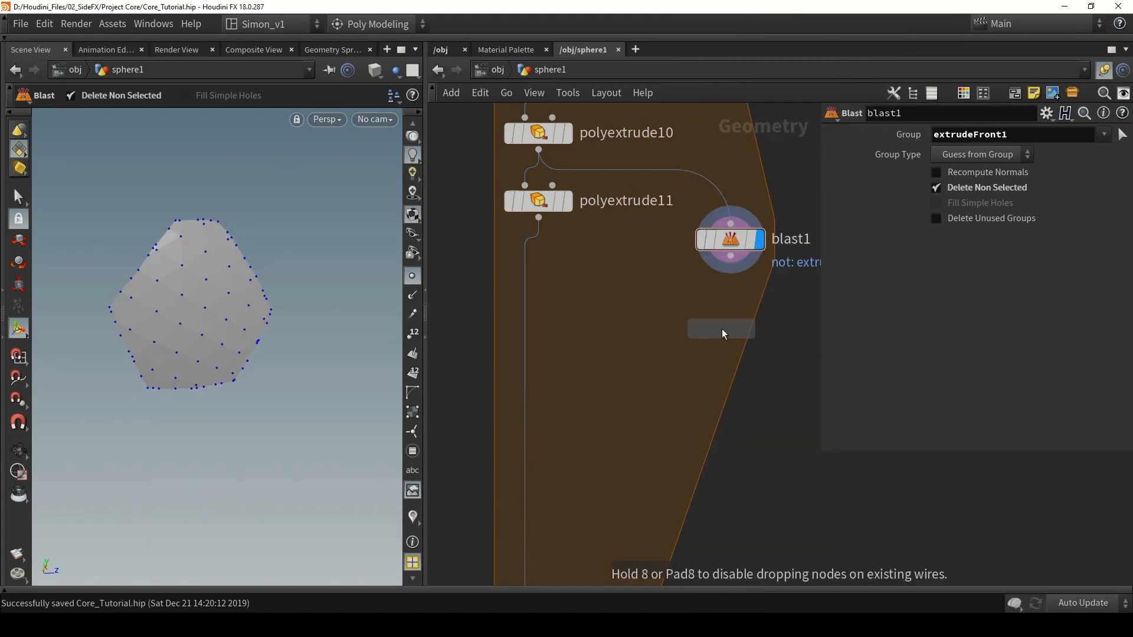
{"action": "left_click", "coordinate": [734, 267]}
{"action": "left_click_drag", "start_coordinate": [734, 267], "coordinate": [723, 323]}
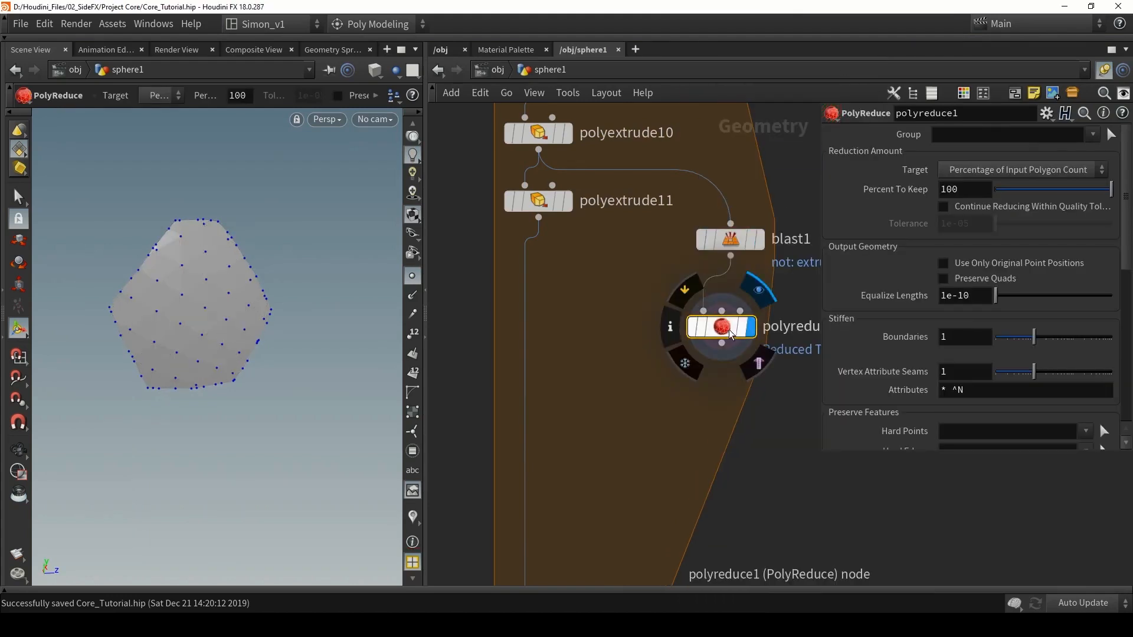
{"action": "left_click_drag", "start_coordinate": [724, 330], "coordinate": [733, 316]}
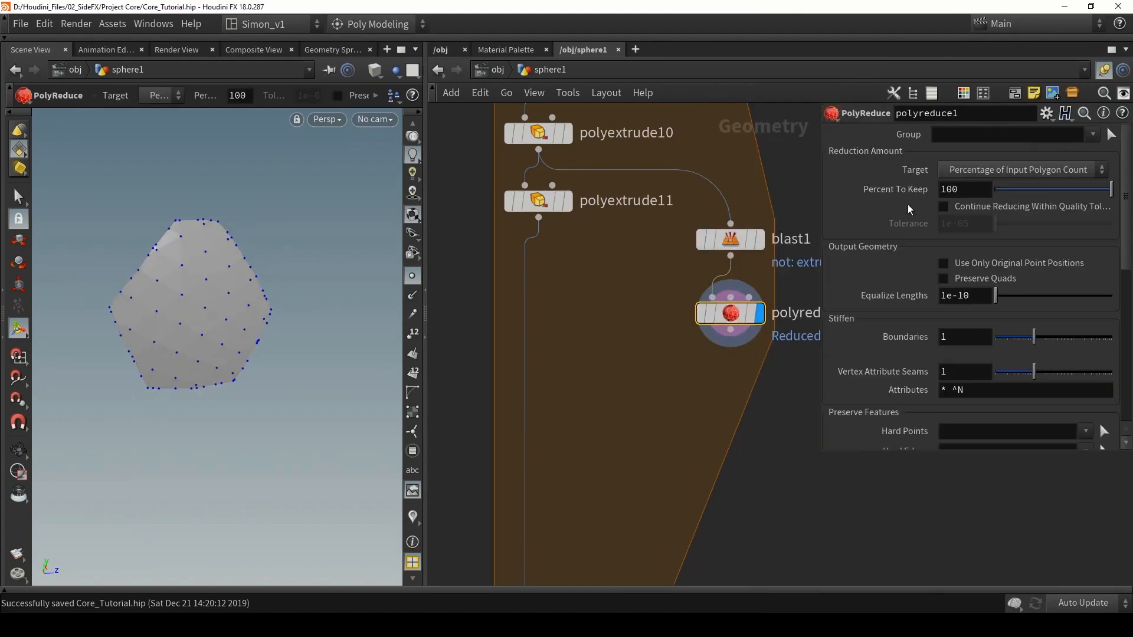
Step: Set polyreduce1 to keep 7 percent of the polygons and enable Use Only Original Point Positions
{"action": "type", "text": "7"}
{"action": "key", "text": "Return"}
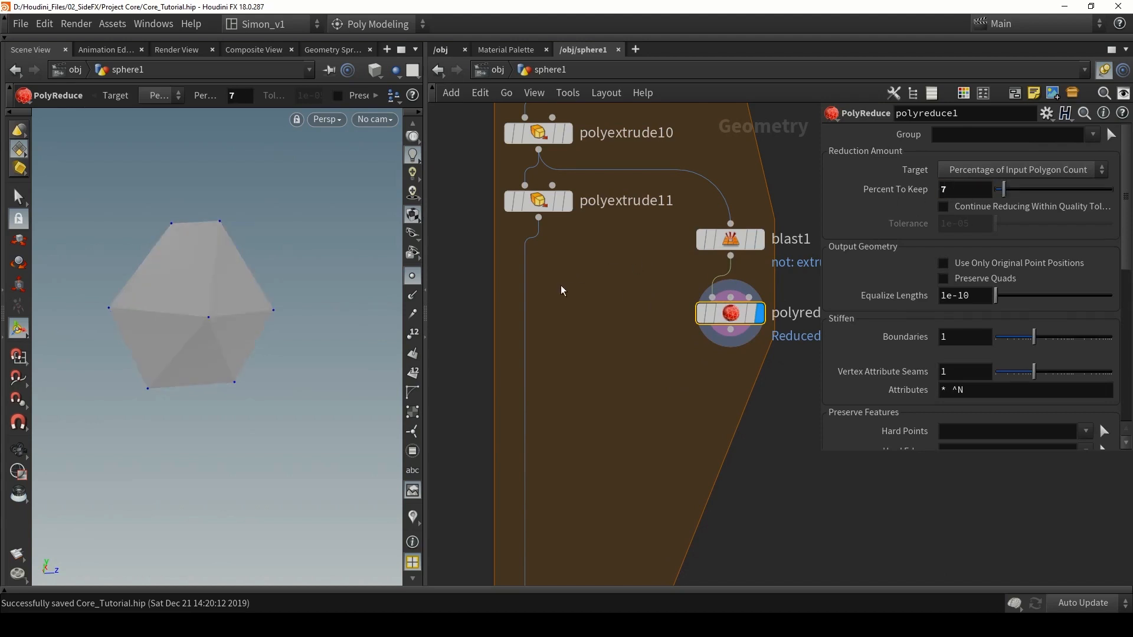
{"action": "left_click_drag", "start_coordinate": [185, 302], "coordinate": [157, 311], "text": "alt"}
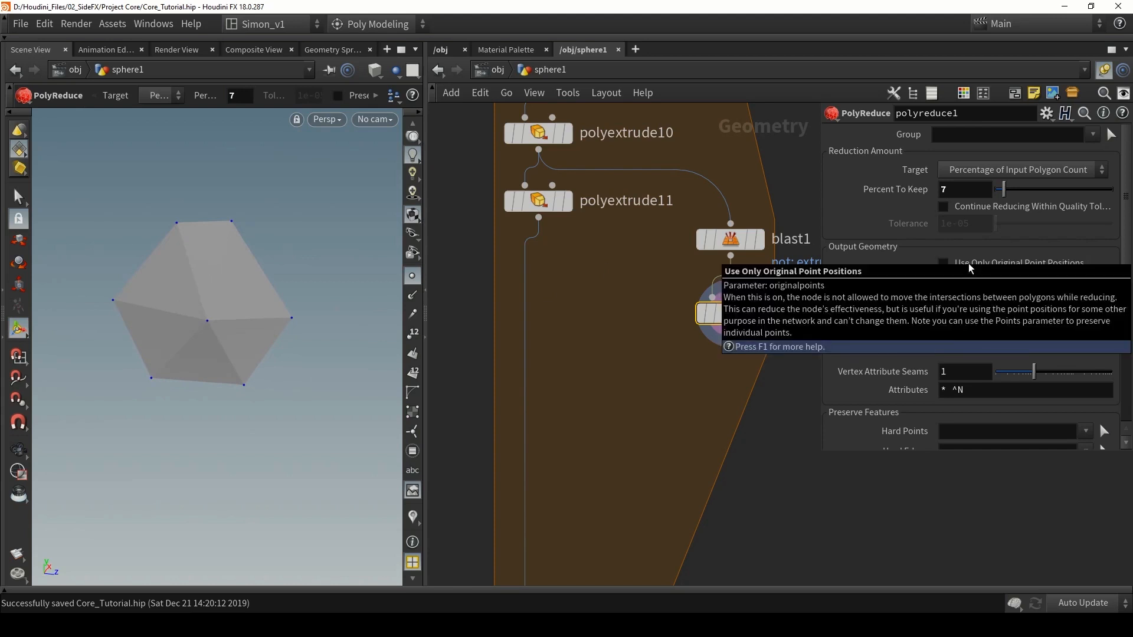
{"action": "left_click", "coordinate": [971, 268]}
Step: Overlay blast1 as a template and compare the reduced shape's corner points with the original surface
{"action": "left_click", "coordinate": [750, 240]}
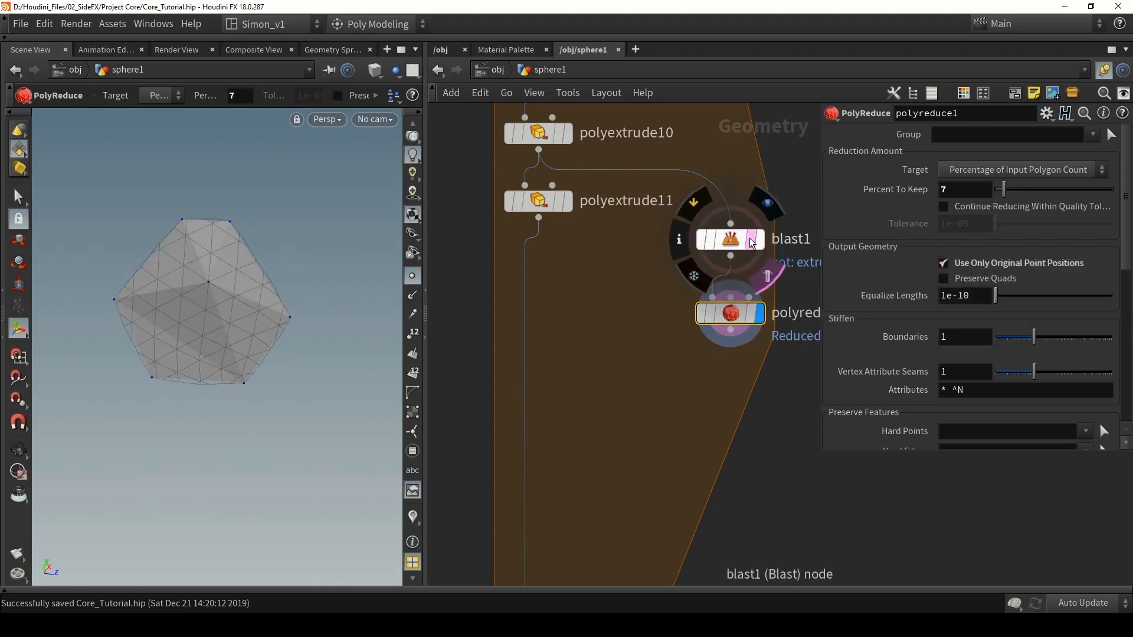
{"action": "mouse_move", "coordinate": [263, 251]}
{"action": "left_mouse_down", "text": "alt"}
{"action": "mouse_move", "coordinate": [277, 224]}
{"action": "mouse_move", "coordinate": [230, 263]}
{"action": "mouse_move", "coordinate": [264, 255]}
{"action": "left_mouse_up", "text": "alt"}
{"action": "key", "text": "Return"}
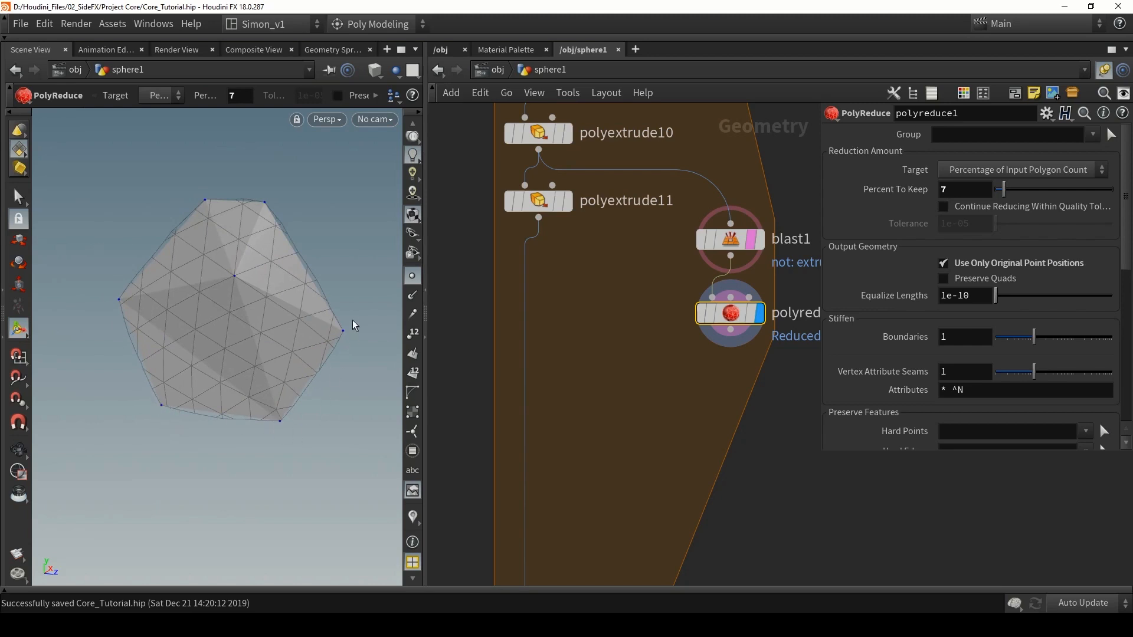
{"action": "left_click_drag", "start_coordinate": [354, 326], "coordinate": [313, 315], "text": "alt"}
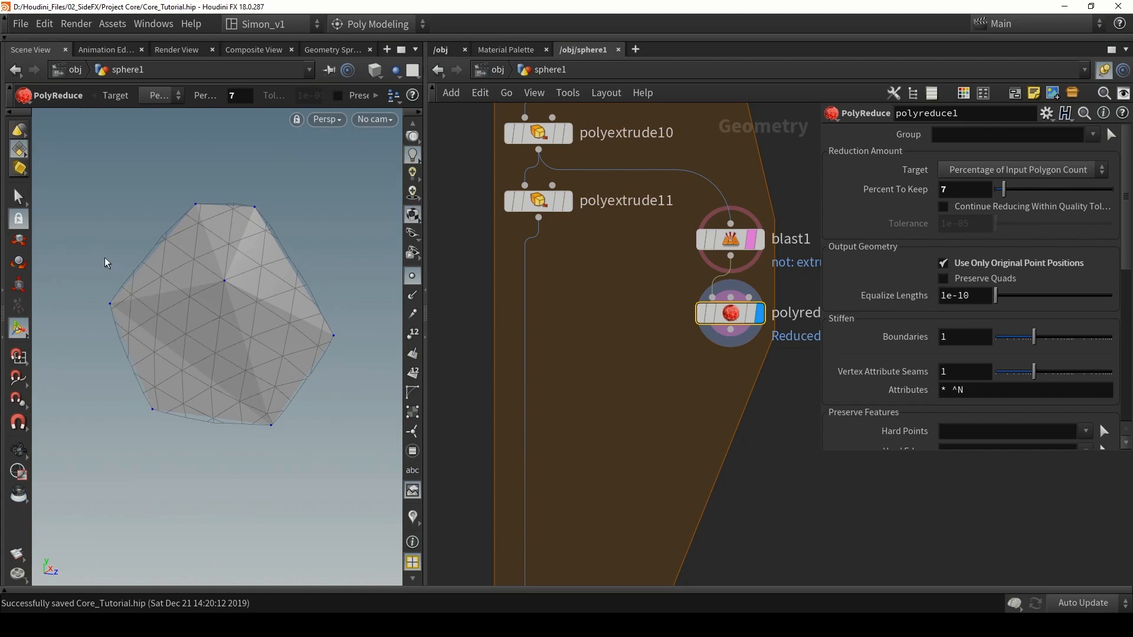
{"action": "key", "text": "Escape"}
{"action": "mouse_move", "coordinate": [182, 301]}
{"action": "left_mouse_down"}
{"action": "mouse_move", "coordinate": [278, 301]}
{"action": "mouse_move", "coordinate": [138, 297]}
{"action": "mouse_move", "coordinate": [131, 306]}
{"action": "mouse_move", "coordinate": [215, 288]}
{"action": "mouse_move", "coordinate": [198, 291]}
{"action": "left_mouse_up"}
{"action": "key", "text": "Return"}
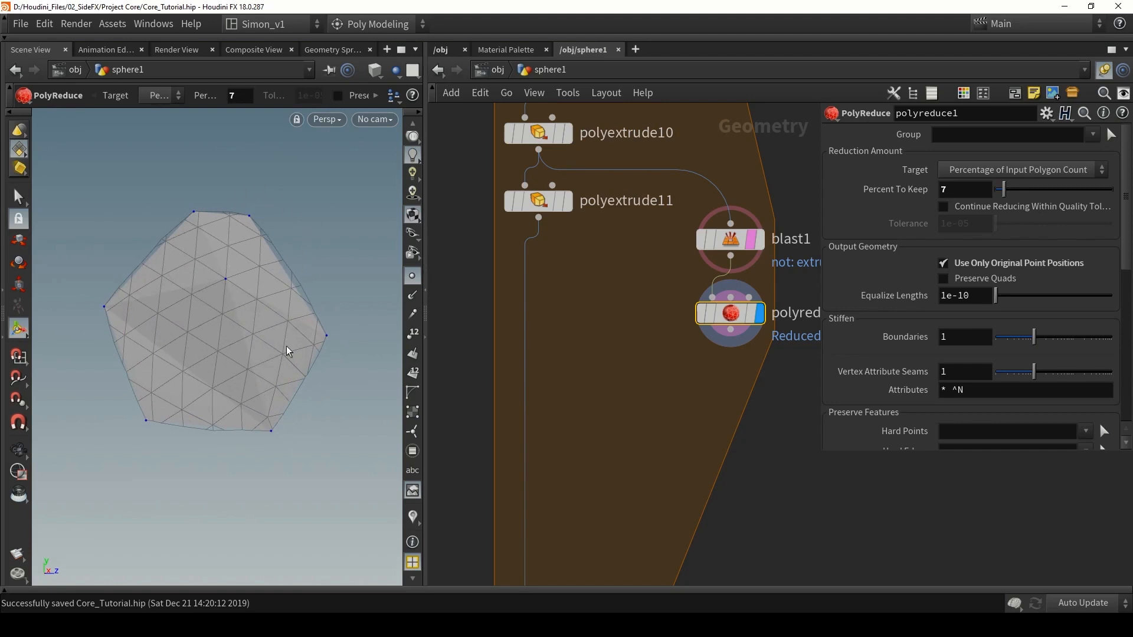
Step: Add a Divide node fed by polyreduce1, align it beneath that node and display its result
{"action": "middle_click_drag", "start_coordinate": [705, 374], "coordinate": [664, 362]}
{"action": "key", "text": "Tab"}
{"action": "type", "text": "div"}
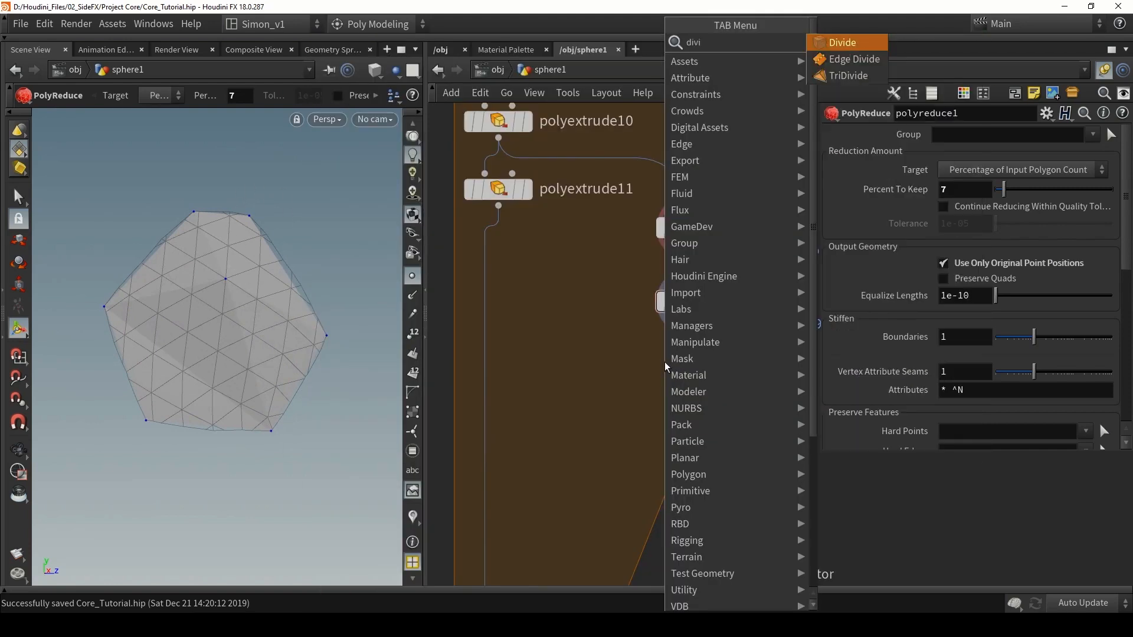
{"action": "key", "text": "Return"}
{"action": "left_click", "coordinate": [652, 394]}
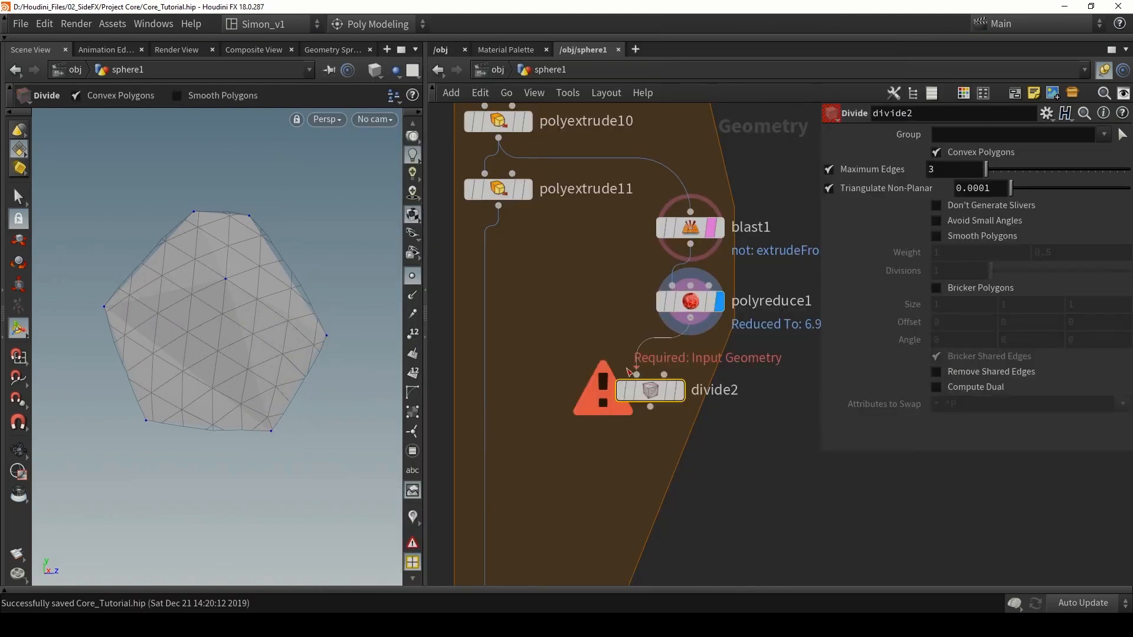
{"action": "left_click_drag", "start_coordinate": [653, 394], "coordinate": [685, 376]}
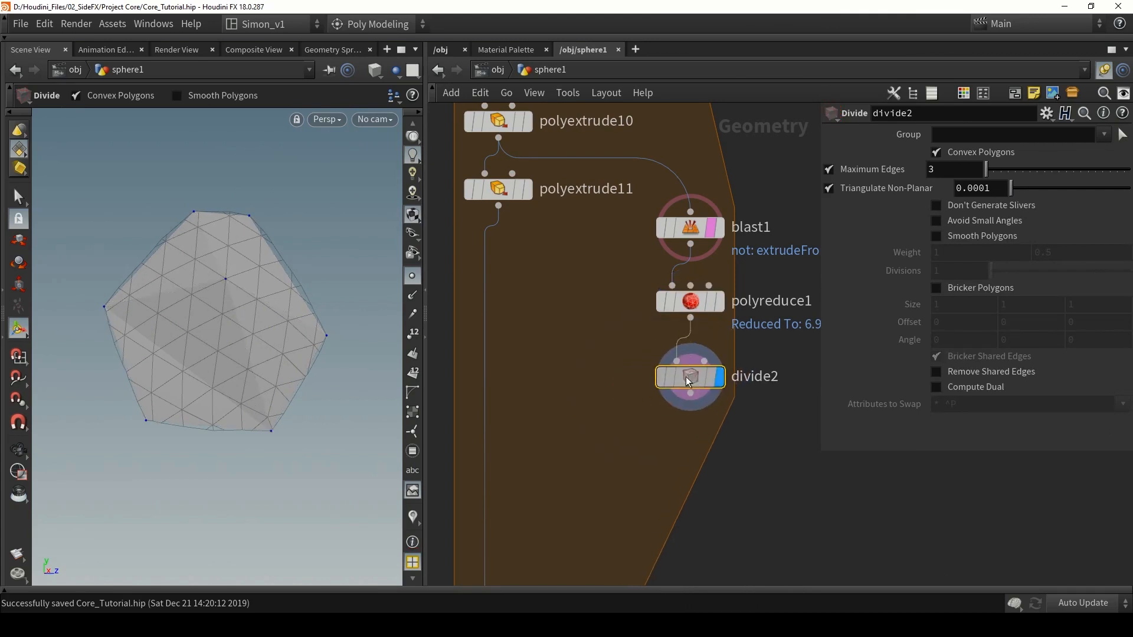
Step: On divide2, turn off Convex Polygons, turn on Remove Shared Edges, and clear the template overlays
{"action": "left_click", "coordinate": [948, 153]}
{"action": "left_click", "coordinate": [975, 374]}
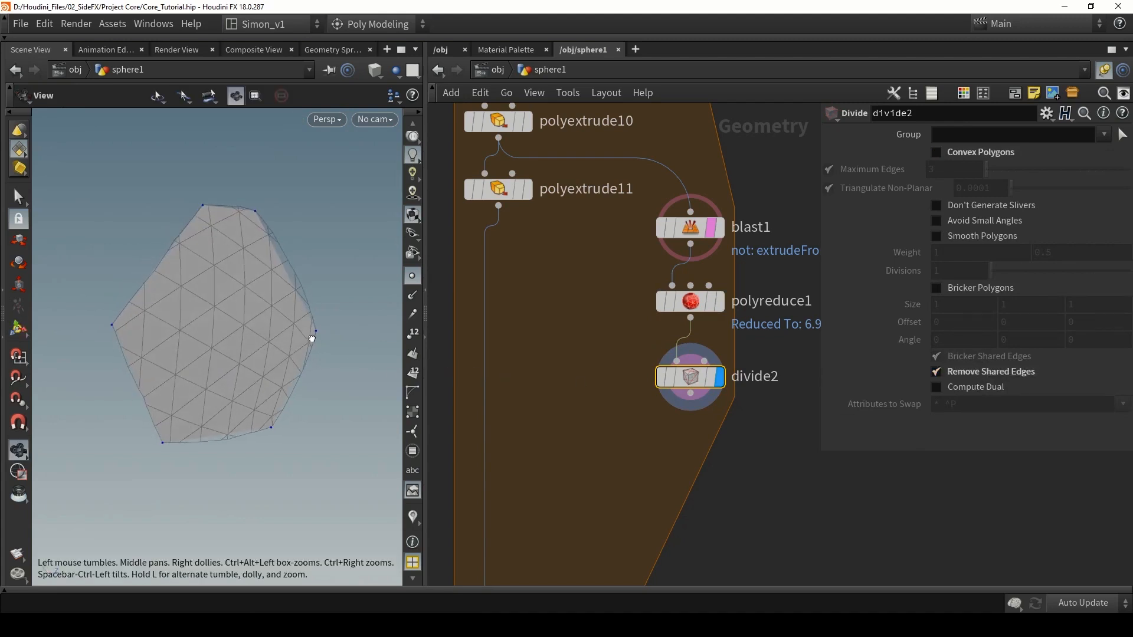
{"action": "left_click", "coordinate": [711, 377]}
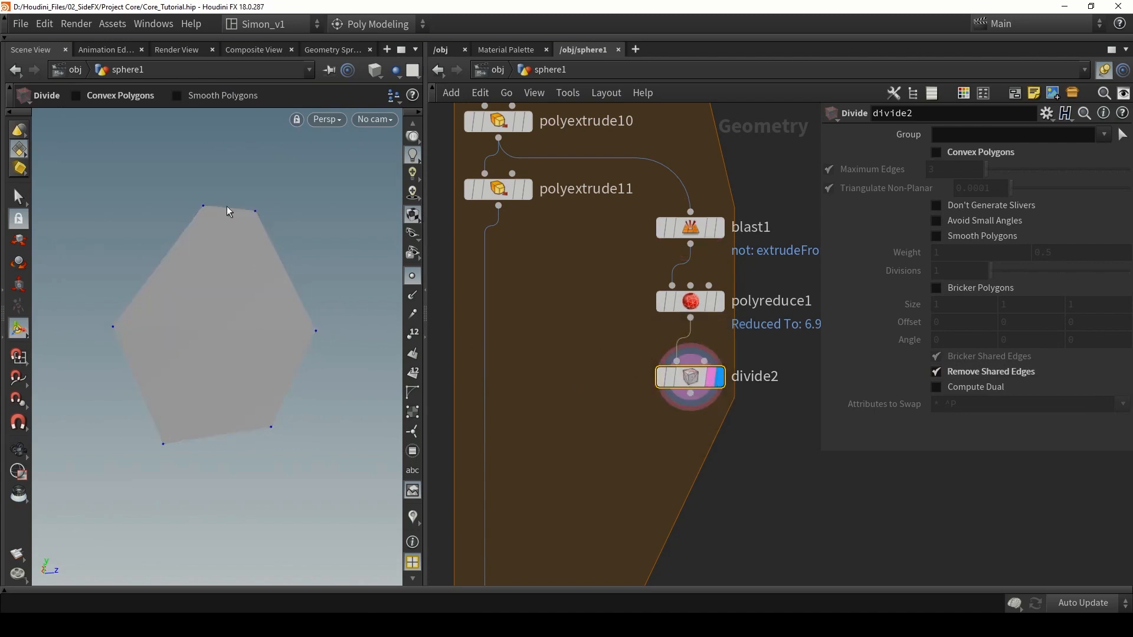
{"action": "key", "text": "shift+w"}
{"action": "key", "text": "shift+w"}
{"action": "mouse_move", "coordinate": [266, 277]}
{"action": "left_mouse_down", "text": "alt"}
{"action": "mouse_move", "coordinate": [260, 291]}
{"action": "mouse_move", "coordinate": [287, 308]}
{"action": "left_mouse_up", "text": "alt"}
{"action": "scroll", "coordinate": [709, 381], "scroll_direction": "up", "scroll_amount": 2}
{"action": "left_click", "coordinate": [711, 379]}
Step: Try feeding divide2 directly from blast1, bypassing polyreduce1, and inspect the unreduced outline in wireframe
{"action": "scroll", "coordinate": [711, 380], "scroll_direction": "down", "scroll_amount": 2}
{"action": "middle_click_drag", "start_coordinate": [709, 379], "coordinate": [773, 441]}
{"action": "left_click_drag", "start_coordinate": [758, 441], "coordinate": [682, 452]}
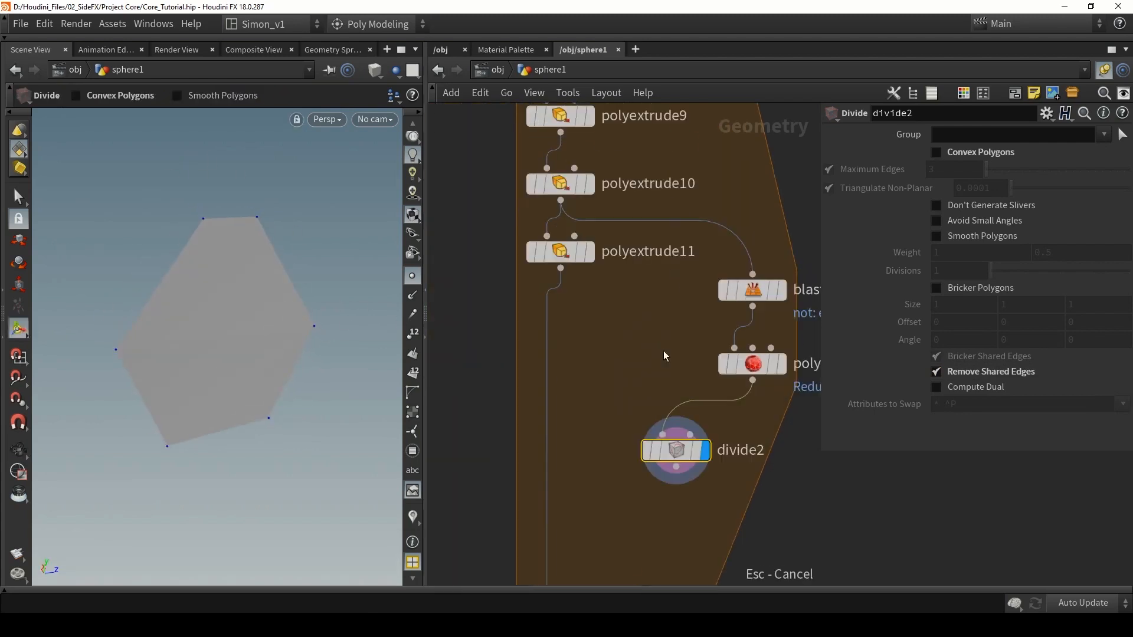
{"action": "left_click_drag", "start_coordinate": [752, 306], "coordinate": [669, 415]}
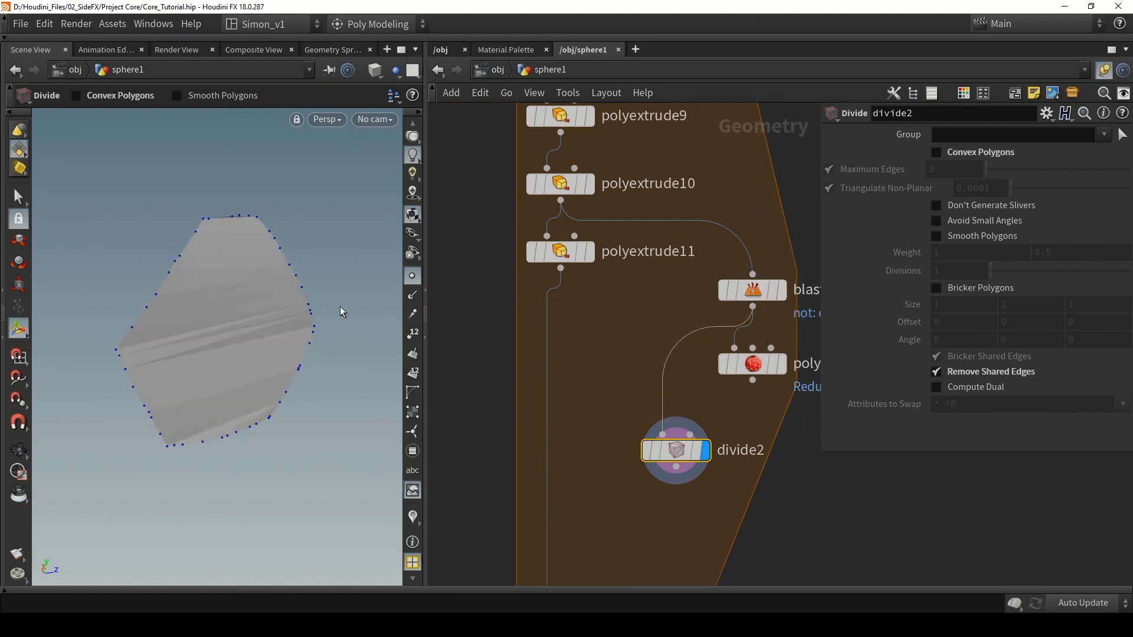
{"action": "left_click_drag", "start_coordinate": [340, 307], "coordinate": [253, 245], "text": "alt"}
{"action": "key", "text": "shift+w"}
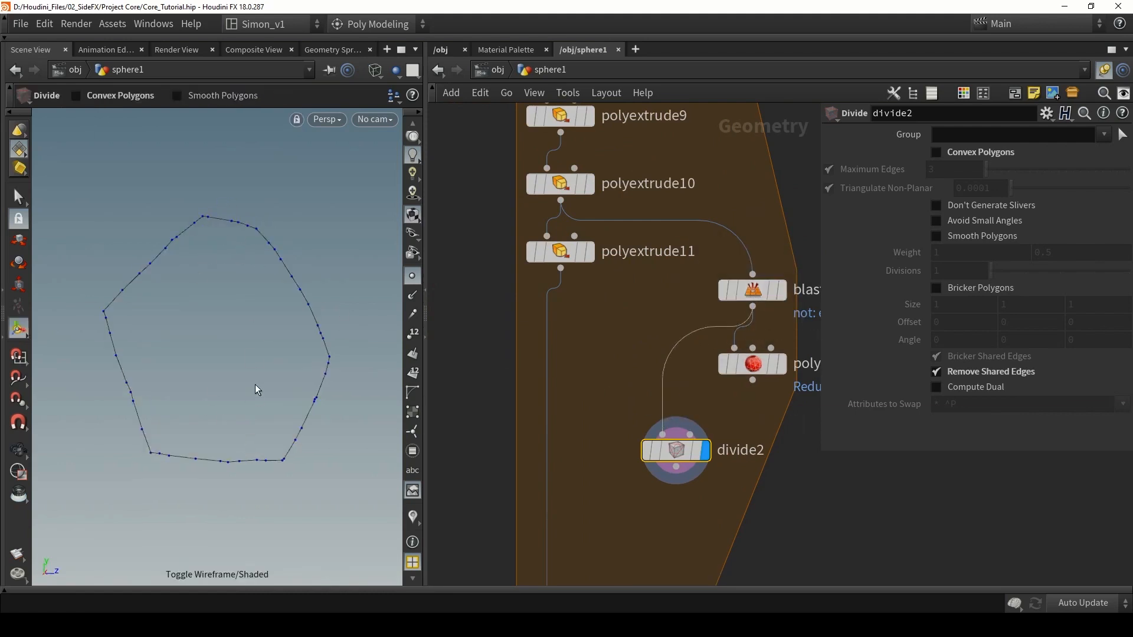
{"action": "mouse_move", "coordinate": [255, 385]}
{"action": "left_mouse_down", "text": "alt"}
{"action": "mouse_move", "coordinate": [222, 423]}
{"action": "mouse_move", "coordinate": [321, 453]}
{"action": "left_mouse_up", "text": "alt"}
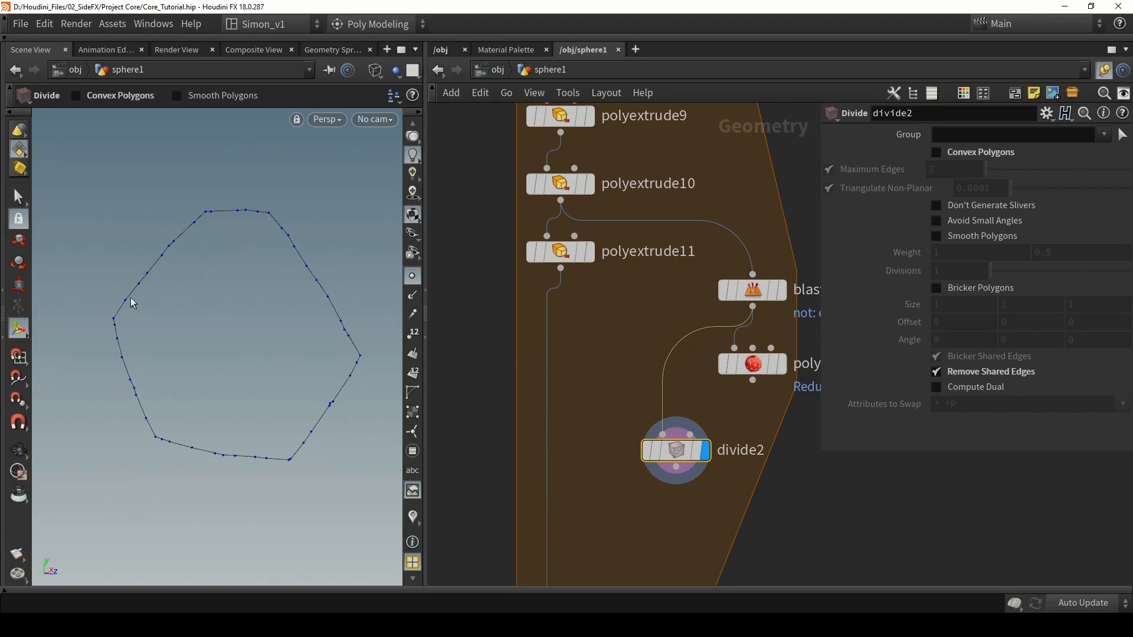
{"action": "key", "text": "shift+w"}
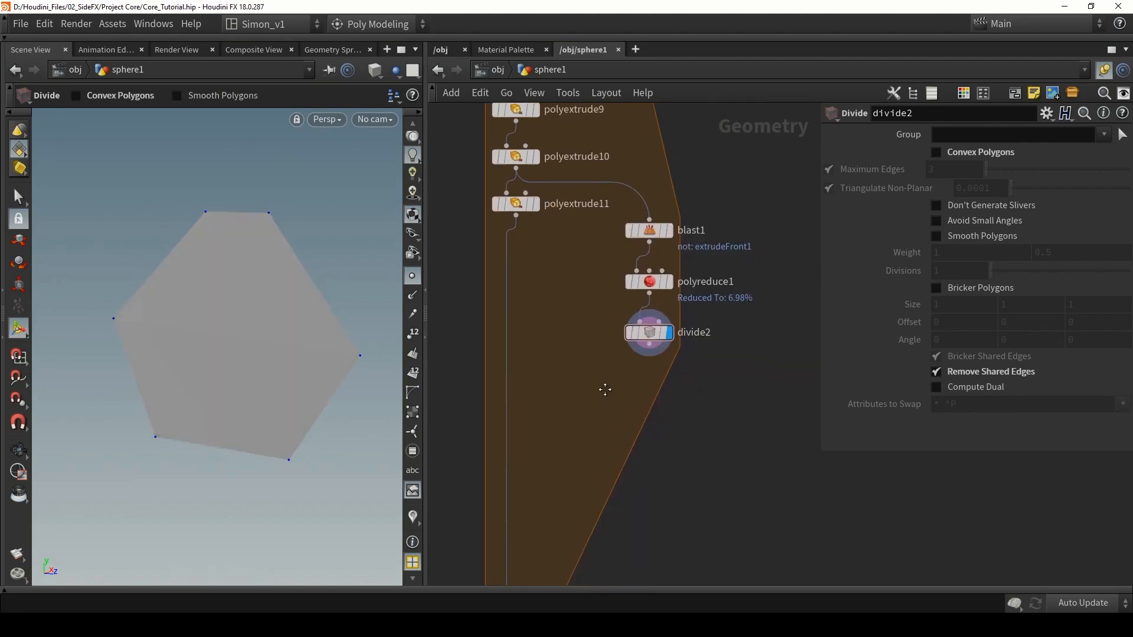
Step: Add a Convert Line node fed by divide2, align it beneath that node and display its result
{"action": "middle_click_drag", "start_coordinate": [604, 389], "coordinate": [588, 386]}
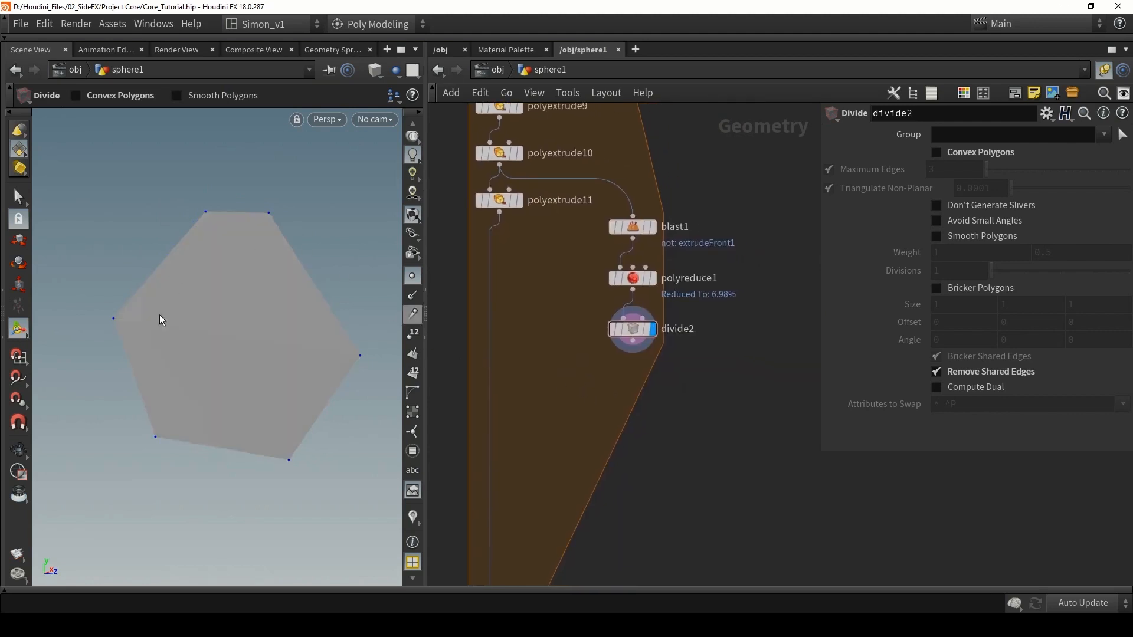
{"action": "key", "text": "Tab"}
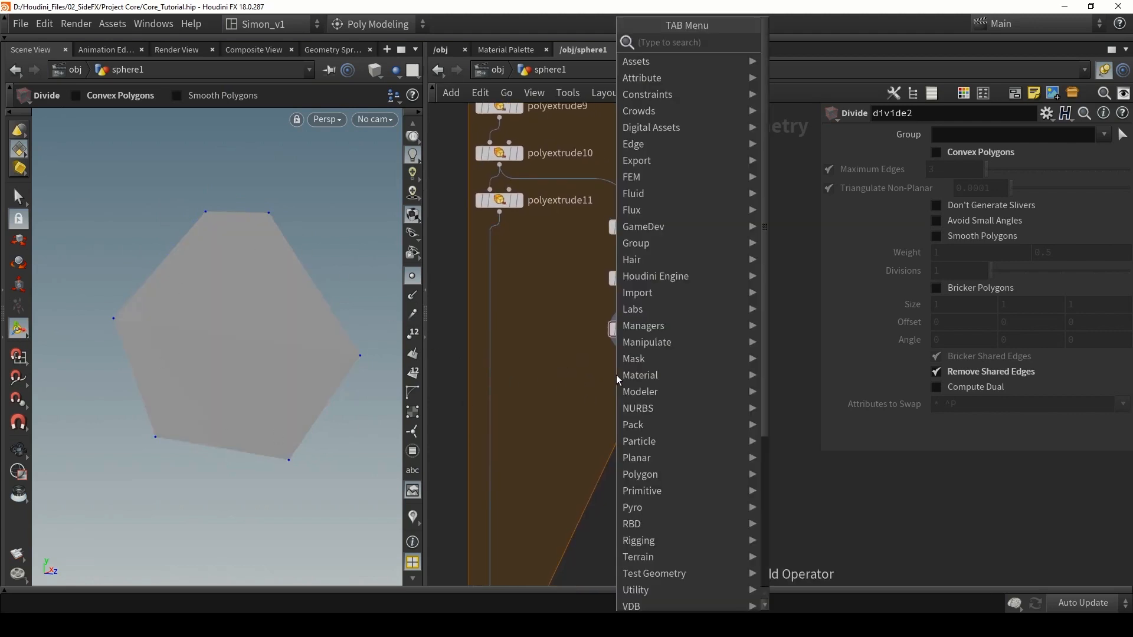
{"action": "type", "text": "con"}
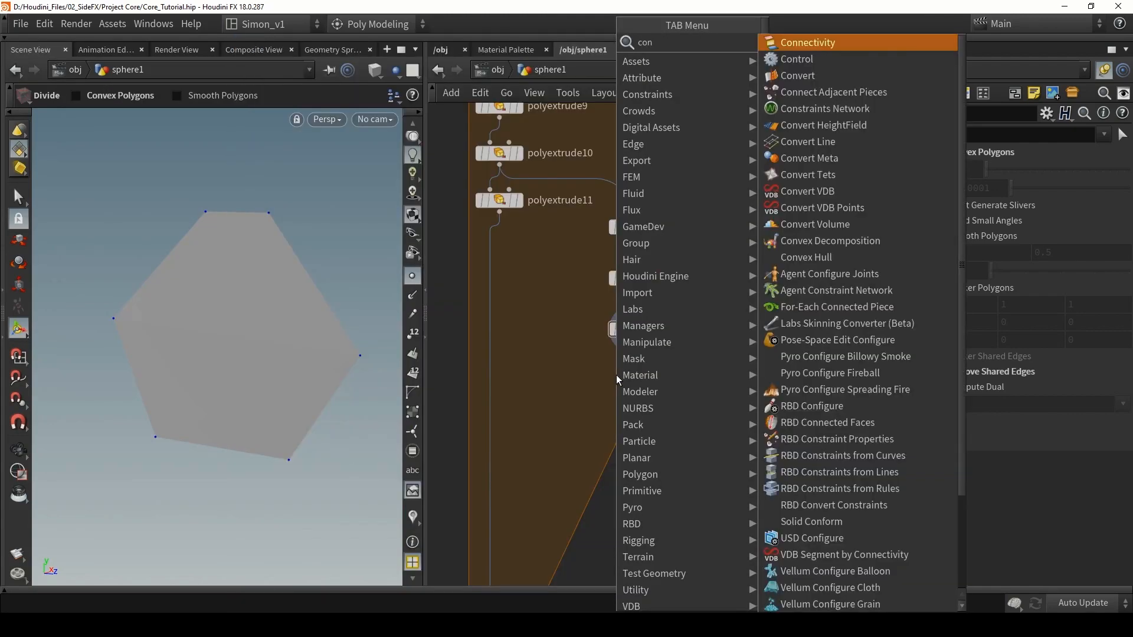
{"action": "type", "text": "v"}
{"action": "left_click_drag", "start_coordinate": [630, 330], "coordinate": [649, 397]}
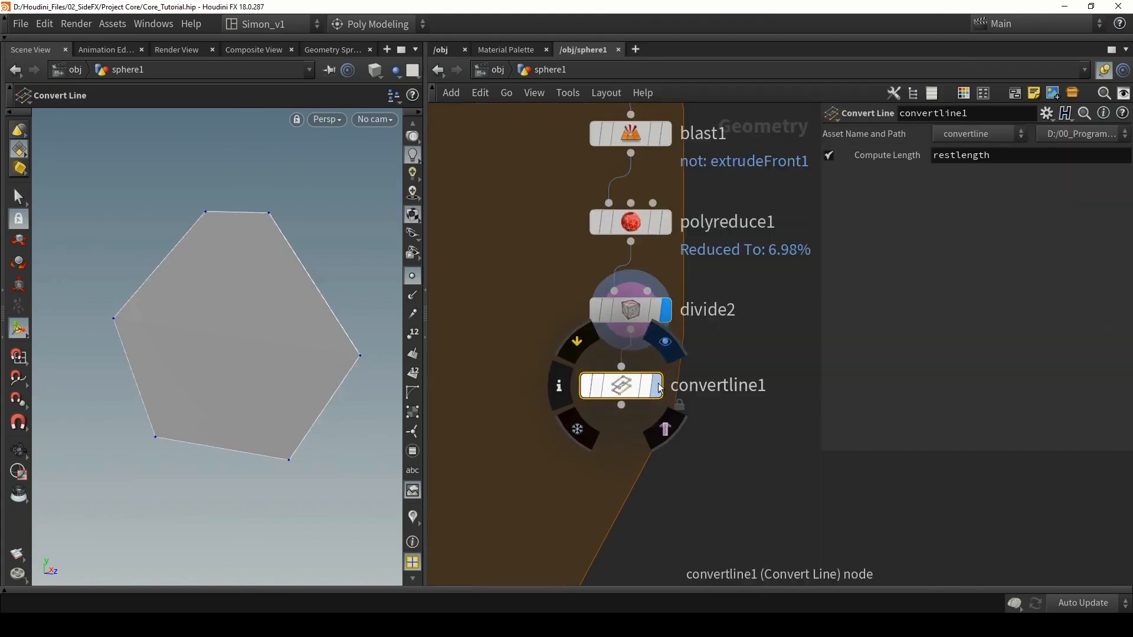
{"action": "left_click", "coordinate": [665, 342]}
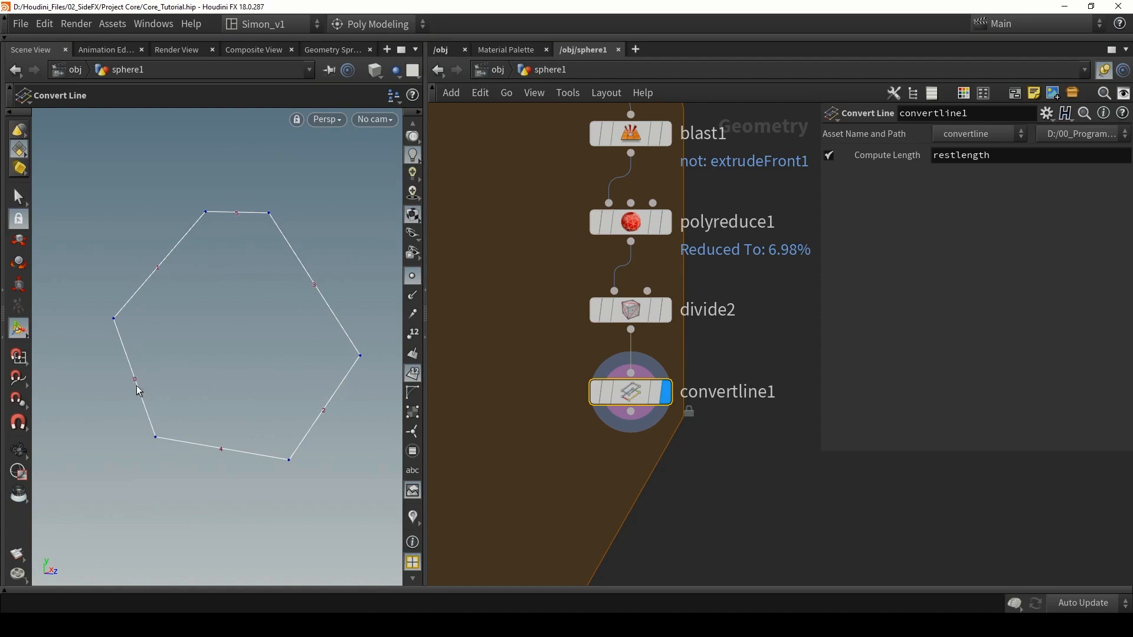
Step: Switch the display to divide2 and back to convertline1 to compare the polygon with its separate edge lines
{"action": "left_click", "coordinate": [665, 310]}
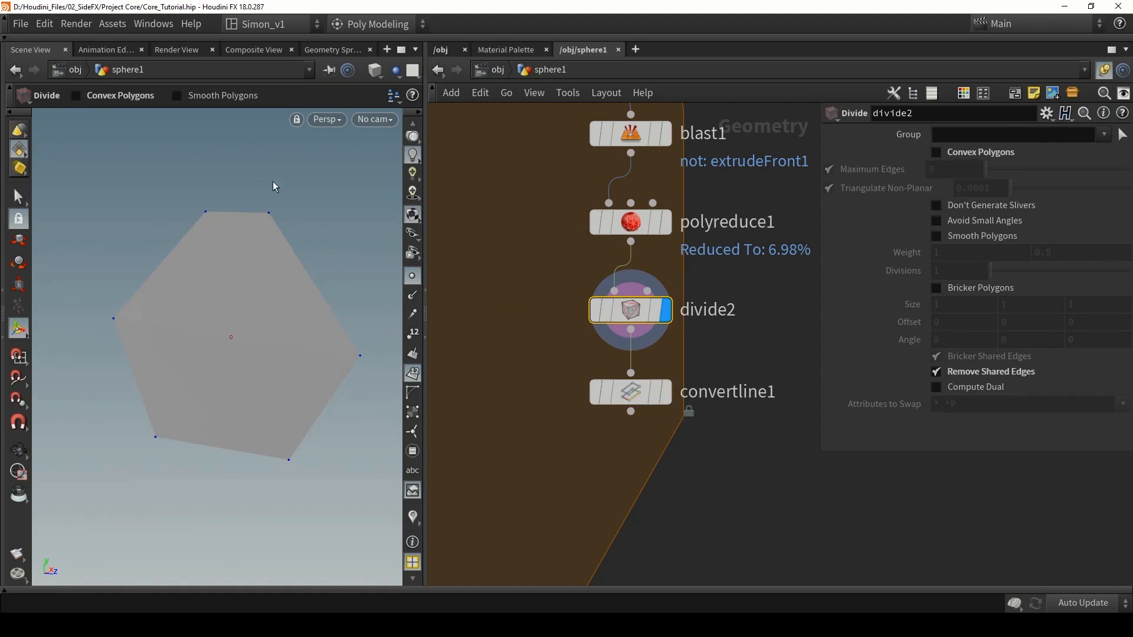
{"action": "left_click", "coordinate": [667, 394]}
{"action": "left_click", "coordinate": [622, 395]}
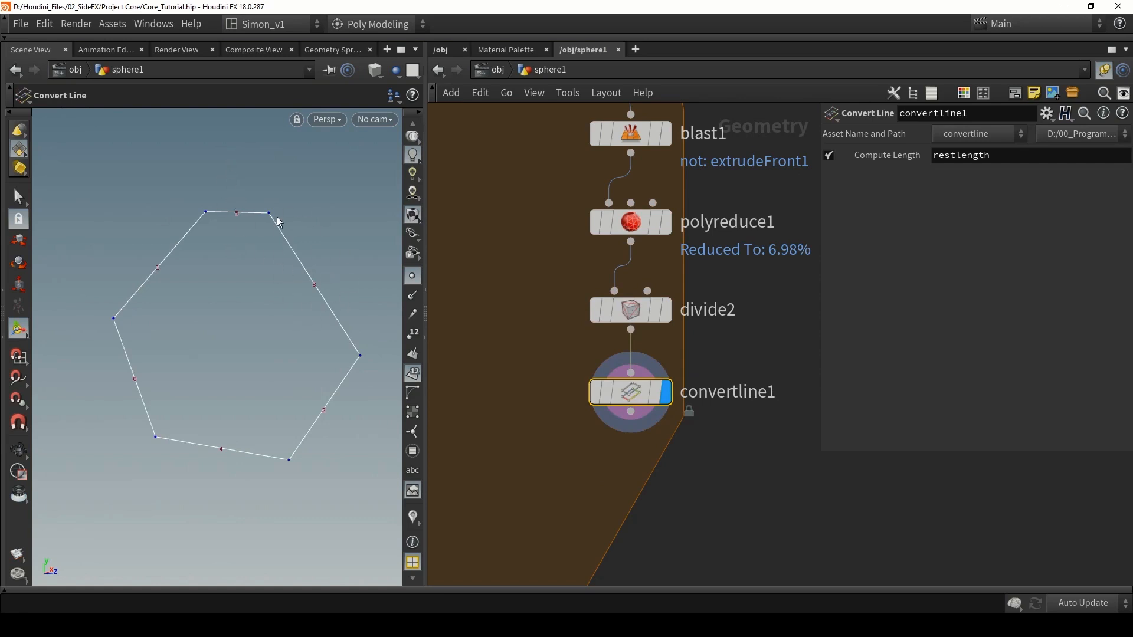
Step: Add a Carve node fed by convertline1, display it, and enable Second U at 0.75 so each line is trimmed at both ends
{"action": "middle_click_drag", "start_coordinate": [557, 436], "coordinate": [587, 331]}
{"action": "key", "text": "Tab"}
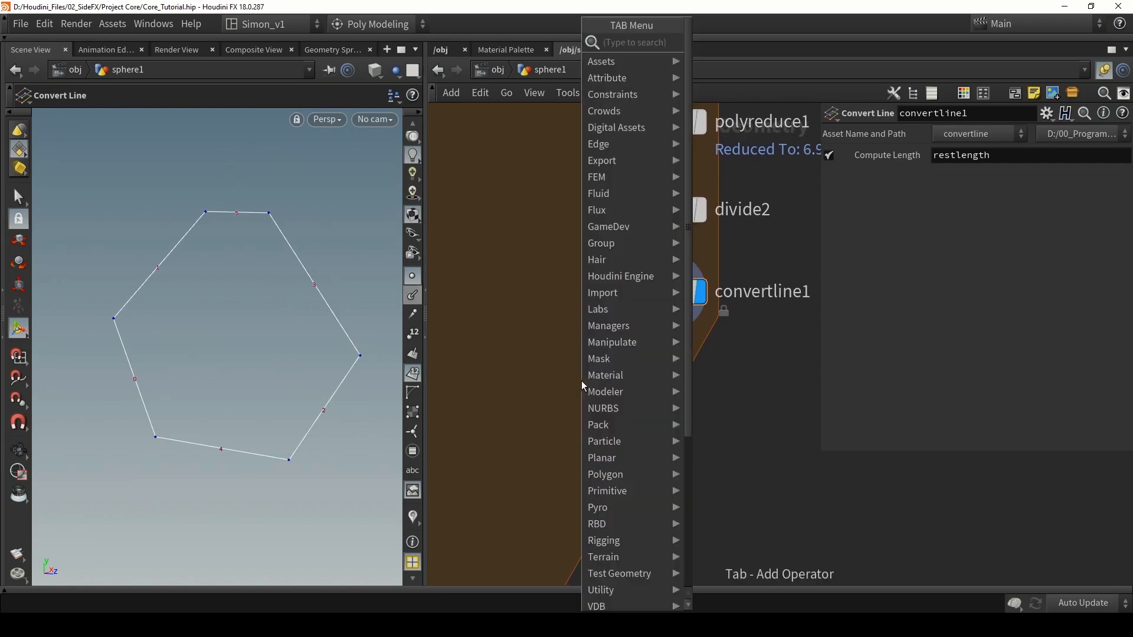
{"action": "type", "text": "carve"}
{"action": "key", "text": "Return"}
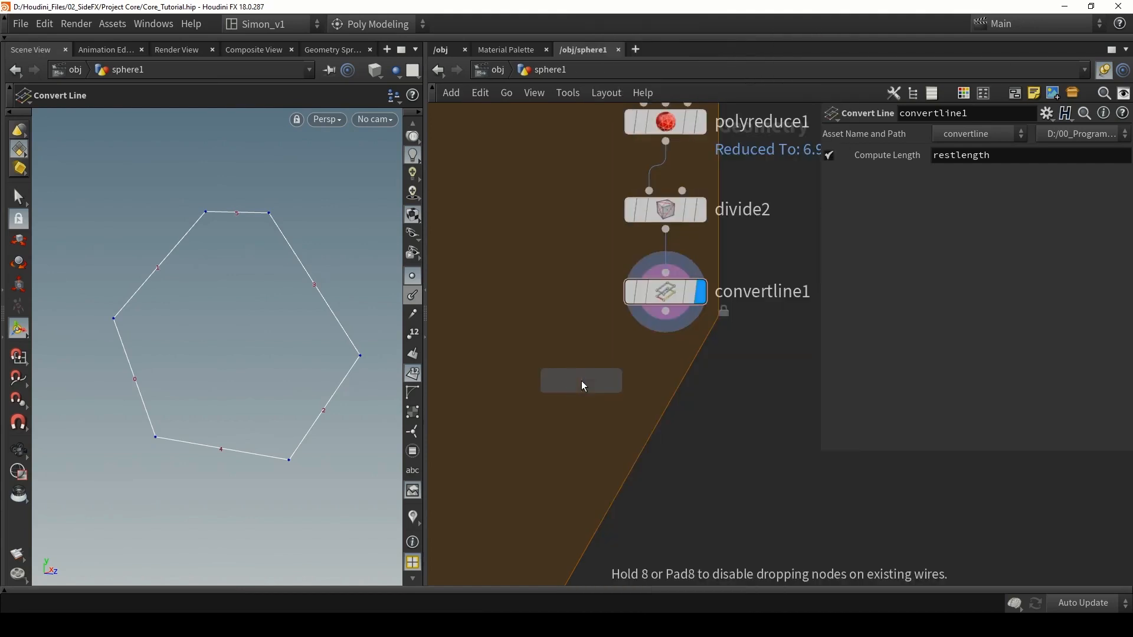
{"action": "left_click", "coordinate": [617, 392]}
{"action": "left_click_drag", "start_coordinate": [665, 312], "coordinate": [666, 373]}
{"action": "left_click", "coordinate": [658, 391]}
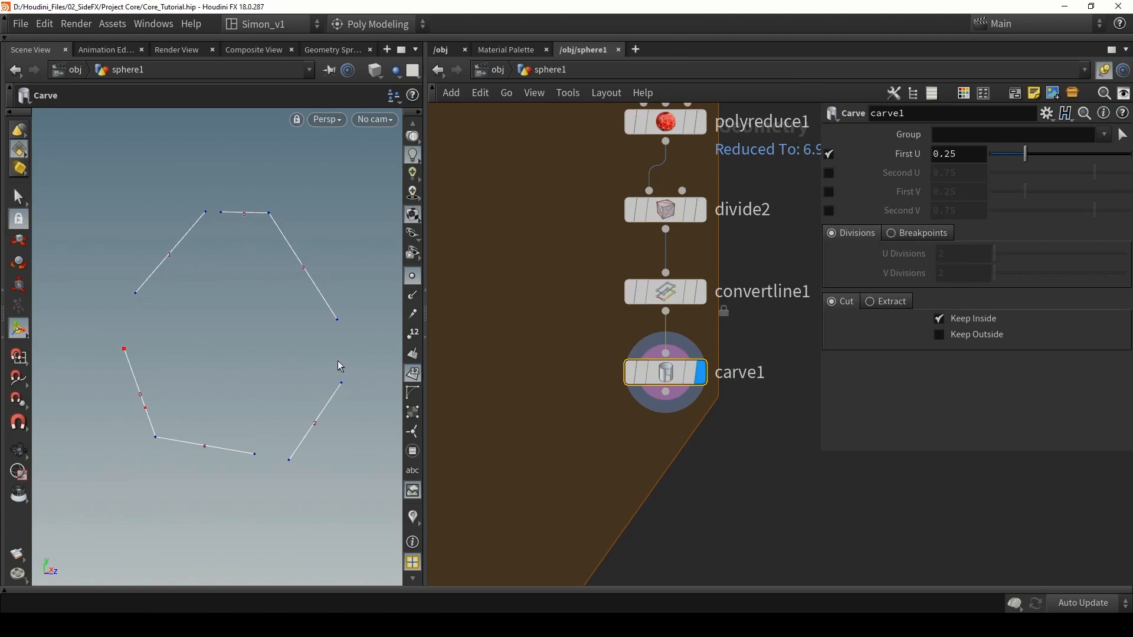
{"action": "left_click", "coordinate": [829, 173]}
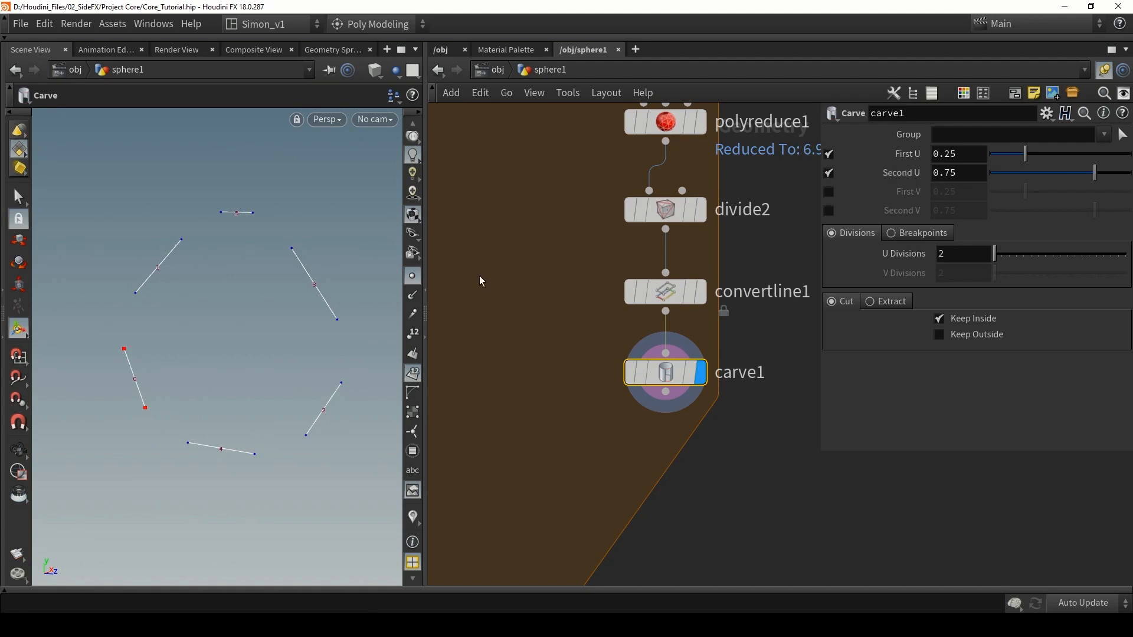
Step: Overlay convertline1 as a template to compare the carved segments with the full outline, and remove the overlay
{"action": "left_click", "coordinate": [691, 289]}
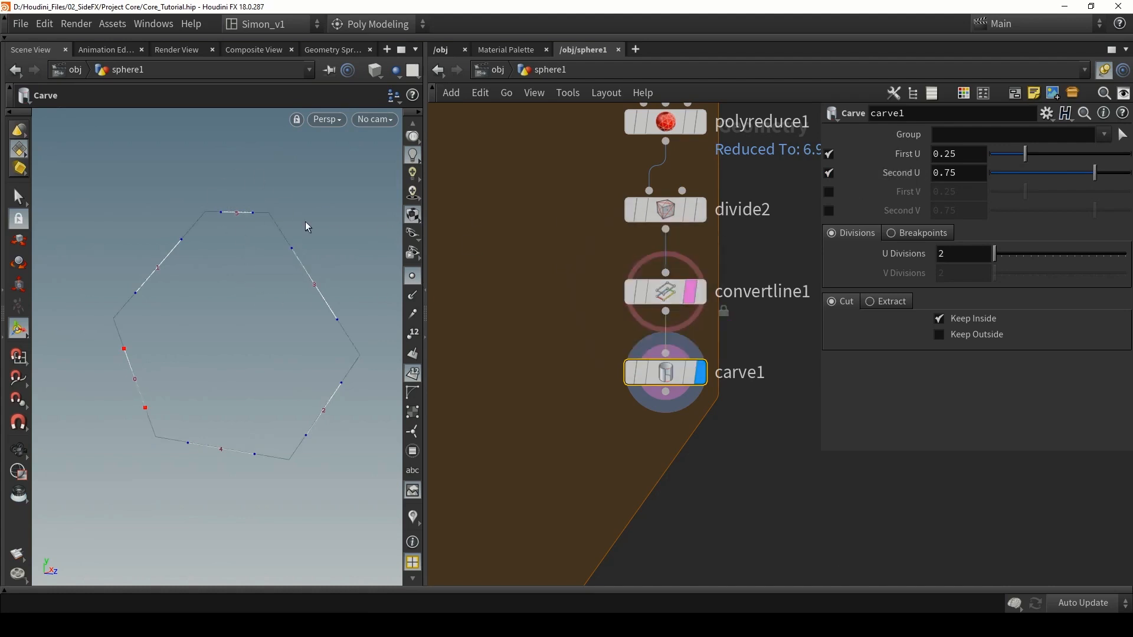
{"action": "key", "text": "Escape"}
{"action": "left_click_drag", "start_coordinate": [258, 215], "coordinate": [275, 232]}
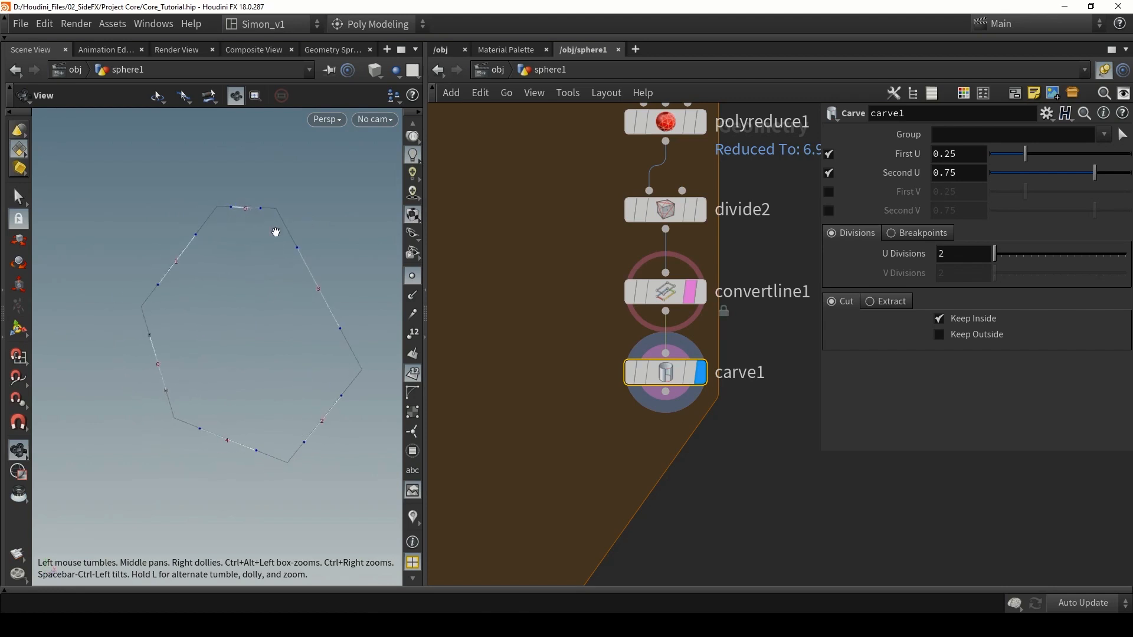
{"action": "left_click", "coordinate": [689, 289]}
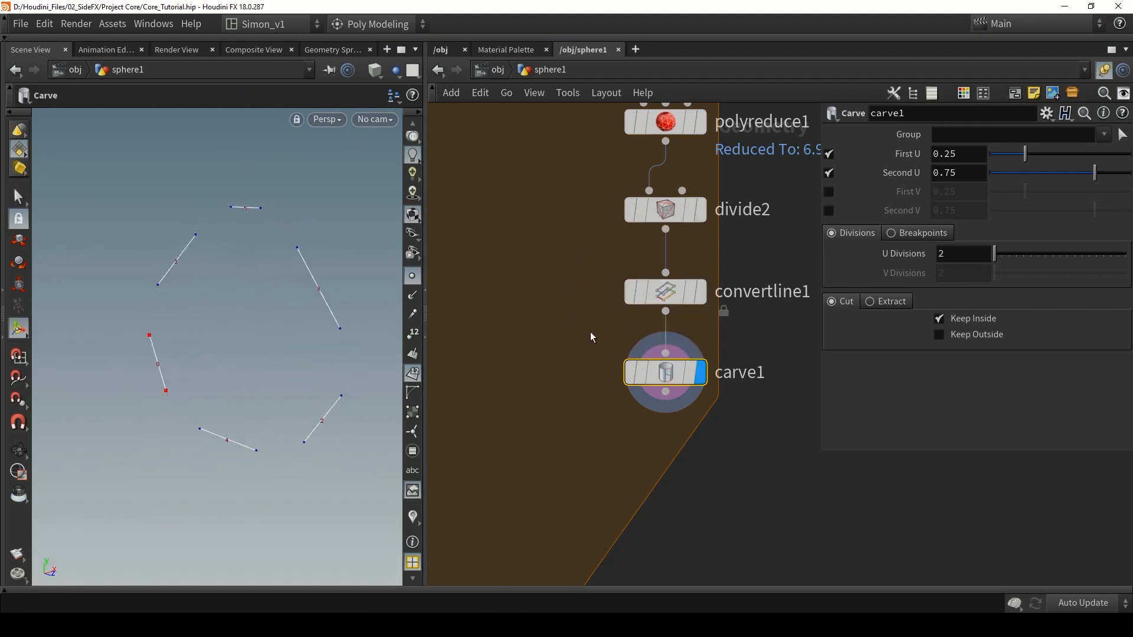
Step: Add a Sweep node with carve1 as its first input, align it beneath carve1 and display its result
{"action": "middle_click_drag", "start_coordinate": [551, 396], "coordinate": [583, 324]}
{"action": "key", "text": "Tab"}
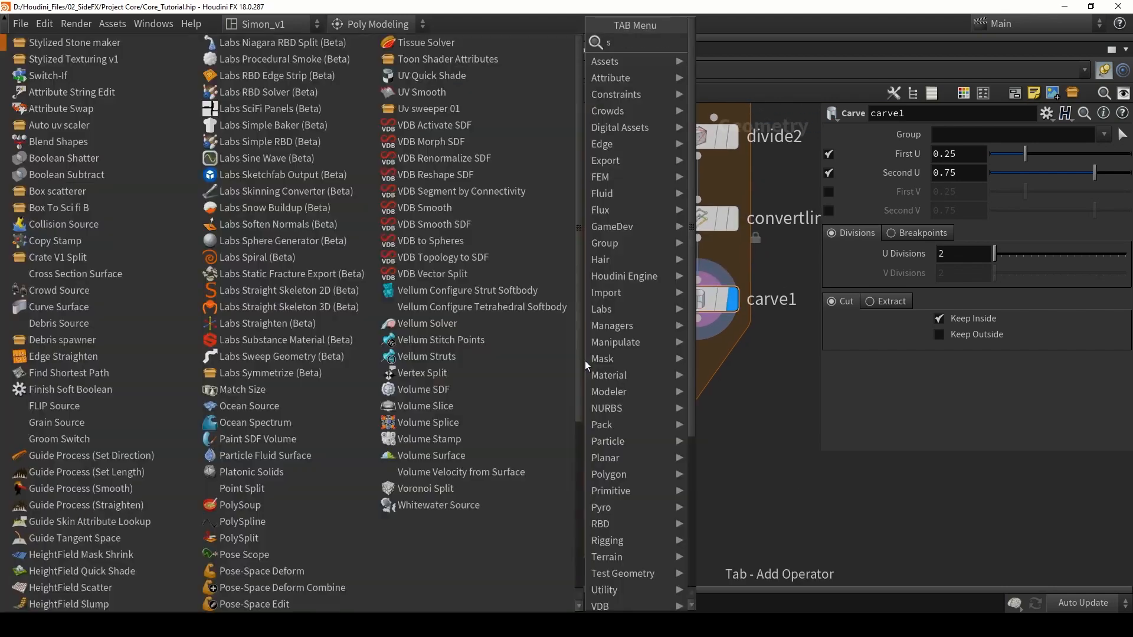
{"action": "type", "text": "swe"}
{"action": "key", "text": "Return"}
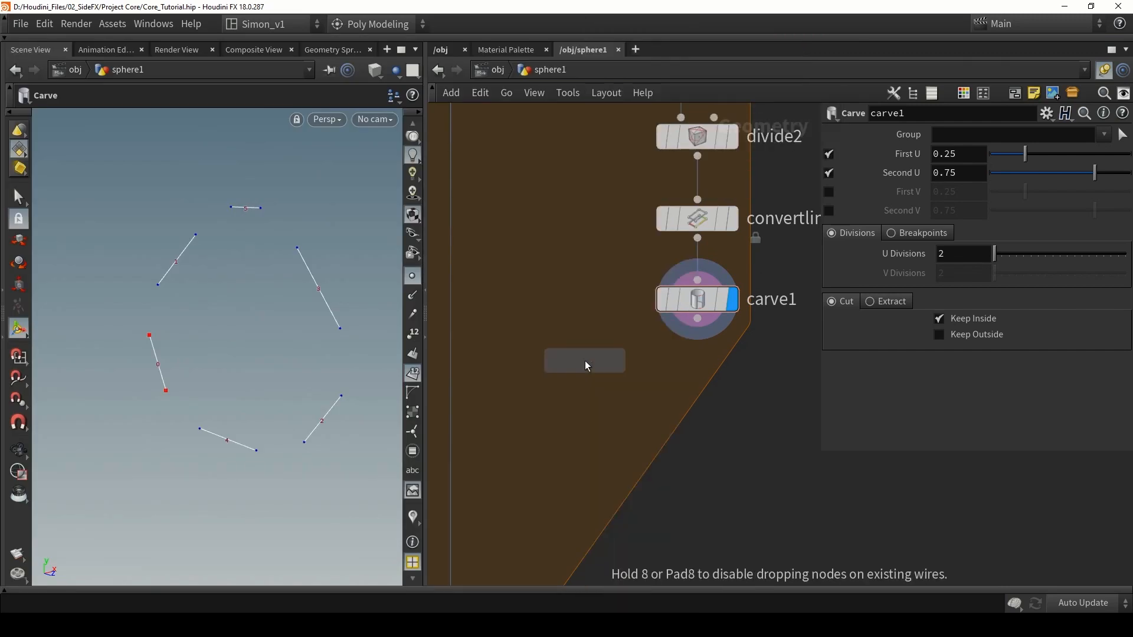
{"action": "left_click", "coordinate": [647, 399]}
{"action": "left_click", "coordinate": [697, 319]}
{"action": "left_click", "coordinate": [631, 381]}
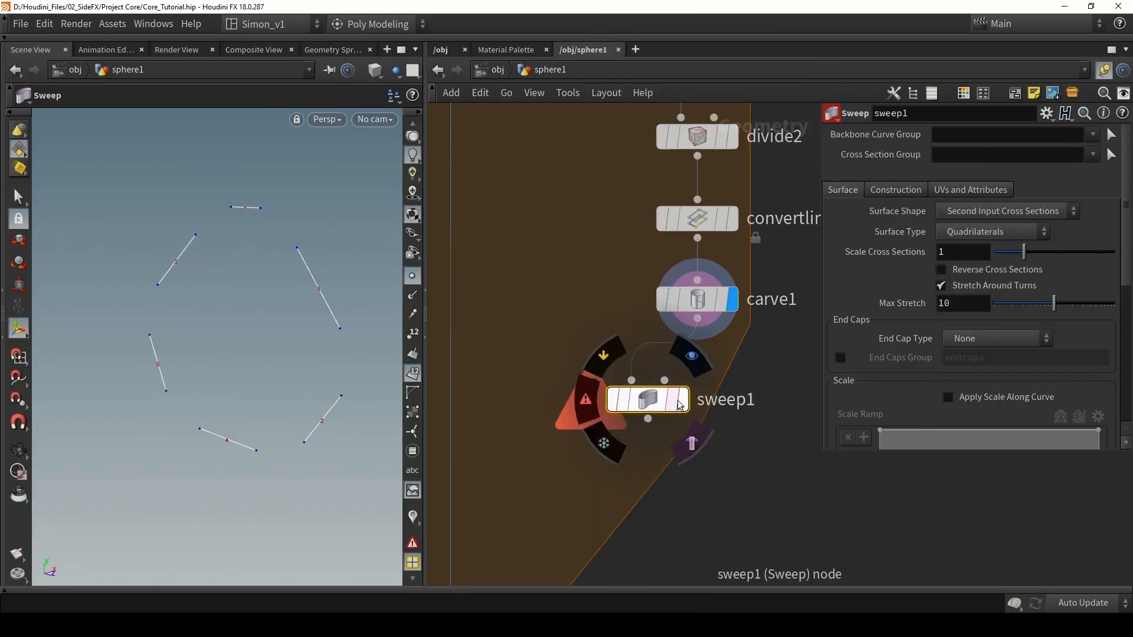
{"action": "left_click_drag", "start_coordinate": [649, 398], "coordinate": [700, 391]}
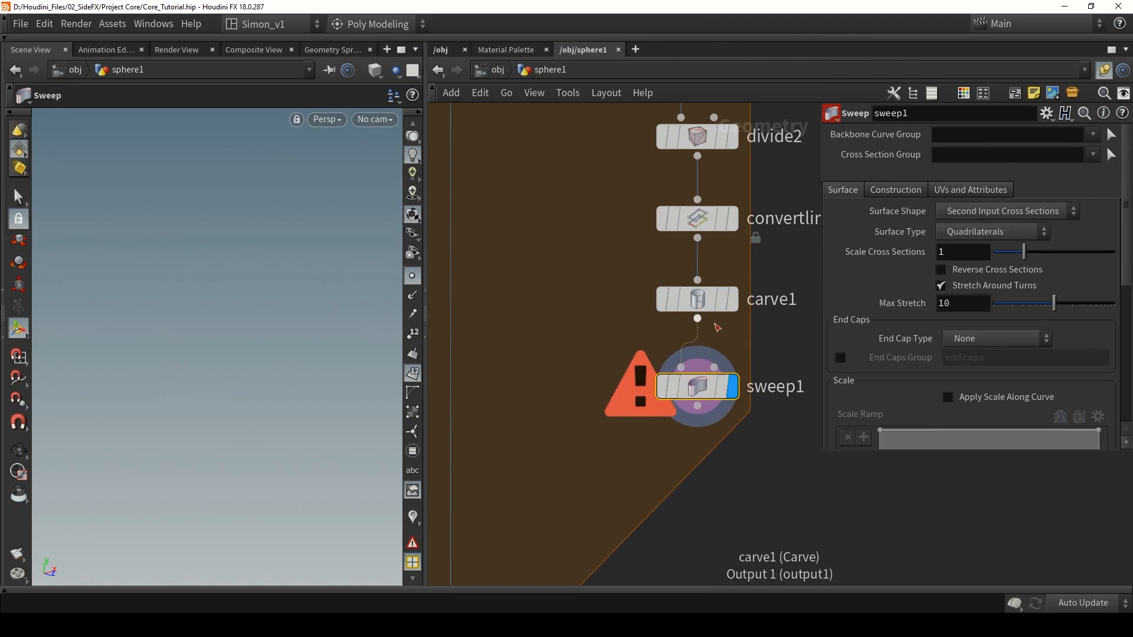
Step: Set sweep1's surface shape to Round Tube with a radius of 0.01
{"action": "left_click", "coordinate": [965, 211]}
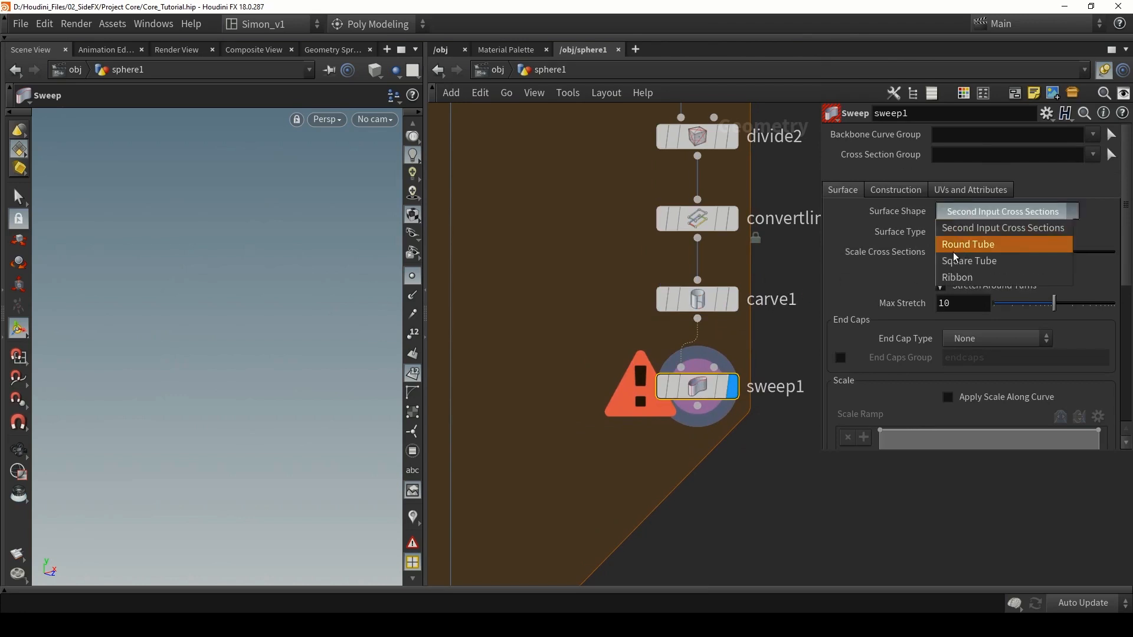
{"action": "left_click", "coordinate": [973, 245]}
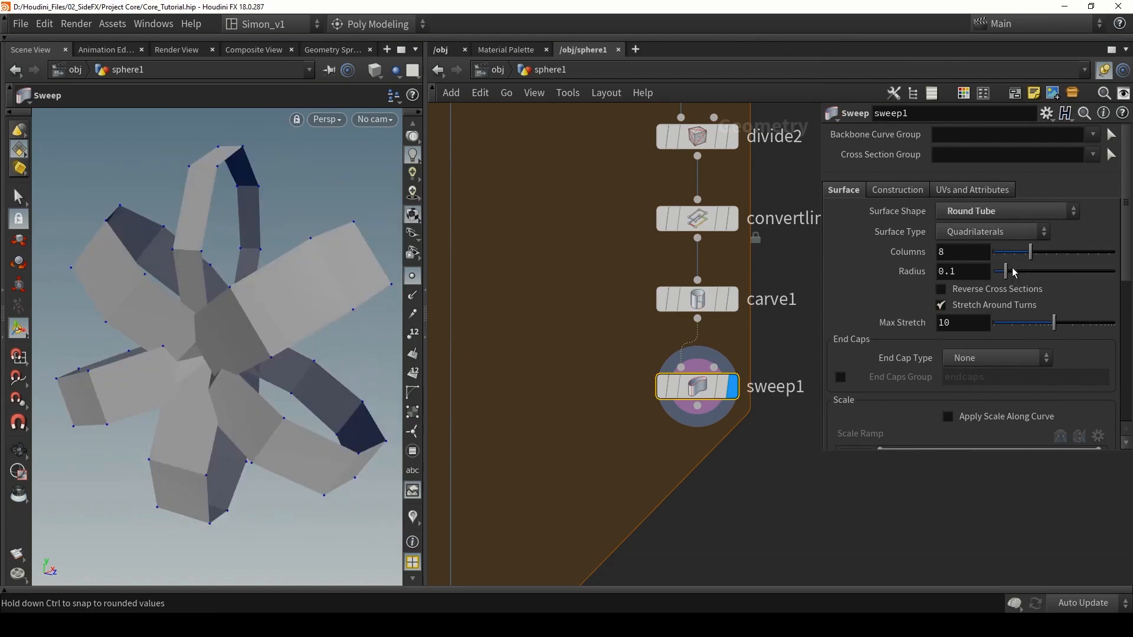
{"action": "left_click_drag", "start_coordinate": [1003, 274], "coordinate": [995, 271]}
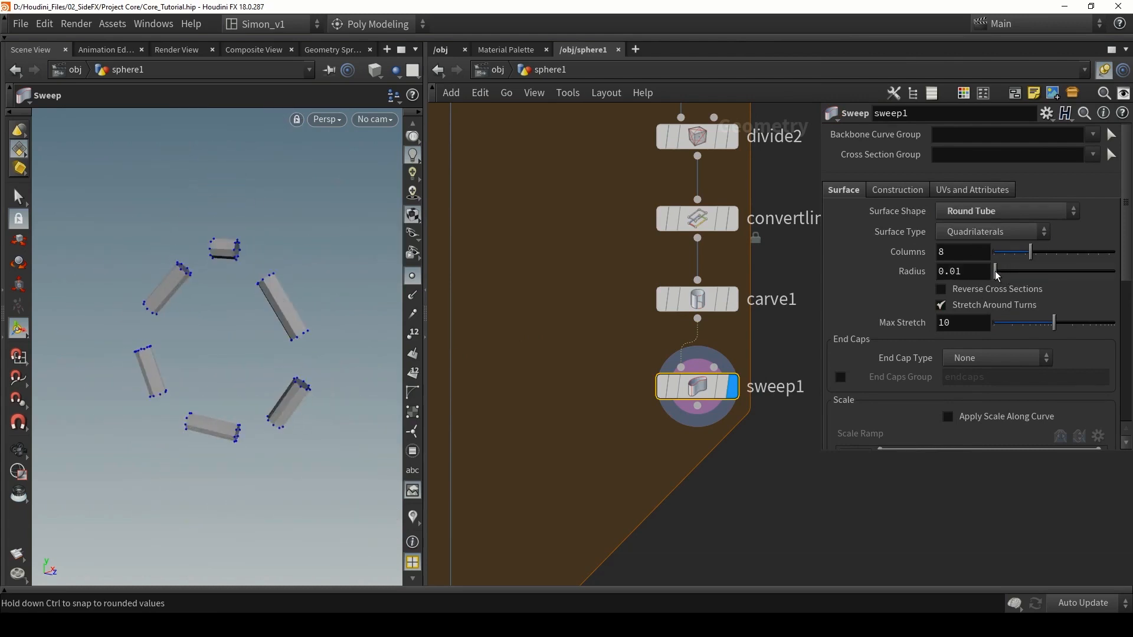
Step: Try Single Polygon end caps on sweep1, settle on the Grid end cap type, and hide the point markers
{"action": "left_click", "coordinate": [991, 361]}
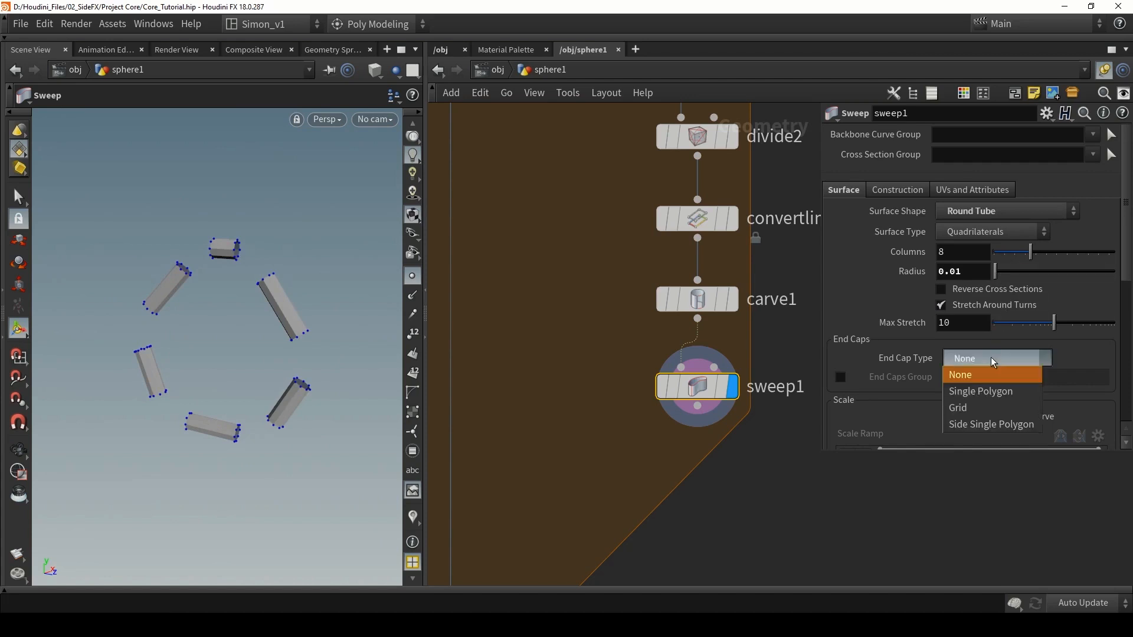
{"action": "left_click", "coordinate": [978, 391]}
{"action": "left_click_drag", "start_coordinate": [242, 354], "coordinate": [250, 271], "text": "alt"}
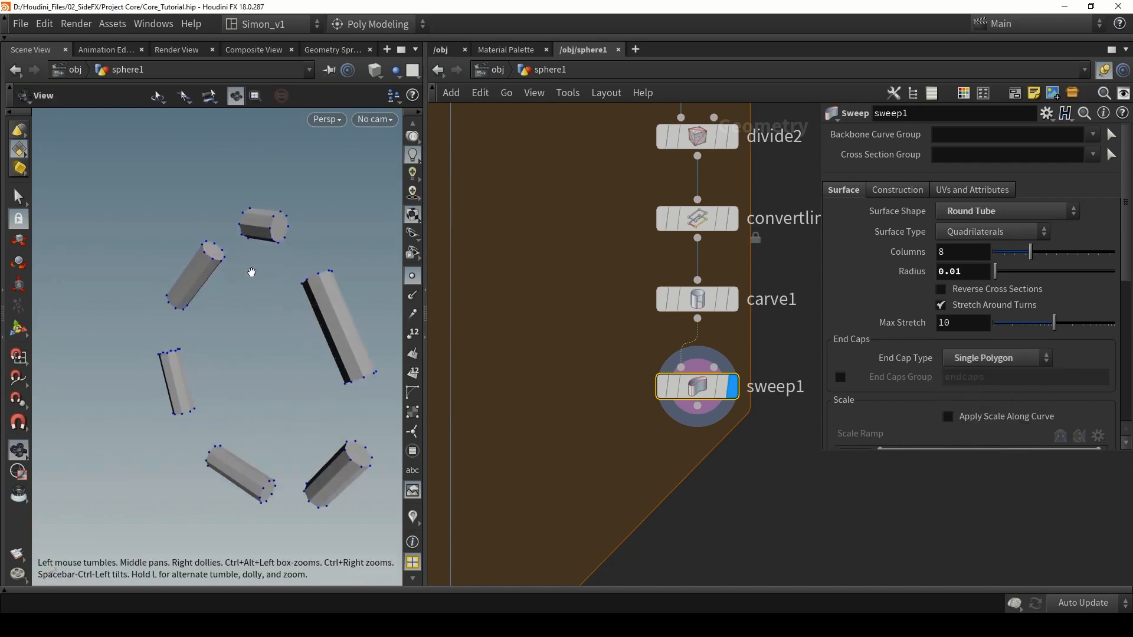
{"action": "left_click", "coordinate": [990, 358]}
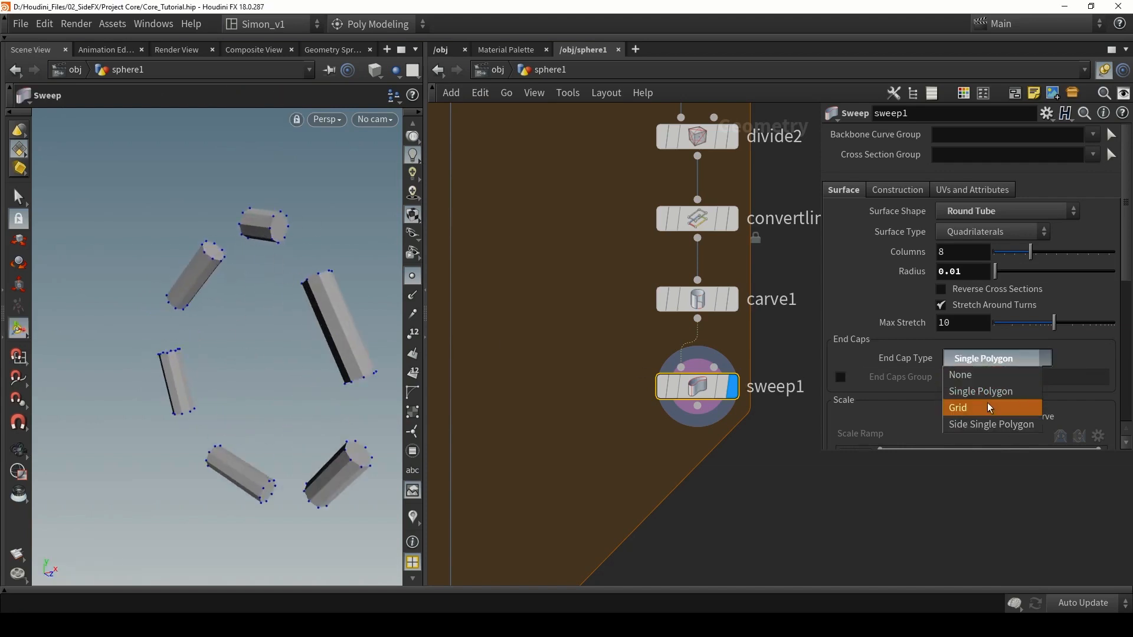
{"action": "left_click", "coordinate": [984, 409]}
{"action": "left_click_drag", "start_coordinate": [254, 253], "coordinate": [179, 210], "text": "alt"}
{"action": "left_click", "coordinate": [412, 277]}
Step: Add a Boolean node with polyextrude11 as the first input and sweep1 as the second, and display it
{"action": "scroll", "coordinate": [637, 368], "scroll_direction": "down", "scroll_amount": 3}
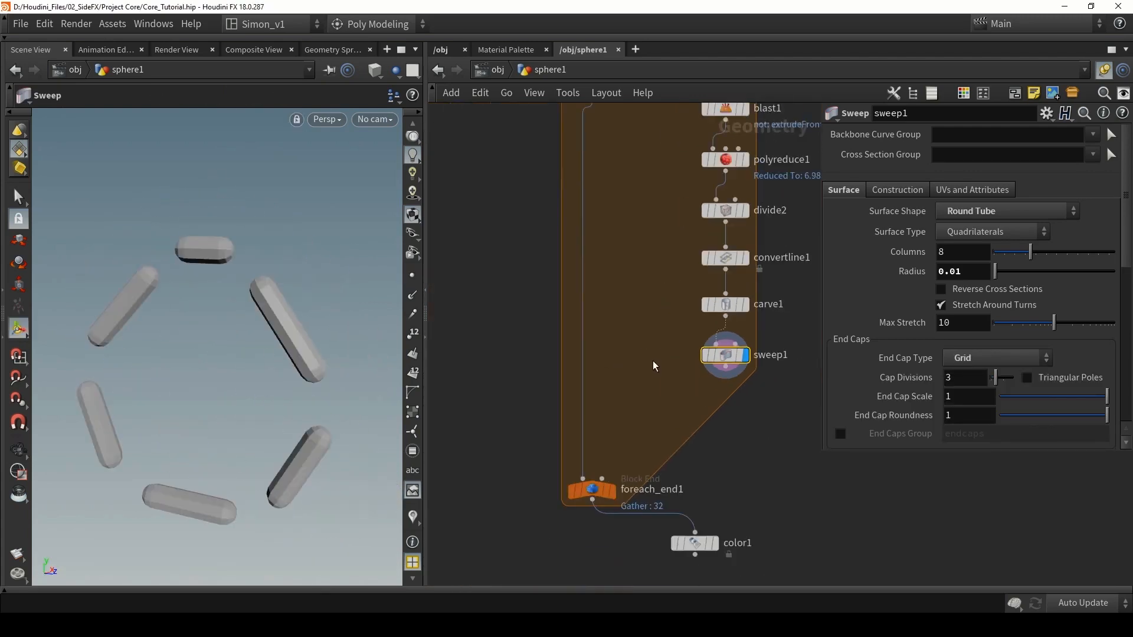
{"action": "scroll", "coordinate": [653, 386], "scroll_direction": "down", "scroll_amount": 2}
{"action": "key", "text": "Tab"}
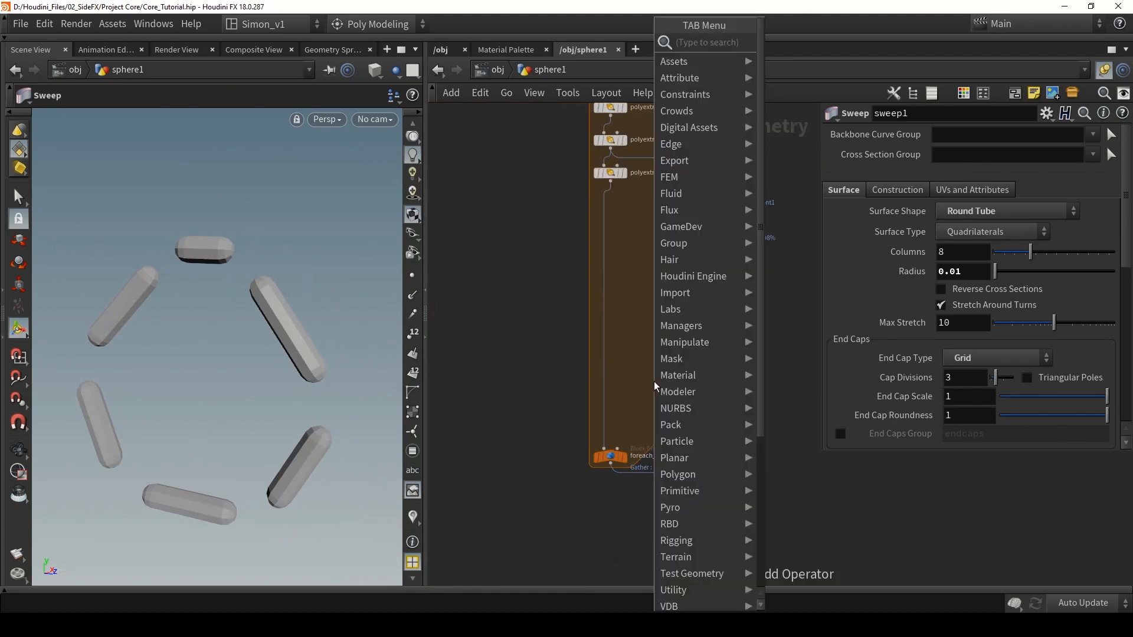
{"action": "key", "text": "Escape"}
{"action": "left_click", "coordinate": [654, 403]}
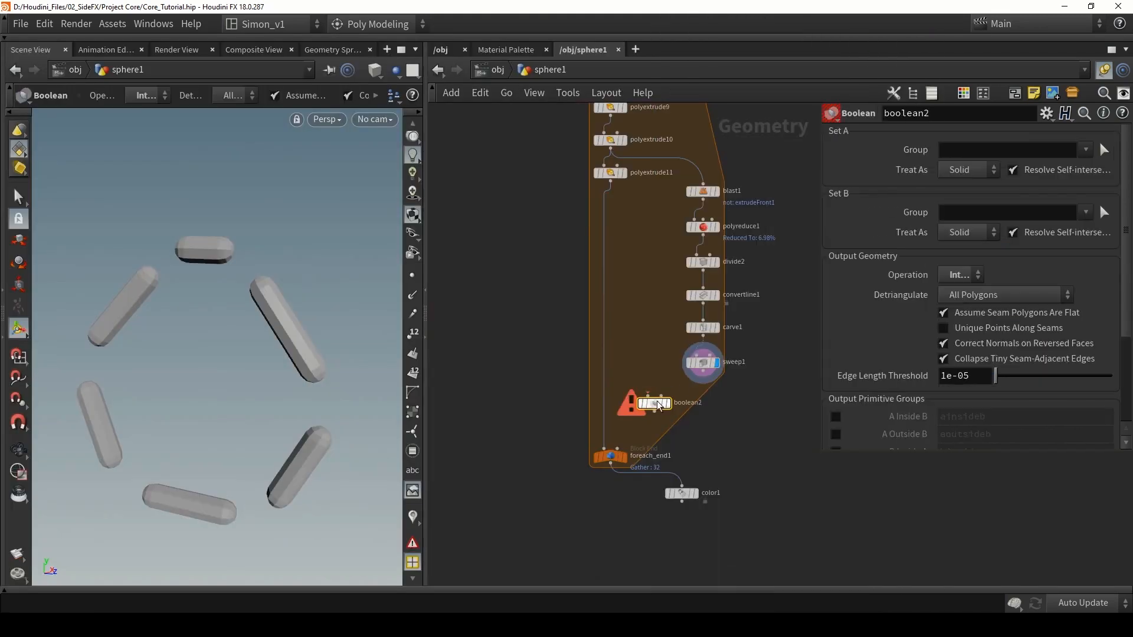
{"action": "scroll", "coordinate": [685, 379], "scroll_direction": "up", "scroll_amount": 2}
{"action": "left_click_drag", "start_coordinate": [709, 367], "coordinate": [650, 403]}
{"action": "middle_click_drag", "start_coordinate": [595, 208], "coordinate": [612, 257]}
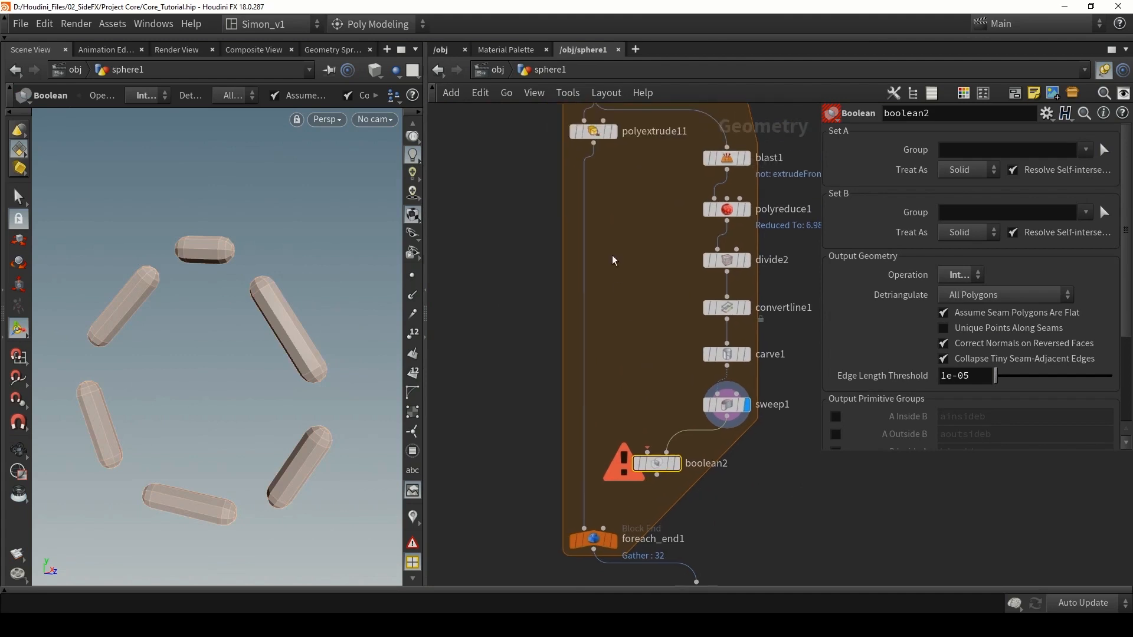
{"action": "left_click_drag", "start_coordinate": [593, 148], "coordinate": [648, 452]}
{"action": "left_click", "coordinate": [676, 464]}
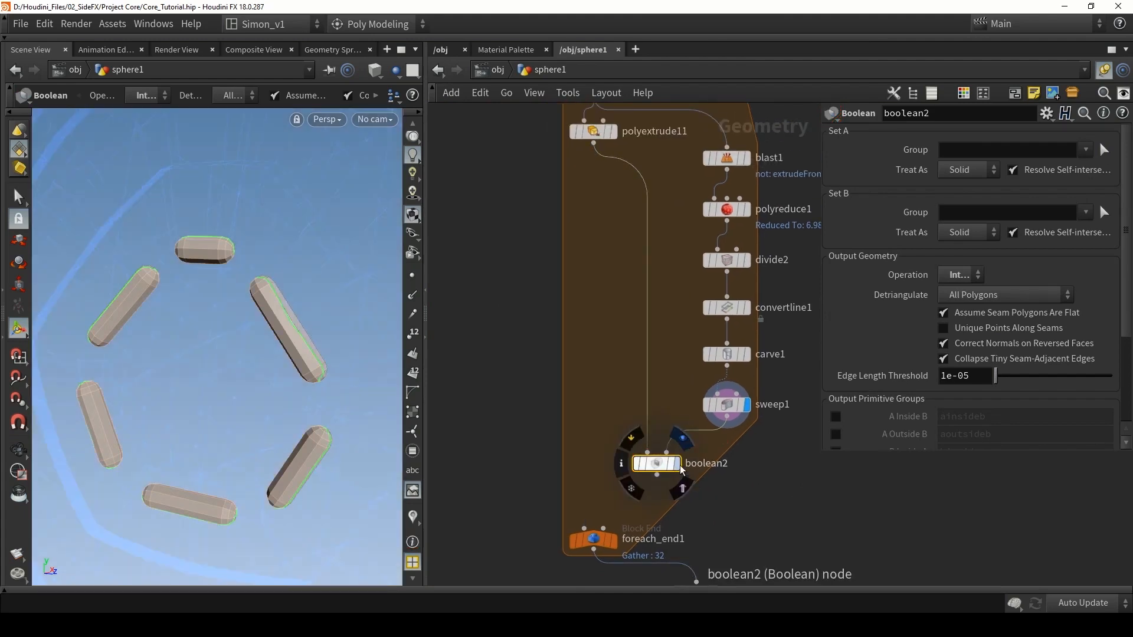
Step: Set boolean2's operation to Subtract and inspect the capsule grooves cut into the panel
{"action": "left_click", "coordinate": [960, 274]}
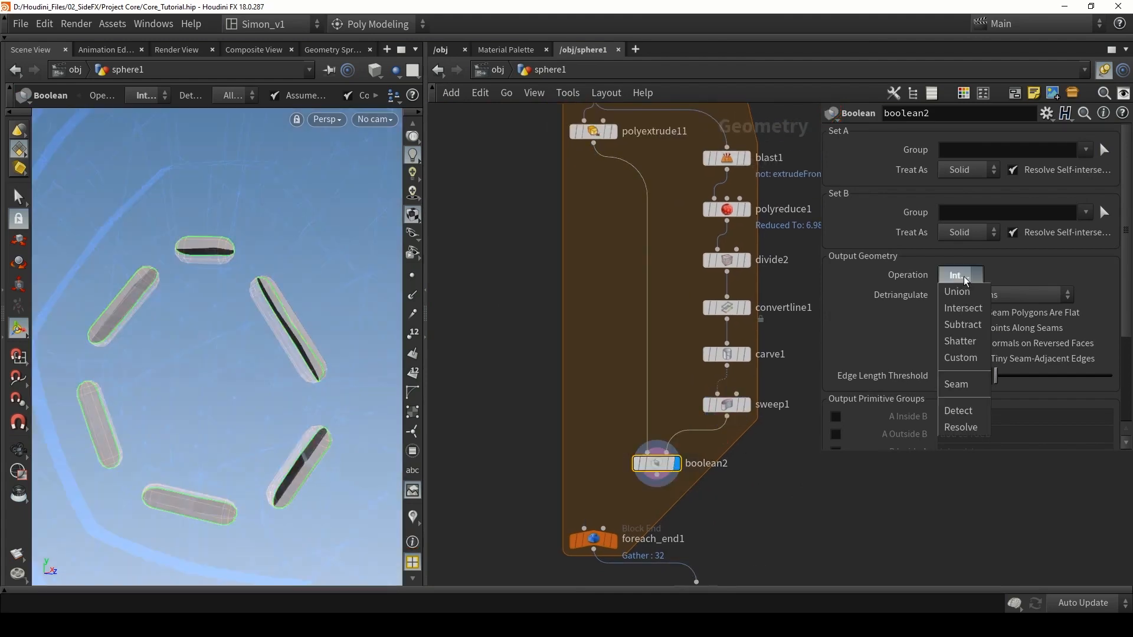
{"action": "left_click", "coordinate": [963, 326]}
{"action": "mouse_move", "coordinate": [214, 316]}
{"action": "left_mouse_down", "text": "alt"}
{"action": "mouse_move", "coordinate": [243, 307]}
{"action": "mouse_move", "coordinate": [224, 288]}
{"action": "mouse_move", "coordinate": [251, 325]}
{"action": "mouse_move", "coordinate": [223, 336]}
{"action": "mouse_move", "coordinate": [203, 327]}
{"action": "mouse_move", "coordinate": [285, 330]}
{"action": "left_mouse_up", "text": "alt"}
{"action": "scroll", "coordinate": [252, 325], "scroll_direction": "down", "scroll_amount": 3}
{"action": "key", "text": "shift+w"}
{"action": "key", "text": "shift+w"}
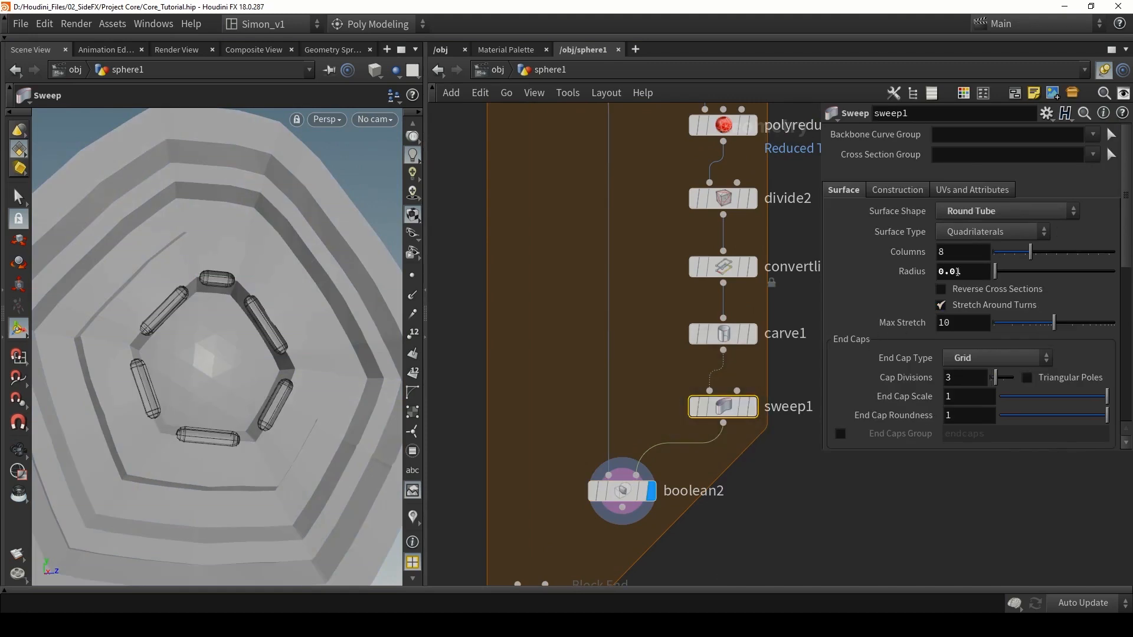
{"action": "middle_click_drag", "start_coordinate": [957, 271], "coordinate": [1026, 321]}
Step: Shorten the segments on carve1 by setting First U to 0.3 and Second U to 0.6
{"action": "left_click", "coordinate": [732, 333]}
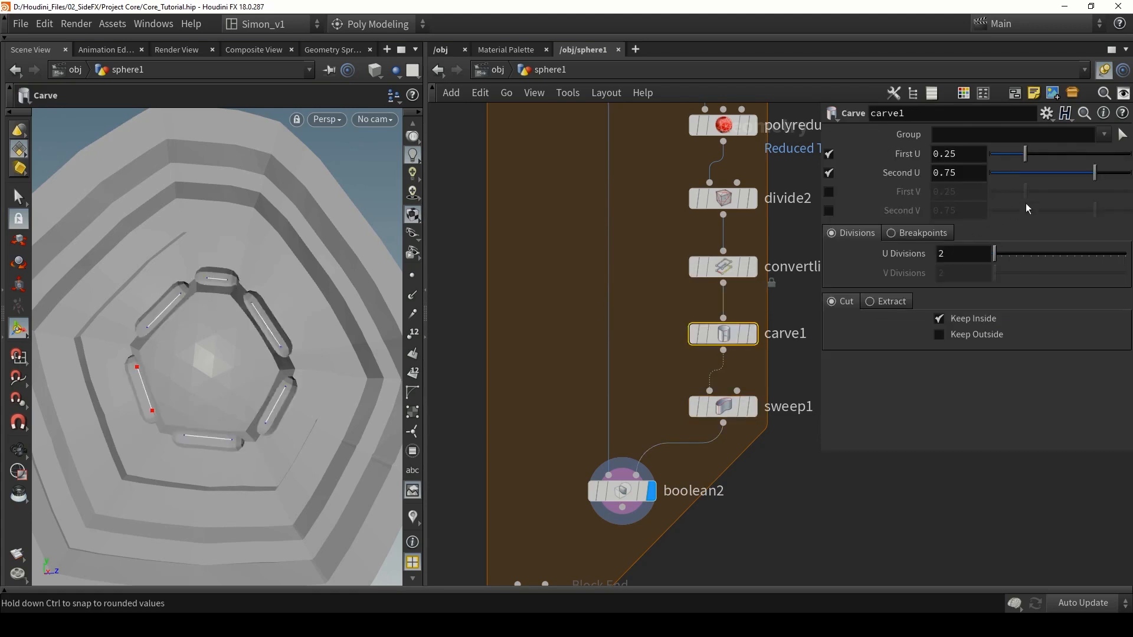
{"action": "left_click_drag", "start_coordinate": [1024, 157], "coordinate": [1039, 157]}
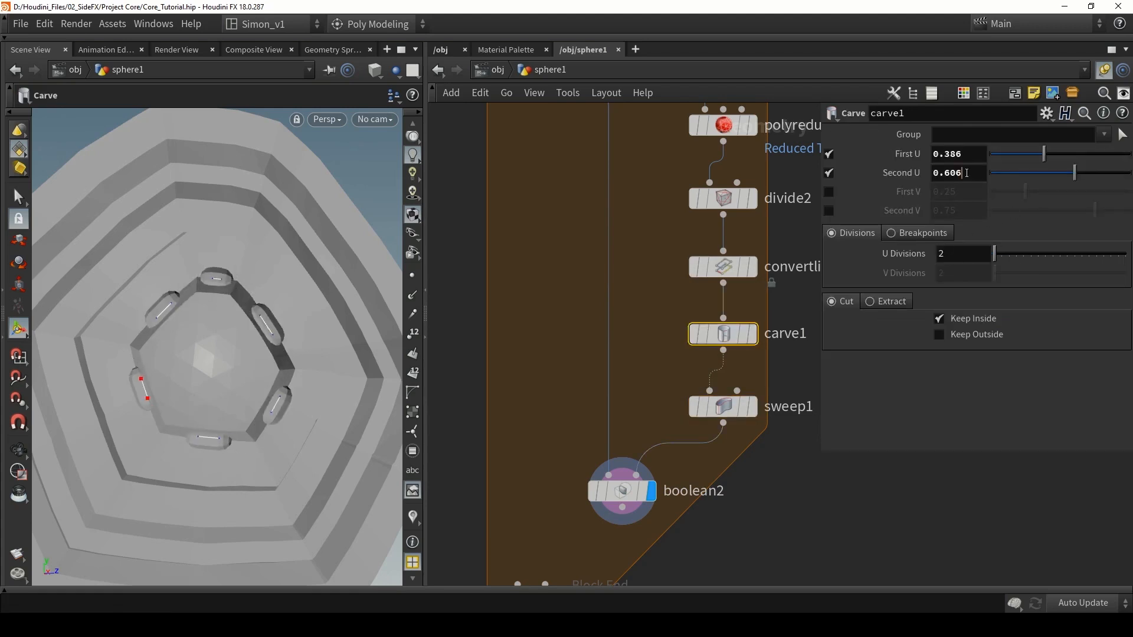
{"action": "left_click", "coordinate": [967, 173]}
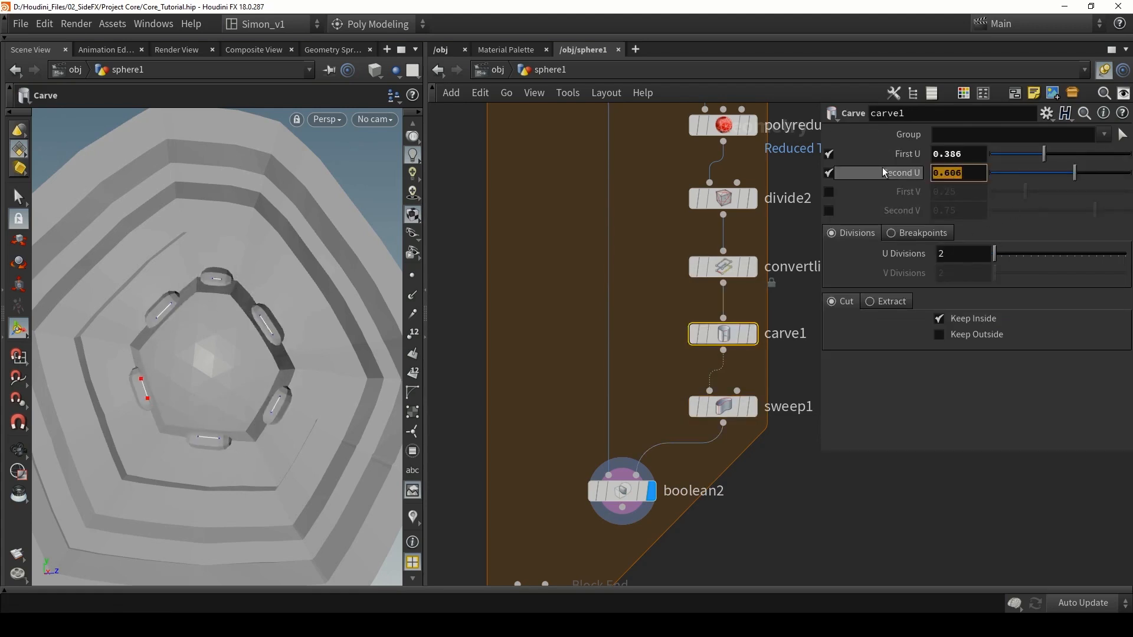
{"action": "type", "text": ".3"}
{"action": "key", "text": "Return"}
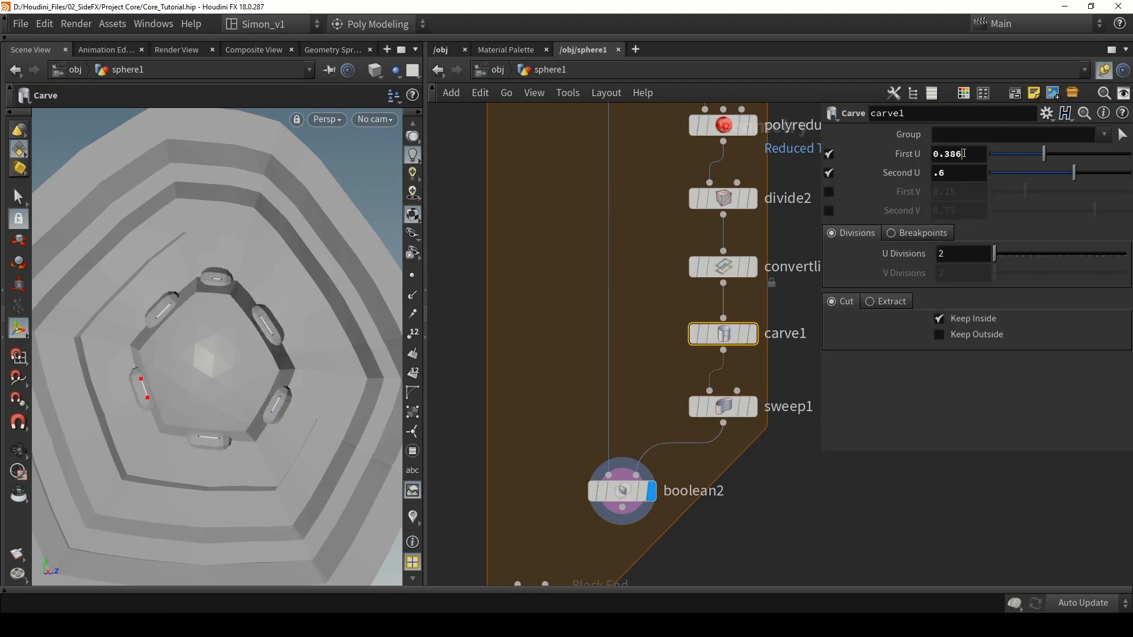
{"action": "left_click", "coordinate": [947, 154]}
{"action": "type", "text": ".3\\"}
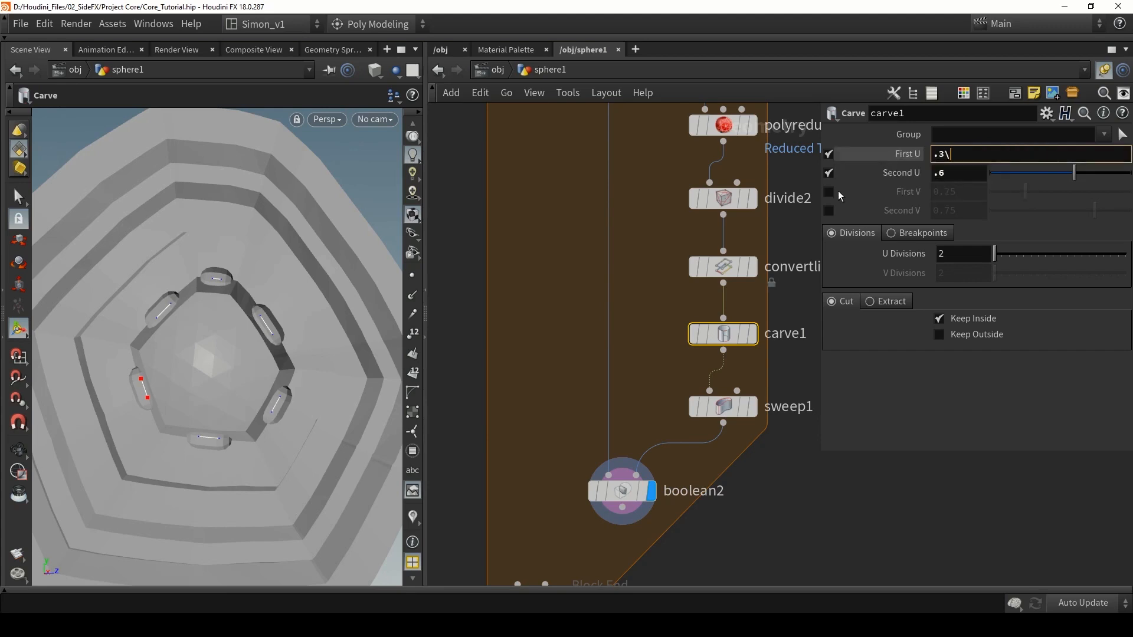
{"action": "key", "text": "Return"}
Step: Connect boolean2 to the first input of foreach_end1 and display the loop's result
{"action": "left_click", "coordinate": [508, 404]}
{"action": "middle_click_drag", "start_coordinate": [508, 405], "coordinate": [603, 283]}
{"action": "scroll", "coordinate": [603, 283], "scroll_direction": "down", "scroll_amount": 3}
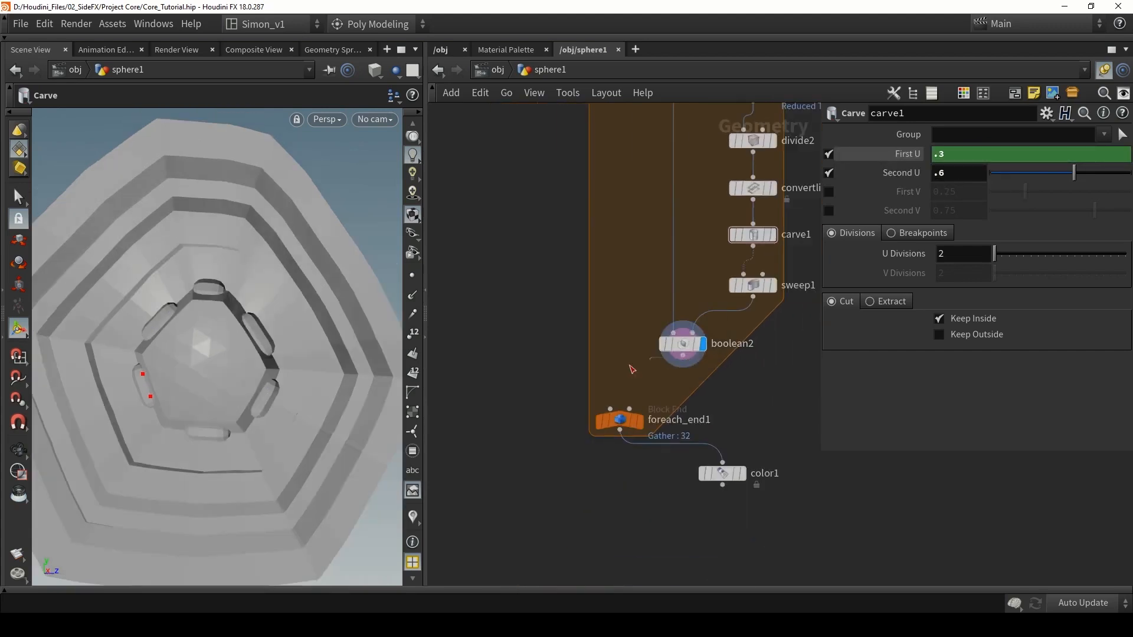
{"action": "left_click", "coordinate": [623, 424]}
{"action": "key", "text": "r"}
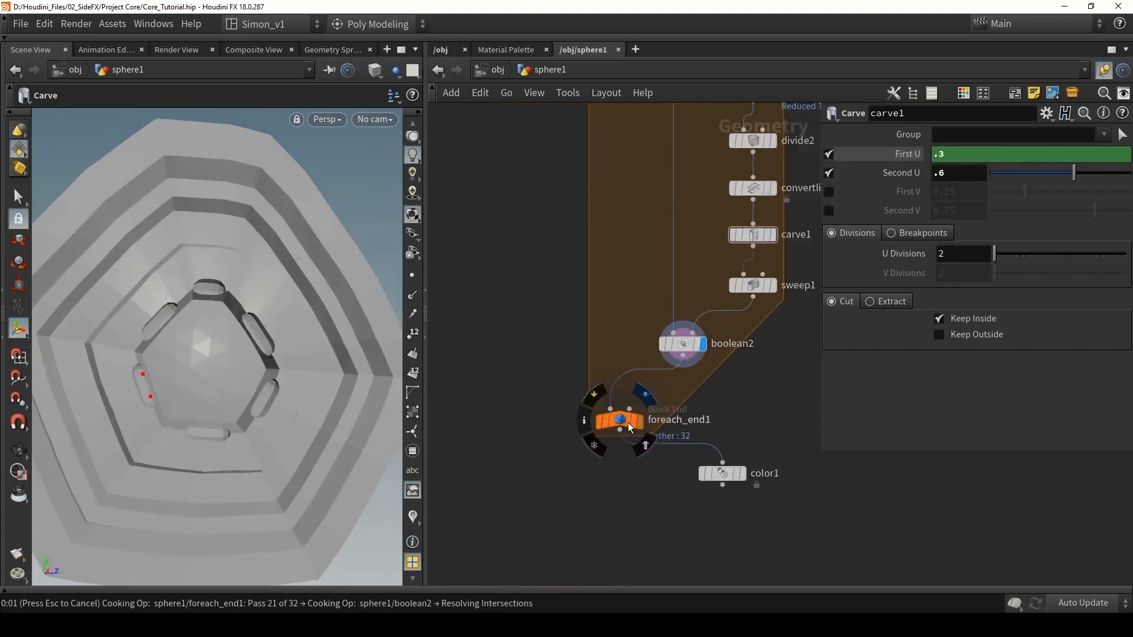
Step: Examine the whole sphere from several sides to check how the grooves are cut on every panel
{"action": "key", "text": "space+g"}
{"action": "left_click_drag", "start_coordinate": [248, 360], "coordinate": [238, 296], "text": "alt"}
{"action": "scroll", "coordinate": [239, 297], "scroll_direction": "up", "scroll_amount": 2}
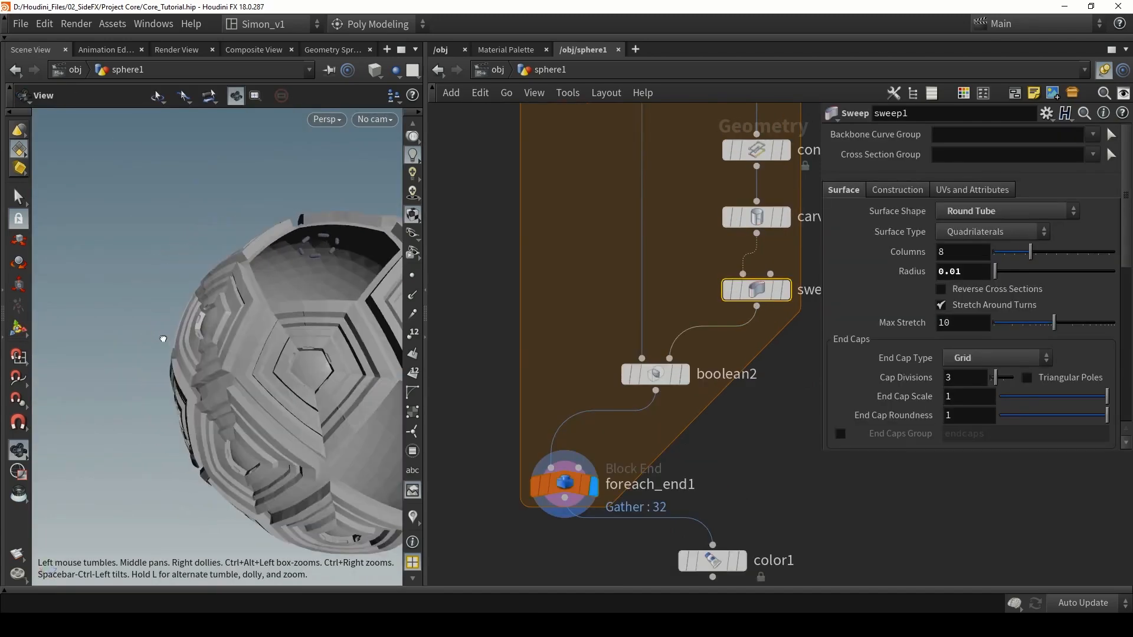
{"action": "scroll", "coordinate": [130, 352], "scroll_direction": "up", "scroll_amount": 2}
{"action": "left_click_drag", "start_coordinate": [131, 352], "coordinate": [189, 380]}
{"action": "middle_click_drag", "start_coordinate": [189, 379], "coordinate": [268, 299]}
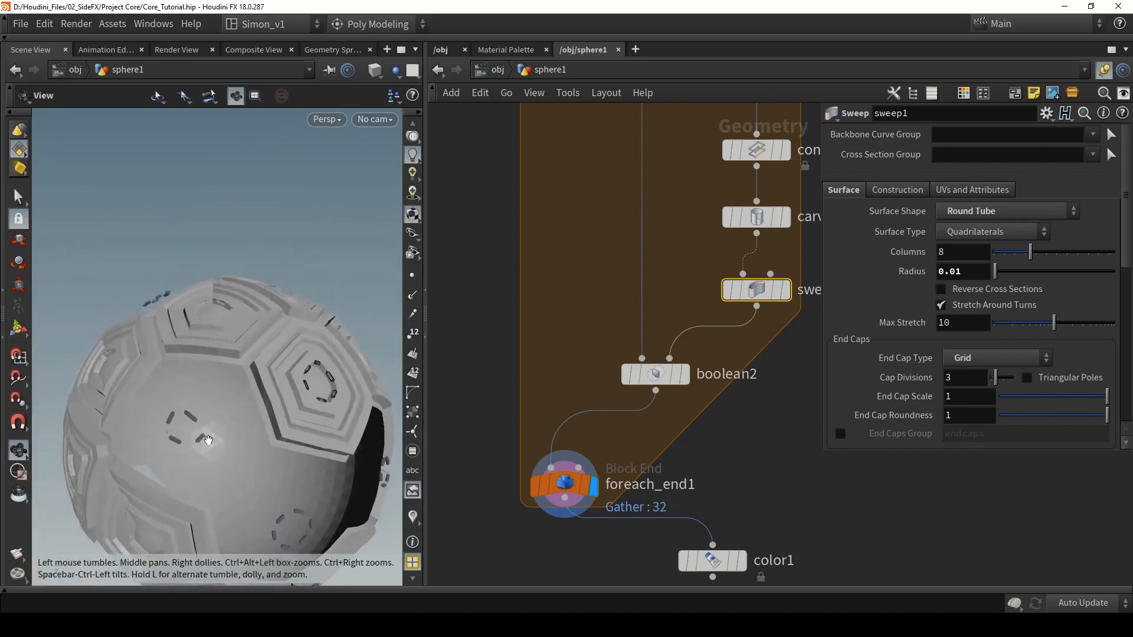
{"action": "scroll", "coordinate": [235, 377], "scroll_direction": "up", "scroll_amount": 3}
{"action": "left_click_drag", "start_coordinate": [205, 440], "coordinate": [245, 403]}
{"action": "scroll", "coordinate": [245, 403], "scroll_direction": "down", "scroll_amount": 2}
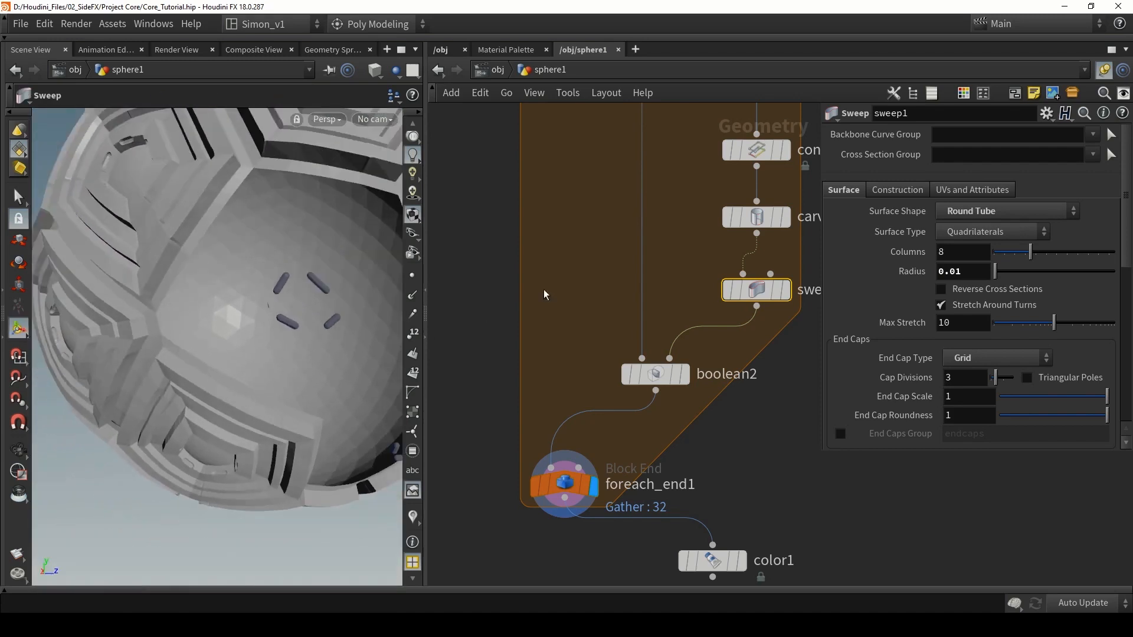
Step: Insert a Fuse node between convertline1 and carve1
{"action": "middle_click_drag", "start_coordinate": [681, 213], "coordinate": [608, 347]}
{"action": "scroll", "coordinate": [608, 346], "scroll_direction": "down", "scroll_amount": 1}
{"action": "left_click", "coordinate": [613, 349]}
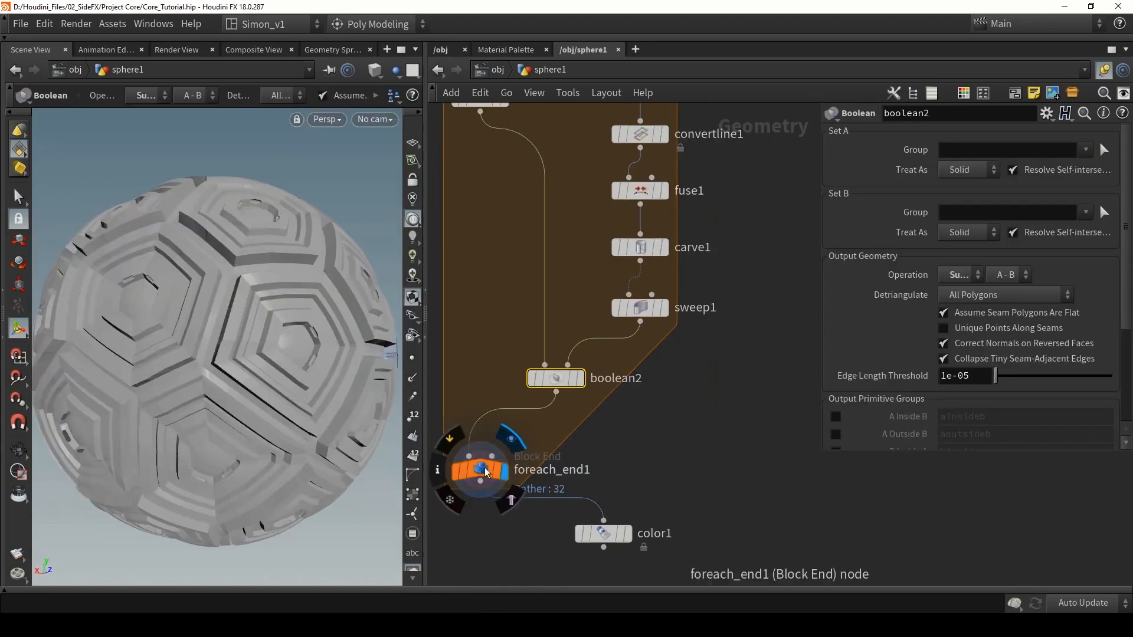
Step: Limit foreach_end1 to a single pass and compare the isolated panel with fuse2 bypassed and active
{"action": "left_click", "coordinate": [485, 470]}
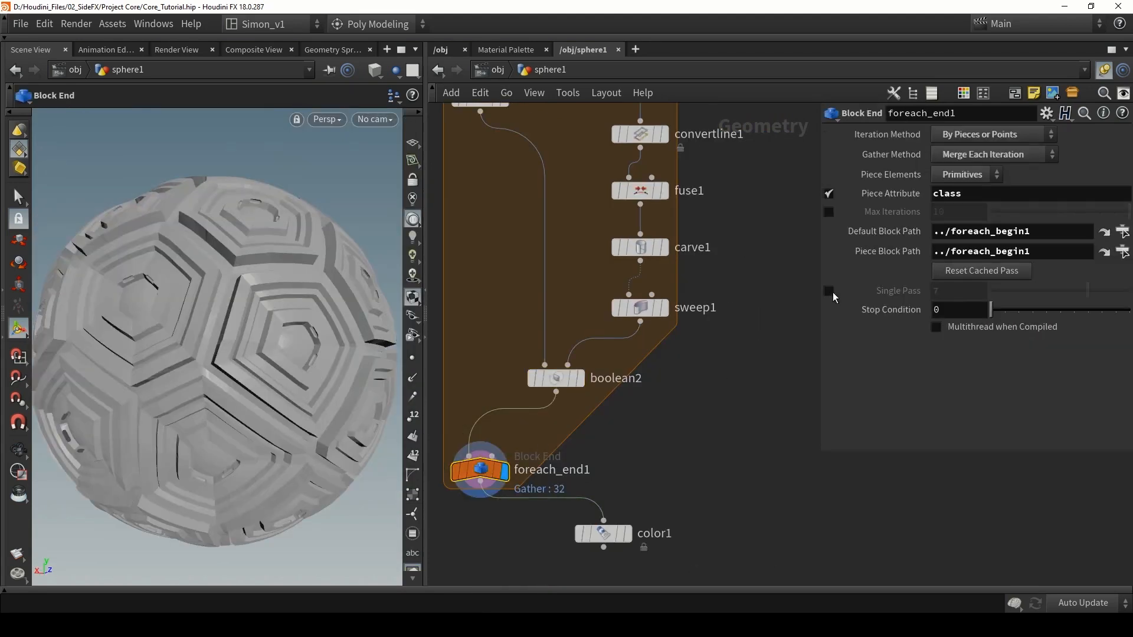
{"action": "left_click", "coordinate": [829, 291]}
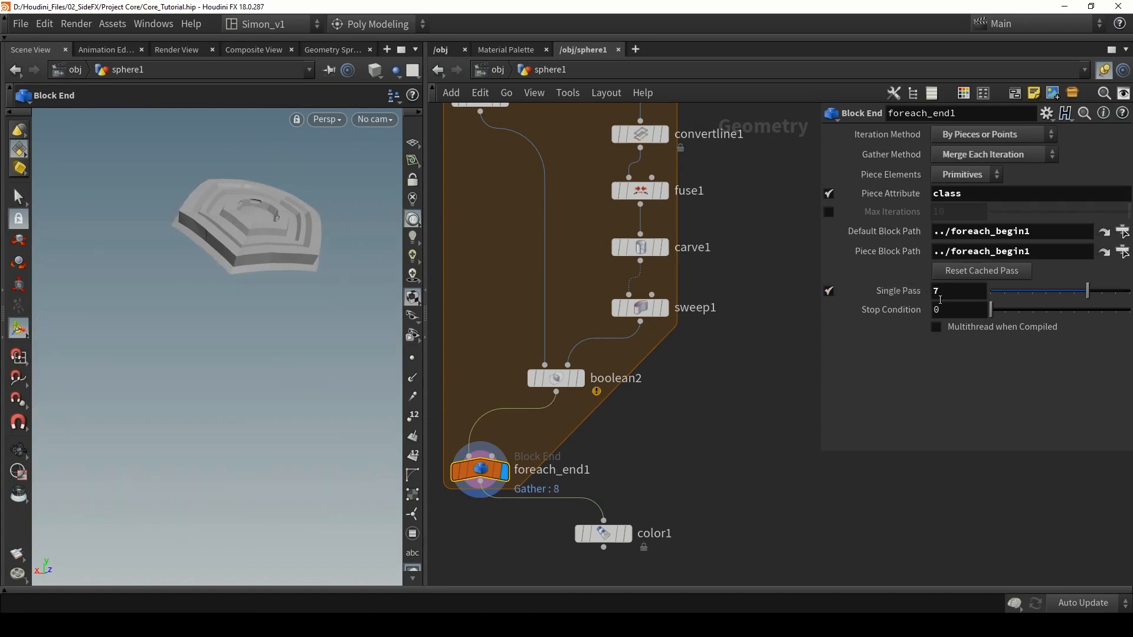
{"action": "middle_click_drag", "start_coordinate": [497, 179], "coordinate": [514, 223]}
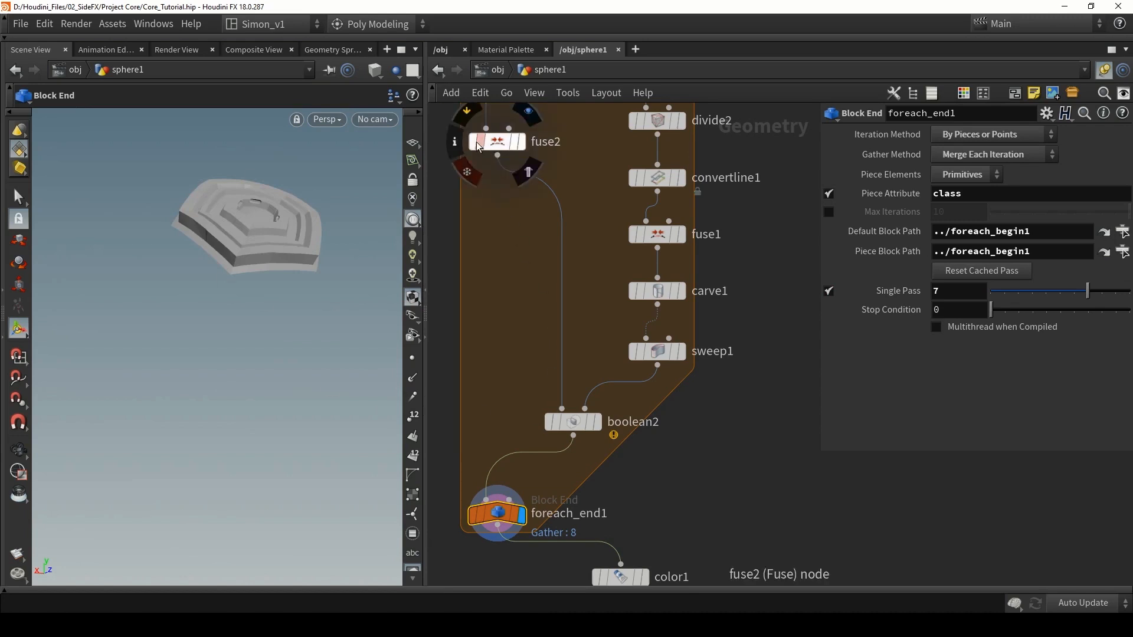
{"action": "left_click_drag", "start_coordinate": [476, 143], "coordinate": [475, 166]}
{"action": "left_click", "coordinate": [475, 165]}
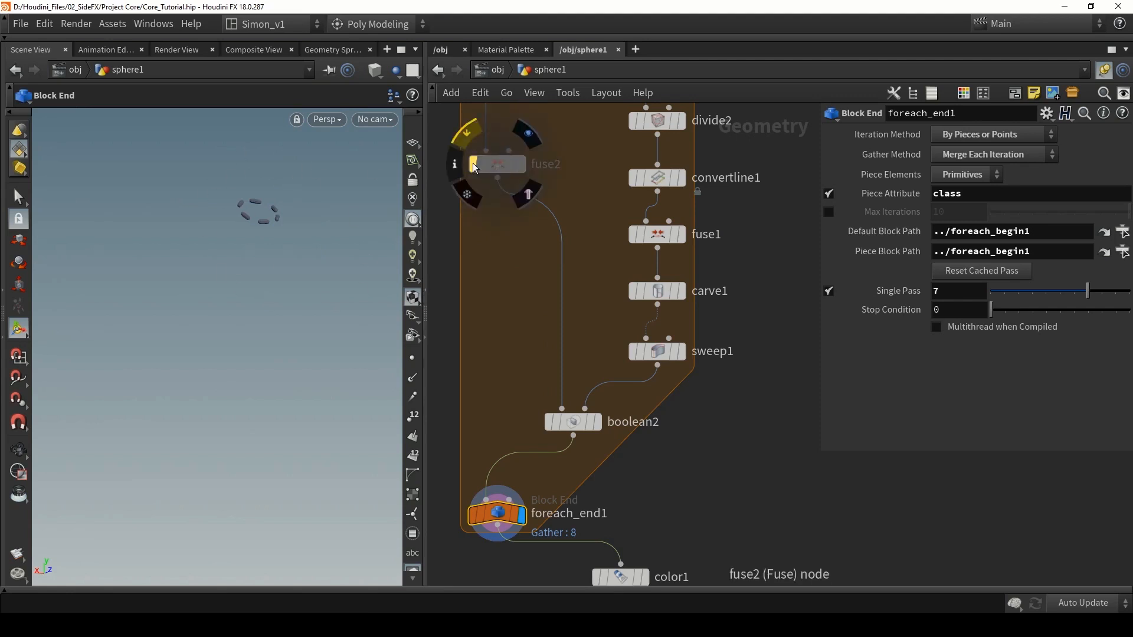
{"action": "left_click", "coordinate": [473, 163]}
{"action": "key", "text": "Escape"}
Step: Display polyextrude11, fuse2 and boolean2 in turn, examining the single panel's edges and capsule cuts at each stage
{"action": "left_click_drag", "start_coordinate": [254, 152], "coordinate": [247, 254]}
{"action": "right_click_drag", "start_coordinate": [251, 150], "coordinate": [271, 247]}
{"action": "mouse_move", "coordinate": [271, 247]}
{"action": "left_mouse_down"}
{"action": "mouse_move", "coordinate": [267, 264]}
{"action": "mouse_move", "coordinate": [254, 243]}
{"action": "mouse_move", "coordinate": [263, 238]}
{"action": "left_mouse_up"}
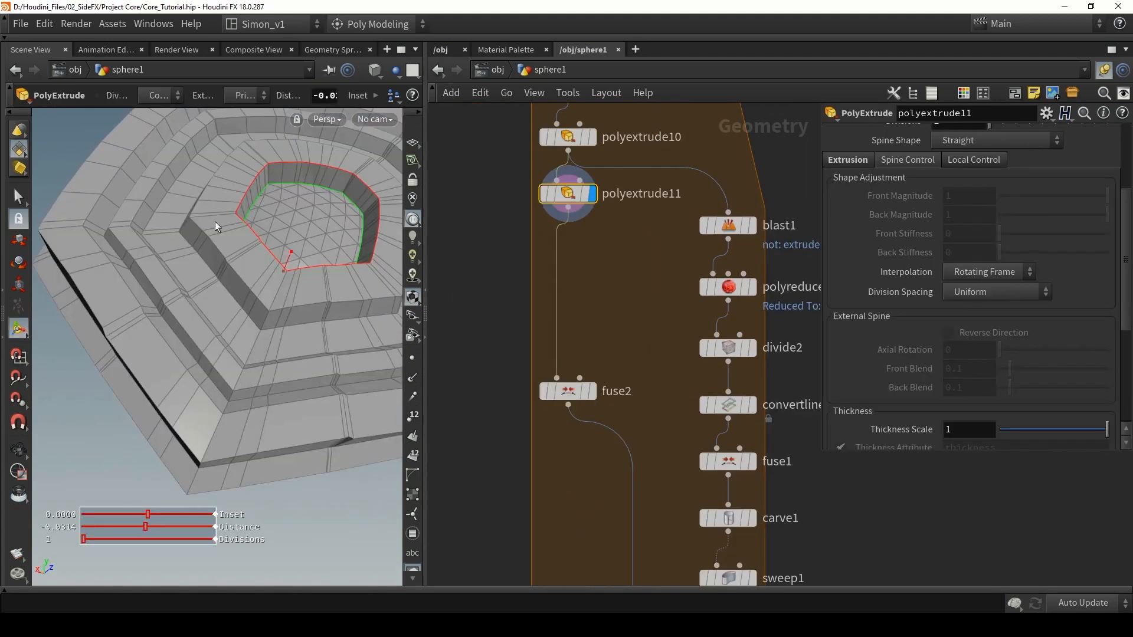
{"action": "mouse_move", "coordinate": [318, 291]}
{"action": "left_mouse_down"}
{"action": "mouse_move", "coordinate": [285, 288]}
{"action": "mouse_move", "coordinate": [333, 292]}
{"action": "left_mouse_up"}
{"action": "left_click", "coordinate": [579, 394]}
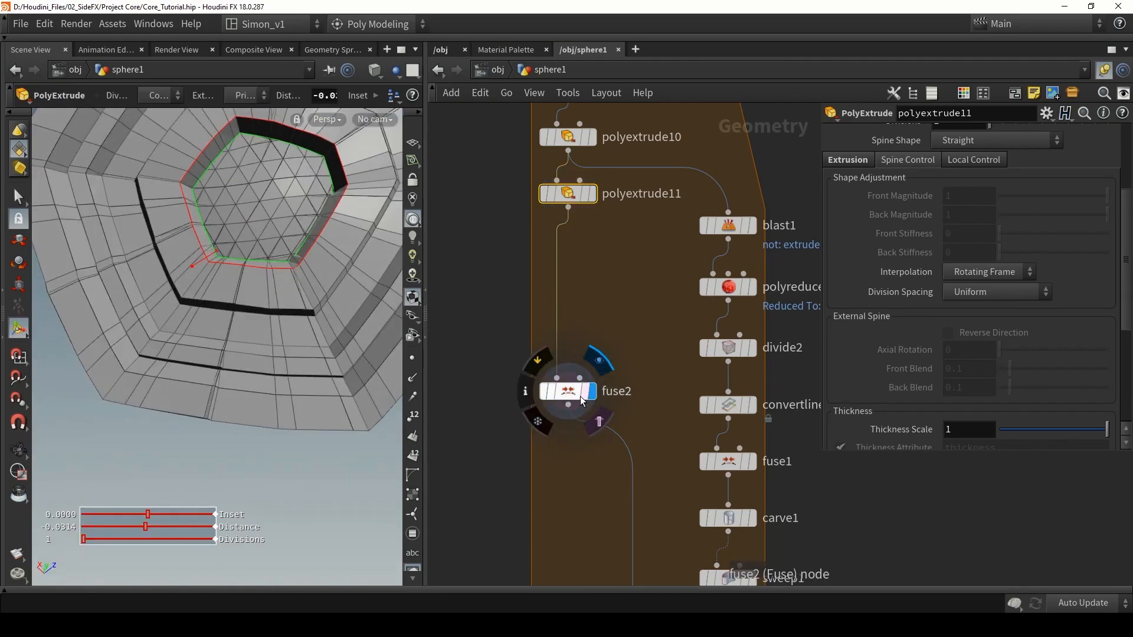
{"action": "key", "text": "Escape"}
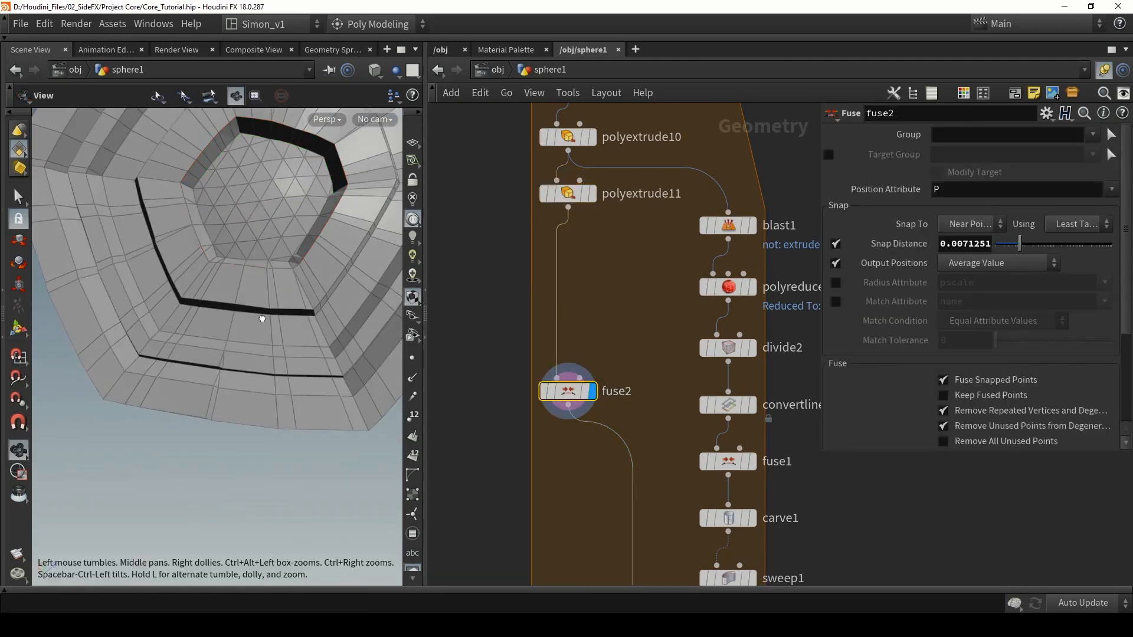
{"action": "mouse_move", "coordinate": [260, 321]}
{"action": "left_mouse_down"}
{"action": "mouse_move", "coordinate": [273, 344]}
{"action": "mouse_move", "coordinate": [269, 332]}
{"action": "left_mouse_up"}
{"action": "middle_click_drag", "start_coordinate": [629, 379], "coordinate": [593, 122]}
{"action": "left_click", "coordinate": [611, 394]}
{"action": "left_click_drag", "start_coordinate": [327, 316], "coordinate": [293, 335], "text": "alt"}
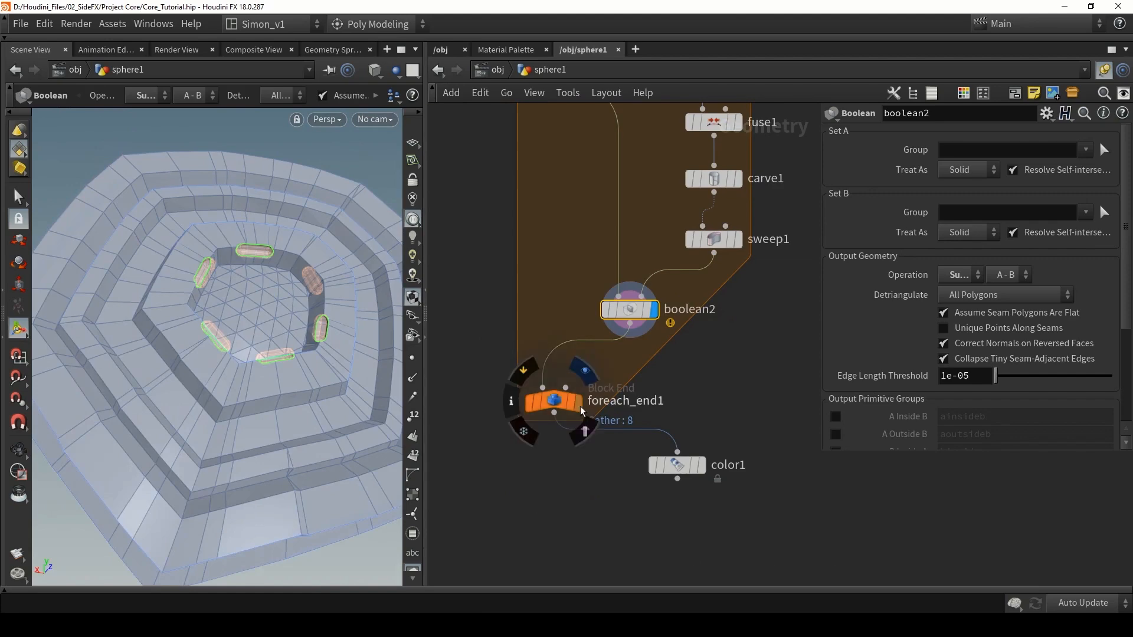
Step: Display foreach_end1 with Single Pass turned off and examine the capsule cuts across the complete sphere
{"action": "left_click", "coordinate": [578, 404]}
{"action": "left_click", "coordinate": [555, 406]}
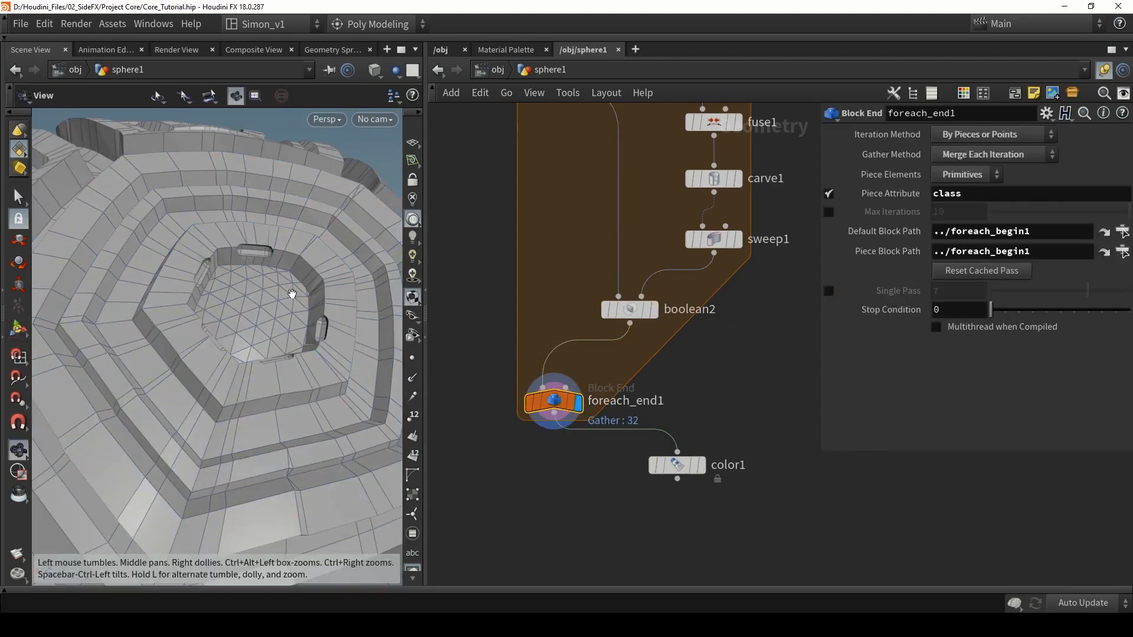
{"action": "key", "text": "space+h"}
{"action": "left_click_drag", "start_coordinate": [290, 295], "coordinate": [281, 329], "text": "alt"}
{"action": "key", "text": "shift+w"}
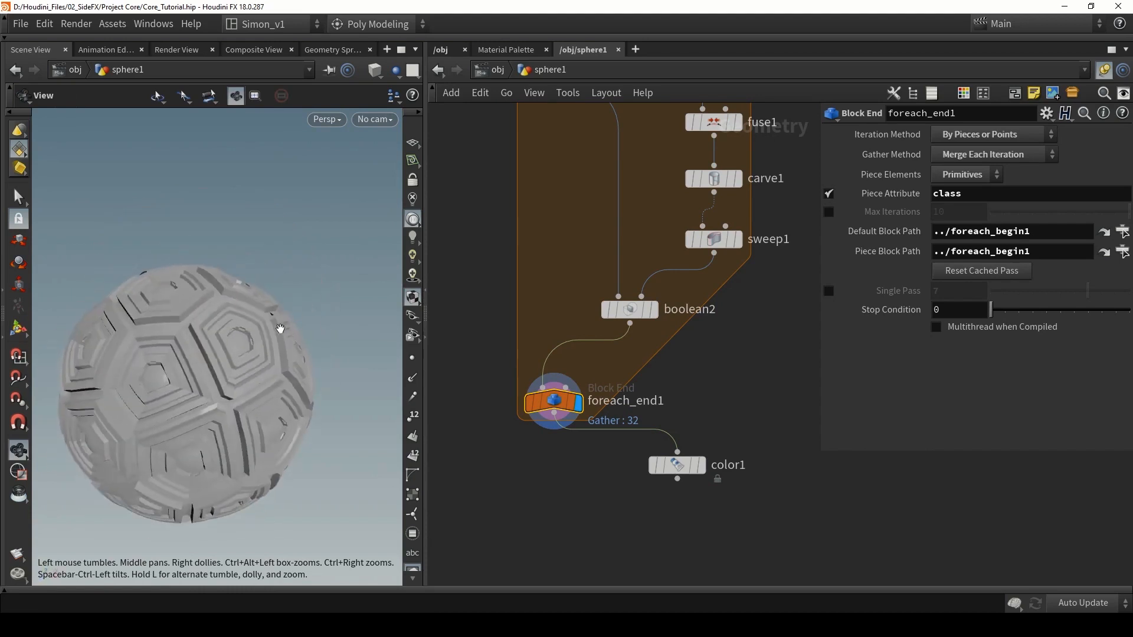
{"action": "right_click_drag", "start_coordinate": [281, 328], "coordinate": [250, 328], "text": "alt"}
{"action": "left_click_drag", "start_coordinate": [250, 329], "coordinate": [260, 360], "text": "alt"}
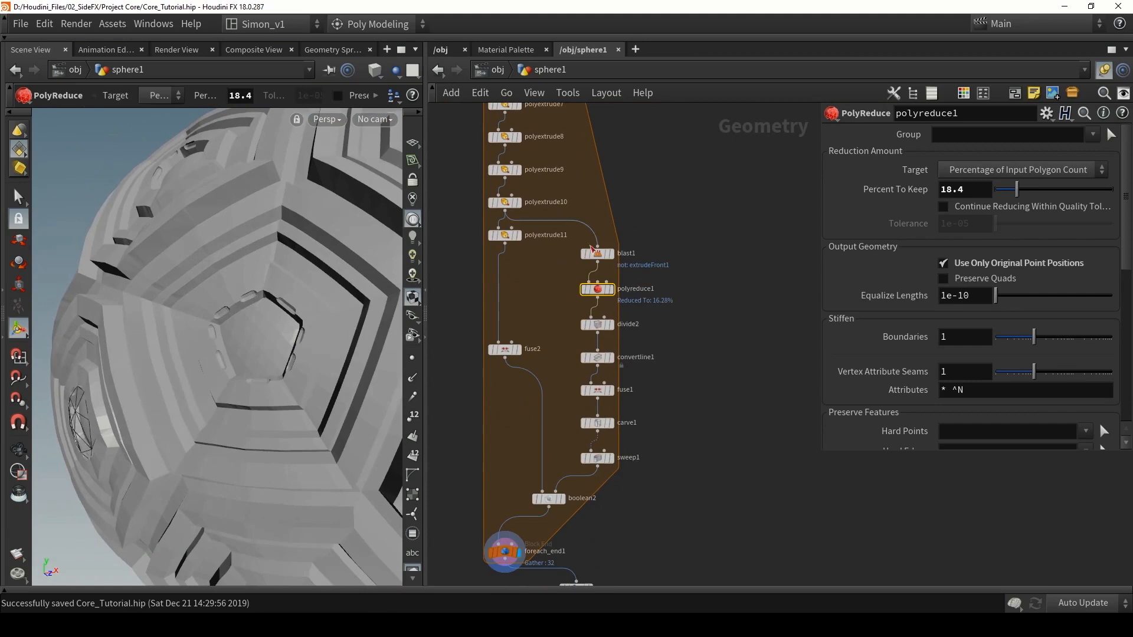
Step: Duplicate the blast1, polyreduce1 and divide2 nodes and feed the copied chain from polyextrude5's output
{"action": "left_click_drag", "start_coordinate": [571, 381], "coordinate": [631, 489]}
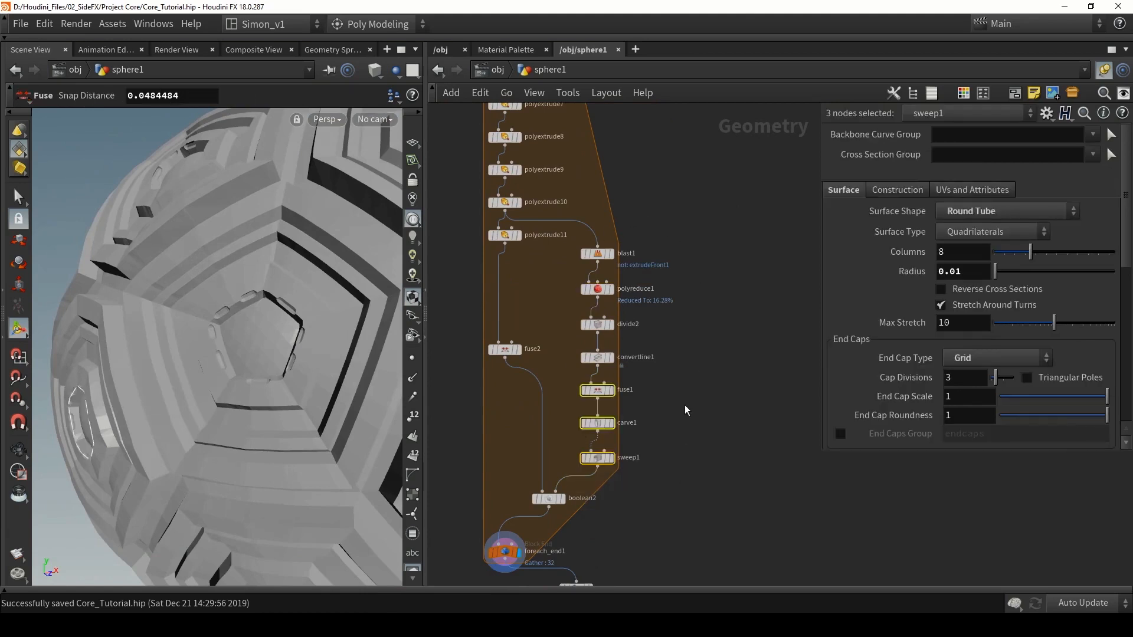
{"action": "middle_click_drag", "start_coordinate": [628, 230], "coordinate": [616, 312]}
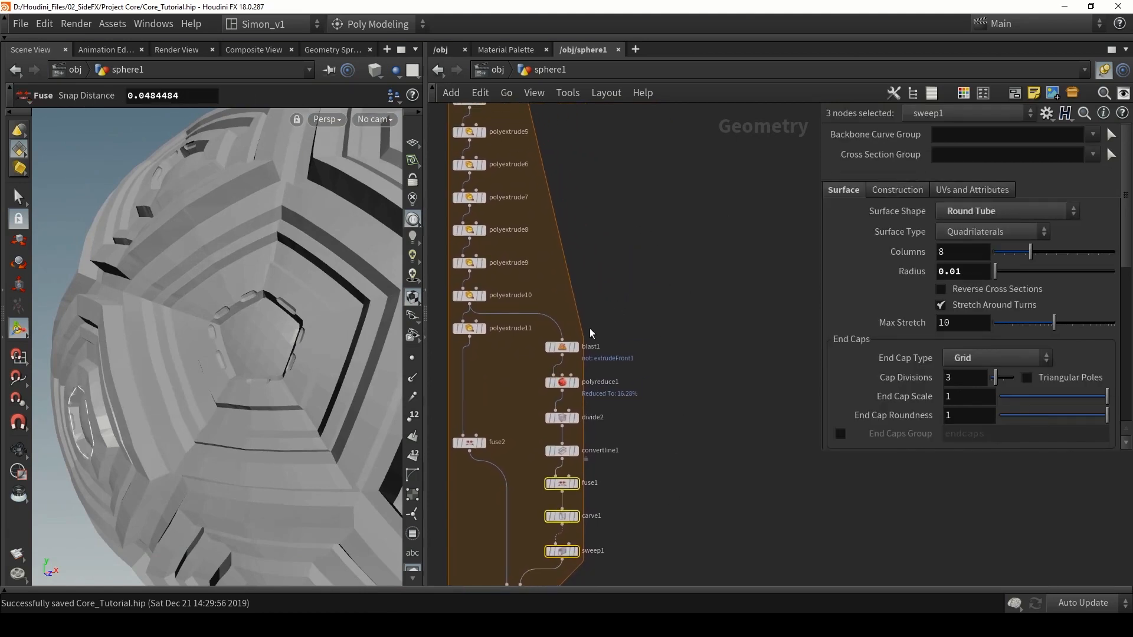
{"action": "left_click_drag", "start_coordinate": [613, 373], "coordinate": [563, 343]}
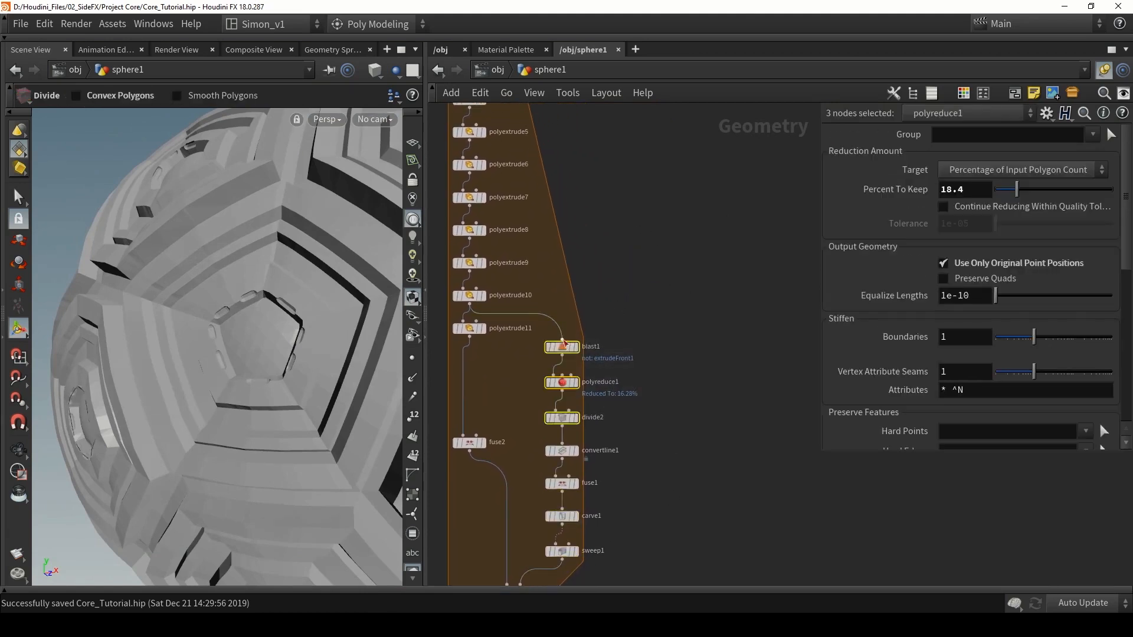
{"action": "left_click_drag", "start_coordinate": [638, 263], "coordinate": [639, 263], "text": "alt"}
{"action": "scroll", "coordinate": [575, 204], "scroll_direction": "up", "scroll_amount": 1}
{"action": "left_click", "coordinate": [575, 204]}
{"action": "middle_click_drag", "start_coordinate": [584, 214], "coordinate": [611, 262]}
{"action": "left_click_drag", "start_coordinate": [476, 175], "coordinate": [689, 312]}
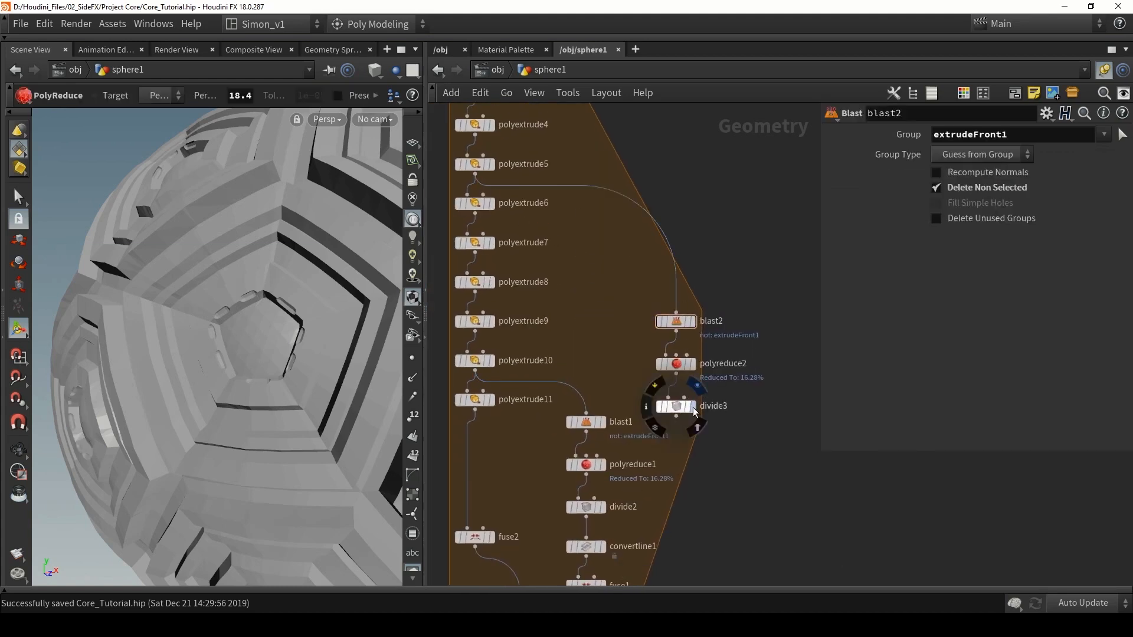
Step: Display divide3 and template polyextrude5 to compare the simplified outline with that extrusion's panel shape
{"action": "left_click", "coordinate": [691, 406]}
{"action": "key", "text": "w"}
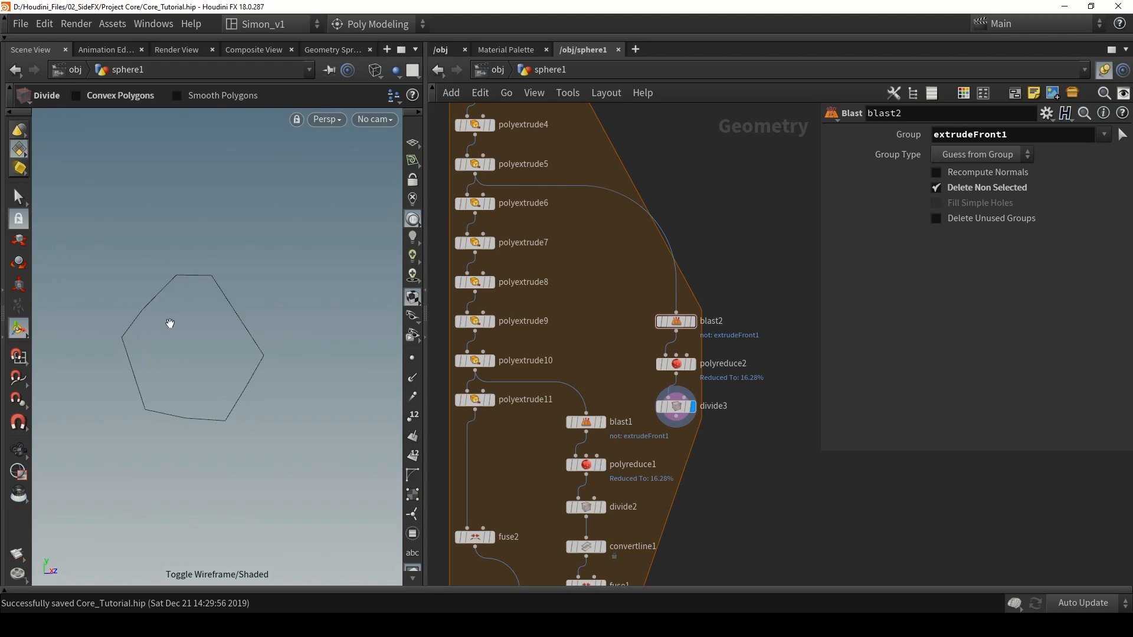
{"action": "mouse_move", "coordinate": [170, 323]}
{"action": "left_mouse_down", "text": "alt"}
{"action": "mouse_move", "coordinate": [228, 338]}
{"action": "mouse_move", "coordinate": [177, 354]}
{"action": "left_mouse_up", "text": "alt"}
{"action": "key", "text": "w"}
{"action": "left_click", "coordinate": [490, 164]}
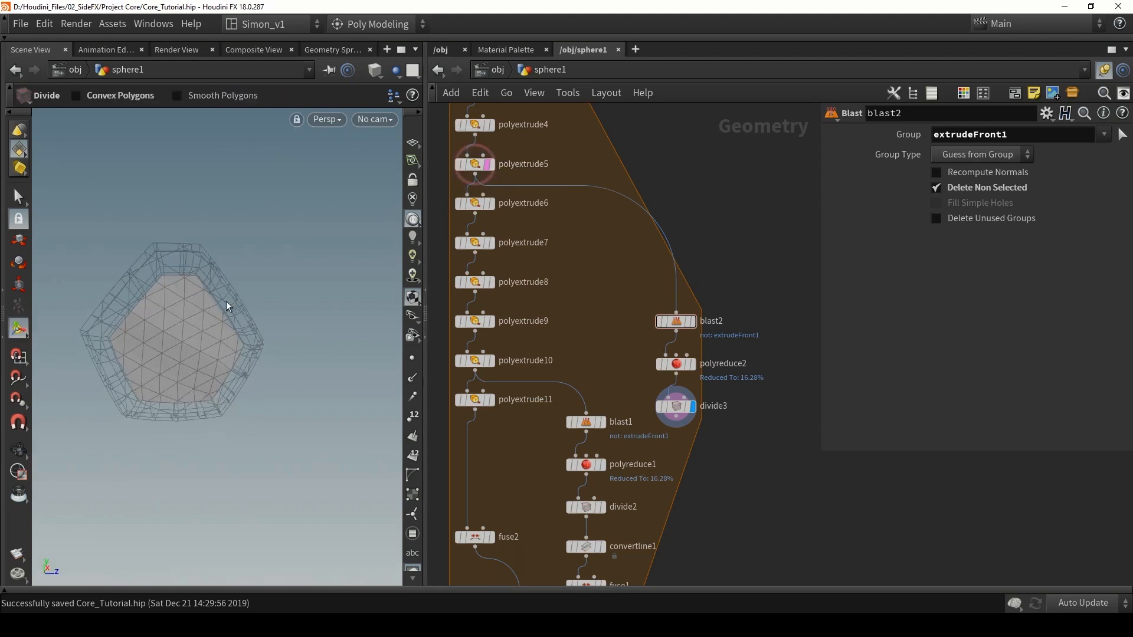
{"action": "left_click_drag", "start_coordinate": [217, 313], "coordinate": [222, 288], "text": "alt"}
{"action": "key", "text": "Return"}
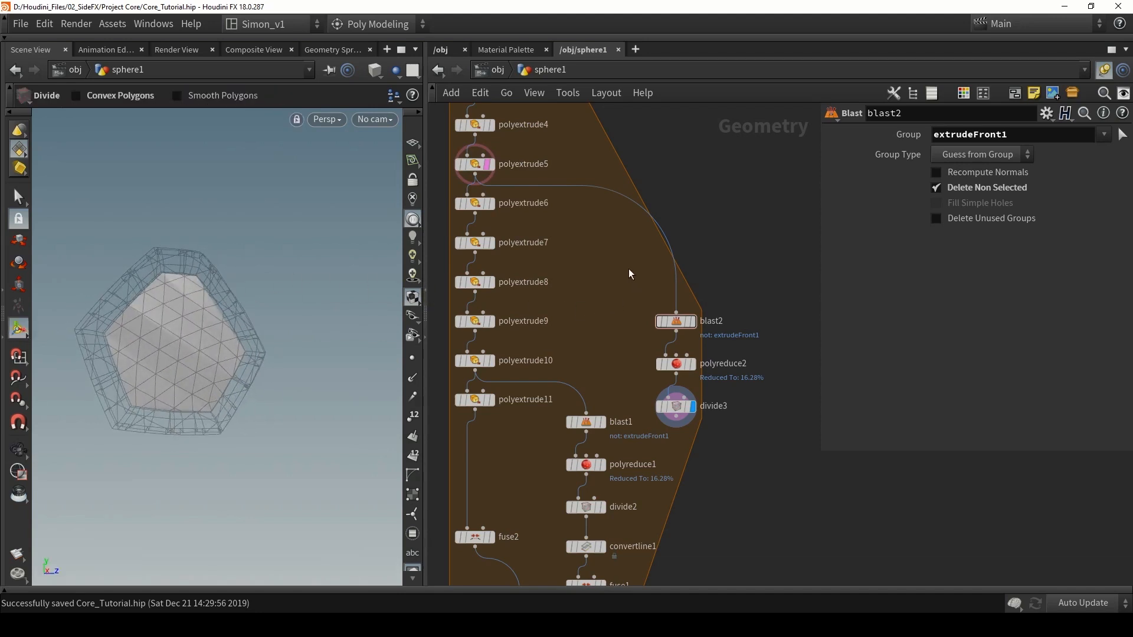
Step: Delete the duplicated blast2, polyreduce2 and divide3 nodes
{"action": "middle_click_drag", "start_coordinate": [760, 476], "coordinate": [694, 373]}
{"action": "scroll", "coordinate": [599, 197], "scroll_direction": "down", "scroll_amount": 3}
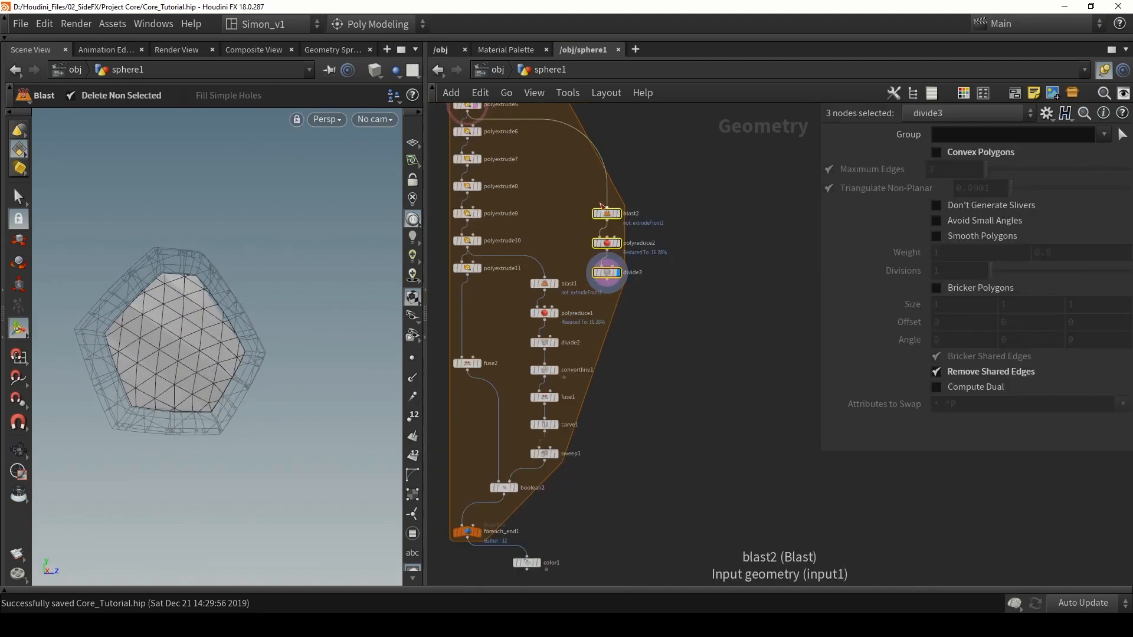
{"action": "key", "text": "Delete"}
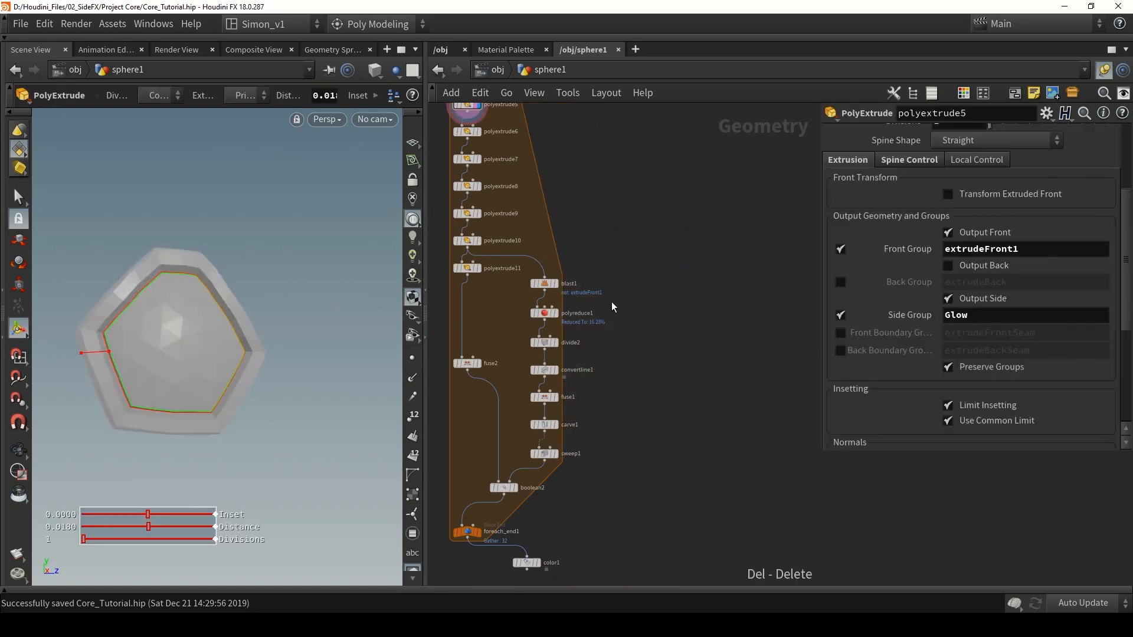
Step: Display foreach_end1's result again, save the file and examine the whole sphere from several sides
{"action": "scroll", "coordinate": [640, 226], "scroll_direction": "down", "scroll_amount": 2}
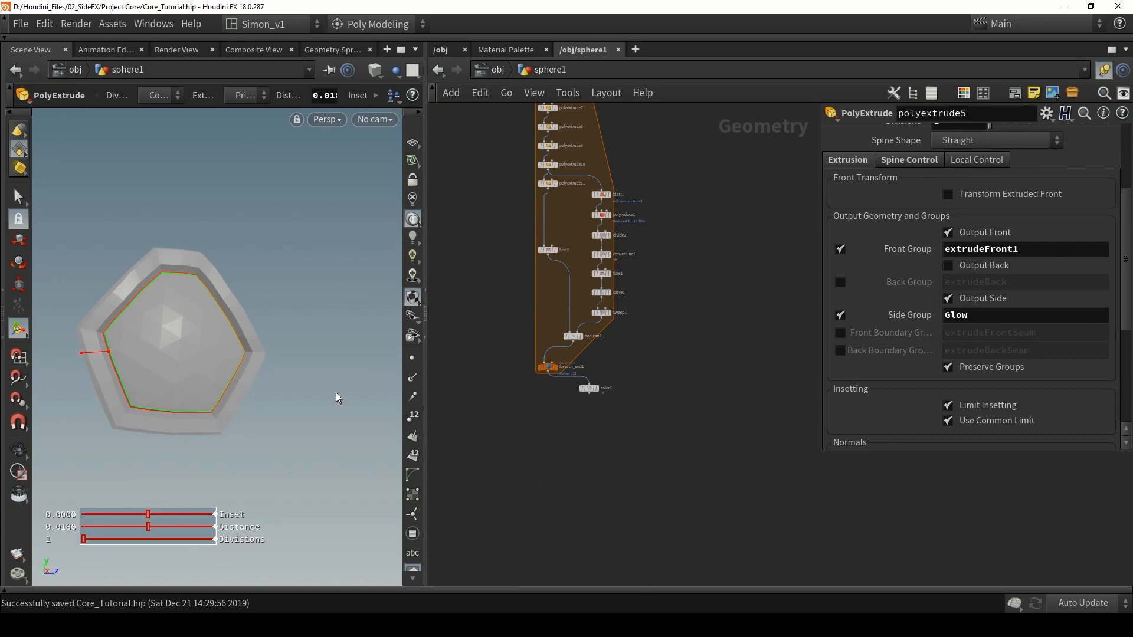
{"action": "scroll", "coordinate": [549, 357], "scroll_direction": "up", "scroll_amount": 4}
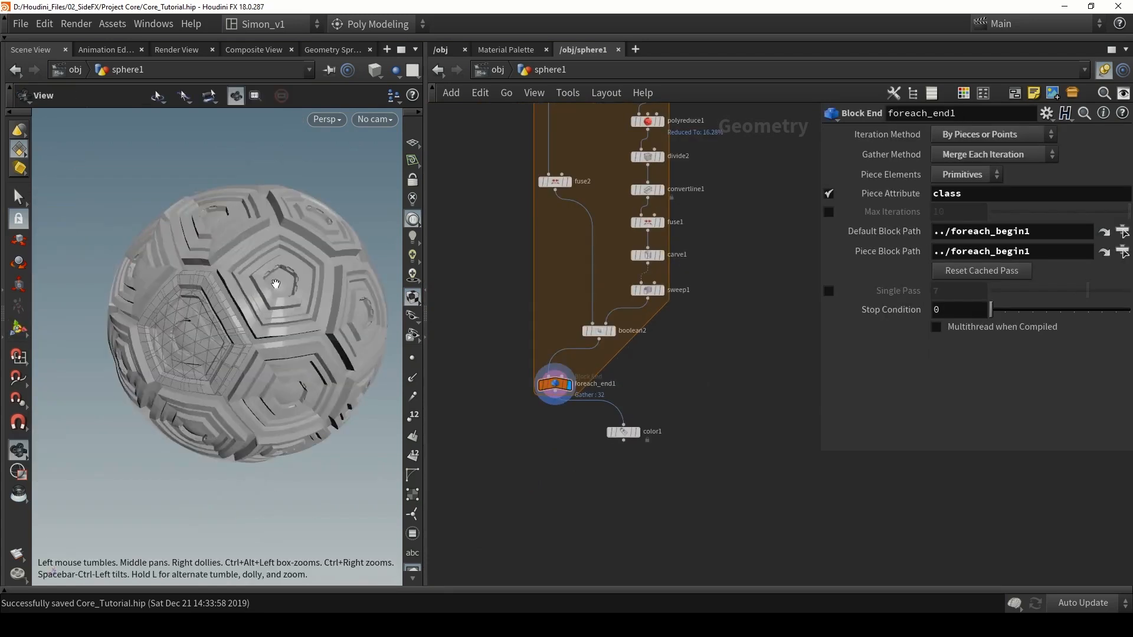
{"action": "left_click_drag", "start_coordinate": [236, 354], "coordinate": [192, 286]}
{"action": "scroll", "coordinate": [657, 342], "scroll_direction": "down", "scroll_amount": 2}
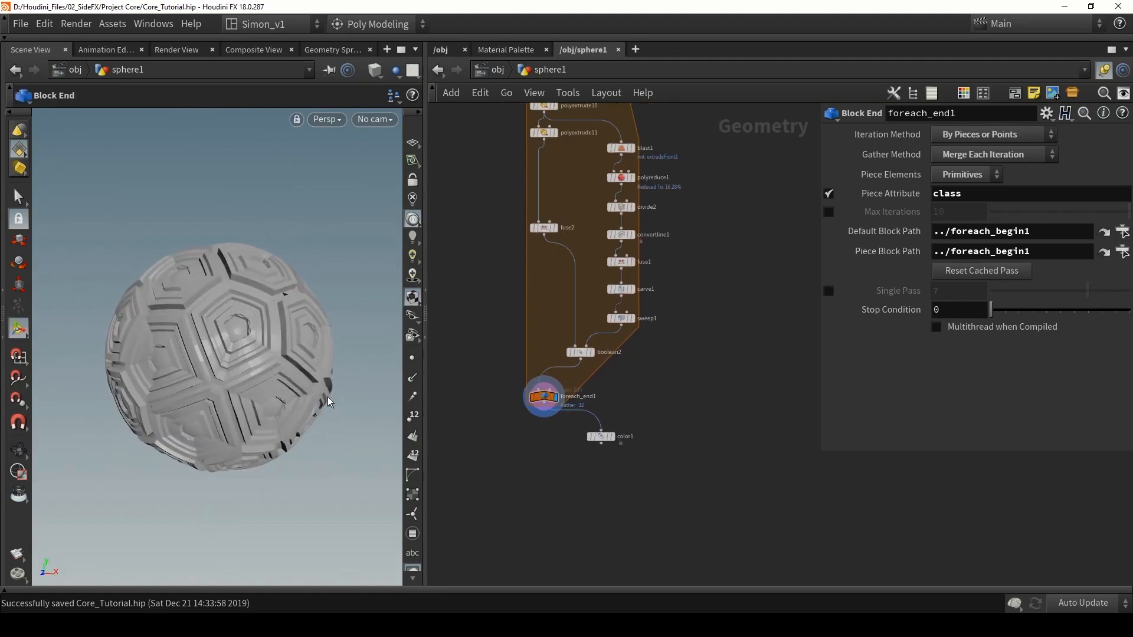
{"action": "left_click_drag", "start_coordinate": [145, 291], "coordinate": [272, 284]}
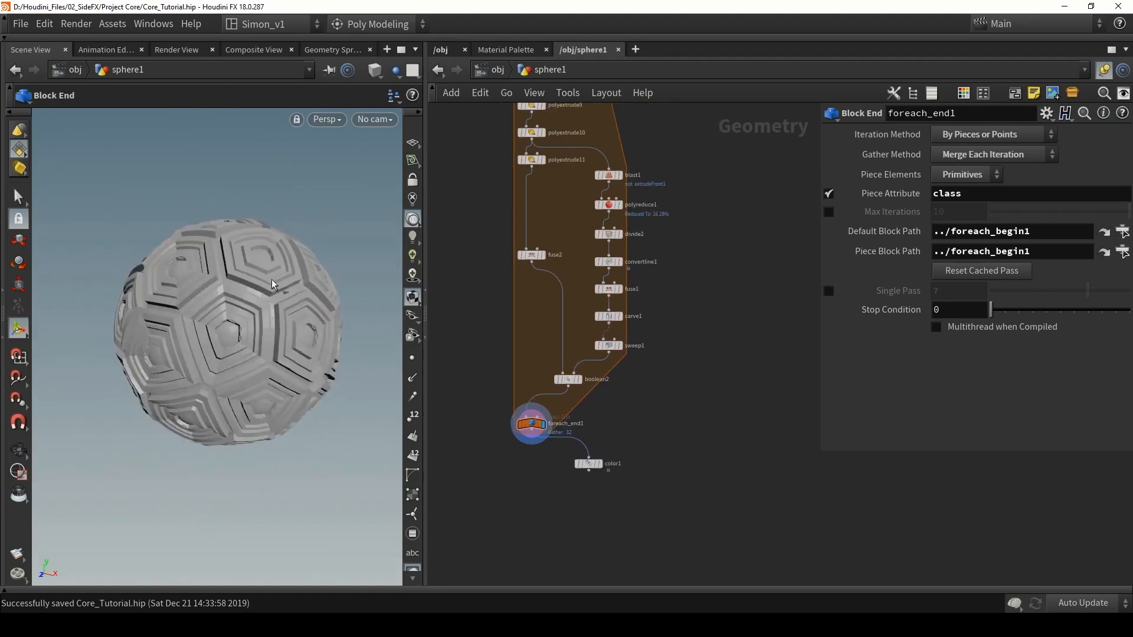
Step: Move the sphere2, divide1, sphere3 and boolean1 nodes up above sphere1 to clear space beside the main chain
{"action": "scroll", "coordinate": [634, 295], "scroll_direction": "down", "scroll_amount": 5}
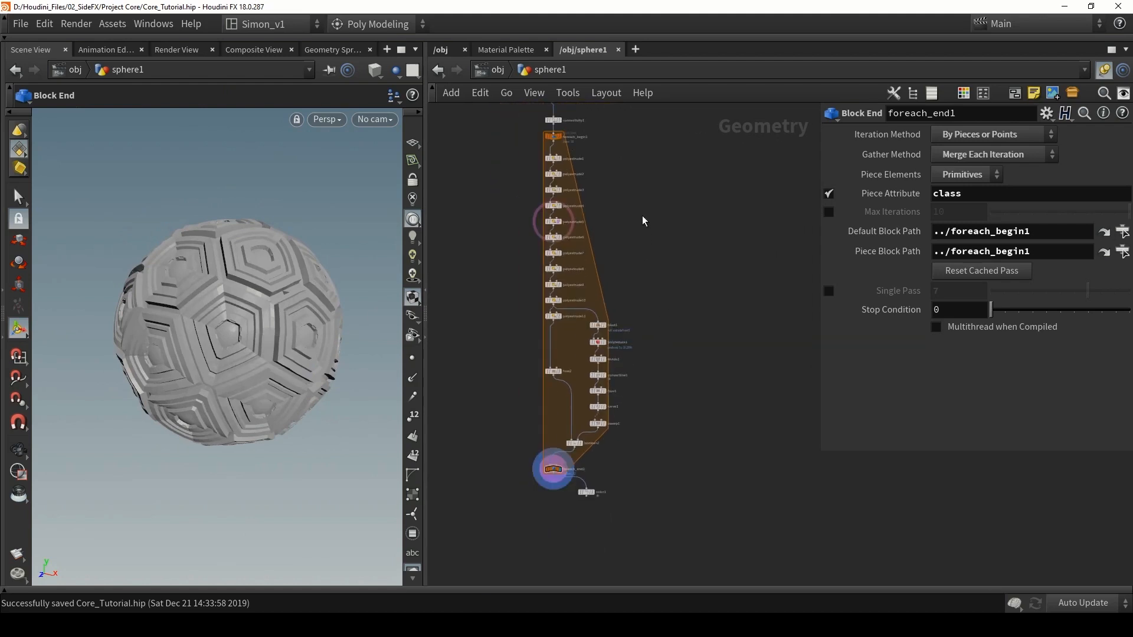
{"action": "middle_click_drag", "start_coordinate": [635, 202], "coordinate": [626, 376]}
{"action": "scroll", "coordinate": [576, 257], "scroll_direction": "up", "scroll_amount": 4}
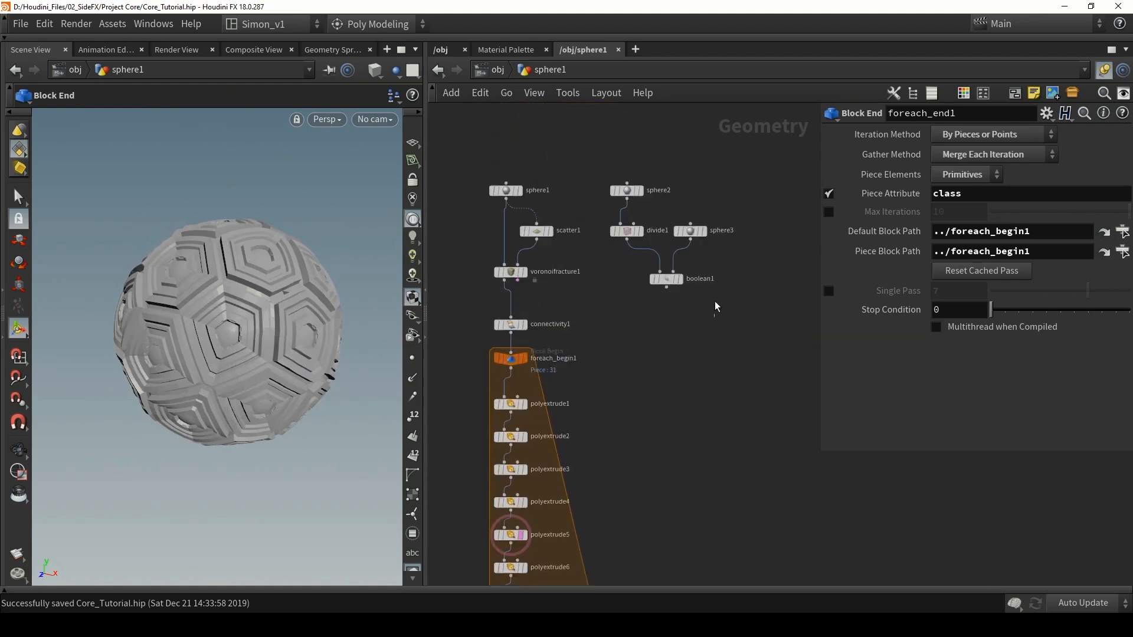
{"action": "left_click_drag", "start_coordinate": [714, 312], "coordinate": [612, 169]}
{"action": "scroll", "coordinate": [652, 253], "scroll_direction": "down", "scroll_amount": 2}
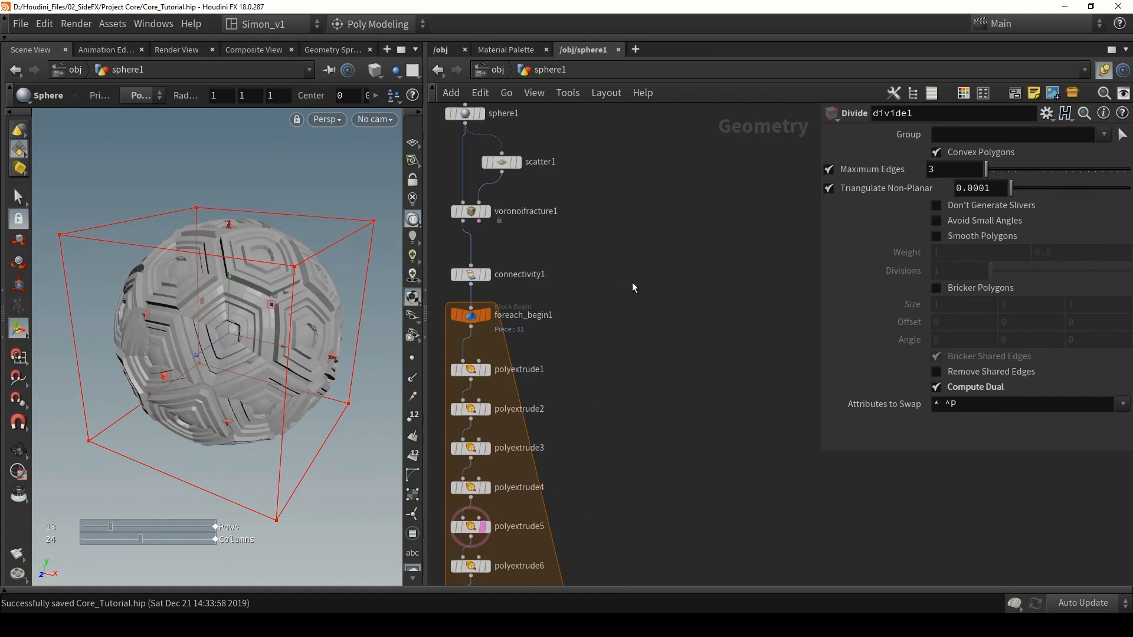
{"action": "scroll", "coordinate": [632, 282], "scroll_direction": "down", "scroll_amount": 3}
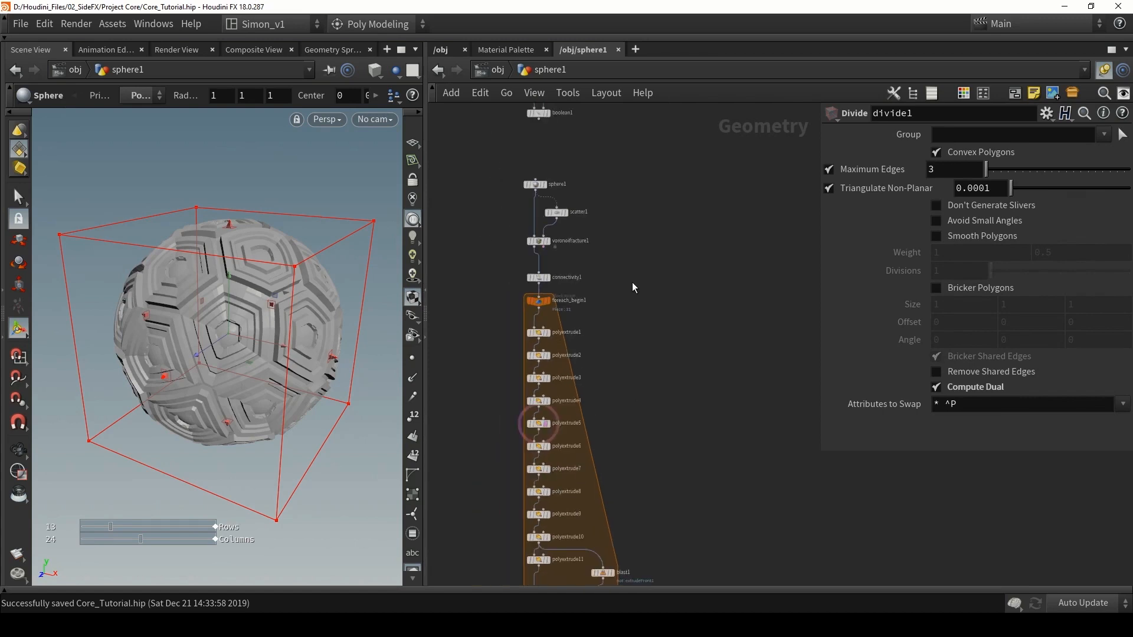
Step: Add a PolyExtrude node beside the main chain, feed it from voronoifracture1's output and display it
{"action": "scroll", "coordinate": [629, 282], "scroll_direction": "up", "scroll_amount": 1}
{"action": "scroll", "coordinate": [637, 267], "scroll_direction": "up", "scroll_amount": 1}
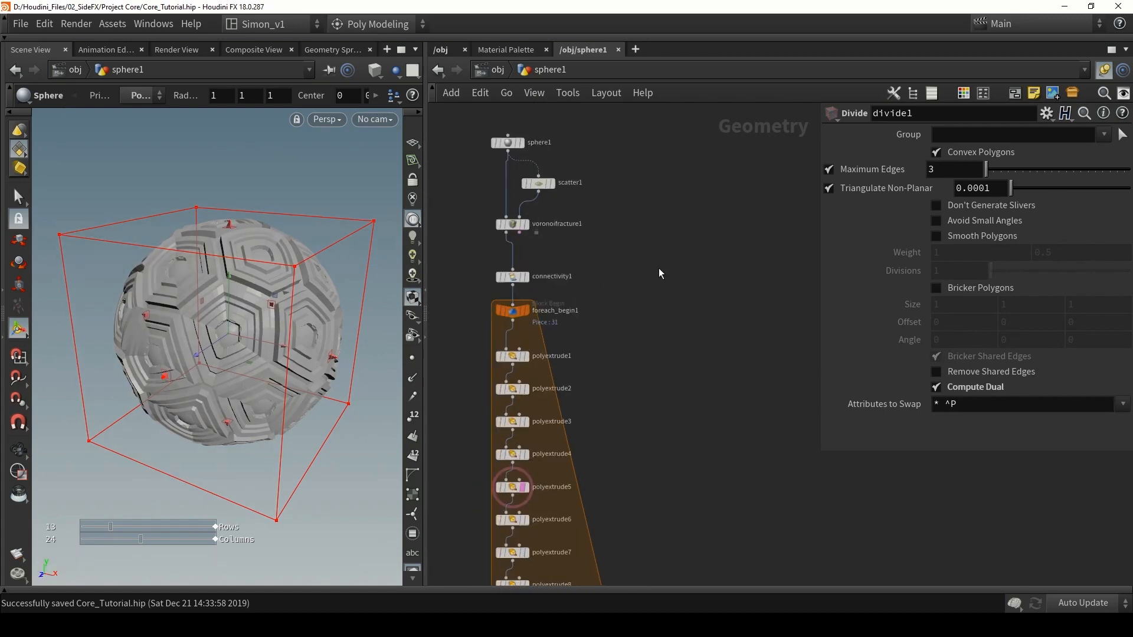
{"action": "key", "text": "Tab"}
{"action": "left_click", "coordinate": [869, 200]}
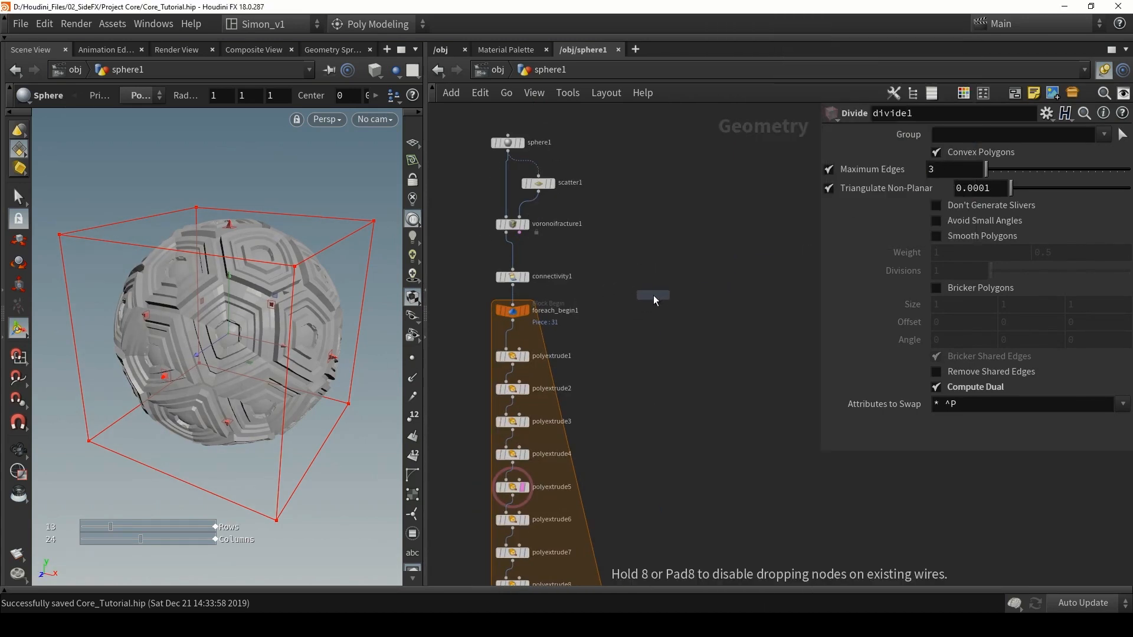
{"action": "left_click", "coordinate": [653, 295]}
{"action": "scroll", "coordinate": [508, 246], "scroll_direction": "up", "scroll_amount": 3}
{"action": "left_click_drag", "start_coordinate": [509, 247], "coordinate": [580, 264]}
{"action": "left_click_drag", "start_coordinate": [703, 295], "coordinate": [705, 298]}
{"action": "middle_click_drag", "start_coordinate": [705, 297], "coordinate": [574, 302]}
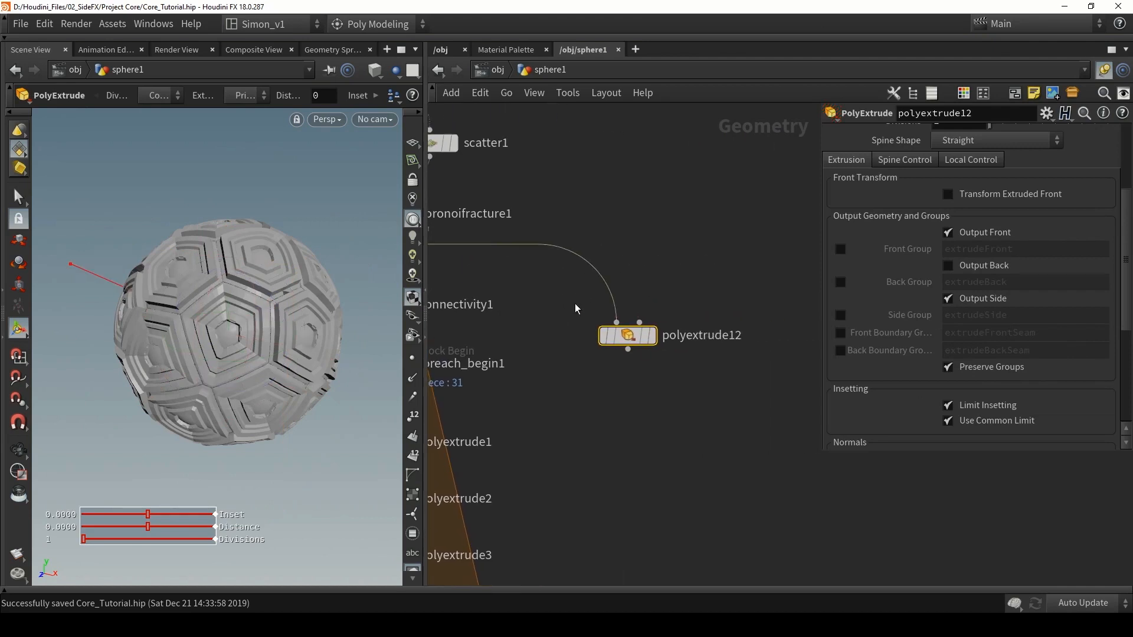
{"action": "left_click_drag", "start_coordinate": [631, 336], "coordinate": [693, 316]}
{"action": "left_click", "coordinate": [711, 319]}
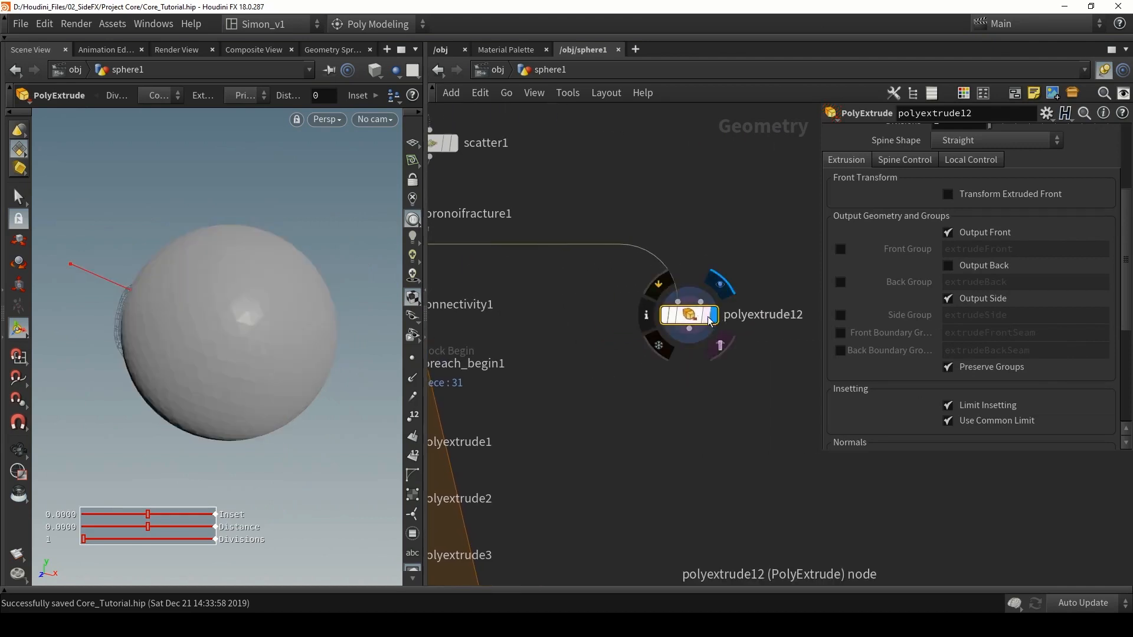
Step: Extrude the fractured panels on polyextrude12 with Distance 0.02 and Thickness Scale 0.929
{"action": "mouse_move", "coordinate": [118, 287]}
{"action": "left_mouse_down"}
{"action": "mouse_move", "coordinate": [104, 267]}
{"action": "mouse_move", "coordinate": [244, 267]}
{"action": "mouse_move", "coordinate": [159, 270]}
{"action": "left_mouse_up"}
{"action": "scroll", "coordinate": [159, 274], "scroll_direction": "up", "scroll_amount": 3}
{"action": "key", "text": "shift+w"}
{"action": "scroll", "coordinate": [160, 275], "scroll_direction": "up", "scroll_amount": 2}
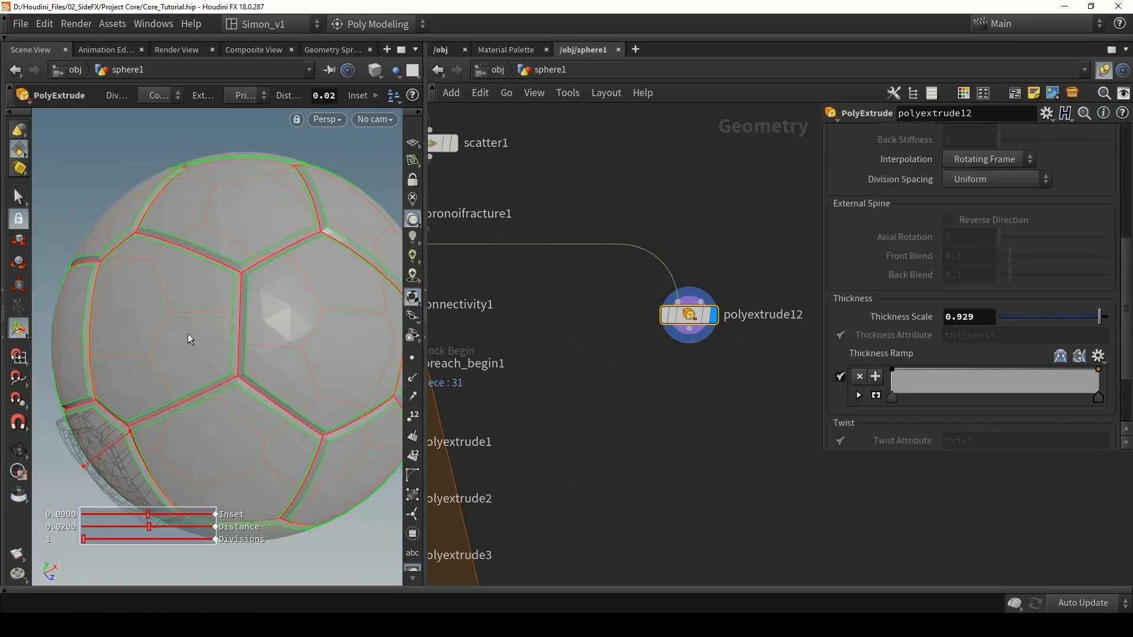
{"action": "left_click_drag", "start_coordinate": [229, 314], "coordinate": [317, 269], "text": "alt"}
Step: Duplicate polyextrude12 just below the original and turn on the Front Group output of polyextrude12
{"action": "left_click_drag", "start_coordinate": [702, 331], "coordinate": [689, 390], "text": "alt"}
{"action": "left_click", "coordinate": [688, 316]}
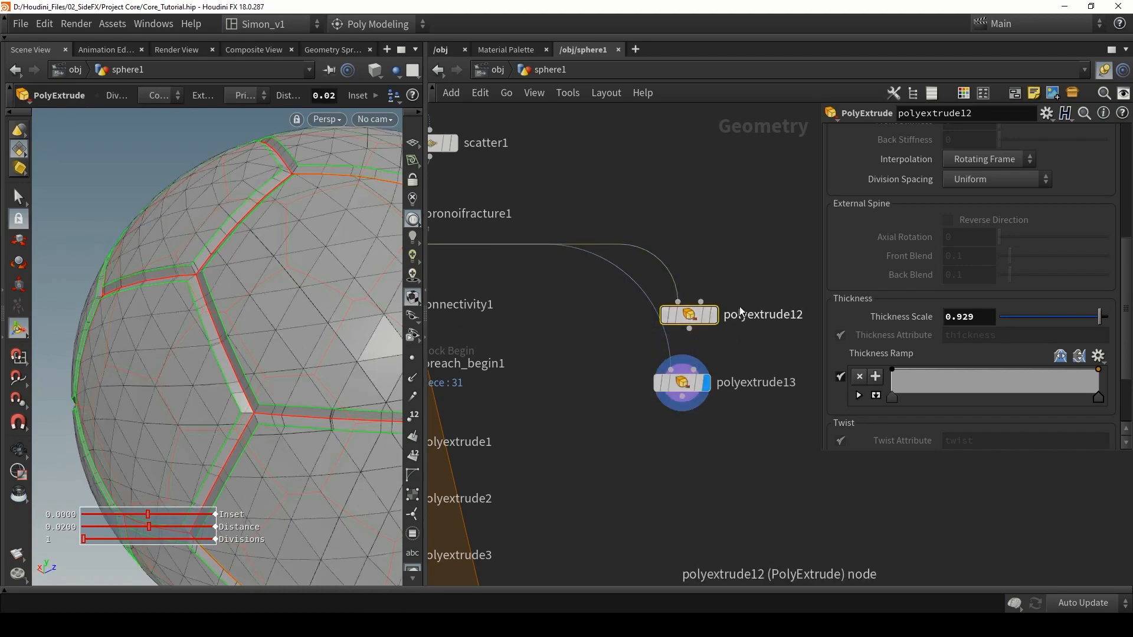
{"action": "scroll", "coordinate": [921, 236], "scroll_direction": "up", "scroll_amount": 5}
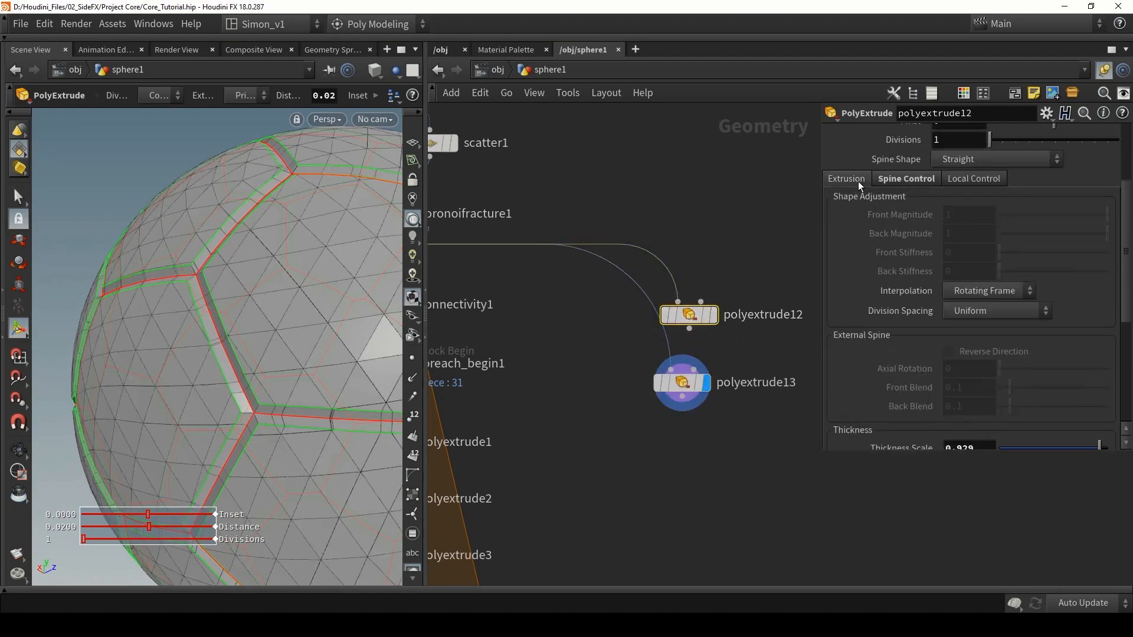
{"action": "left_click", "coordinate": [860, 182]}
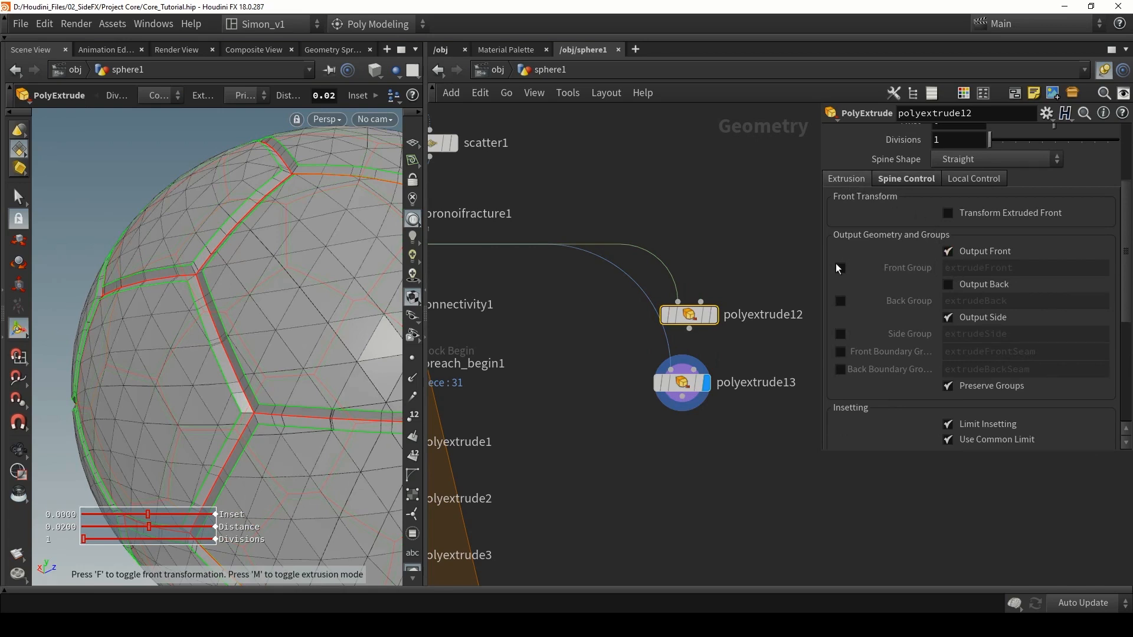
{"action": "left_click", "coordinate": [838, 269]}
Step: Feed polyextrude12's output into polyextrude13 and restrict its Group to extrudeFront
{"action": "mouse_move", "coordinate": [691, 385]}
{"action": "left_click_drag", "start_coordinate": [689, 331], "coordinate": [689, 368]}
{"action": "scroll", "coordinate": [961, 349], "scroll_direction": "up", "scroll_amount": 3}
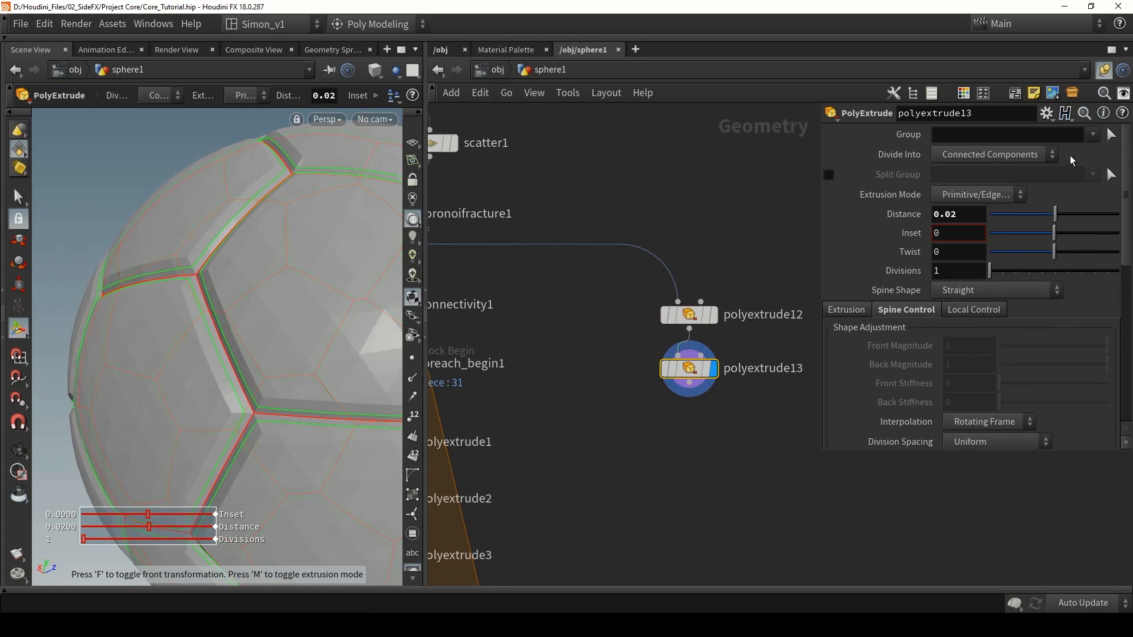
{"action": "left_click", "coordinate": [1093, 134]}
{"action": "left_click", "coordinate": [1071, 157]}
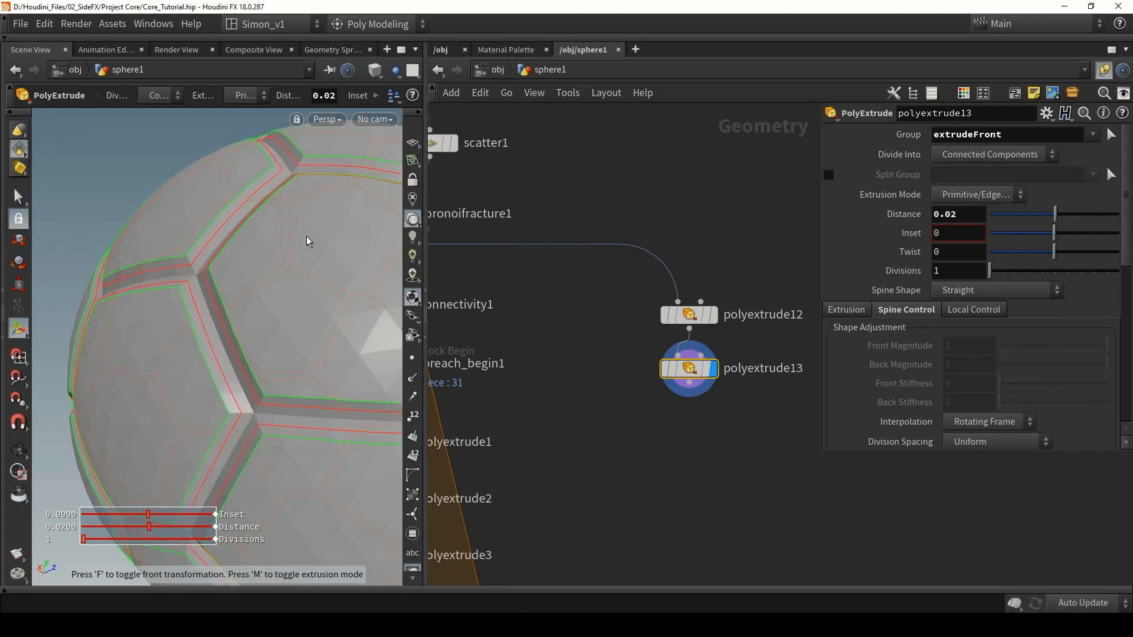
{"action": "key", "text": "Escape"}
{"action": "left_click_drag", "start_coordinate": [154, 336], "coordinate": [280, 309]}
{"action": "key", "text": "Return"}
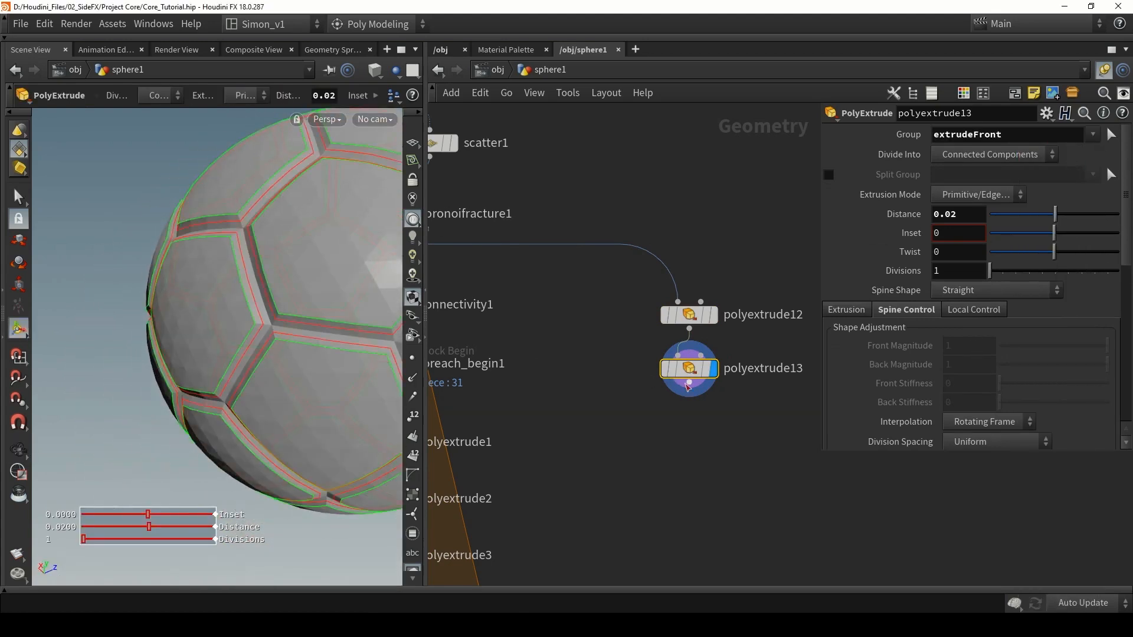
Step: Set polyextrude13's Thickness Scale to 0.973 and check the panel borders around the sphere
{"action": "scroll", "coordinate": [990, 361], "scroll_direction": "down", "scroll_amount": 5}
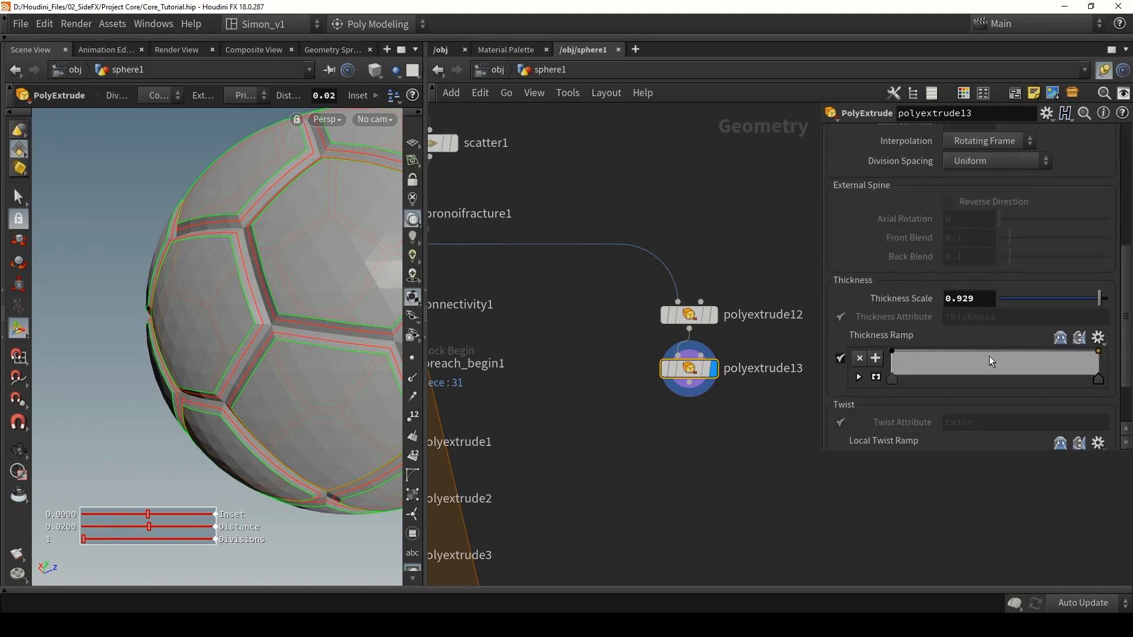
{"action": "left_click_drag", "start_coordinate": [1102, 300], "coordinate": [1107, 303]}
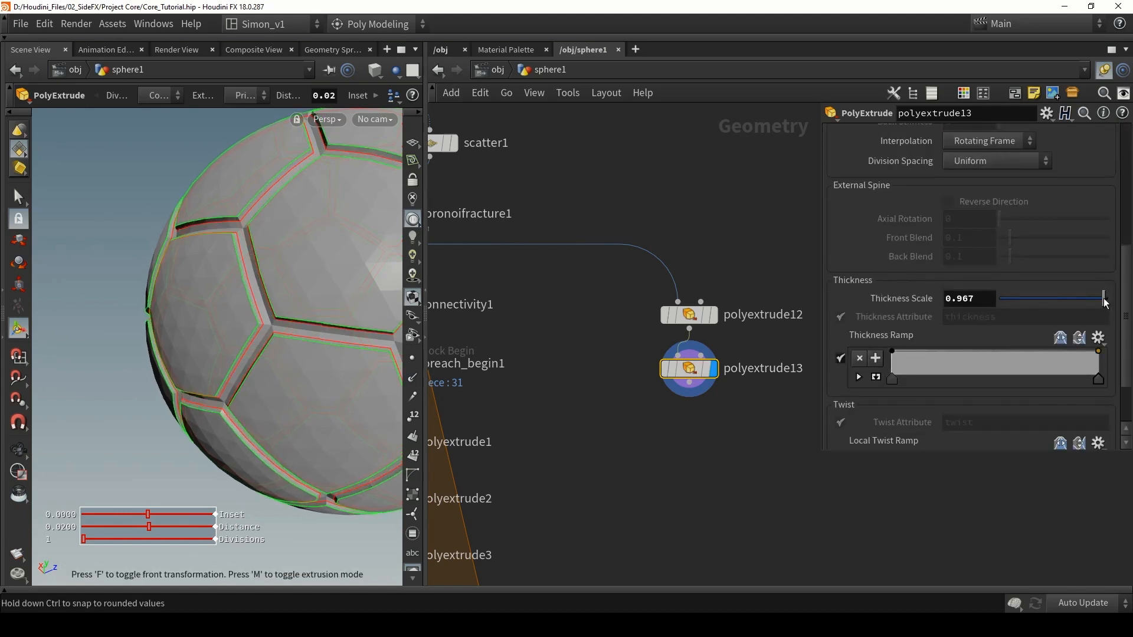
{"action": "mouse_move", "coordinate": [228, 182]}
{"action": "left_mouse_down", "text": "alt"}
{"action": "mouse_move", "coordinate": [339, 152]}
{"action": "mouse_move", "coordinate": [235, 187]}
{"action": "left_mouse_up", "text": "alt"}
{"action": "left_click_drag", "start_coordinate": [258, 230], "coordinate": [281, 307], "text": "alt"}
{"action": "scroll", "coordinate": [234, 280], "scroll_direction": "down", "scroll_amount": 3}
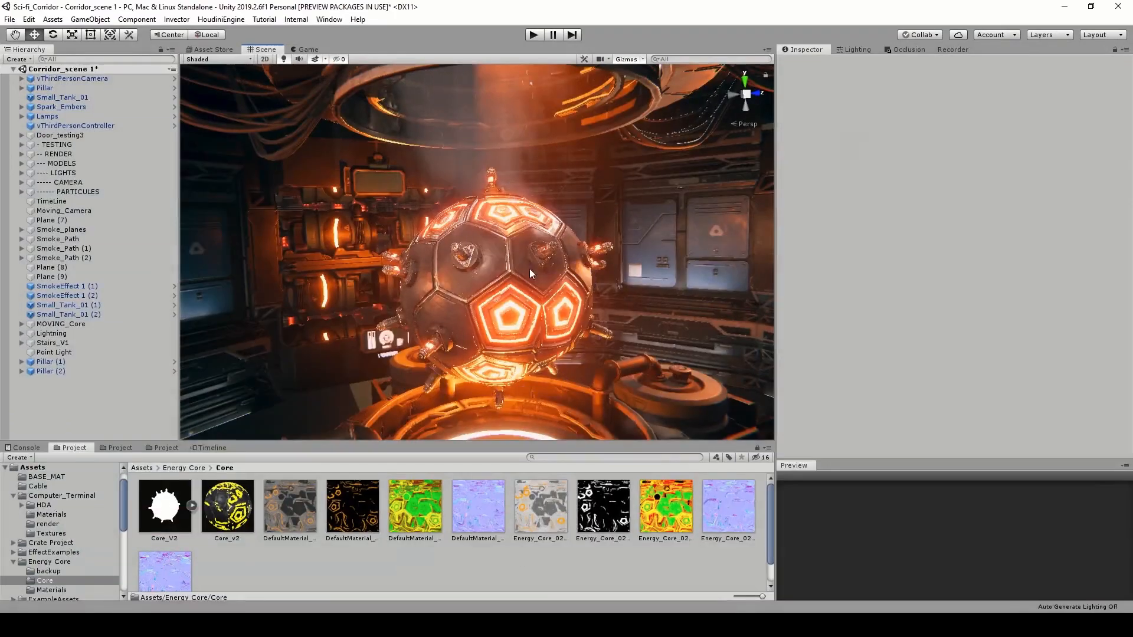
Step: Examine the finished energy core in the Unity scene as reference and switch back to the Houdini network
{"action": "left_click_drag", "start_coordinate": [530, 268], "coordinate": [562, 305], "text": "alt"}
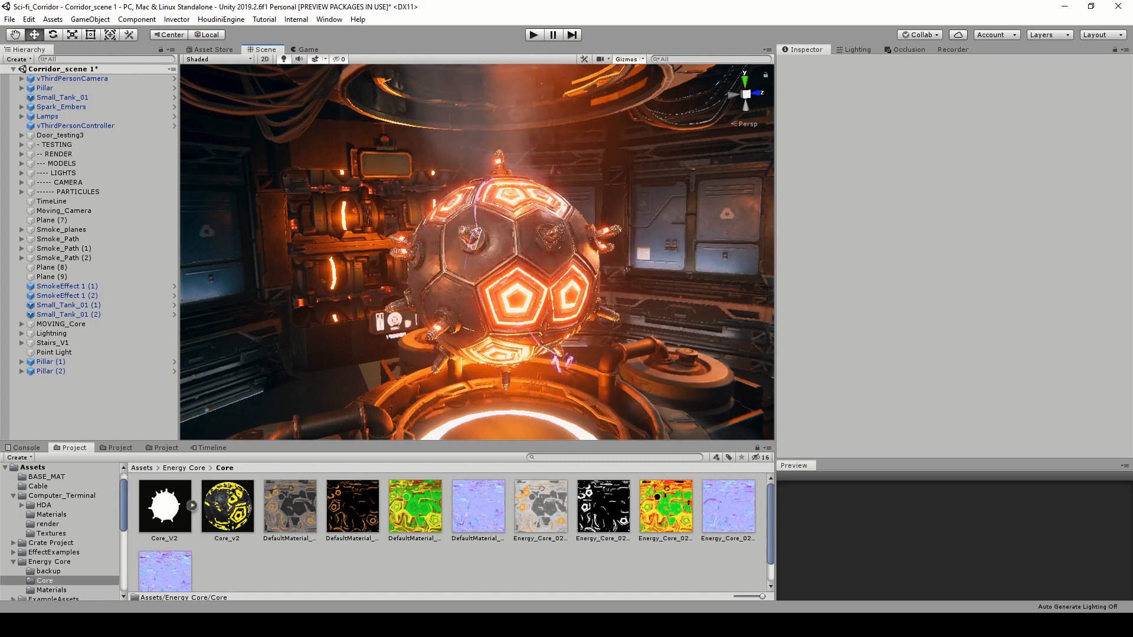
{"action": "left_click", "coordinate": [1063, 9]}
{"action": "left_click", "coordinate": [662, 370]}
Step: Insert an Assemble node between voronoifracture1 and polyextrude12 with Create Packed Geometry enabled, and display it
{"action": "middle_click_drag", "start_coordinate": [684, 367], "coordinate": [611, 373]}
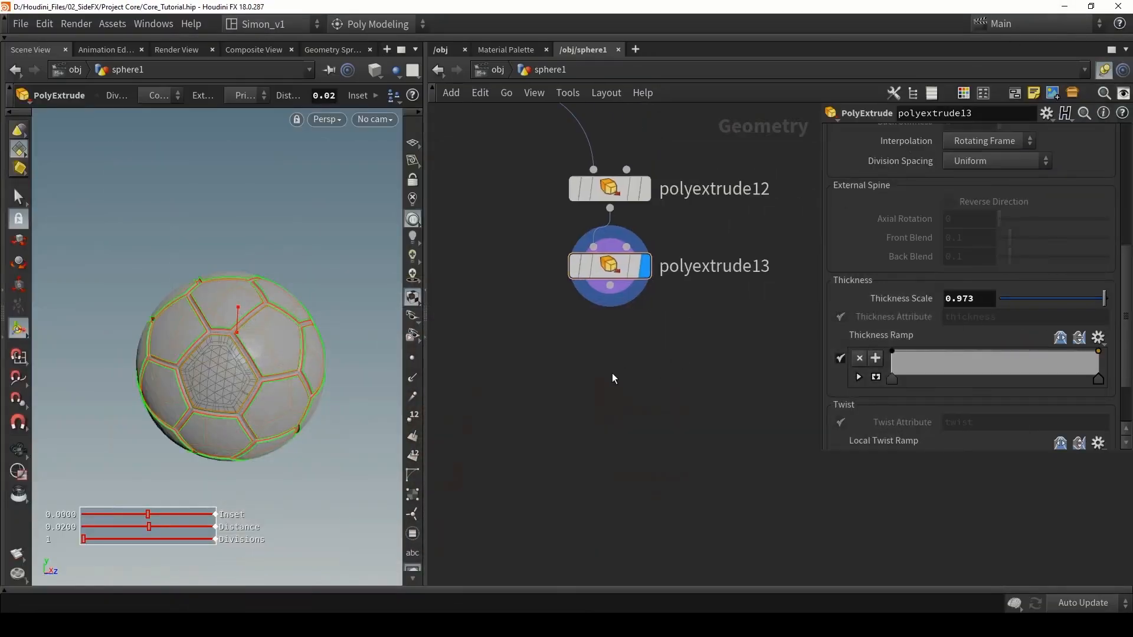
{"action": "scroll", "coordinate": [660, 376], "scroll_direction": "down", "scroll_amount": 2}
{"action": "middle_click_drag", "start_coordinate": [660, 125], "coordinate": [640, 242]}
{"action": "key", "text": "Tab"}
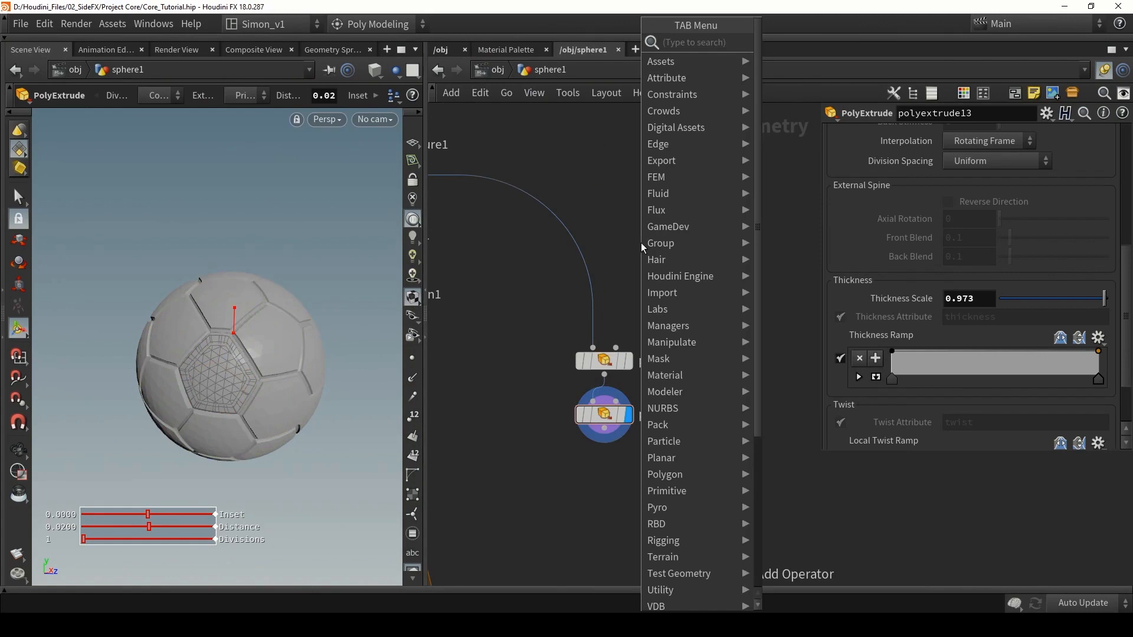
{"action": "type", "text": "ass"}
{"action": "key", "text": "Return"}
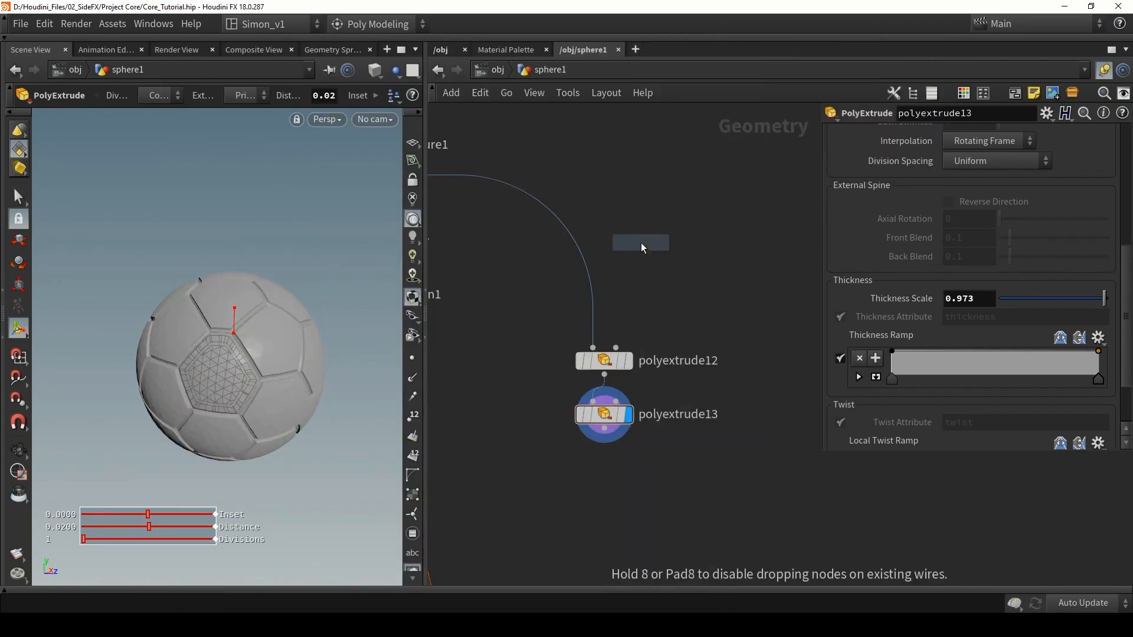
{"action": "left_click", "coordinate": [575, 256]}
{"action": "left_click", "coordinate": [626, 259]}
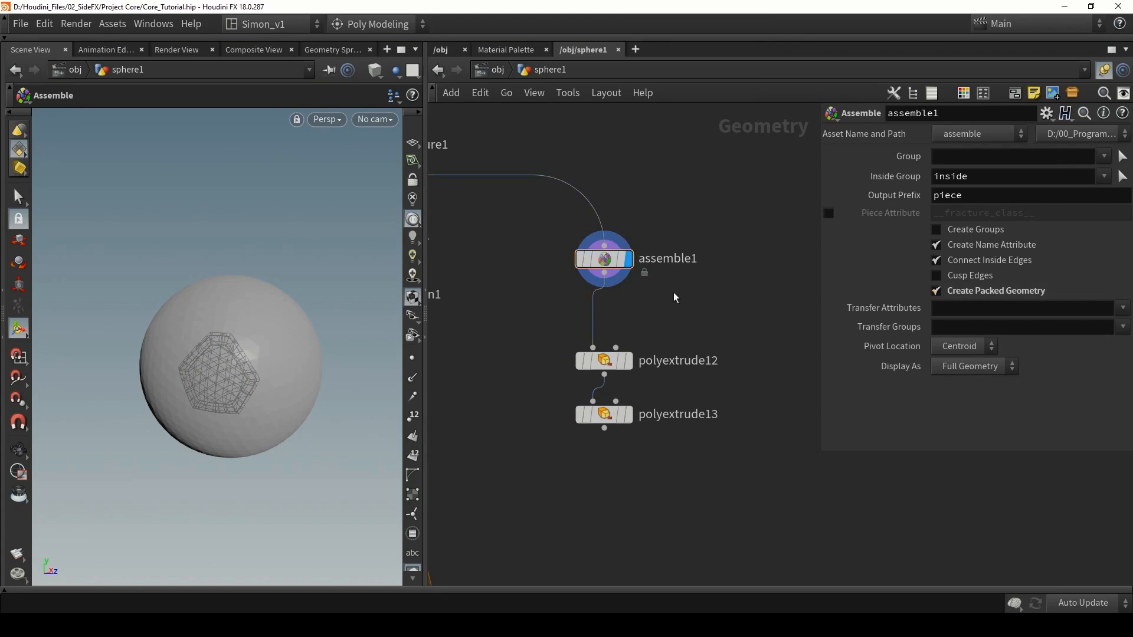
Step: Show the points on the assembled sphere and select individual panels to inspect the packed pieces
{"action": "left_click", "coordinate": [636, 297]}
{"action": "middle_click_drag", "start_coordinate": [634, 297], "coordinate": [629, 241]}
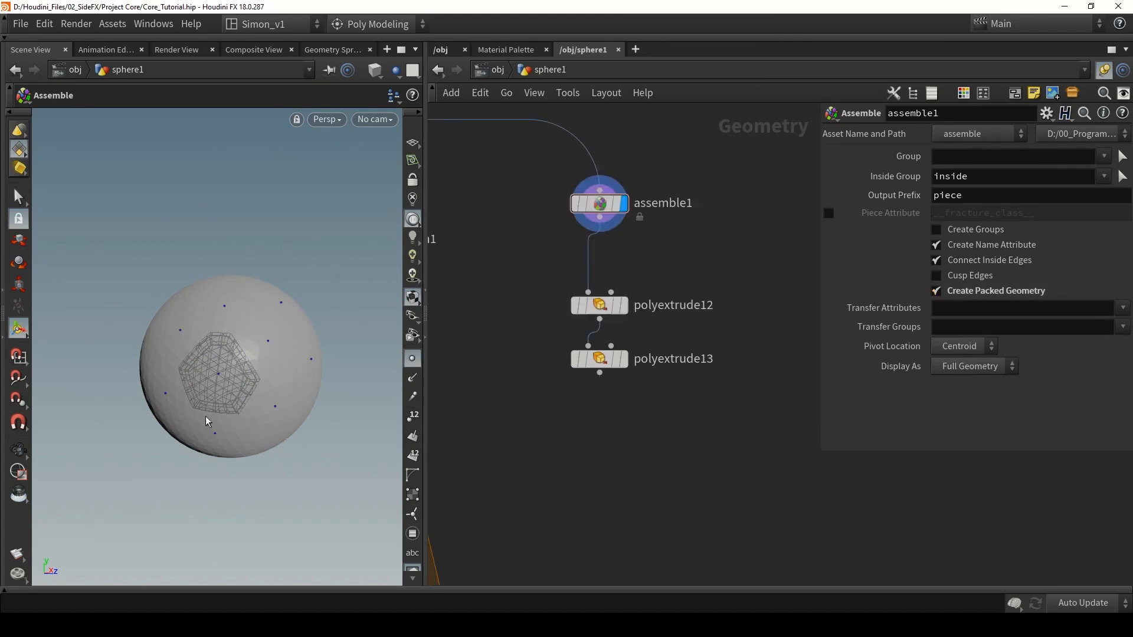
{"action": "left_click_drag", "start_coordinate": [207, 421], "coordinate": [272, 331]}
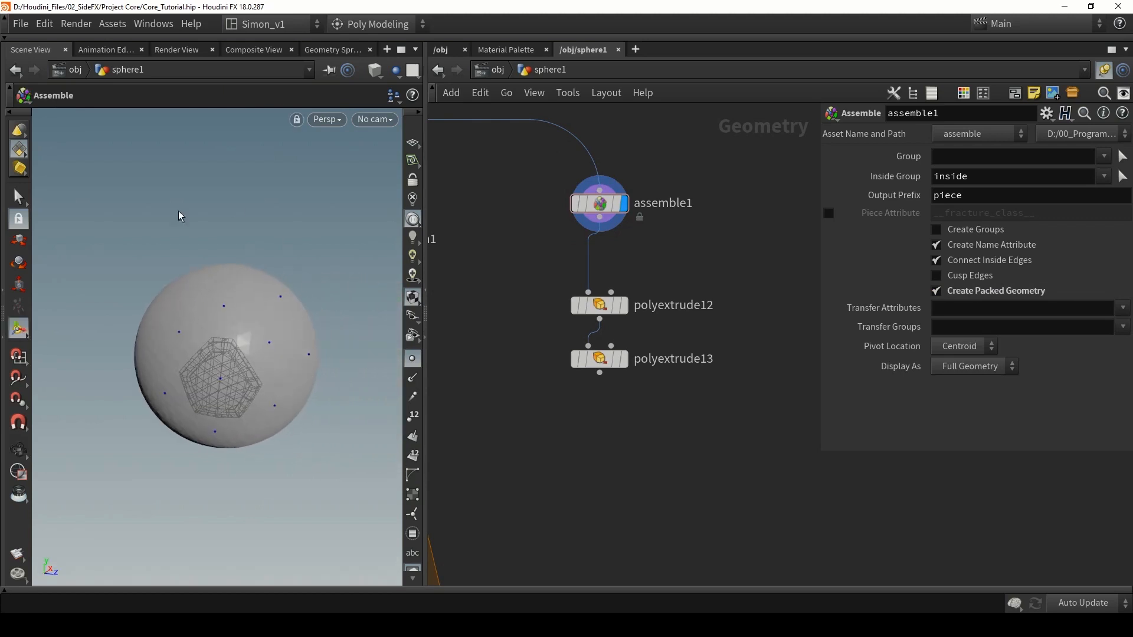
{"action": "left_click", "coordinate": [630, 235]}
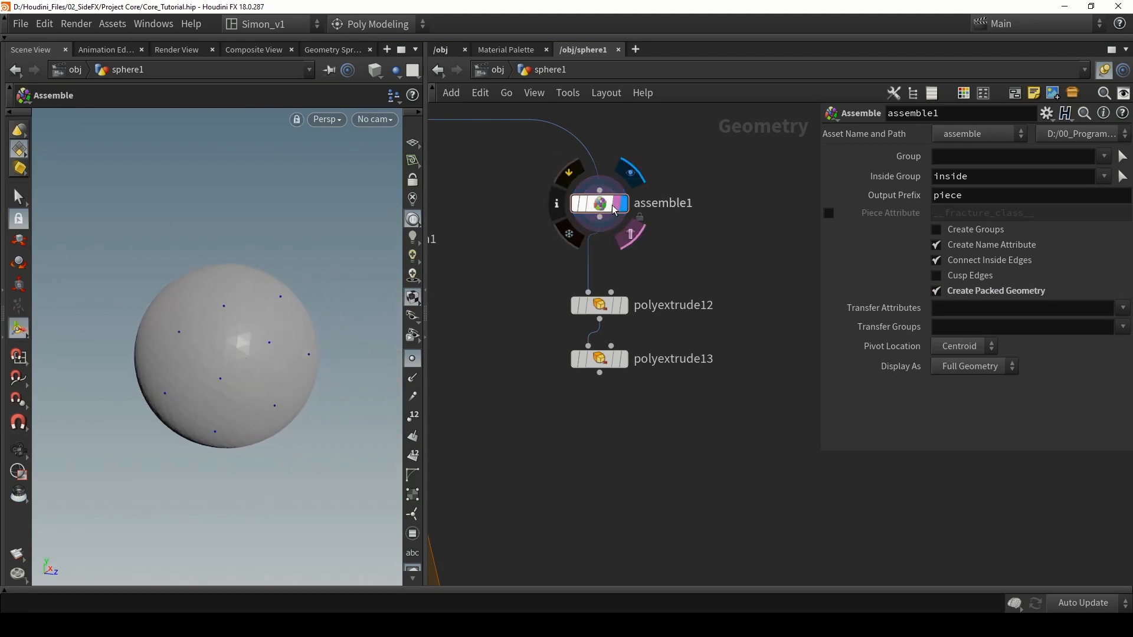
{"action": "key", "text": "s"}
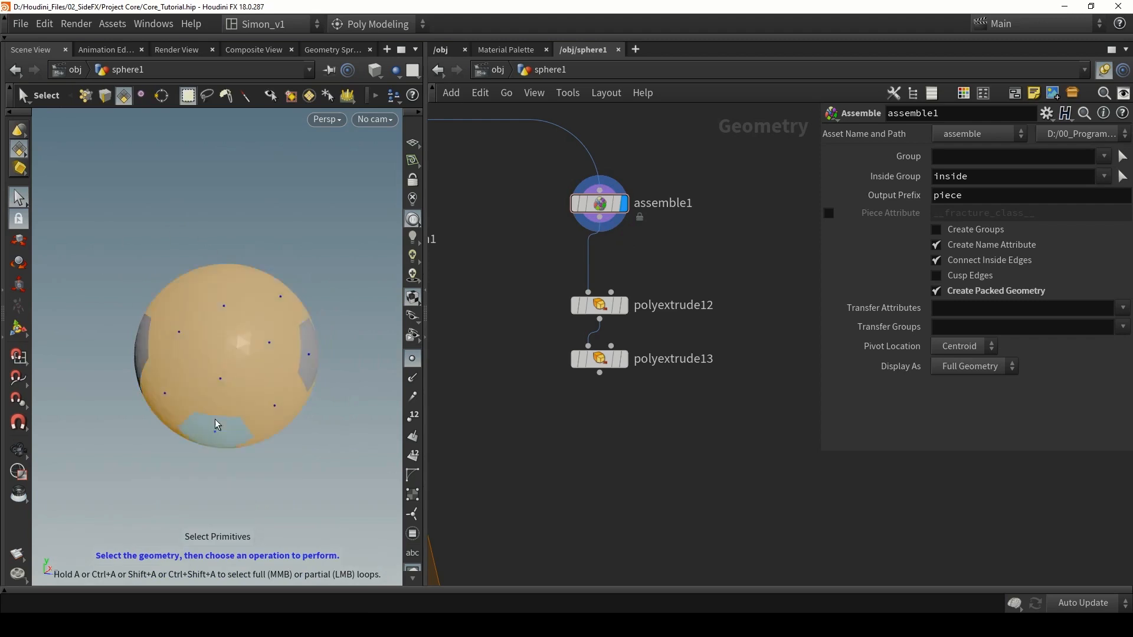
{"action": "left_click", "coordinate": [178, 334]}
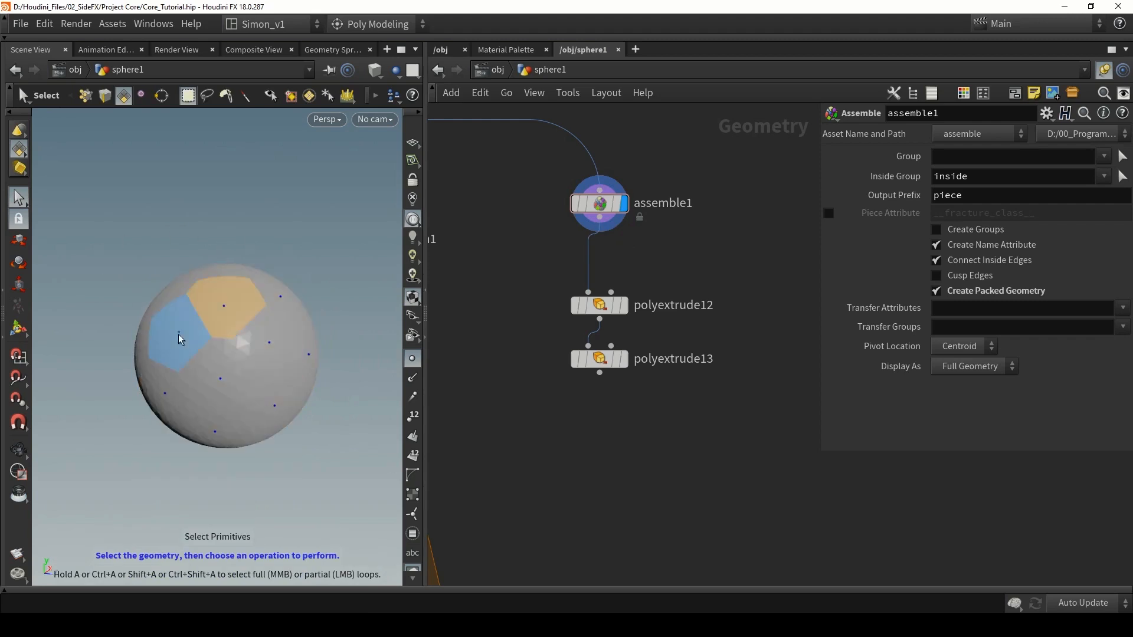
{"action": "left_click", "coordinate": [241, 371]}
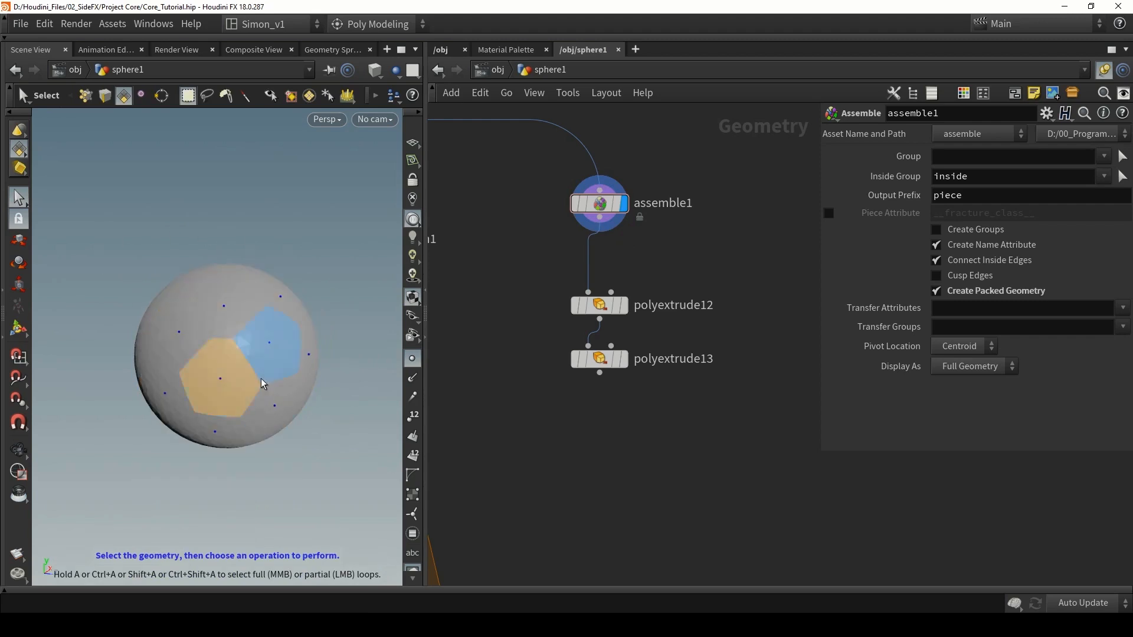
{"action": "left_click_drag", "start_coordinate": [261, 379], "coordinate": [233, 367], "text": "alt"}
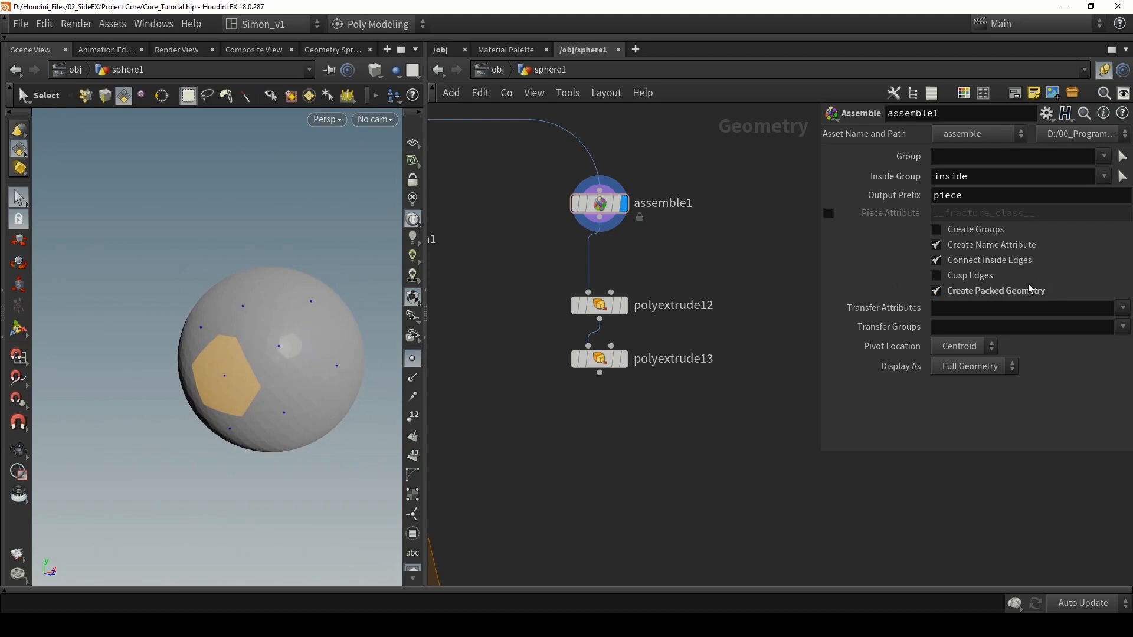
Step: Move both PolyExtrude nodes down, insert a Group by Range node right after assemble1 and display it
{"action": "left_click_drag", "start_coordinate": [562, 289], "coordinate": [598, 381]}
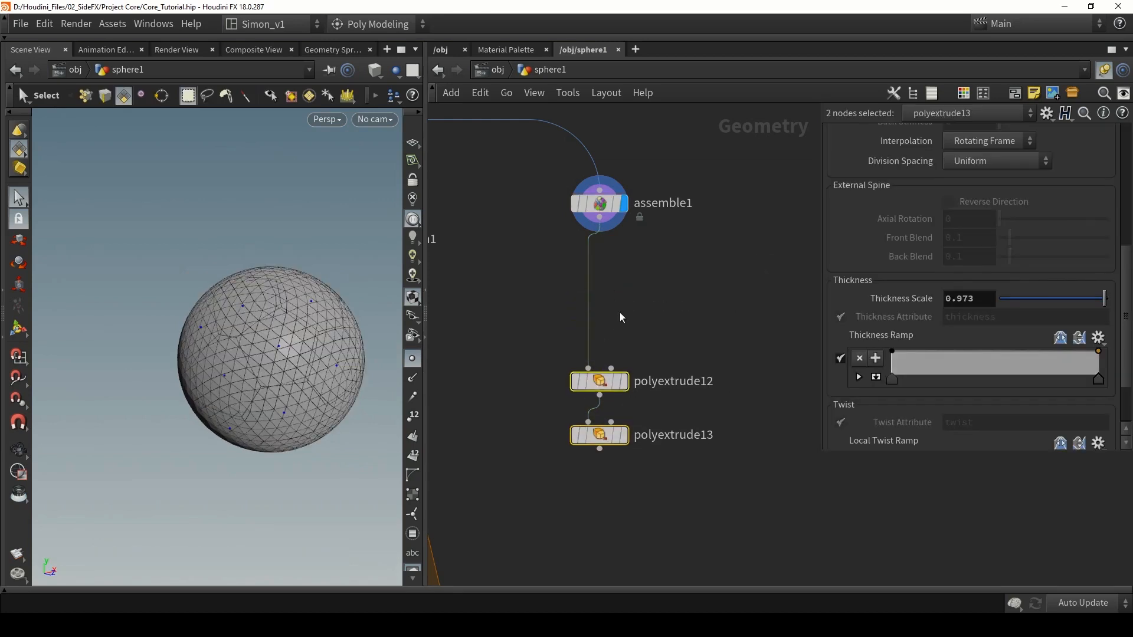
{"action": "left_click", "coordinate": [633, 272]}
{"action": "key", "text": "Tab"}
{"action": "type", "text": "rea"}
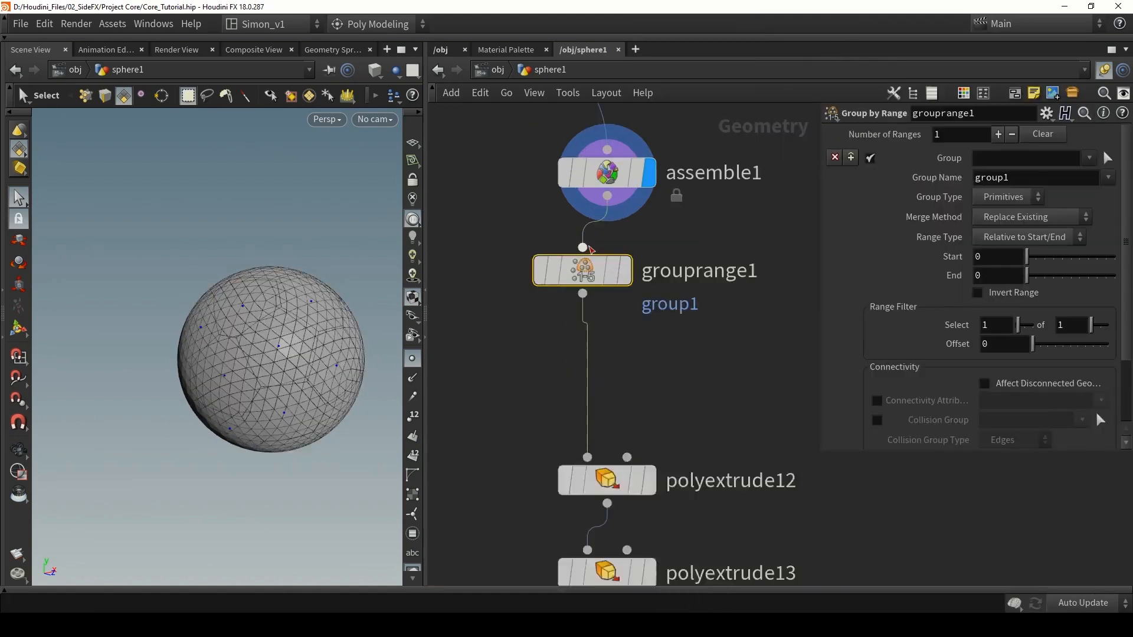
{"action": "scroll", "coordinate": [665, 278], "scroll_direction": "up", "scroll_amount": 2}
{"action": "left_click", "coordinate": [665, 278]}
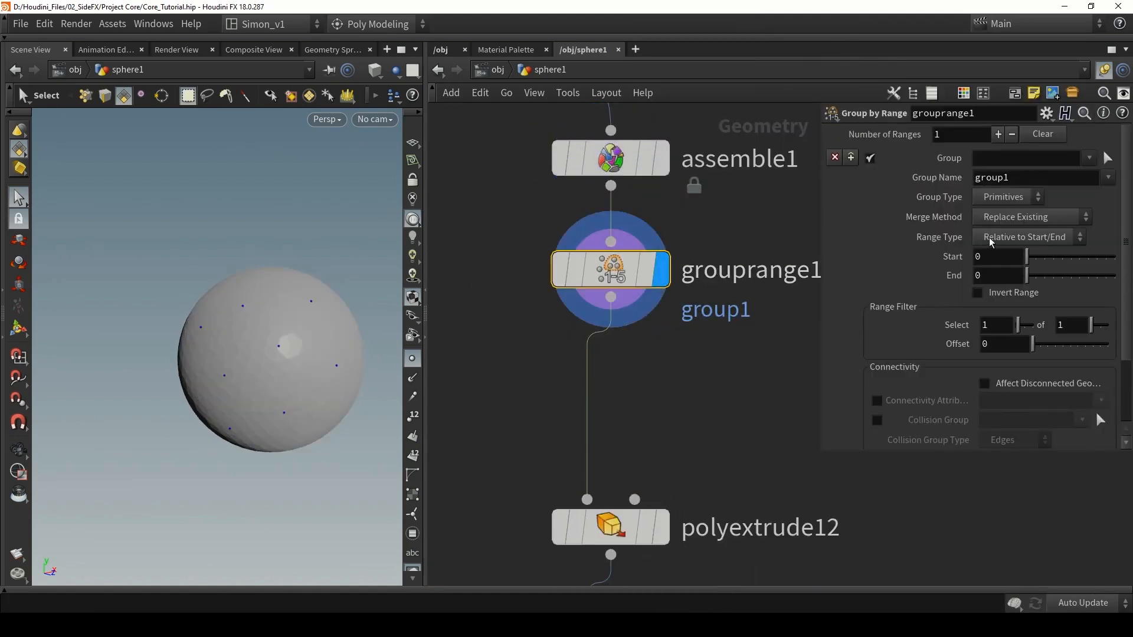
Step: Set grouprange1's Group Type to Points and its Range Filter to select 1 of 2
{"action": "left_click", "coordinate": [1010, 197]}
{"action": "left_click", "coordinate": [1011, 223]}
{"action": "left_click_drag", "start_coordinate": [1100, 325], "coordinate": [1091, 327]}
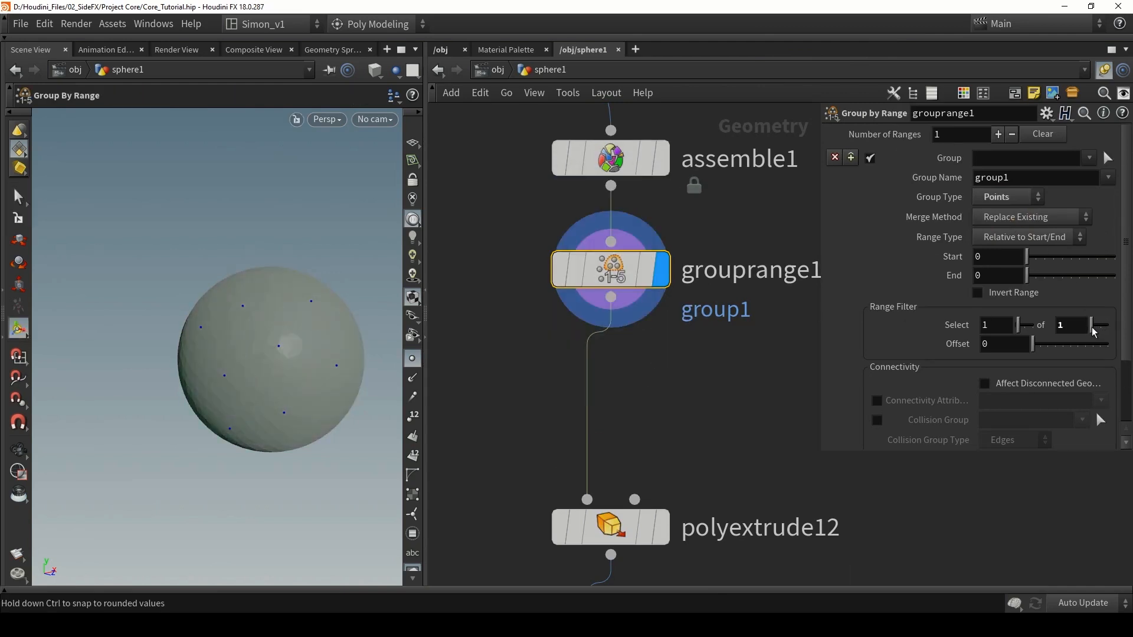
{"action": "left_click_drag", "start_coordinate": [1091, 327], "coordinate": [1093, 328]}
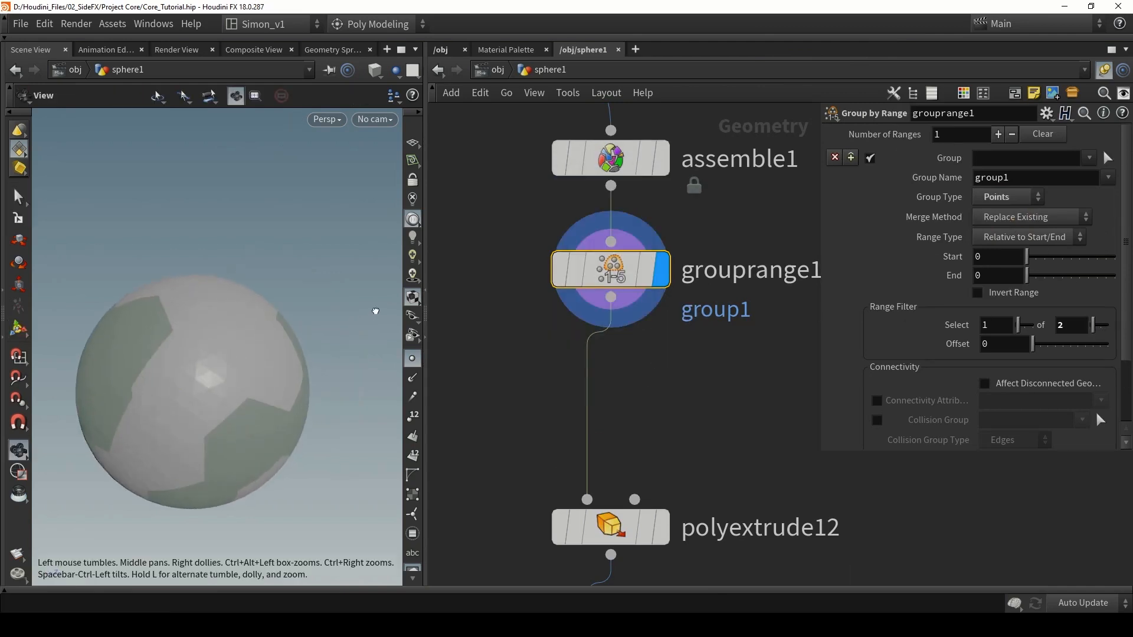
{"action": "left_click_drag", "start_coordinate": [374, 310], "coordinate": [288, 299], "text": "alt"}
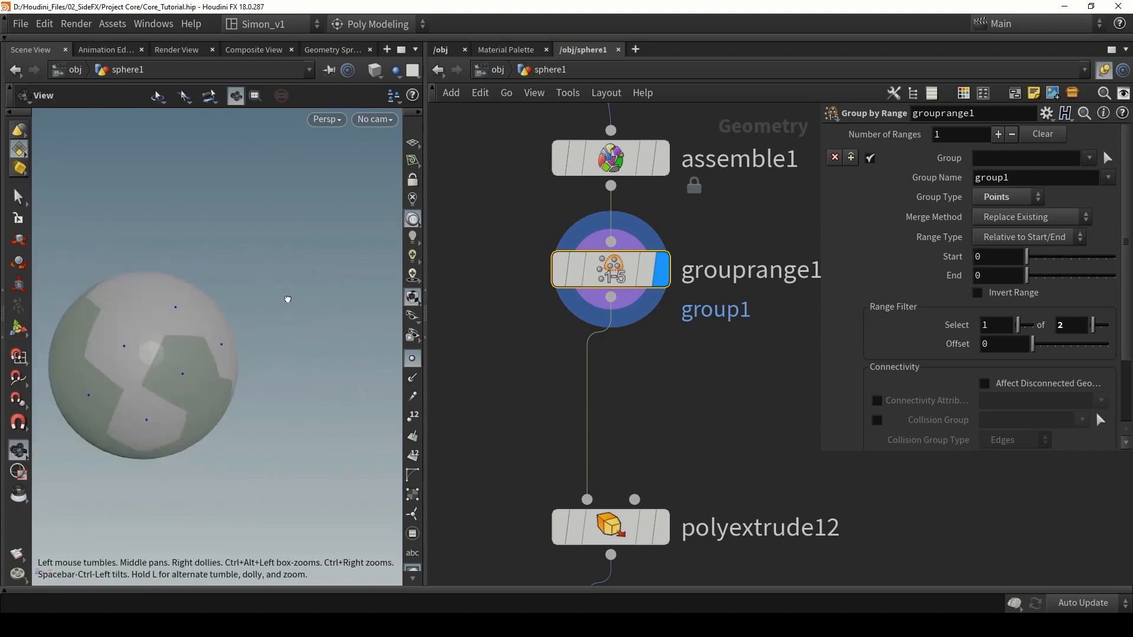
Step: Insert a Blast node after grouprange1, delete group1 with it and examine the remaining panels
{"action": "key", "text": "Tab"}
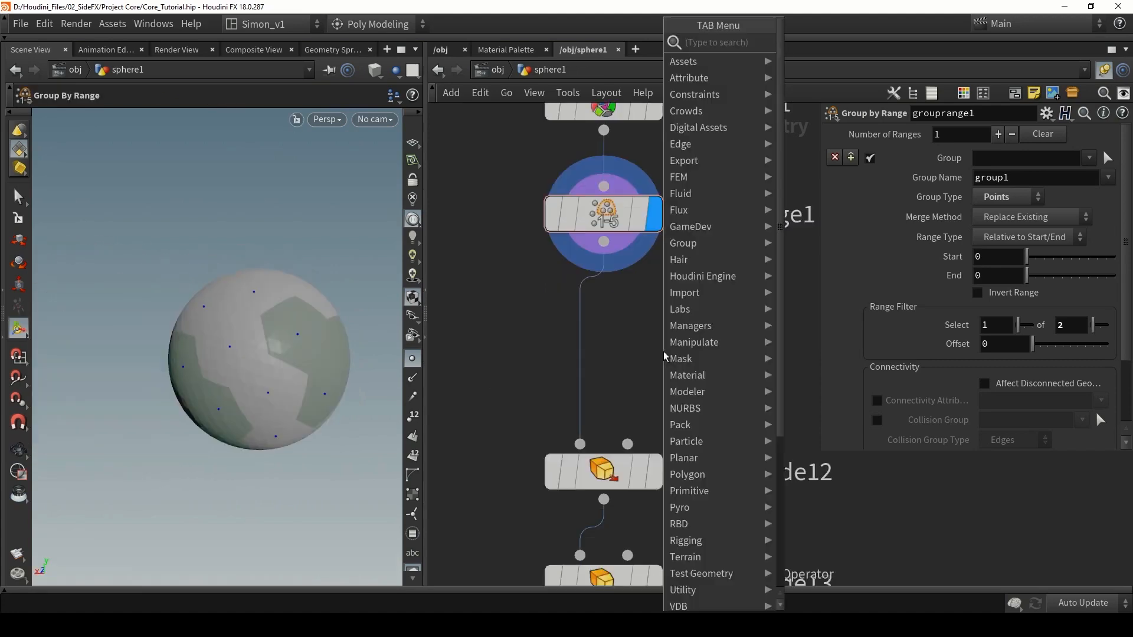
{"action": "type", "text": "bl"}
{"action": "key", "text": "Return"}
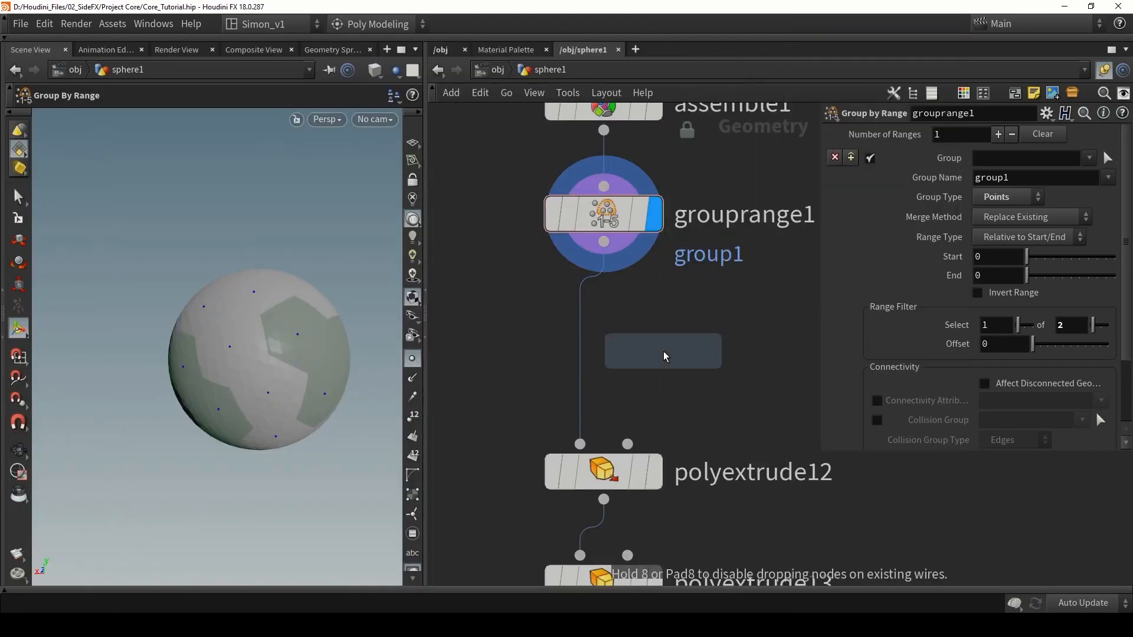
{"action": "left_click", "coordinate": [665, 357]}
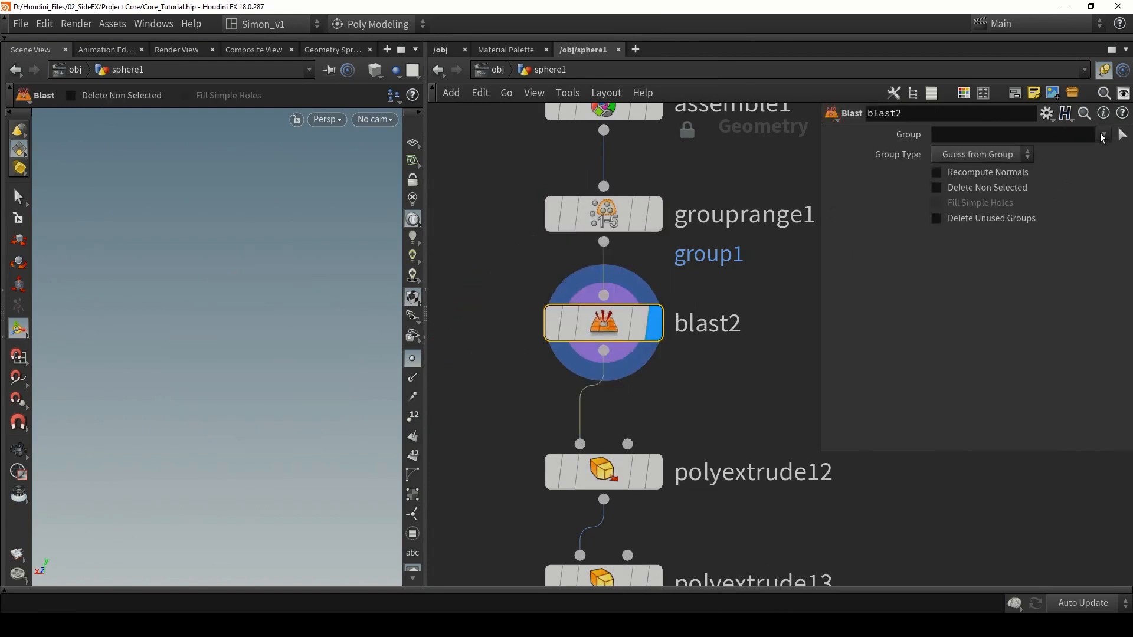
{"action": "left_click", "coordinate": [1091, 169]}
{"action": "left_click_drag", "start_coordinate": [337, 333], "coordinate": [373, 351], "text": "alt"}
{"action": "middle_click_drag", "start_coordinate": [268, 367], "coordinate": [277, 271], "text": "alt"}
{"action": "right_click_drag", "start_coordinate": [277, 272], "coordinate": [187, 314], "text": "alt"}
{"action": "key", "text": "shift+w"}
{"action": "mouse_move", "coordinate": [268, 291]}
{"action": "left_mouse_down", "text": "alt"}
{"action": "mouse_move", "coordinate": [288, 359]}
{"action": "mouse_move", "coordinate": [280, 331]}
{"action": "mouse_move", "coordinate": [178, 279]}
{"action": "mouse_move", "coordinate": [220, 248]}
{"action": "left_mouse_up", "text": "alt"}
{"action": "key", "text": "shift+w"}
Step: Display polyextrude13 and examine how the extrusions act on the remaining packed panels
{"action": "middle_click_drag", "start_coordinate": [701, 469], "coordinate": [698, 335]}
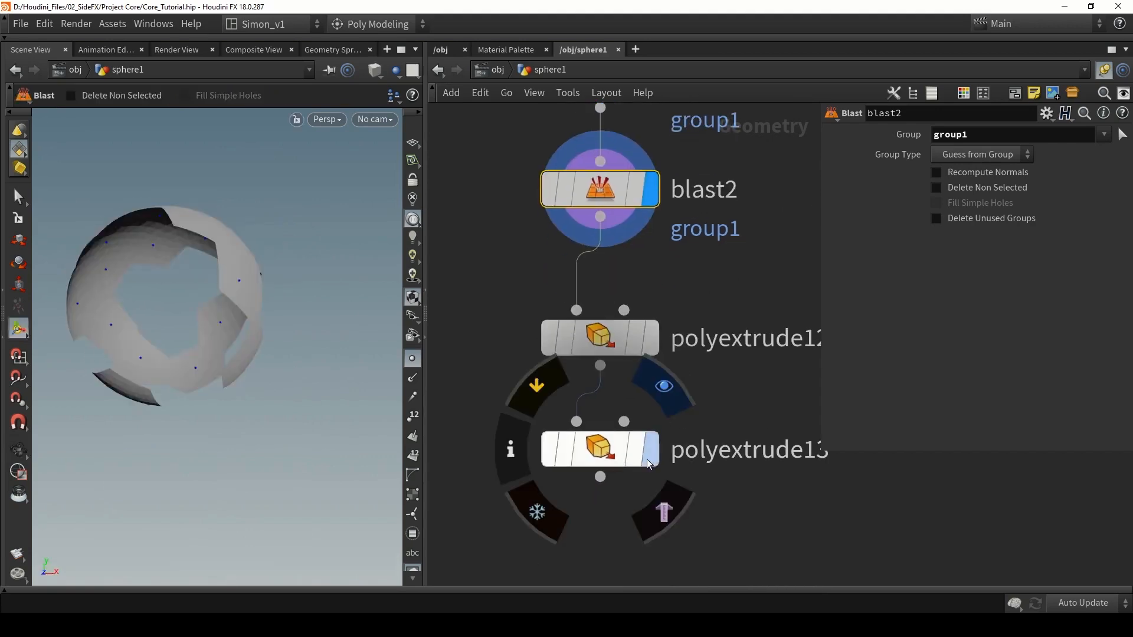
{"action": "left_click", "coordinate": [651, 453]}
{"action": "left_click", "coordinate": [608, 456]}
{"action": "left_click_drag", "start_coordinate": [261, 354], "coordinate": [165, 308], "text": "alt"}
{"action": "right_click_drag", "start_coordinate": [165, 309], "coordinate": [227, 229], "text": "alt"}
{"action": "left_click_drag", "start_coordinate": [187, 275], "coordinate": [192, 288], "text": "alt"}
Step: Move both PolyExtrude nodes down and insert an Unpack node between blast2 and polyextrude12
{"action": "scroll", "coordinate": [615, 306], "scroll_direction": "down", "scroll_amount": 4}
{"action": "left_click_drag", "start_coordinate": [685, 424], "coordinate": [557, 306]}
{"action": "left_click_drag", "start_coordinate": [599, 322], "coordinate": [601, 383]}
{"action": "left_click", "coordinate": [633, 301]}
{"action": "key", "text": "Tab"}
{"action": "type", "text": "unp"}
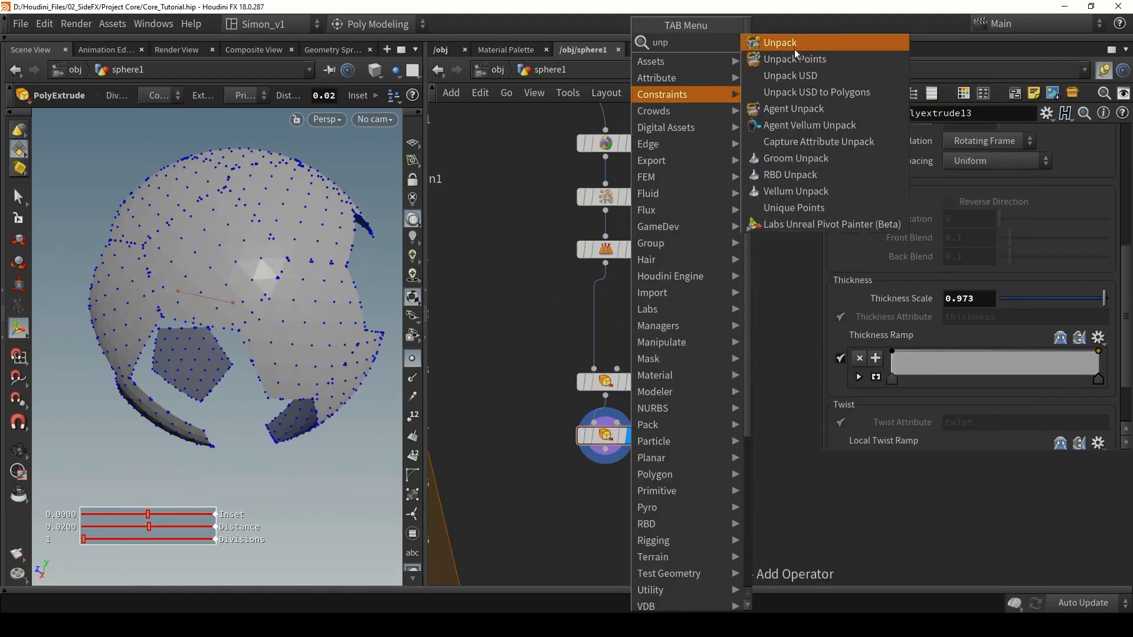
{"action": "key", "text": "Return"}
Step: Display assemble1, grouprange1 and blast2 in turn to review how the panels are reduced
{"action": "left_click", "coordinate": [612, 149]}
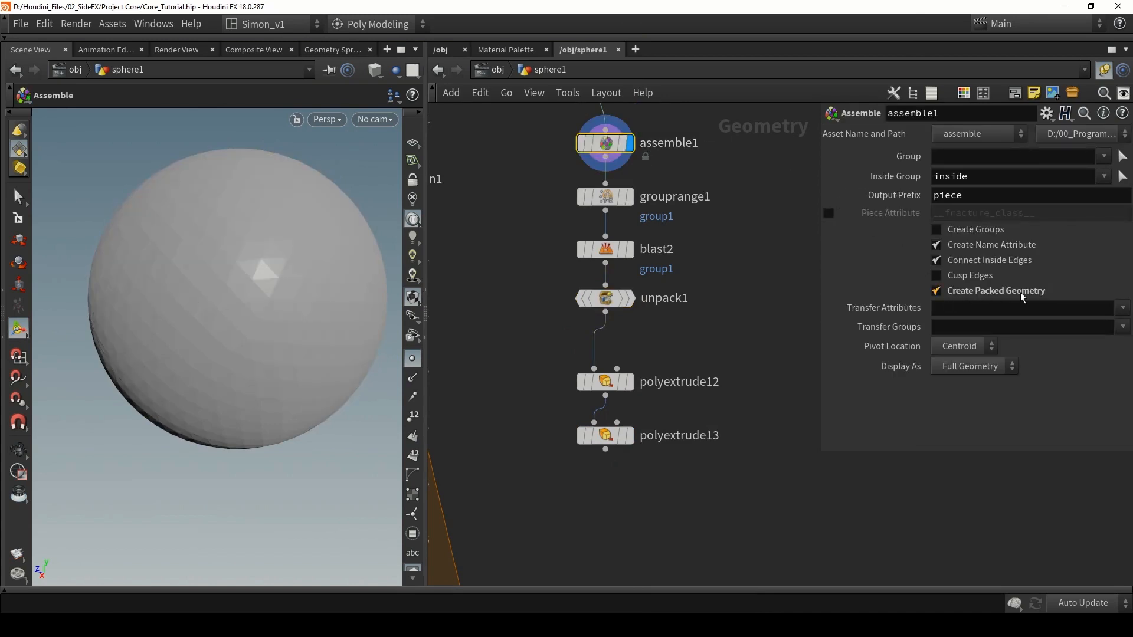
{"action": "left_click", "coordinate": [629, 197]}
{"action": "left_click", "coordinate": [629, 253]}
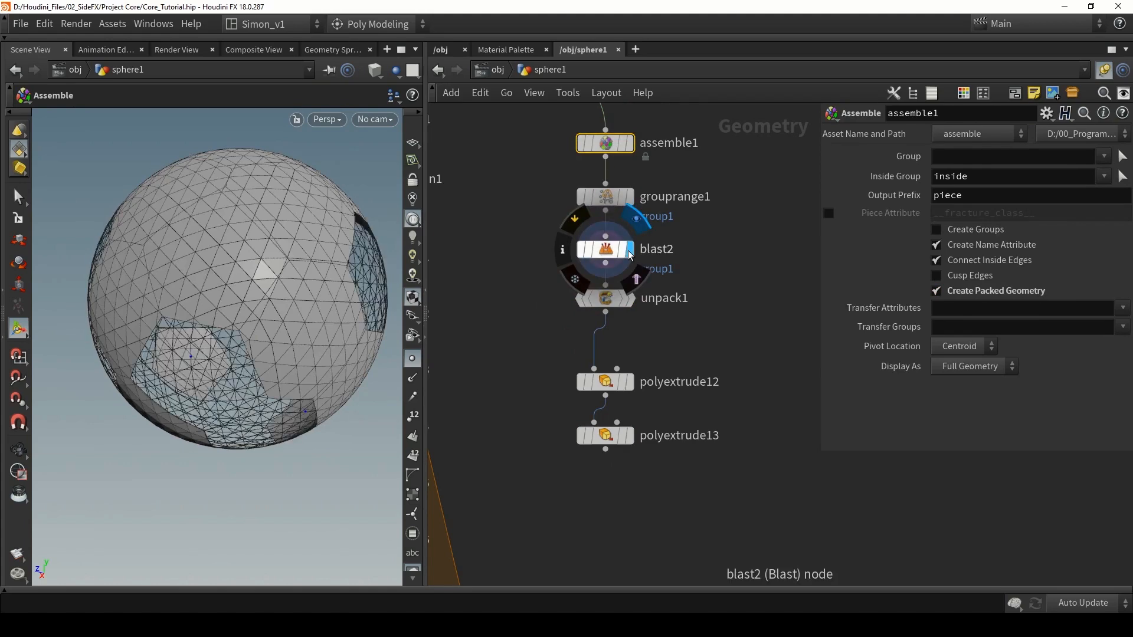
{"action": "left_click_drag", "start_coordinate": [182, 207], "coordinate": [211, 232], "text": "alt"}
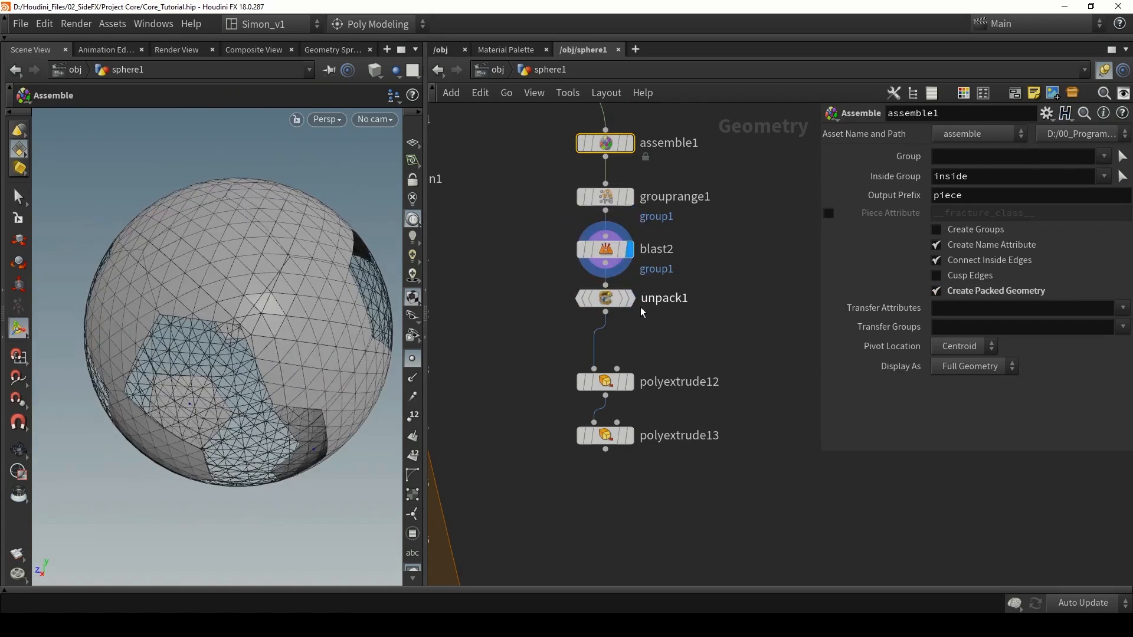
Step: Display polyextrude13, hide the point markers and examine the extruded panels from several angles
{"action": "left_click", "coordinate": [630, 436]}
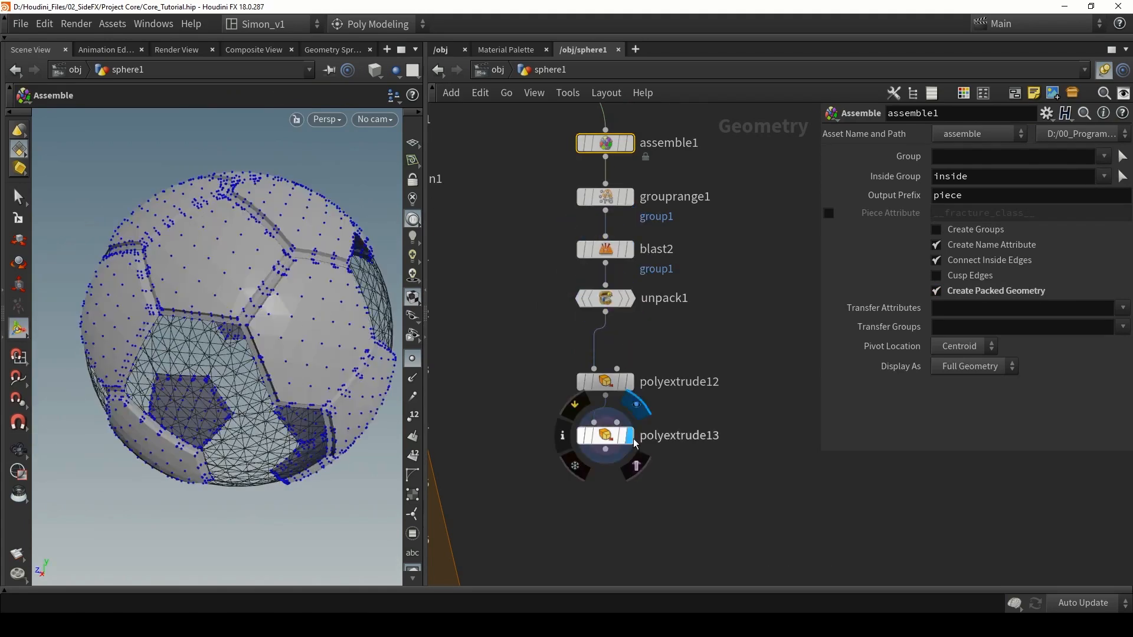
{"action": "left_click", "coordinate": [616, 437]}
{"action": "left_click_drag", "start_coordinate": [393, 329], "coordinate": [365, 318], "text": "alt"}
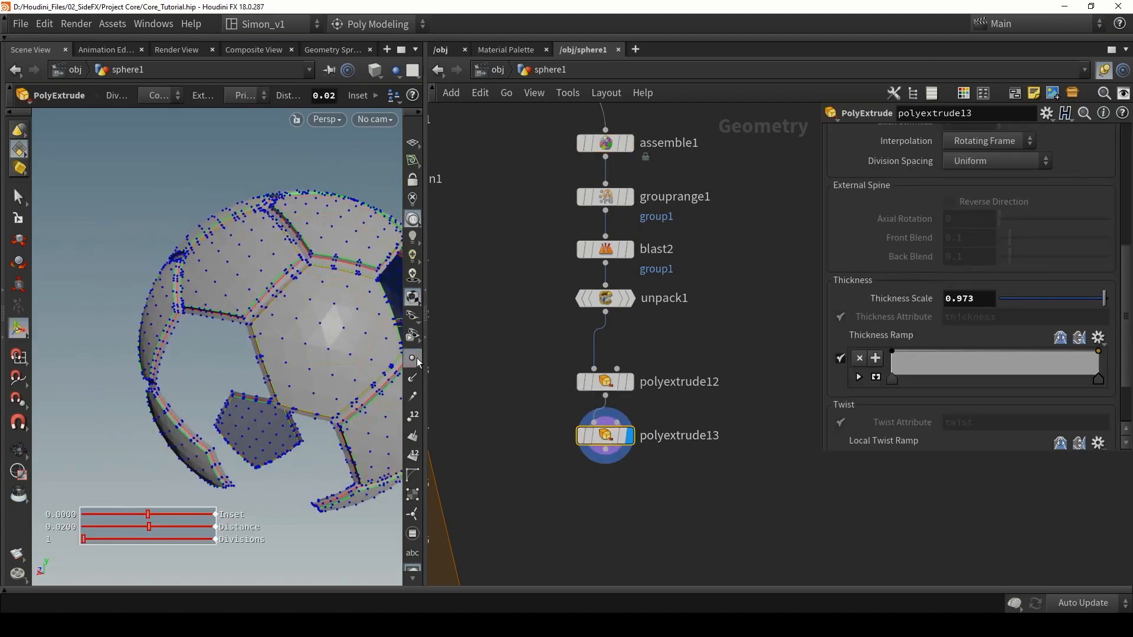
{"action": "left_click", "coordinate": [415, 361]}
{"action": "middle_click_drag", "start_coordinate": [378, 342], "coordinate": [221, 338], "text": "alt"}
{"action": "right_click_drag", "start_coordinate": [221, 339], "coordinate": [177, 316], "text": "alt"}
{"action": "left_click_drag", "start_coordinate": [177, 316], "coordinate": [168, 290], "text": "alt"}
{"action": "left_click_drag", "start_coordinate": [283, 274], "coordinate": [318, 283], "text": "alt"}
{"action": "scroll", "coordinate": [604, 198], "scroll_direction": "down", "scroll_amount": 5}
Step: Merge the outputs of polyextrude13 and foreach_end1 in a new, displayed Merge node below both branches
{"action": "left_click_drag", "start_coordinate": [645, 286], "coordinate": [698, 242]}
{"action": "key", "text": "a"}
{"action": "middle_click_drag", "start_coordinate": [681, 331], "coordinate": [662, 210]}
{"action": "scroll", "coordinate": [662, 211], "scroll_direction": "down", "scroll_amount": 3}
{"action": "left_click", "coordinate": [666, 173]}
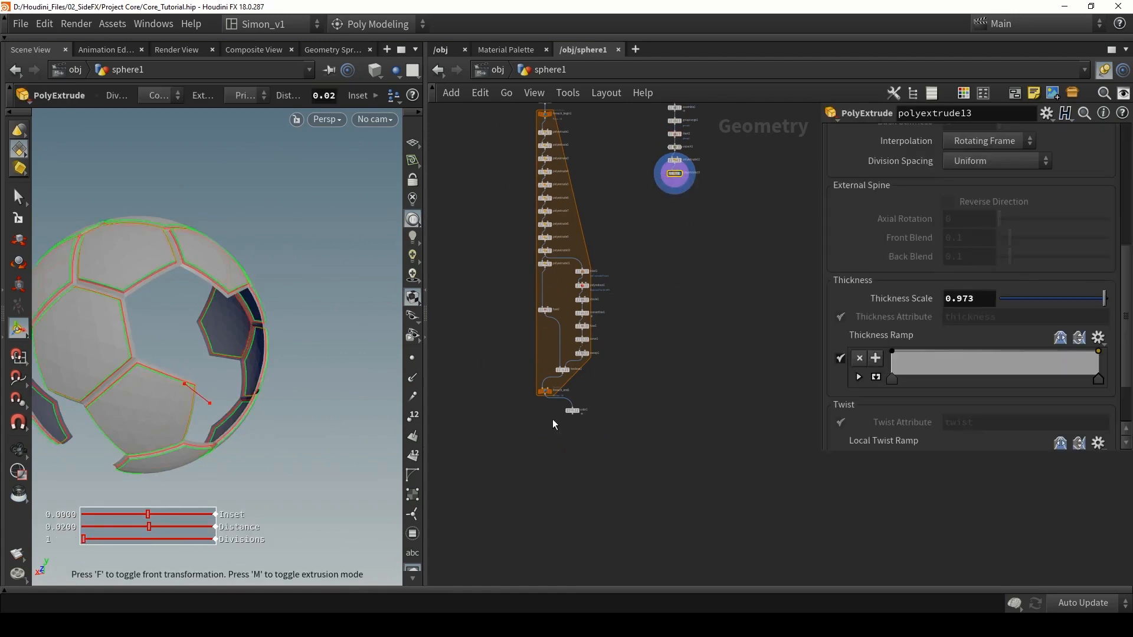
{"action": "left_click", "coordinate": [539, 391]}
{"action": "scroll", "coordinate": [551, 387], "scroll_direction": "up", "scroll_amount": 5}
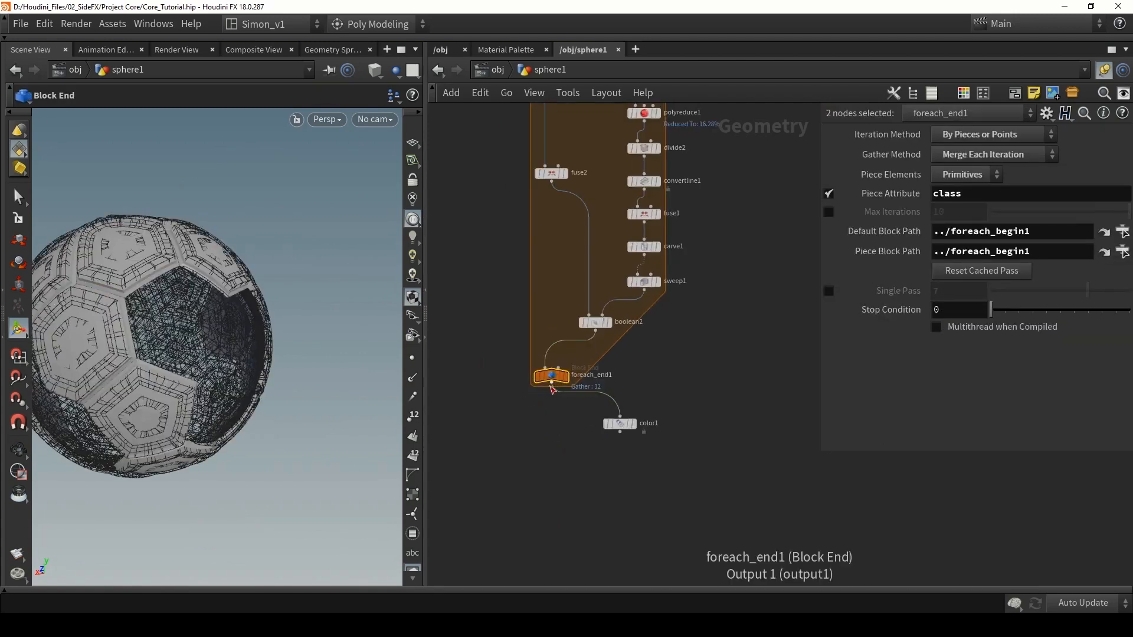
{"action": "left_click_drag", "start_coordinate": [554, 387], "coordinate": [787, 451]}
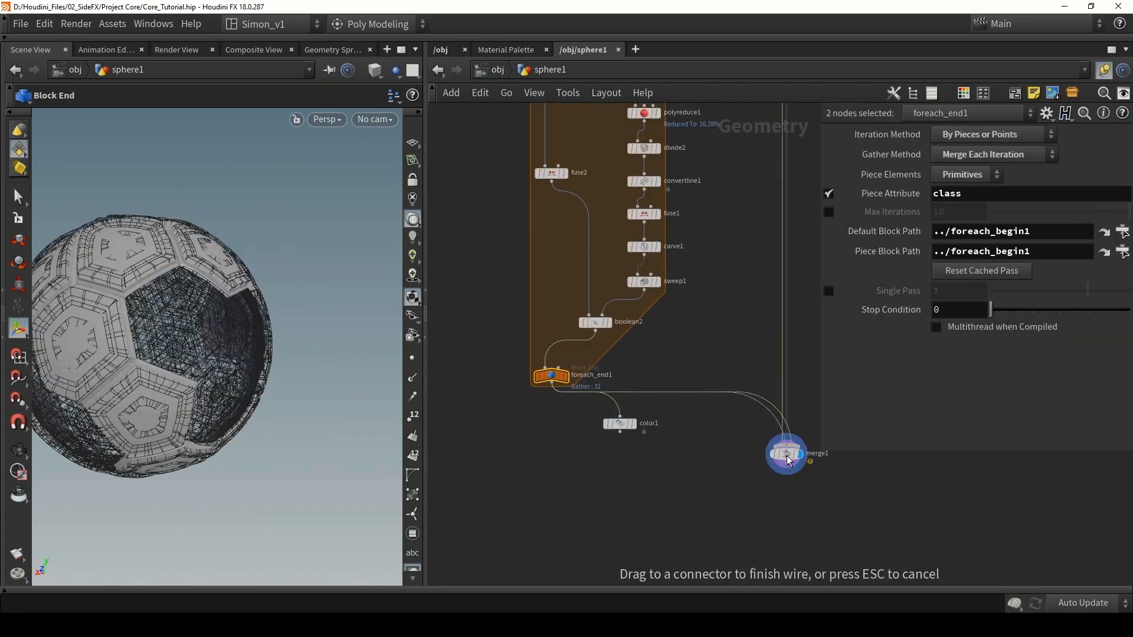
{"action": "middle_click_drag", "start_coordinate": [742, 460], "coordinate": [602, 406]}
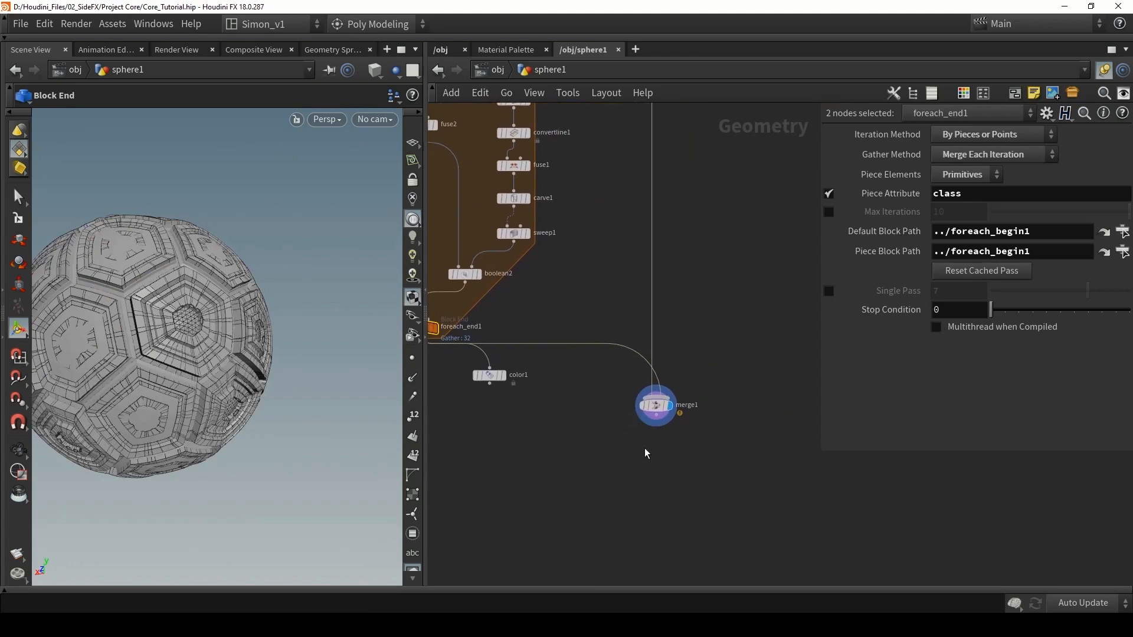
Step: Select merge1, switch the viewport to shading without wireframe and inspect the combined ball
{"action": "left_click", "coordinate": [655, 407]}
{"action": "left_click_drag", "start_coordinate": [197, 386], "coordinate": [259, 365], "text": "alt"}
{"action": "key", "text": "w"}
{"action": "key", "text": "w"}
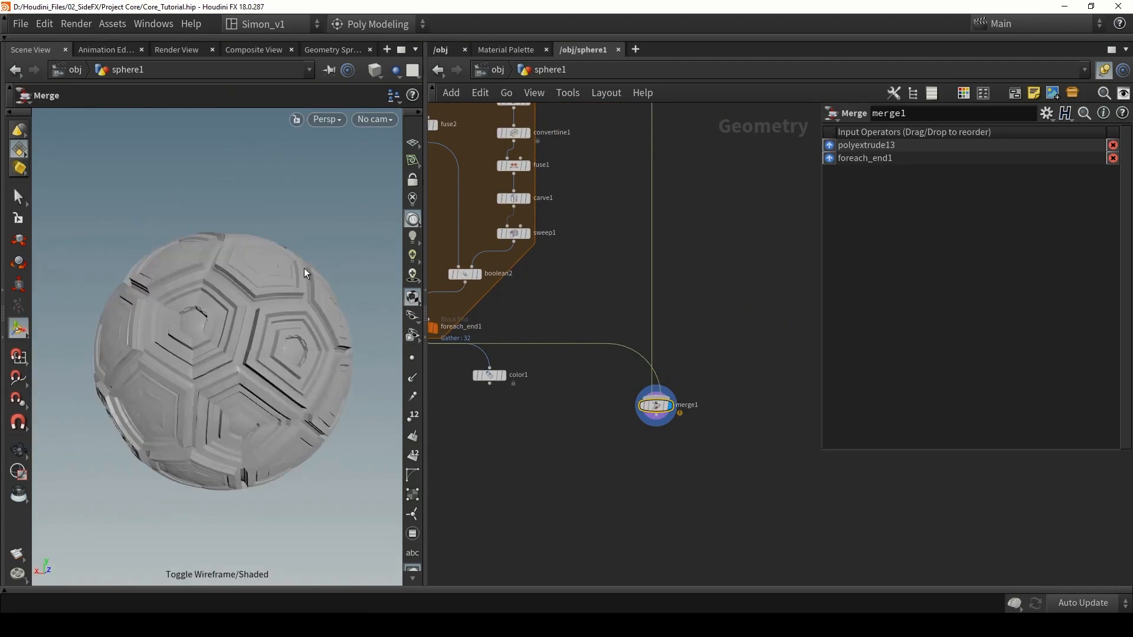
{"action": "mouse_move", "coordinate": [303, 268]}
{"action": "left_mouse_down"}
{"action": "mouse_move", "coordinate": [230, 328]}
{"action": "mouse_move", "coordinate": [285, 289]}
{"action": "left_mouse_up"}
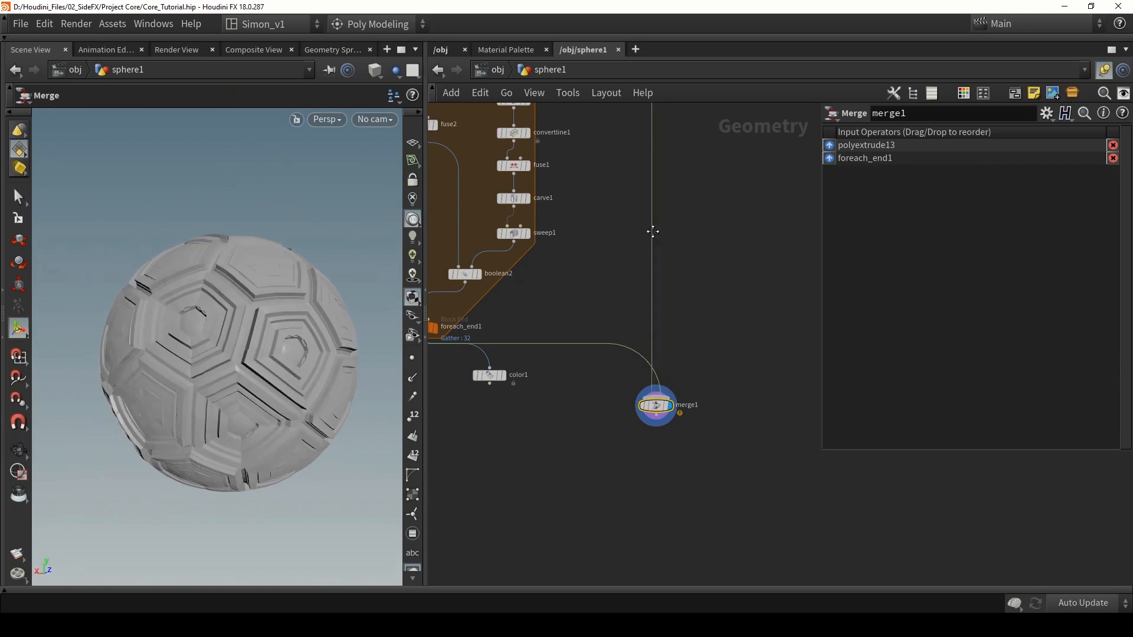
Step: Move the whole side branch from assemble1 to polyextrude13 down to make room above it
{"action": "middle_click_drag", "start_coordinate": [653, 231], "coordinate": [643, 413]}
{"action": "scroll", "coordinate": [631, 295], "scroll_direction": "down", "scroll_amount": 5}
{"action": "middle_click_drag", "start_coordinate": [636, 254], "coordinate": [640, 348]}
{"action": "scroll", "coordinate": [641, 322], "scroll_direction": "up", "scroll_amount": 1}
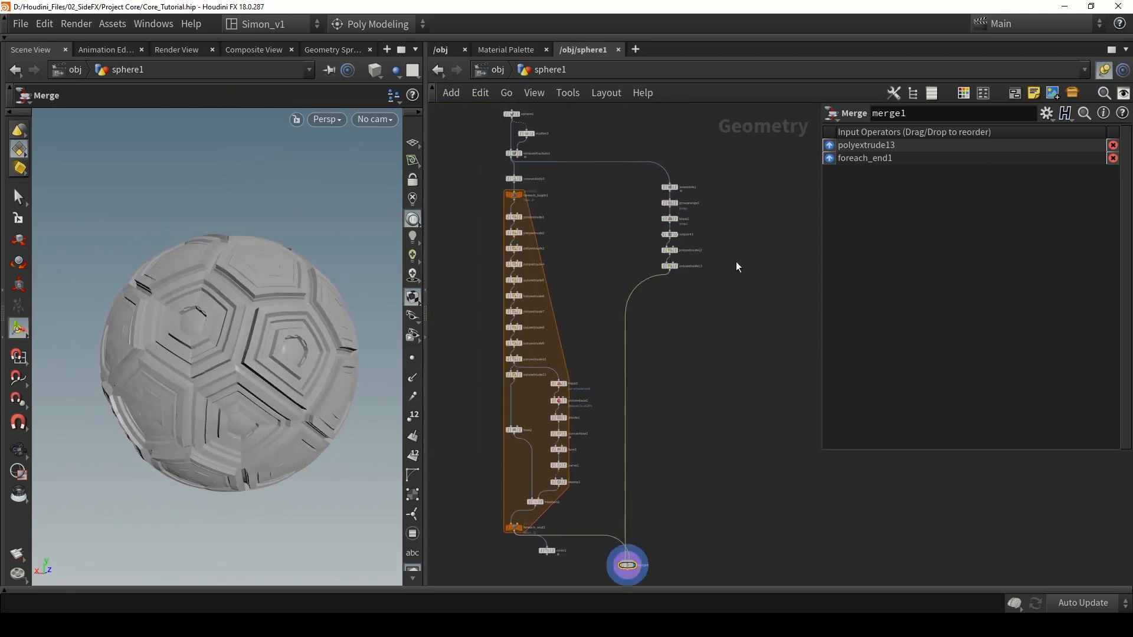
{"action": "left_click_drag", "start_coordinate": [682, 258], "coordinate": [667, 233]}
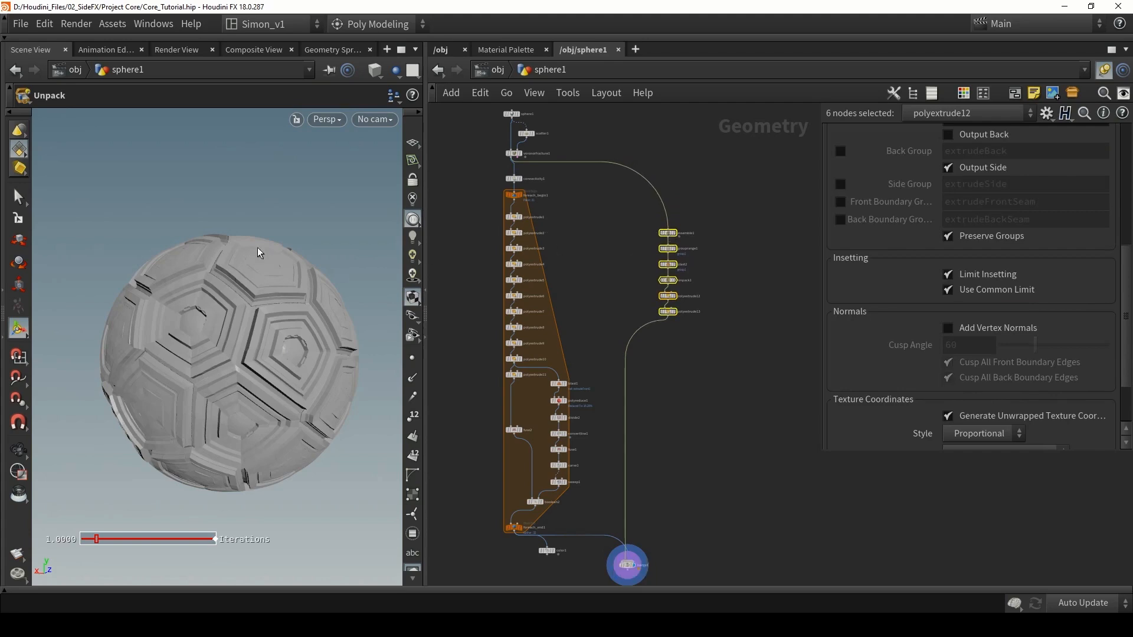
{"action": "left_click", "coordinate": [626, 205]}
Step: Insert a Transform node on the wire between voronoifracture1 and assemble1 and place it above assemble1
{"action": "scroll", "coordinate": [631, 203], "scroll_direction": "up", "scroll_amount": 3}
{"action": "middle_click_drag", "start_coordinate": [632, 203], "coordinate": [547, 306]}
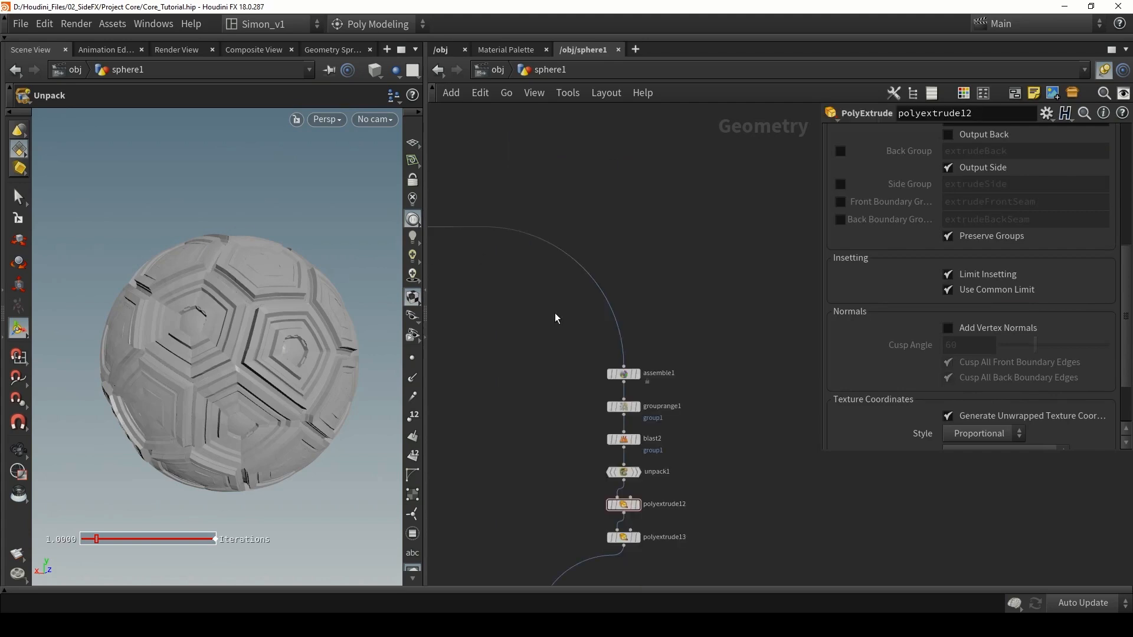
{"action": "key", "text": "Tab"}
{"action": "type", "text": "tra"}
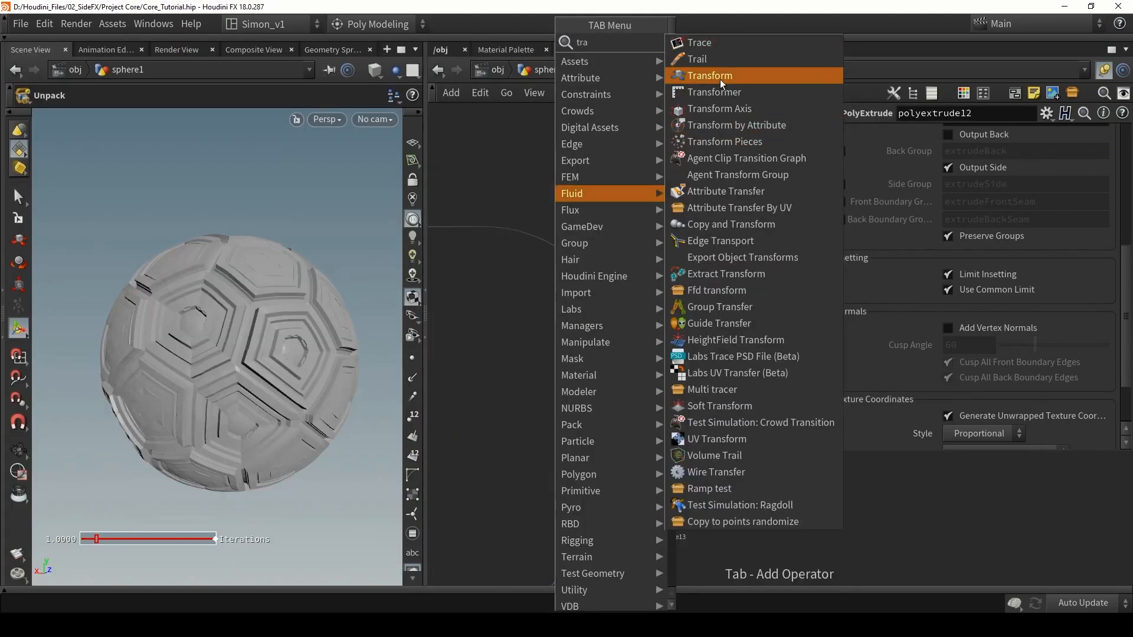
{"action": "left_click", "coordinate": [720, 76]}
{"action": "left_click", "coordinate": [615, 325]}
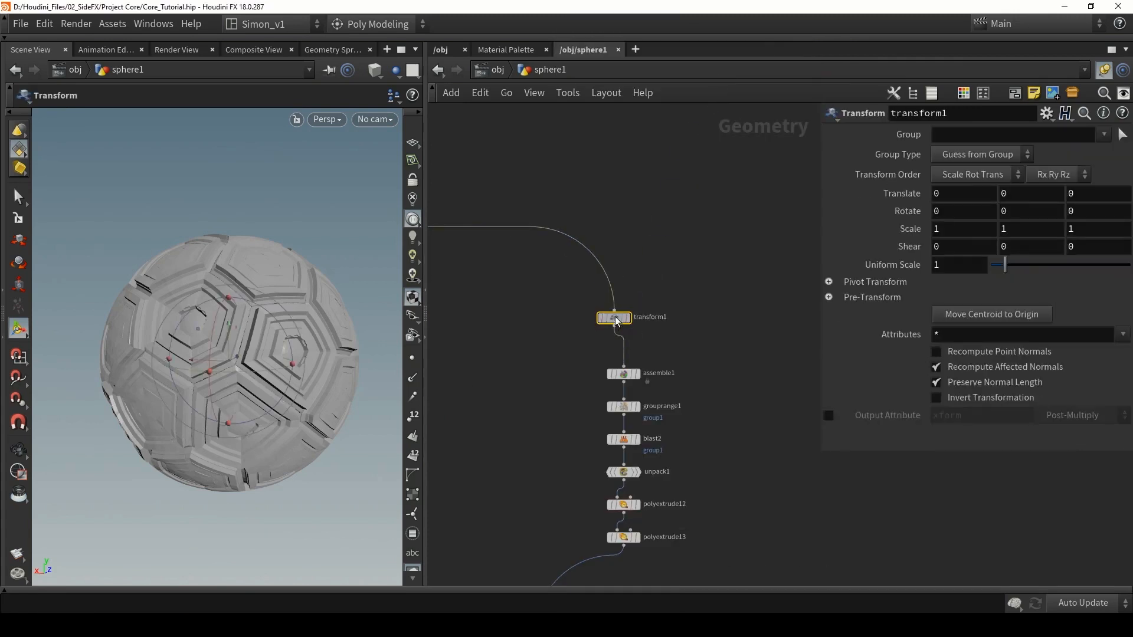
{"action": "left_click_drag", "start_coordinate": [616, 320], "coordinate": [624, 288]}
{"action": "middle_click_drag", "start_coordinate": [639, 340], "coordinate": [637, 302]}
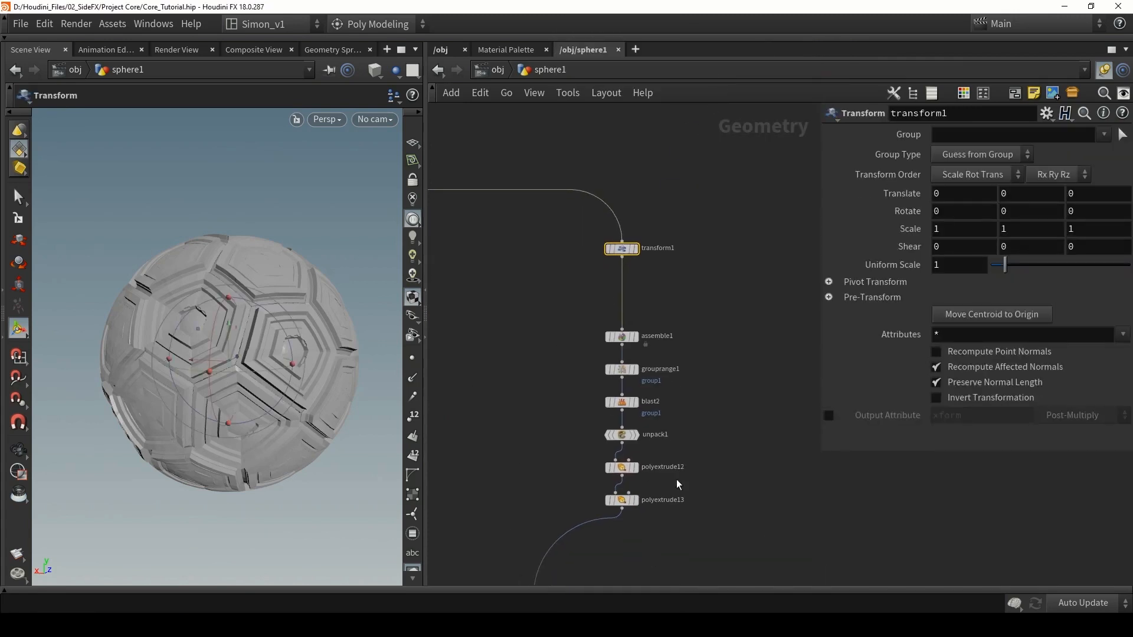
Step: Set transform1's uniform scale to 1.06 and inspect the enlarged panels on the merged ball
{"action": "scroll", "coordinate": [656, 262], "scroll_direction": "up", "scroll_amount": 2}
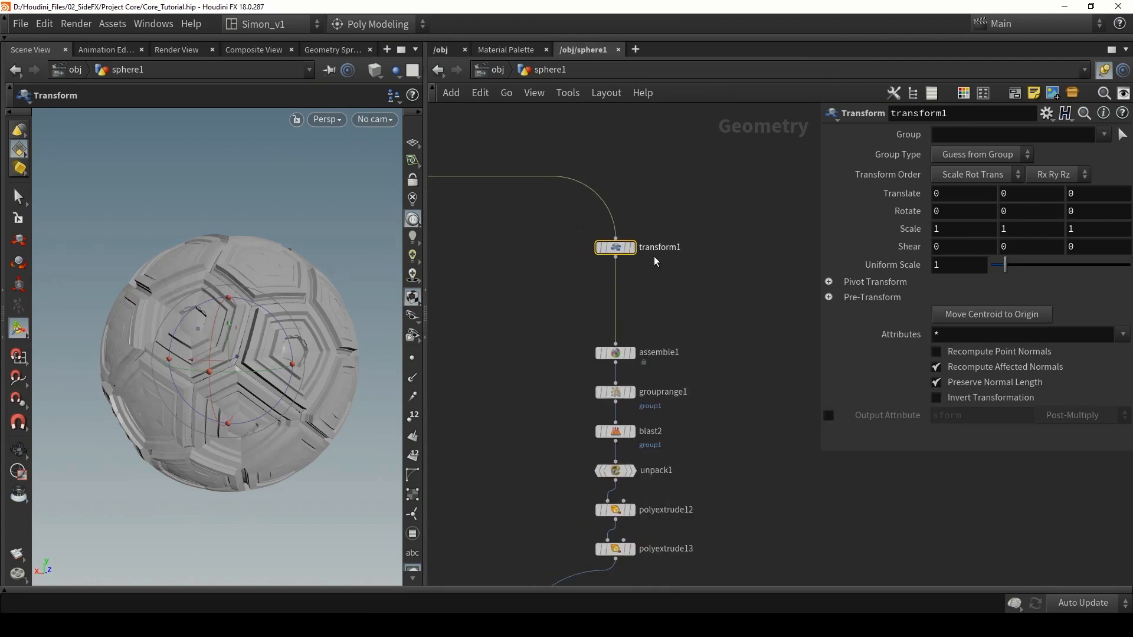
{"action": "left_click", "coordinate": [630, 248]}
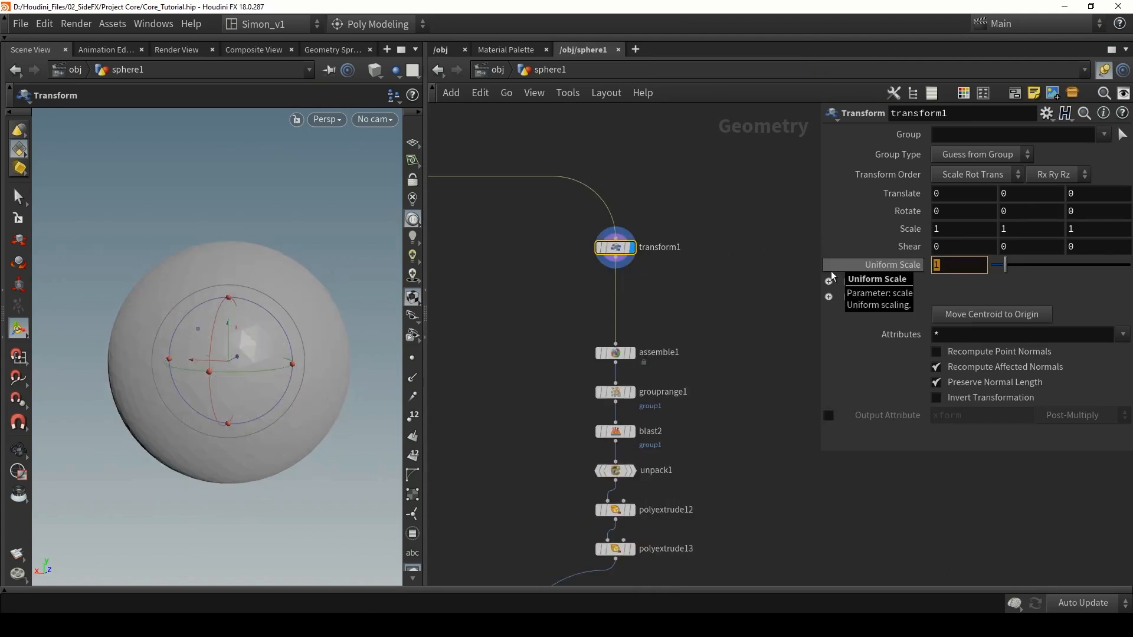
{"action": "type", "text": "1.06"}
{"action": "key", "text": "Return"}
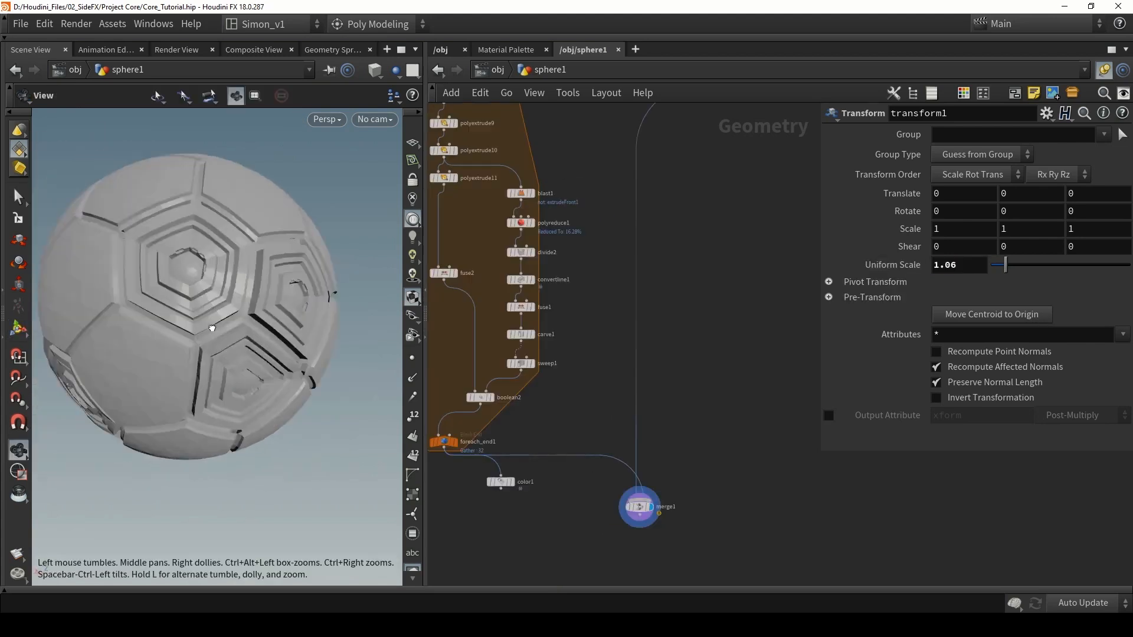
{"action": "left_click_drag", "start_coordinate": [212, 328], "coordinate": [172, 298], "text": "alt"}
Step: Set the range filter offset of grouprange1 to 6 and check the panel selection on the ball
{"action": "middle_click_drag", "start_coordinate": [650, 148], "coordinate": [624, 326]}
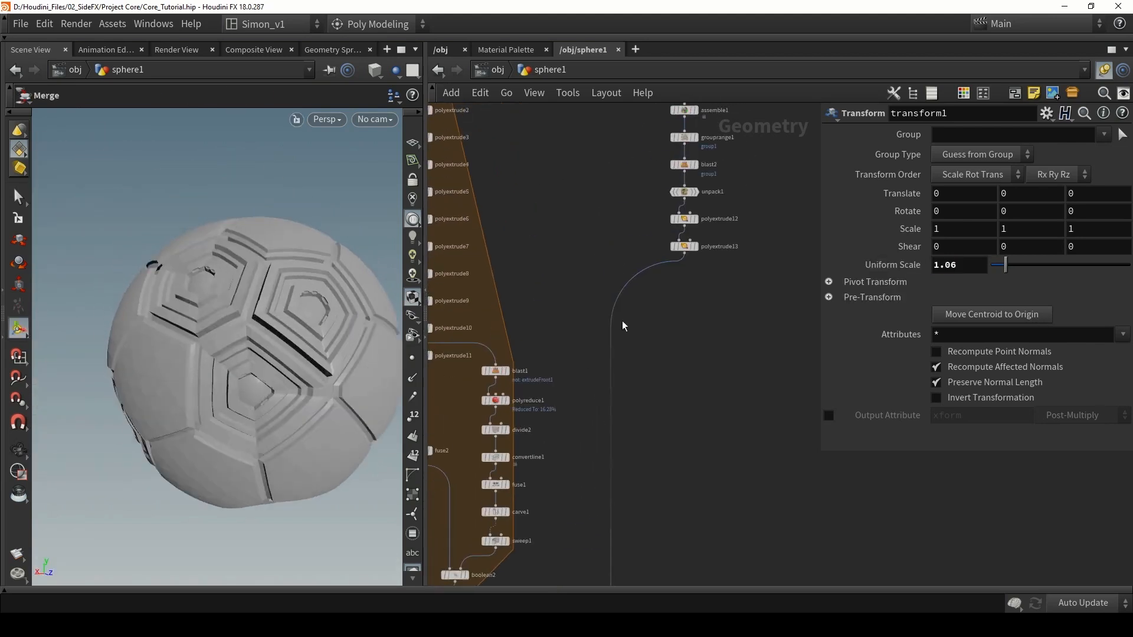
{"action": "middle_click_drag", "start_coordinate": [753, 171], "coordinate": [746, 281]}
{"action": "scroll", "coordinate": [679, 254], "scroll_direction": "up", "scroll_amount": 2}
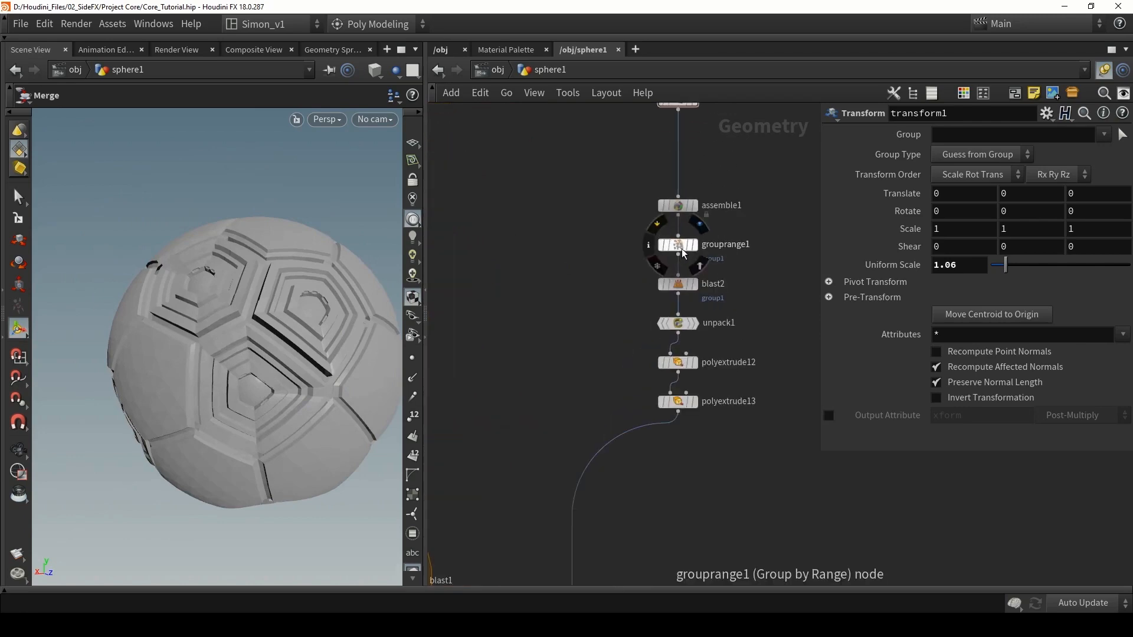
{"action": "left_click", "coordinate": [683, 253]}
{"action": "left_click_drag", "start_coordinate": [1033, 345], "coordinate": [1076, 354]}
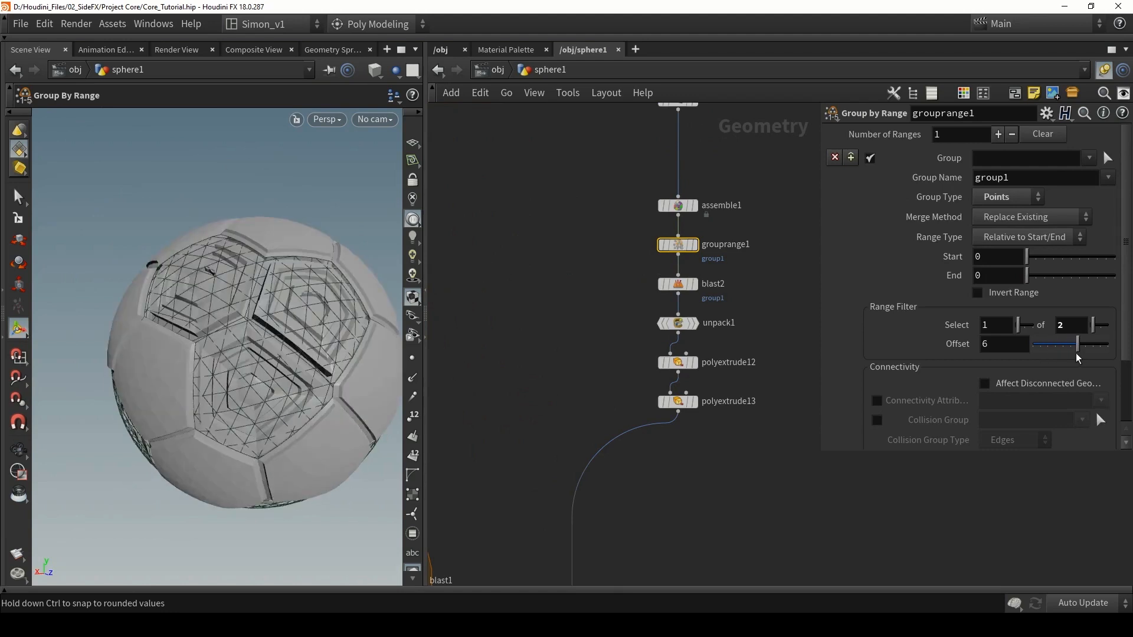
{"action": "left_click_drag", "start_coordinate": [354, 322], "coordinate": [258, 307], "text": "alt"}
{"action": "scroll", "coordinate": [258, 308], "scroll_direction": "down", "scroll_amount": 3}
Step: Select transform1 and examine the raised panels around the ball
{"action": "left_click_drag", "start_coordinate": [1027, 258], "coordinate": [1055, 287]}
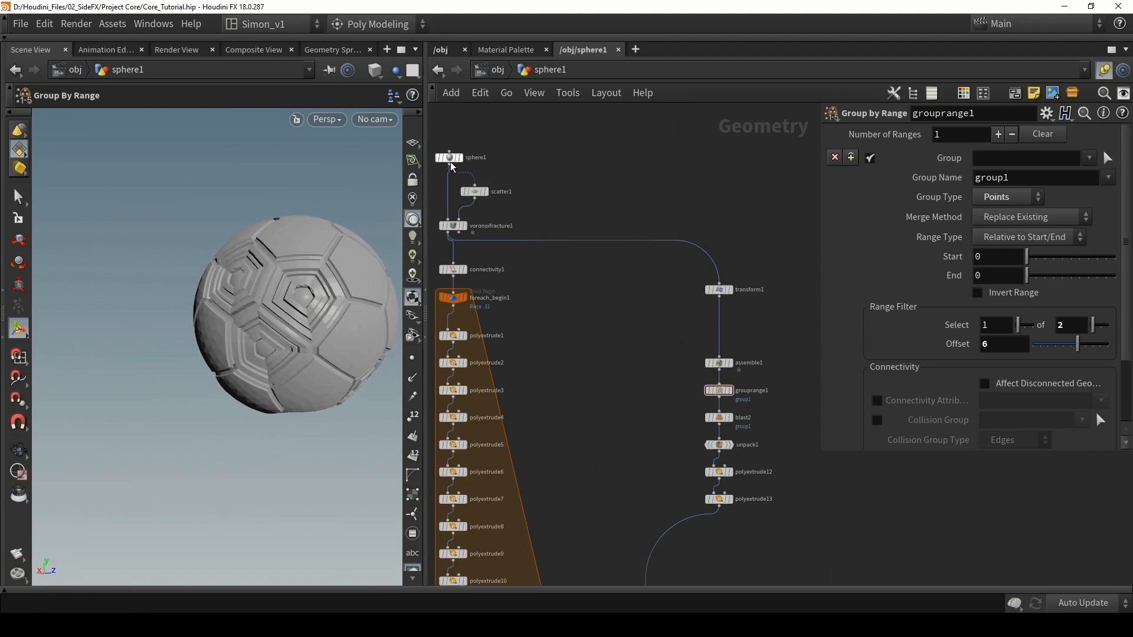
{"action": "scroll", "coordinate": [451, 165], "scroll_direction": "up", "scroll_amount": 1}
{"action": "left_click", "coordinate": [449, 158]}
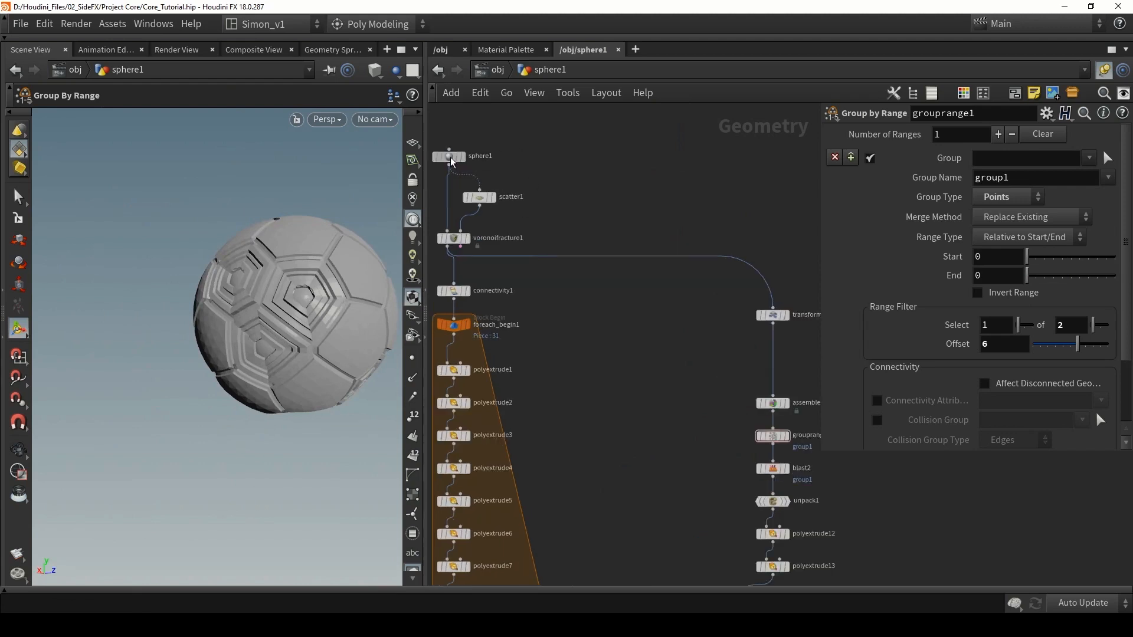
{"action": "left_click", "coordinate": [772, 315]}
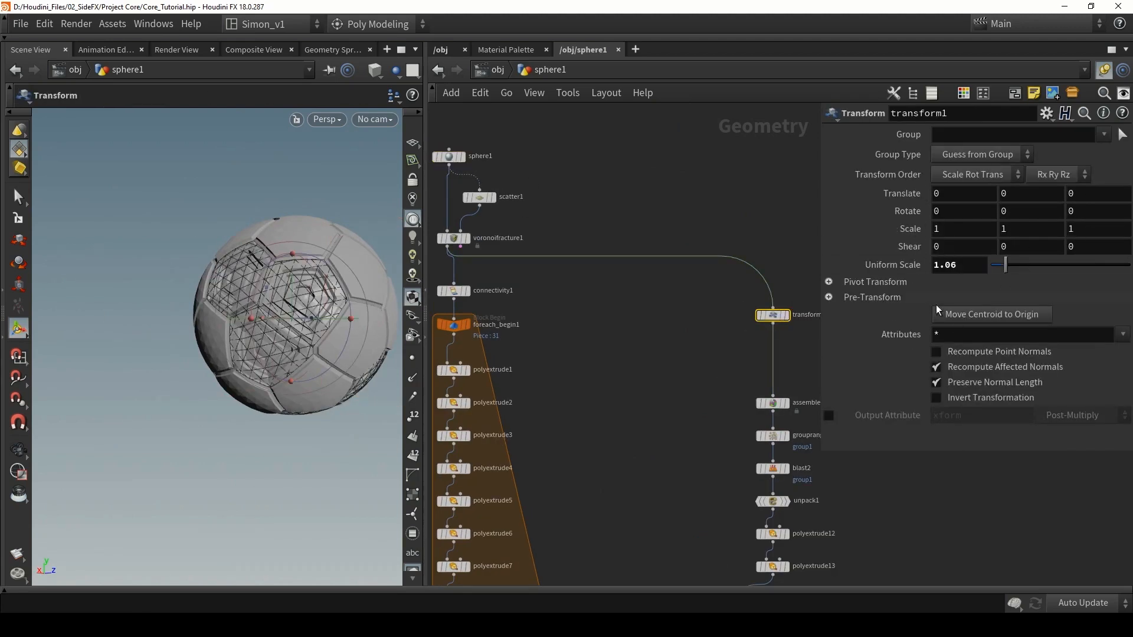
{"action": "left_click_drag", "start_coordinate": [340, 382], "coordinate": [310, 401], "text": "alt"}
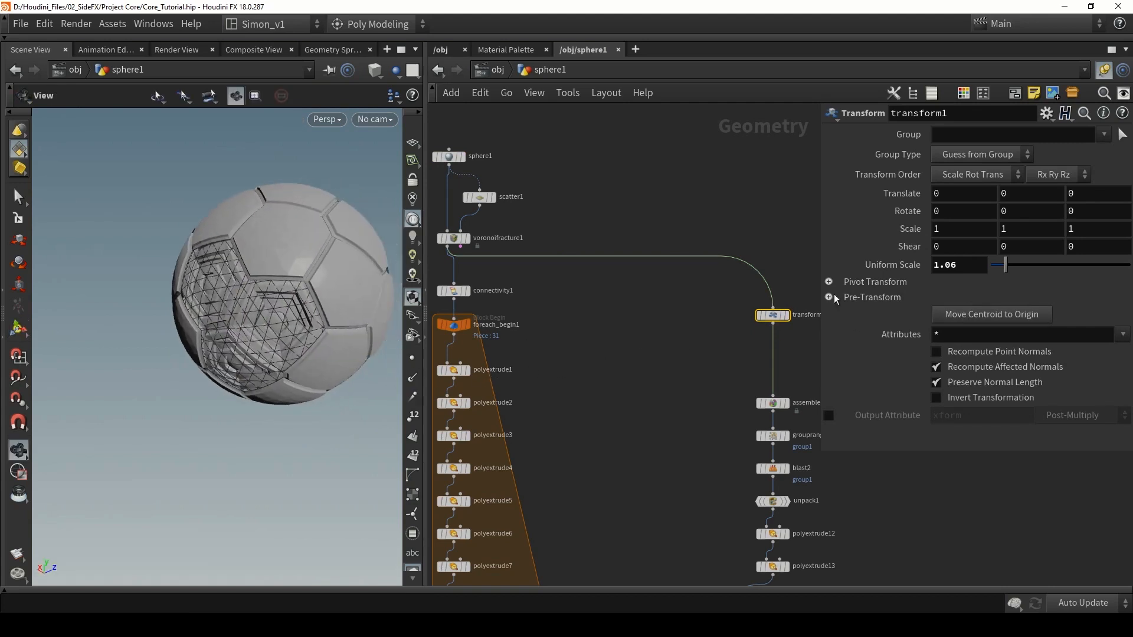
{"action": "key", "text": "Return"}
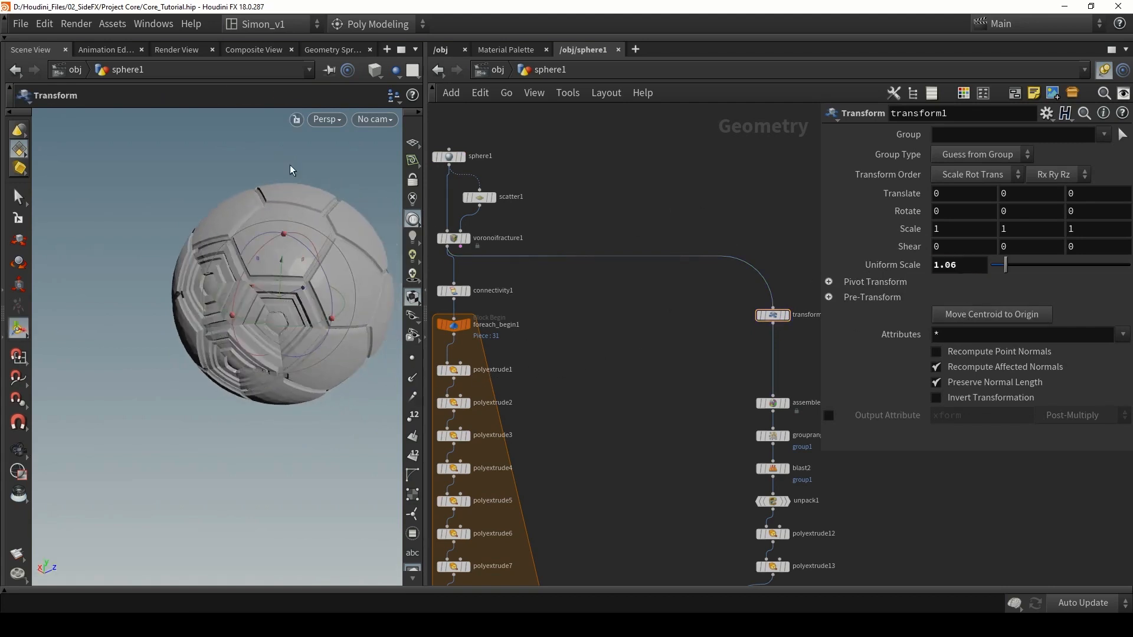
{"action": "left_click_drag", "start_coordinate": [240, 375], "coordinate": [384, 169], "text": "alt"}
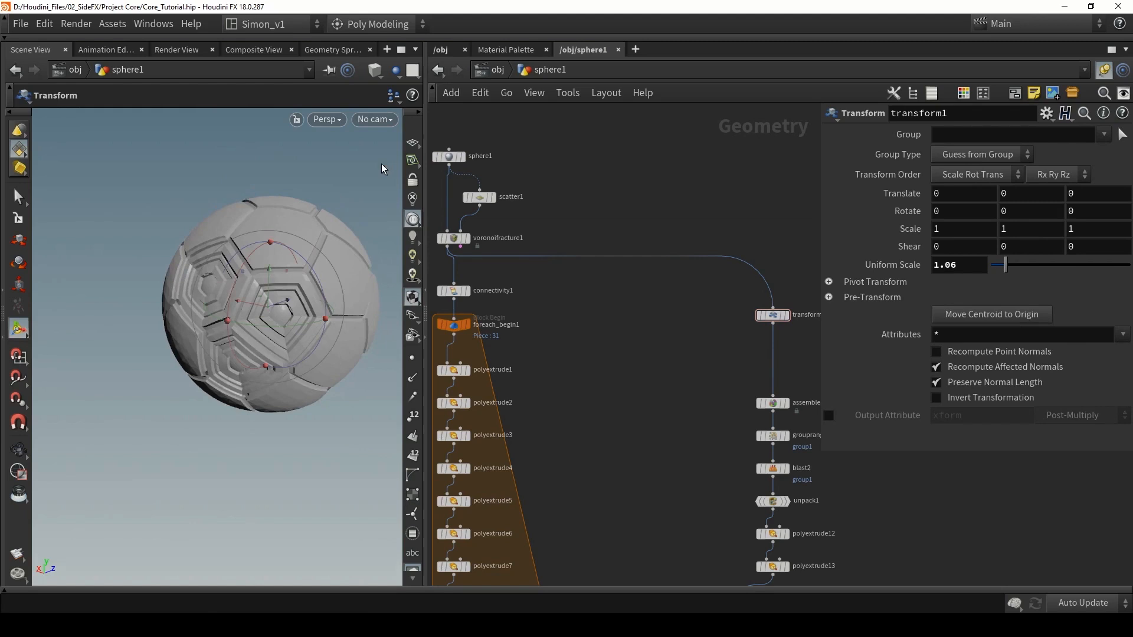
Step: Turn on the reference grid in the viewport and view the ball against it
{"action": "left_click", "coordinate": [408, 149]}
{"action": "left_click_drag", "start_coordinate": [348, 206], "coordinate": [316, 223], "text": "alt"}
{"action": "left_click_drag", "start_coordinate": [316, 223], "coordinate": [289, 236], "text": "alt"}
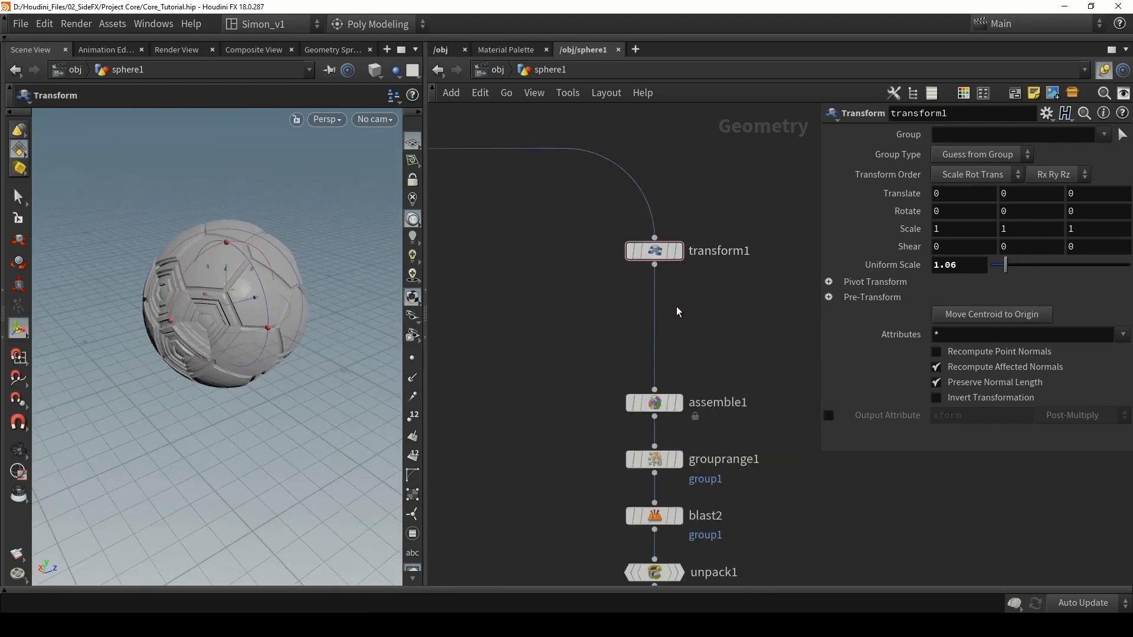
Step: Try moving sphere1's center to 0, 0.902578, 0.954216, inspect the ball and undo the move
{"action": "scroll", "coordinate": [677, 311], "scroll_direction": "down", "scroll_amount": 6}
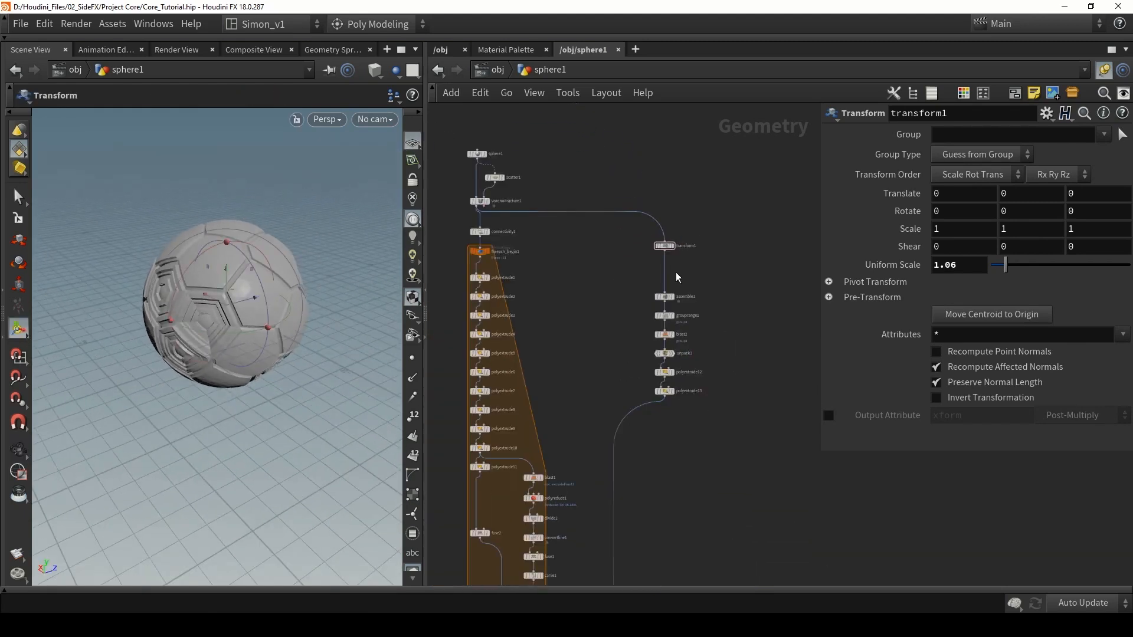
{"action": "middle_click_drag", "start_coordinate": [542, 212], "coordinate": [561, 248]}
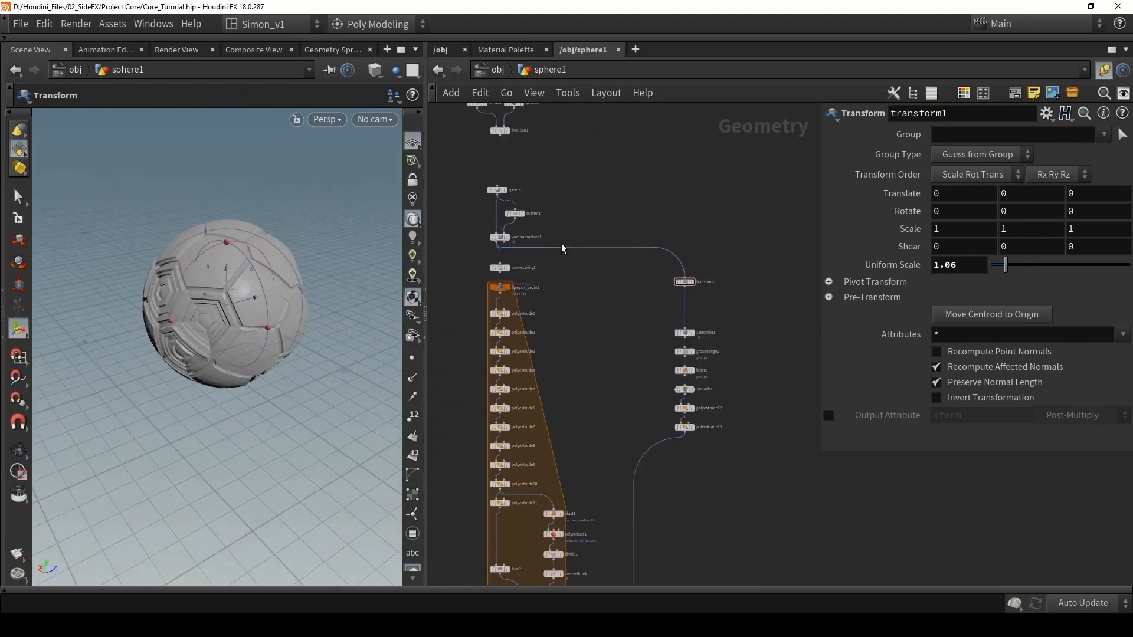
{"action": "left_click", "coordinate": [505, 192]}
{"action": "left_click_drag", "start_coordinate": [267, 260], "coordinate": [284, 284], "text": "alt"}
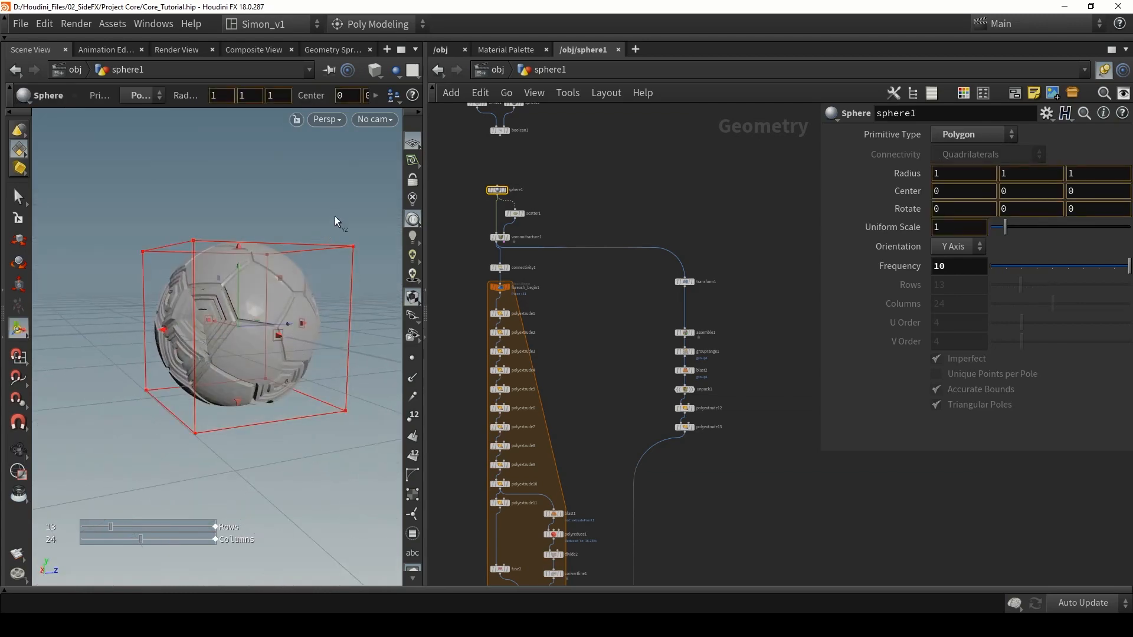
{"action": "middle_click_drag", "start_coordinate": [330, 292], "coordinate": [386, 236]}
{"action": "left_click_drag", "start_coordinate": [386, 236], "coordinate": [380, 208], "text": "alt"}
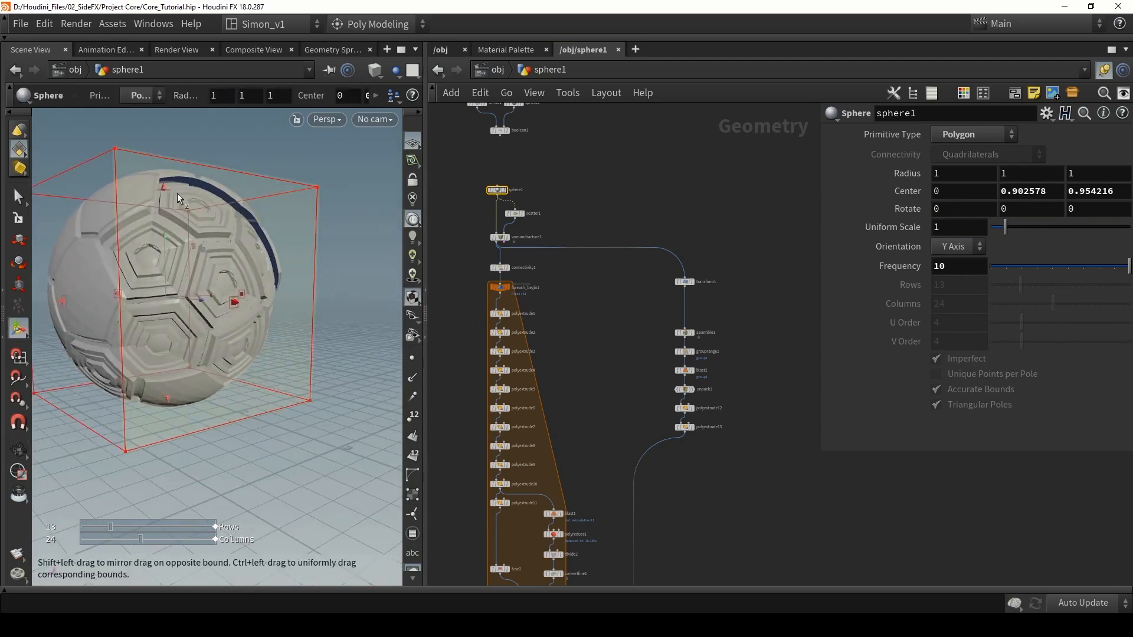
{"action": "left_click_drag", "start_coordinate": [179, 186], "coordinate": [281, 260], "text": "alt"}
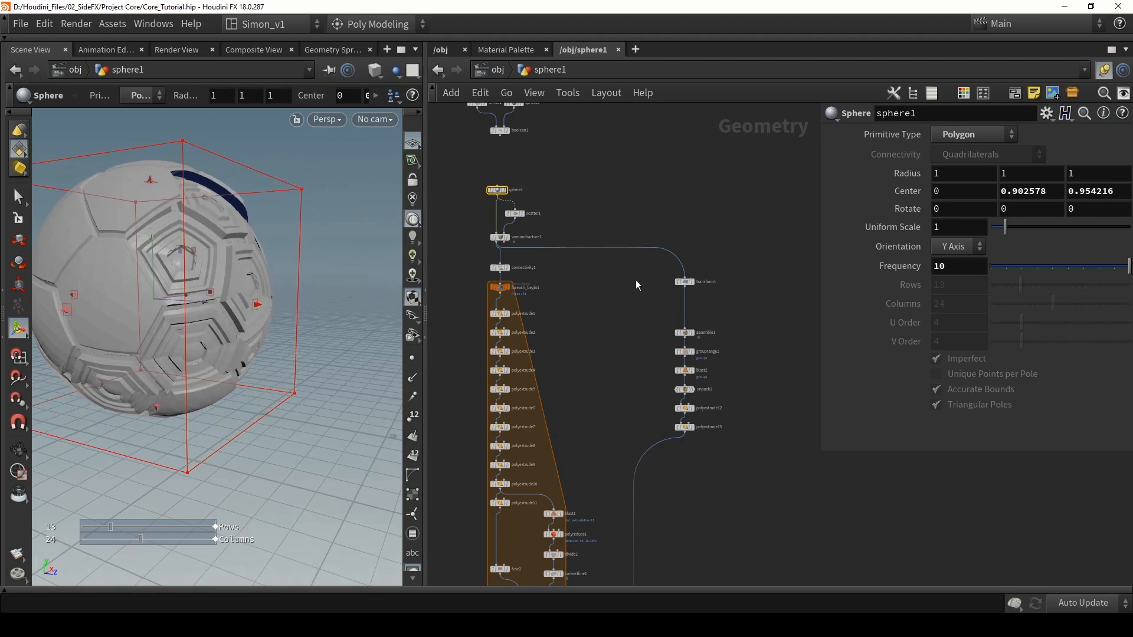
{"action": "key", "text": "ctrl+z"}
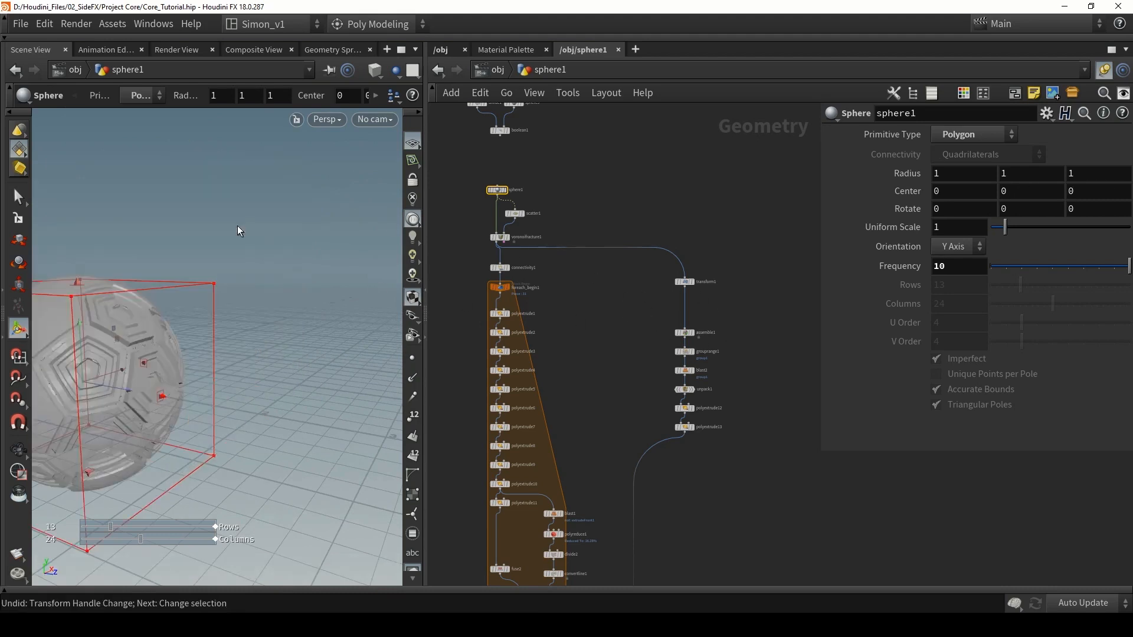
Step: Save the scene, then insert a Group Create node after polyextrude13 and name its group Panels
{"action": "middle_click_drag", "start_coordinate": [655, 441], "coordinate": [581, 247]}
{"action": "key", "text": "ctrl+s"}
{"action": "scroll", "coordinate": [582, 247], "scroll_direction": "up", "scroll_amount": 3}
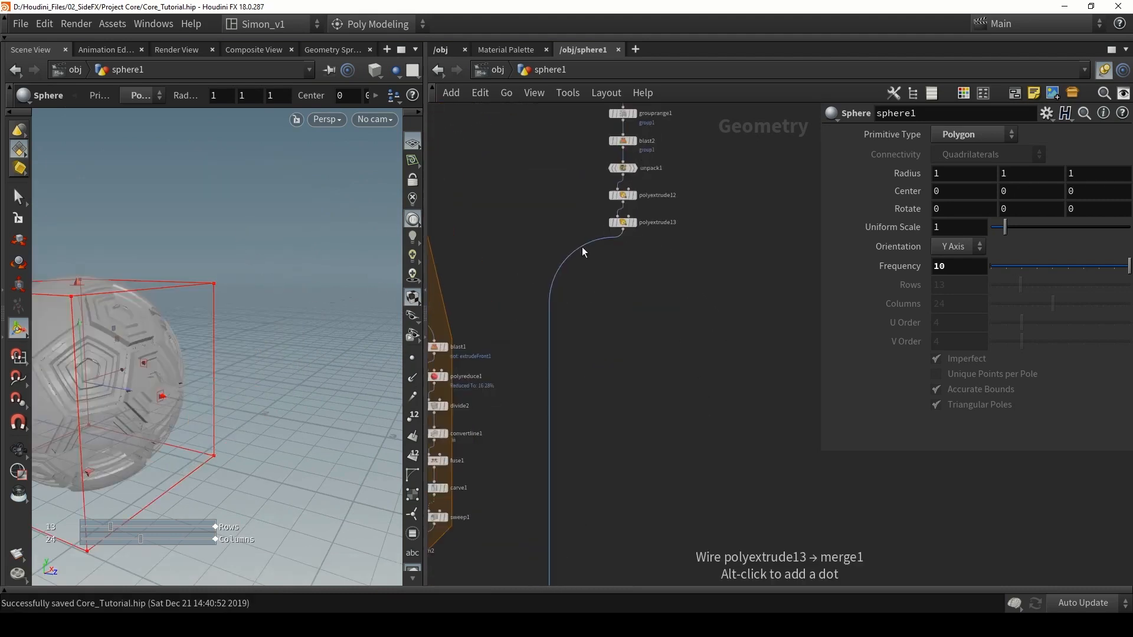
{"action": "key", "text": "Tab"}
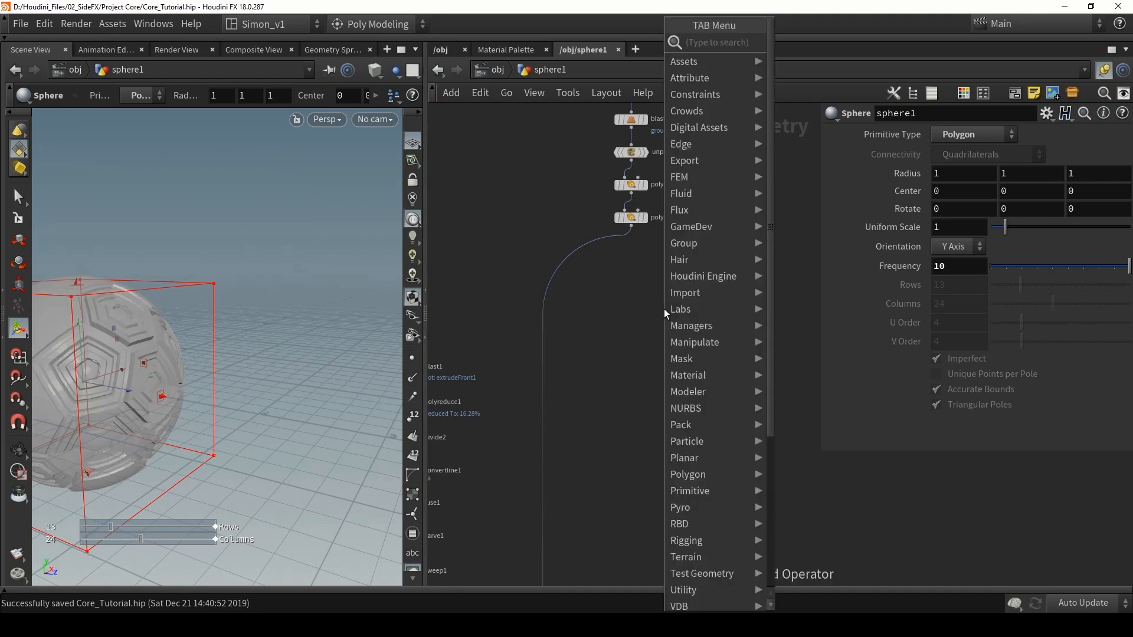
{"action": "type", "text": "group"}
{"action": "key", "text": "Return"}
{"action": "left_click", "coordinate": [649, 254]}
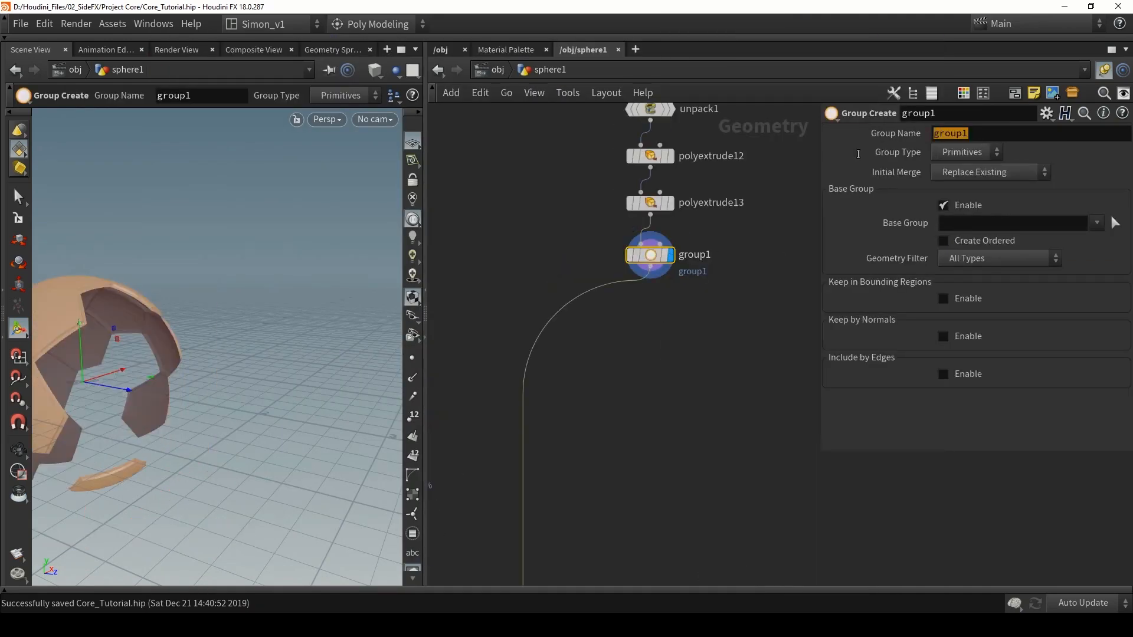
{"action": "type", "text": "Panels"}
{"action": "key", "text": "Return"}
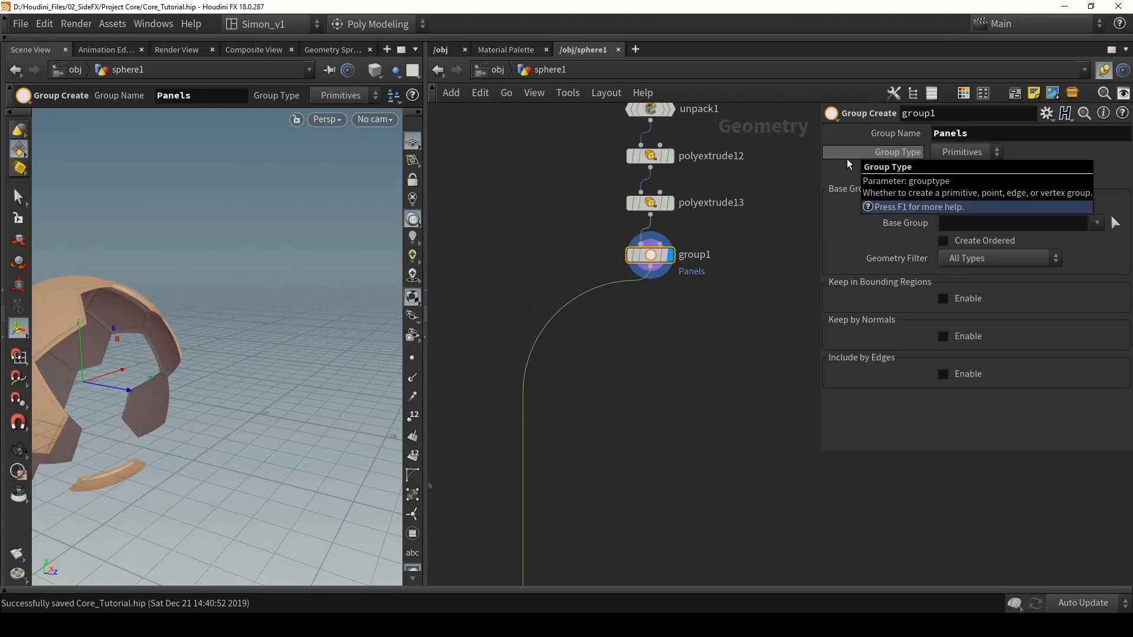
{"action": "left_click", "coordinate": [721, 343]}
Step: Rewire color1 to take its input from merge1 and display the merged result
{"action": "middle_click_drag", "start_coordinate": [672, 409], "coordinate": [684, 236]}
{"action": "scroll", "coordinate": [655, 371], "scroll_direction": "down", "scroll_amount": 4}
{"action": "middle_click_drag", "start_coordinate": [624, 470], "coordinate": [639, 333]}
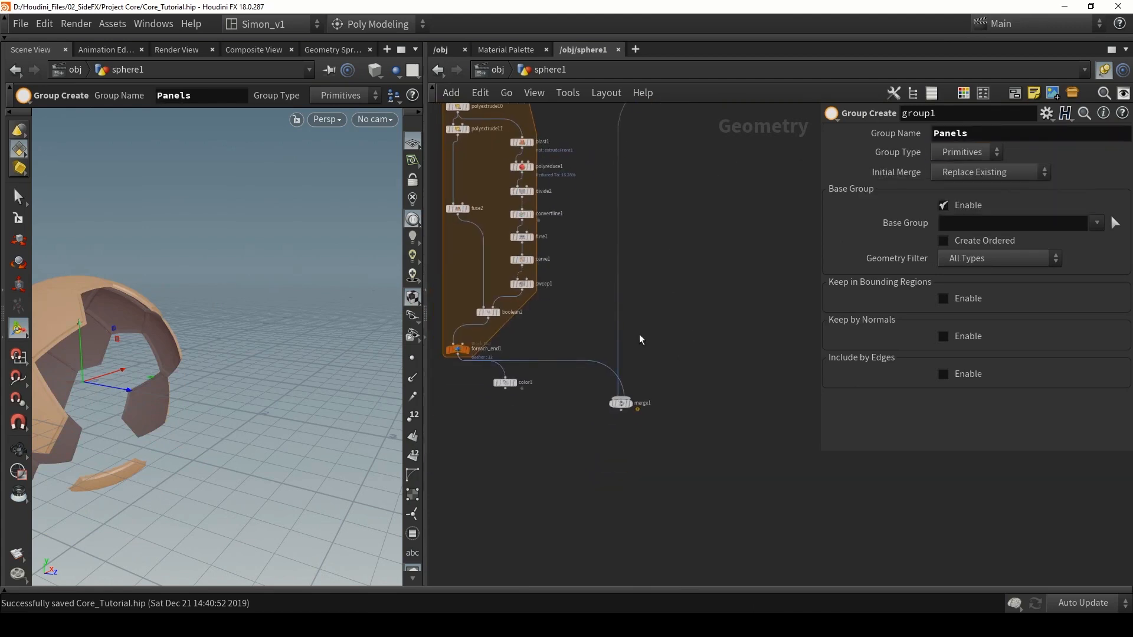
{"action": "scroll", "coordinate": [531, 393], "scroll_direction": "up", "scroll_amount": 3}
{"action": "left_click_drag", "start_coordinate": [495, 373], "coordinate": [569, 452]}
{"action": "scroll", "coordinate": [670, 419], "scroll_direction": "up", "scroll_amount": 3}
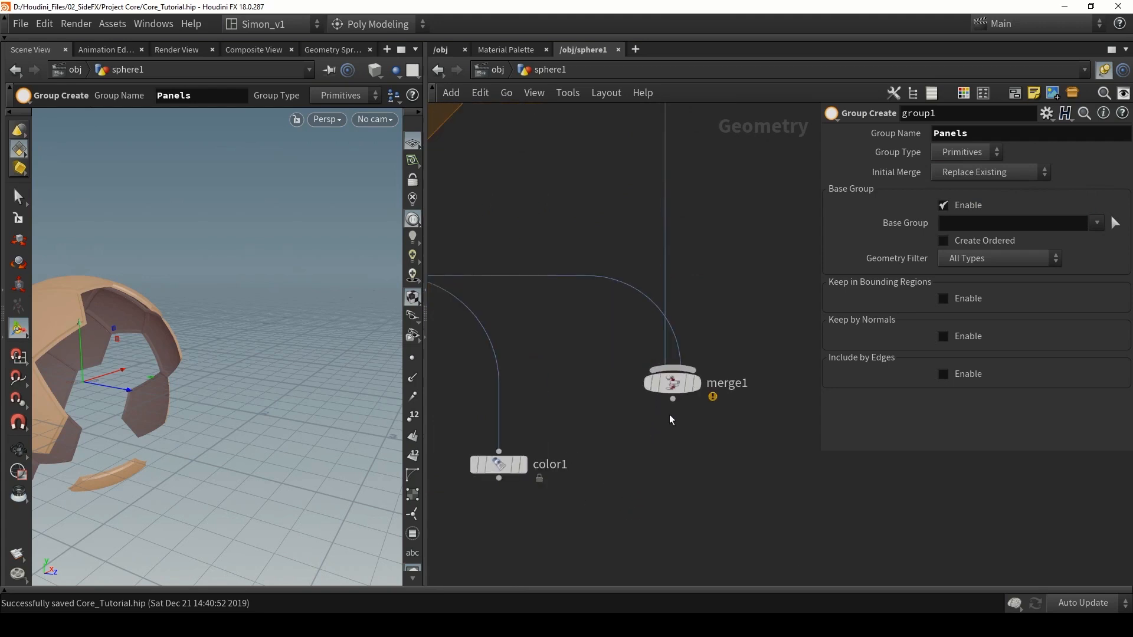
{"action": "left_click_drag", "start_coordinate": [253, 236], "coordinate": [288, 201], "text": "alt"}
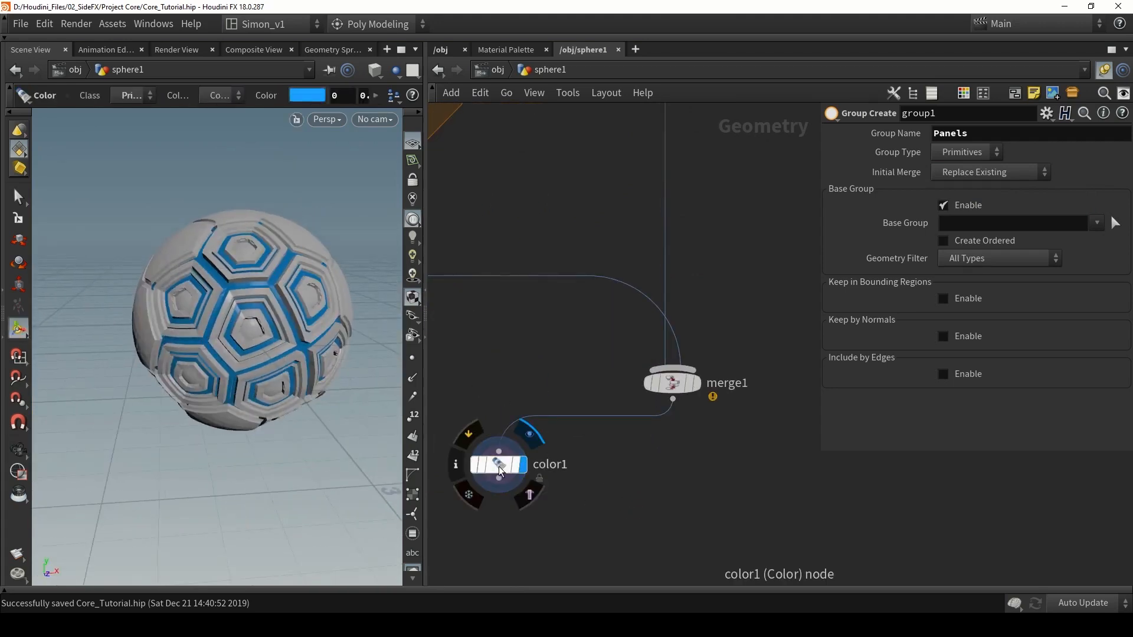
Step: Duplicate color1 and chain the copy directly below it as the displayed node
{"action": "left_click_drag", "start_coordinate": [500, 466], "coordinate": [532, 493]}
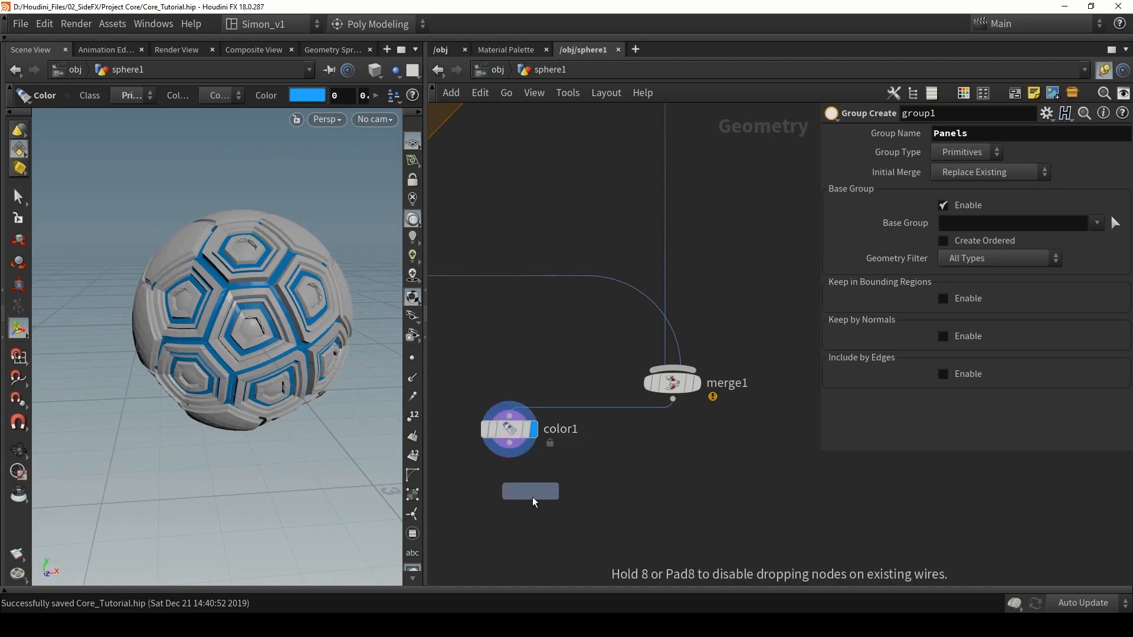
{"action": "left_click_drag", "start_coordinate": [509, 442], "coordinate": [530, 478]}
{"action": "left_click_drag", "start_coordinate": [531, 492], "coordinate": [509, 492]}
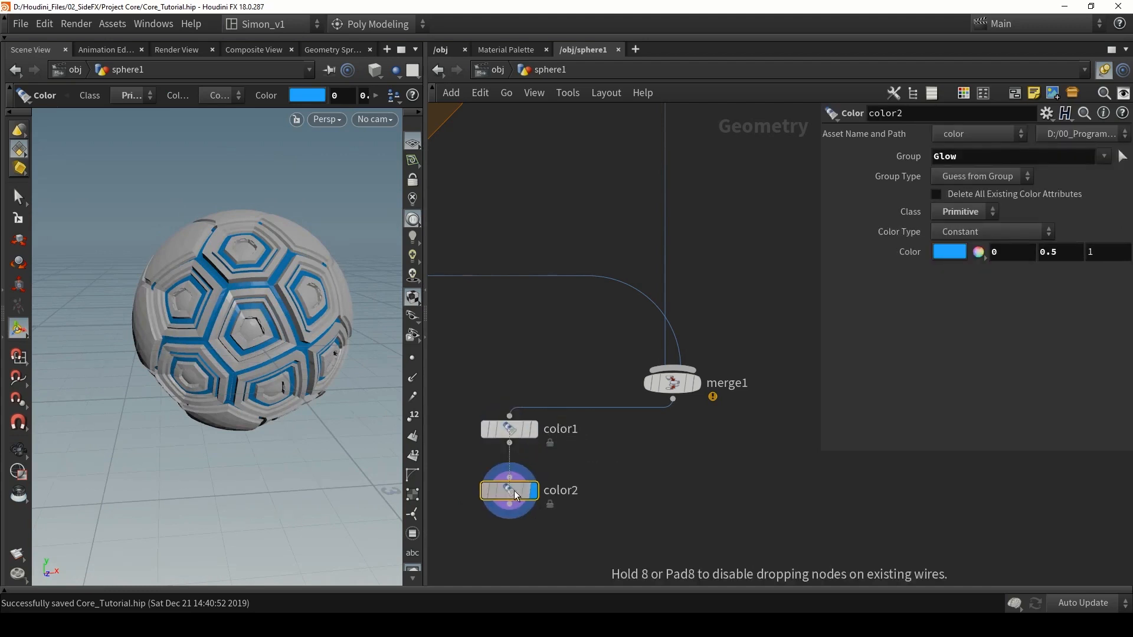
Step: Restrict color2 to the Panels group and set its color to orange (1, 0.5, 0)
{"action": "left_click_drag", "start_coordinate": [1069, 157], "coordinate": [923, 176]}
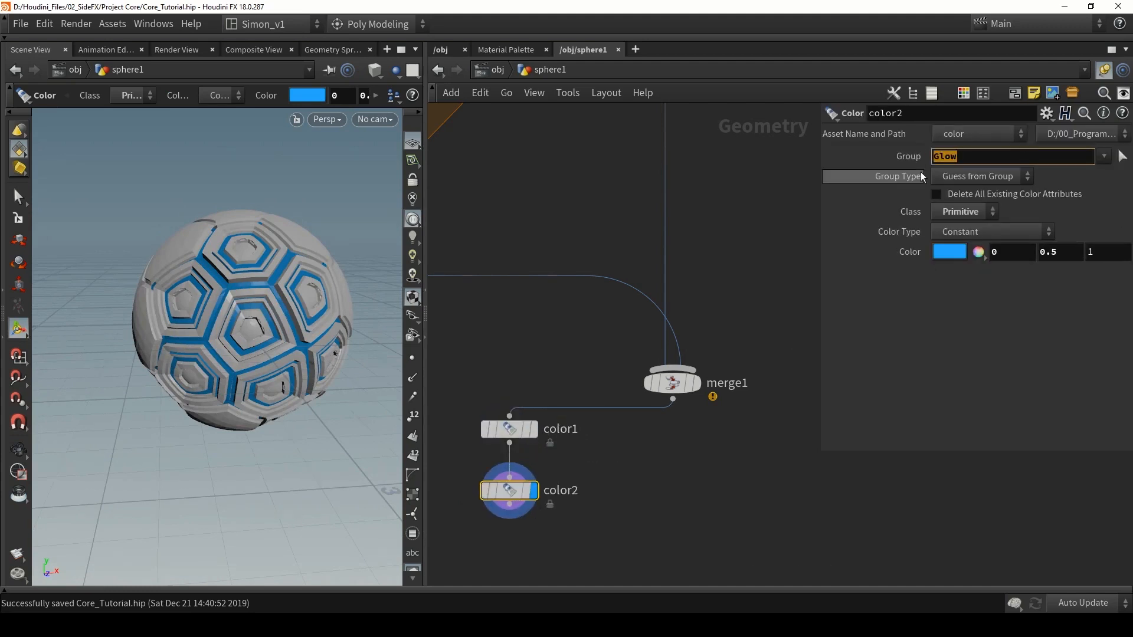
{"action": "left_click", "coordinate": [1103, 156]}
{"action": "left_click", "coordinate": [1056, 190]}
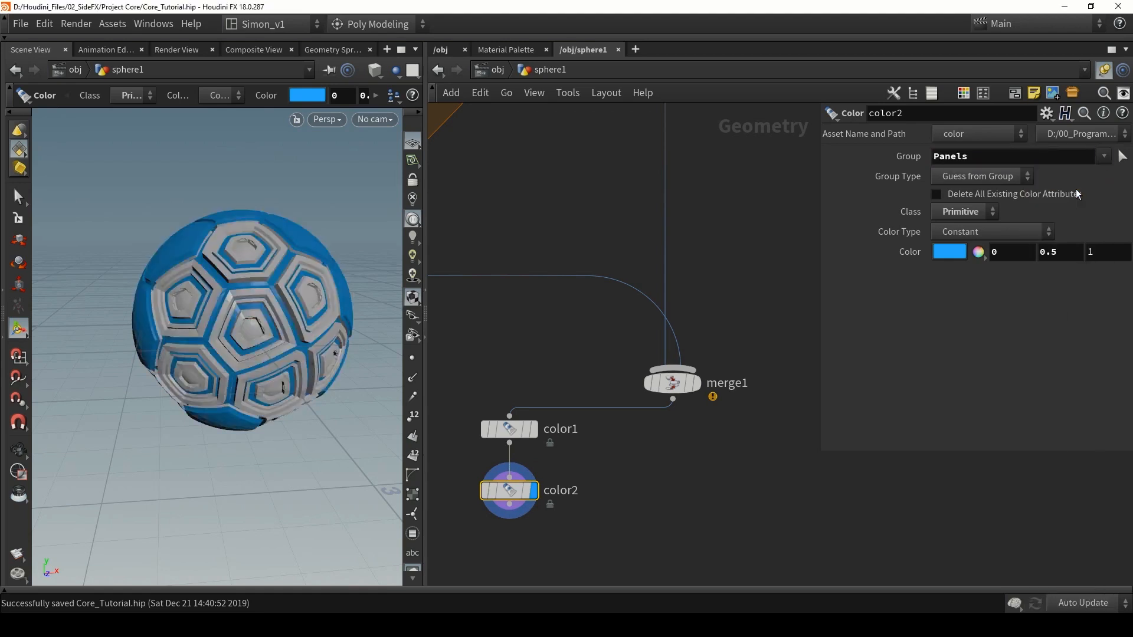
{"action": "left_click", "coordinate": [947, 253]}
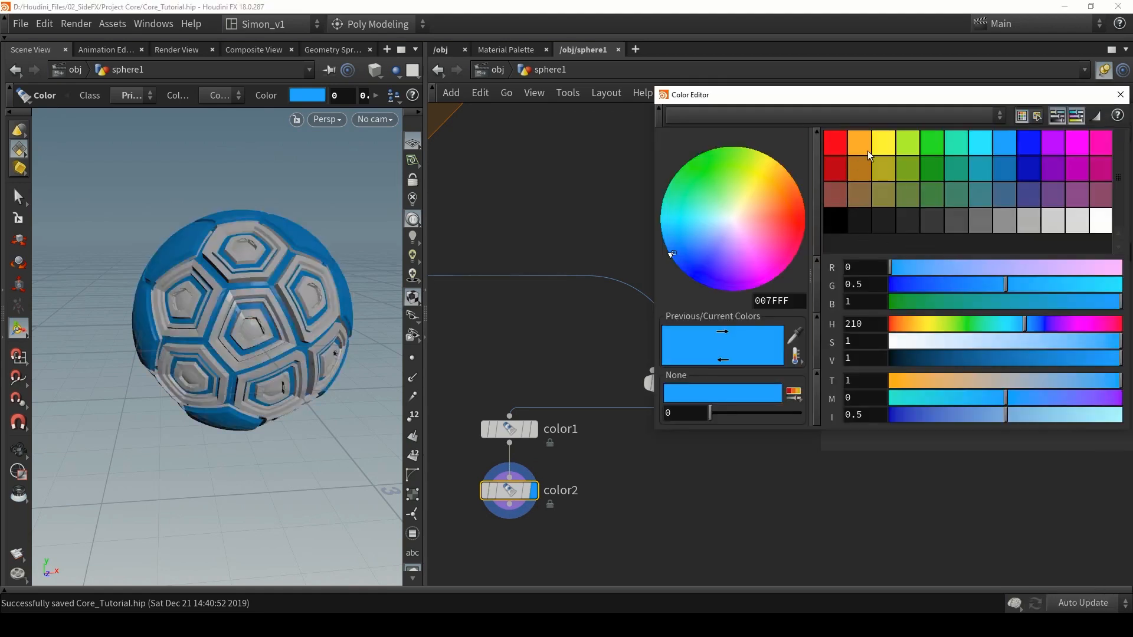
{"action": "left_click", "coordinate": [852, 154]}
{"action": "left_click", "coordinate": [1120, 95]}
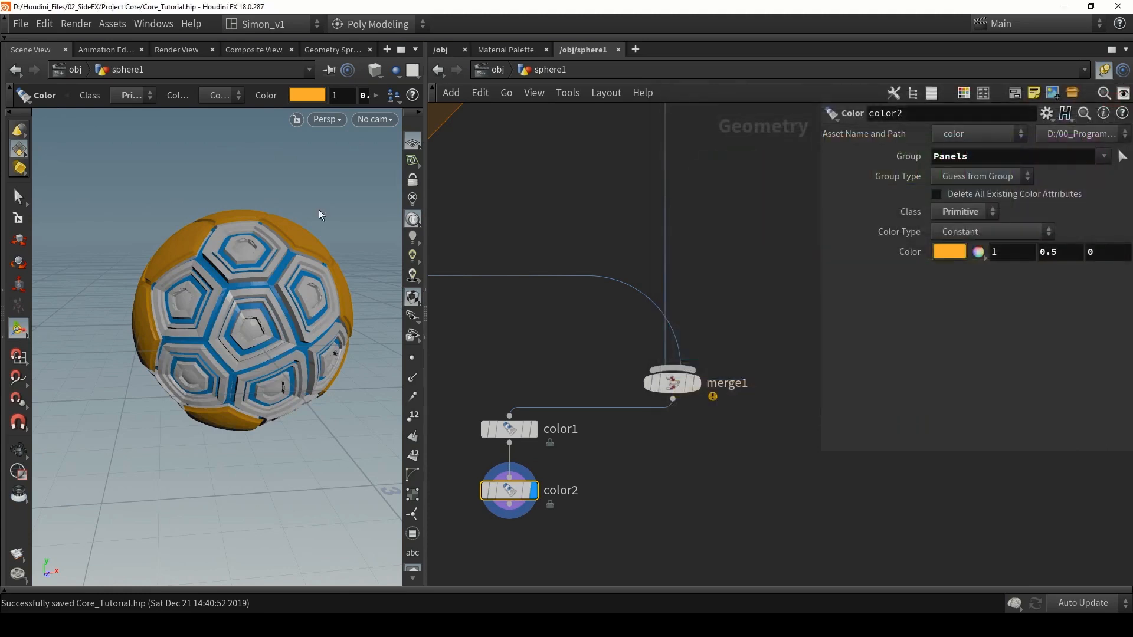
Step: Hide the reference grid in the viewport and view the colored ball
{"action": "mouse_move", "coordinate": [301, 224]}
{"action": "left_mouse_down", "text": "alt"}
{"action": "mouse_move", "coordinate": [337, 246]}
{"action": "mouse_move", "coordinate": [399, 231]}
{"action": "mouse_move", "coordinate": [320, 228]}
{"action": "mouse_move", "coordinate": [304, 216]}
{"action": "mouse_move", "coordinate": [366, 248]}
{"action": "mouse_move", "coordinate": [282, 258]}
{"action": "mouse_move", "coordinate": [324, 207]}
{"action": "mouse_move", "coordinate": [347, 206]}
{"action": "mouse_move", "coordinate": [250, 221]}
{"action": "mouse_move", "coordinate": [335, 207]}
{"action": "mouse_move", "coordinate": [319, 224]}
{"action": "left_mouse_up", "text": "alt"}
{"action": "left_click", "coordinate": [412, 148]}
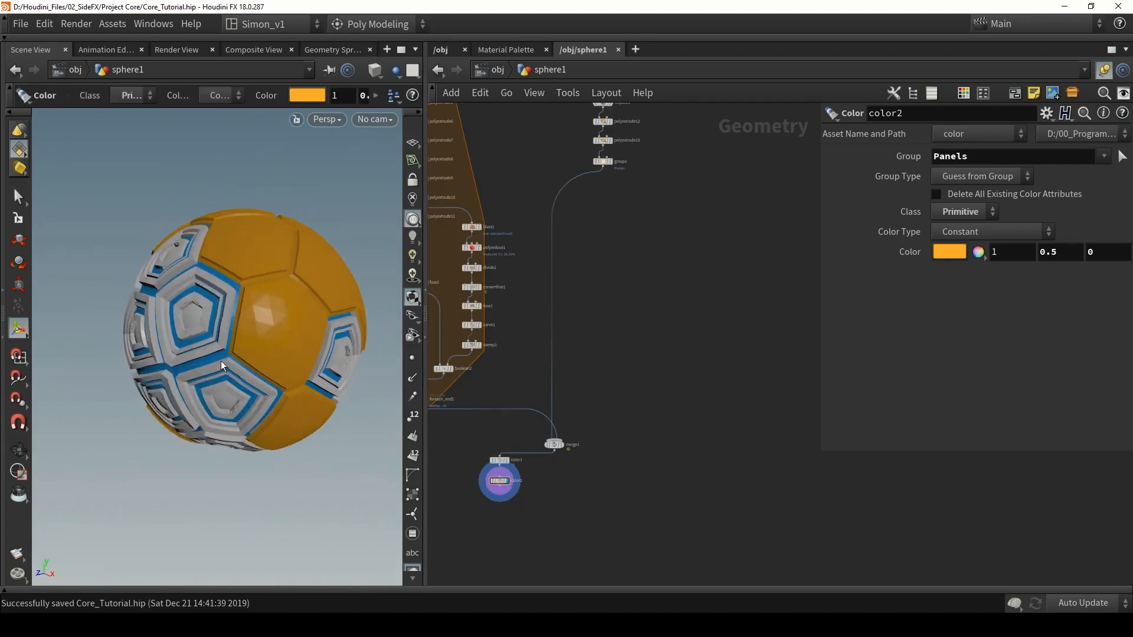
{"action": "left_click_drag", "start_coordinate": [178, 368], "coordinate": [193, 361], "text": "alt"}
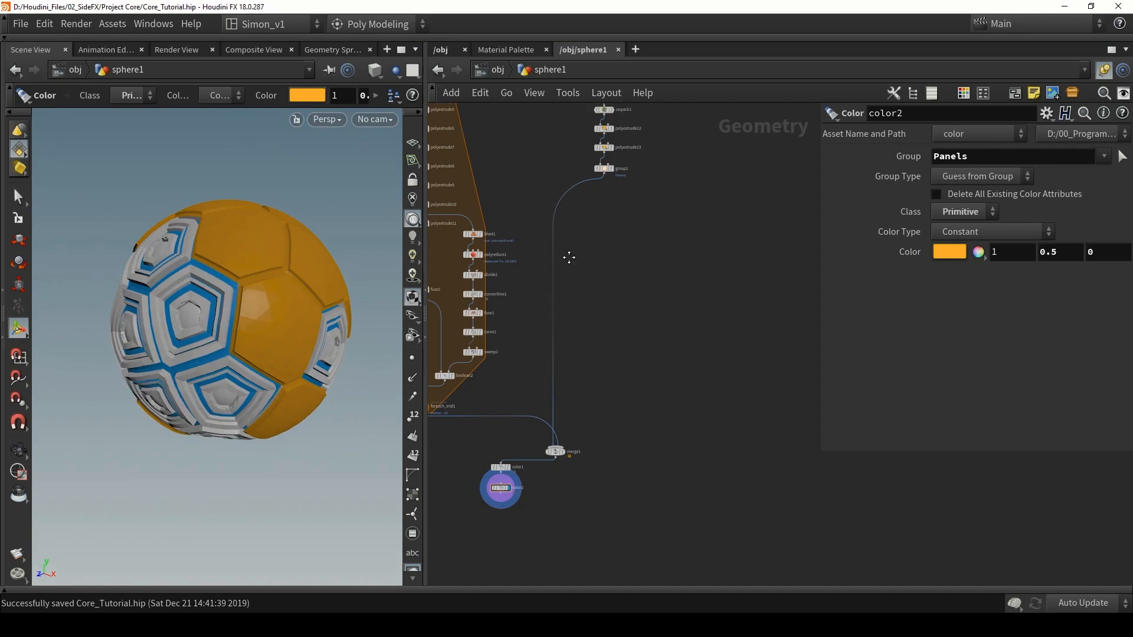
Step: Move transform1 aside, branch a new Divide node off its output and display it
{"action": "scroll", "coordinate": [587, 350], "scroll_direction": "down", "scroll_amount": 3}
{"action": "scroll", "coordinate": [614, 161], "scroll_direction": "up", "scroll_amount": 5}
{"action": "left_click_drag", "start_coordinate": [574, 149], "coordinate": [616, 152]}
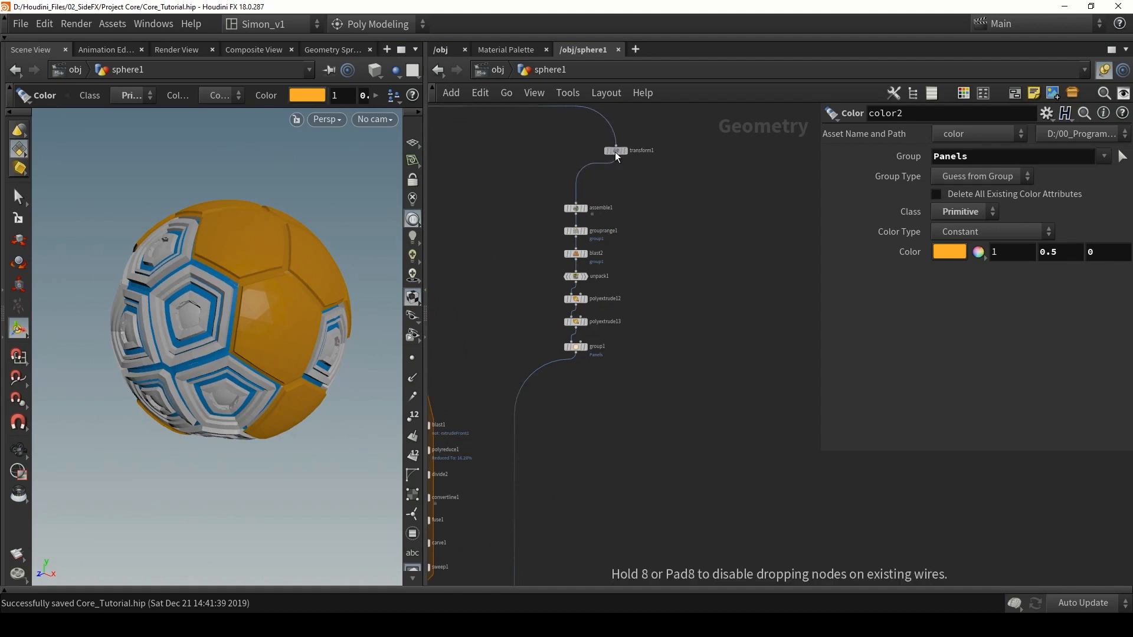
{"action": "key", "text": "Tab"}
{"action": "type", "text": "di"}
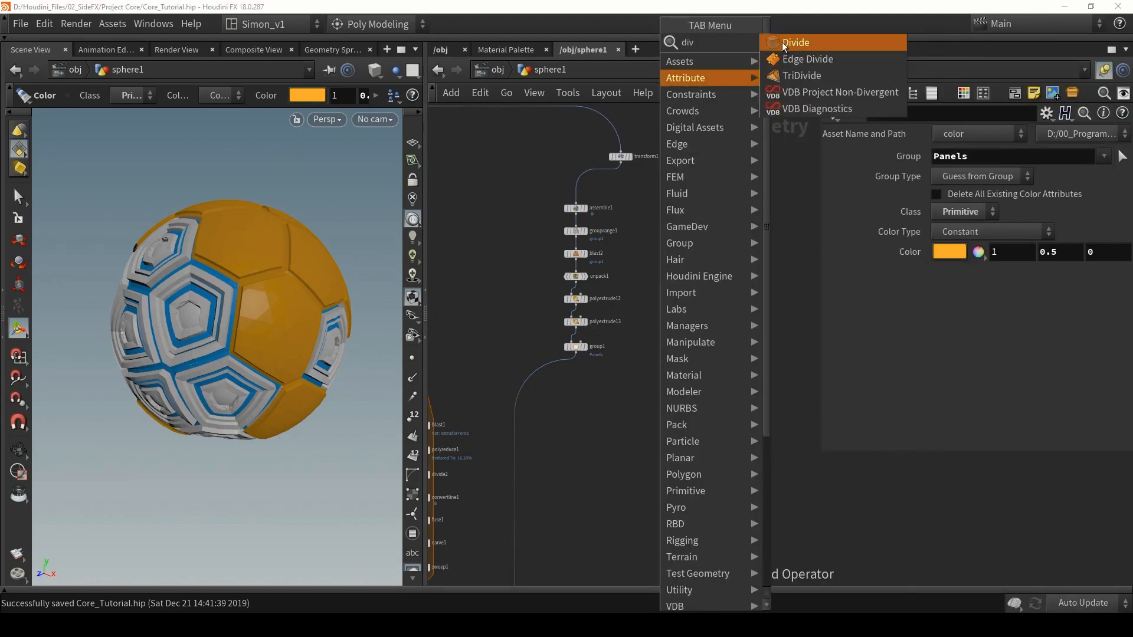
{"action": "left_click", "coordinate": [781, 42]}
{"action": "left_click", "coordinate": [650, 209]}
{"action": "scroll", "coordinate": [618, 177], "scroll_direction": "up", "scroll_amount": 2}
{"action": "left_click_drag", "start_coordinate": [621, 156], "coordinate": [657, 215]}
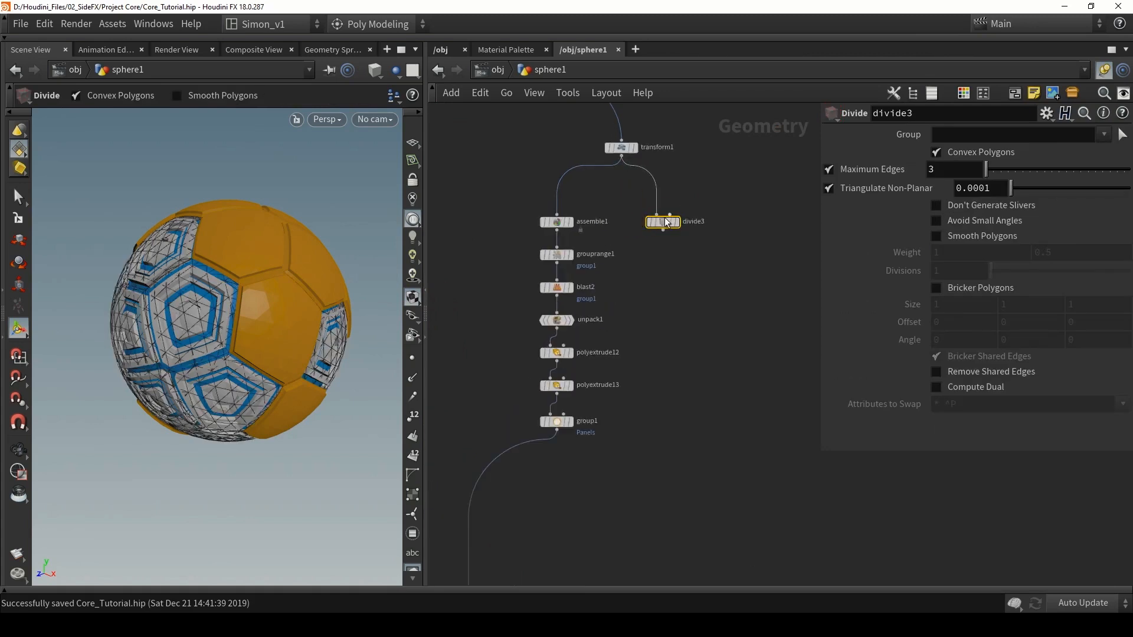
{"action": "left_click", "coordinate": [680, 227]}
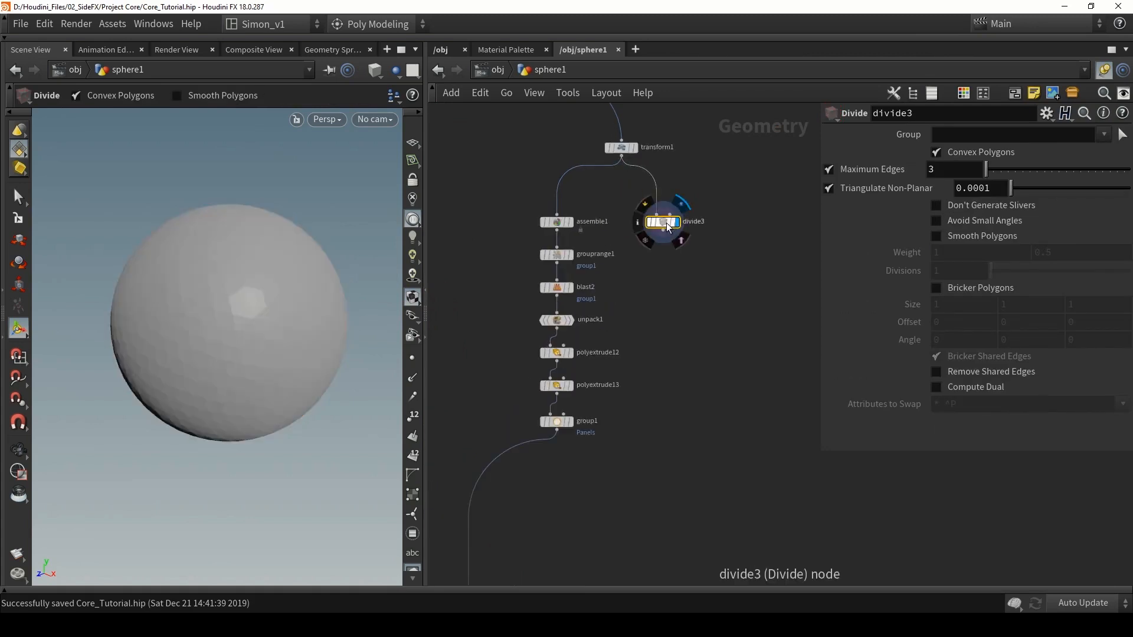
Step: Enable Remove Shared Edges on divide3 and inspect the simplified panel faces
{"action": "left_click", "coordinate": [968, 373]}
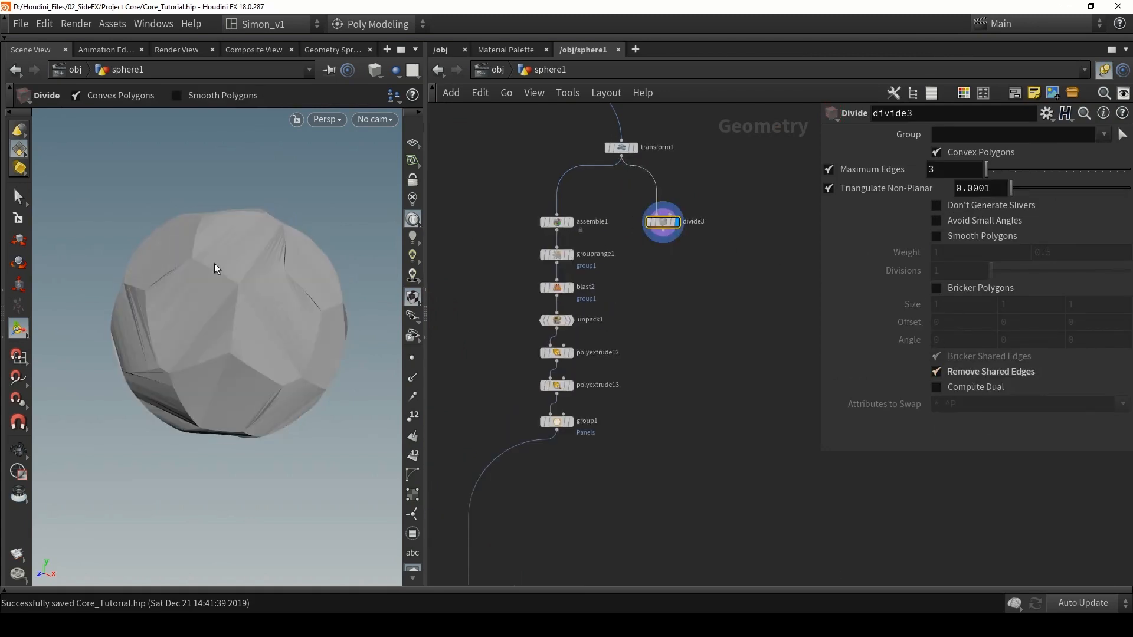
{"action": "left_click_drag", "start_coordinate": [243, 271], "coordinate": [264, 284]}
{"action": "left_click_drag", "start_coordinate": [187, 222], "coordinate": [195, 286]}
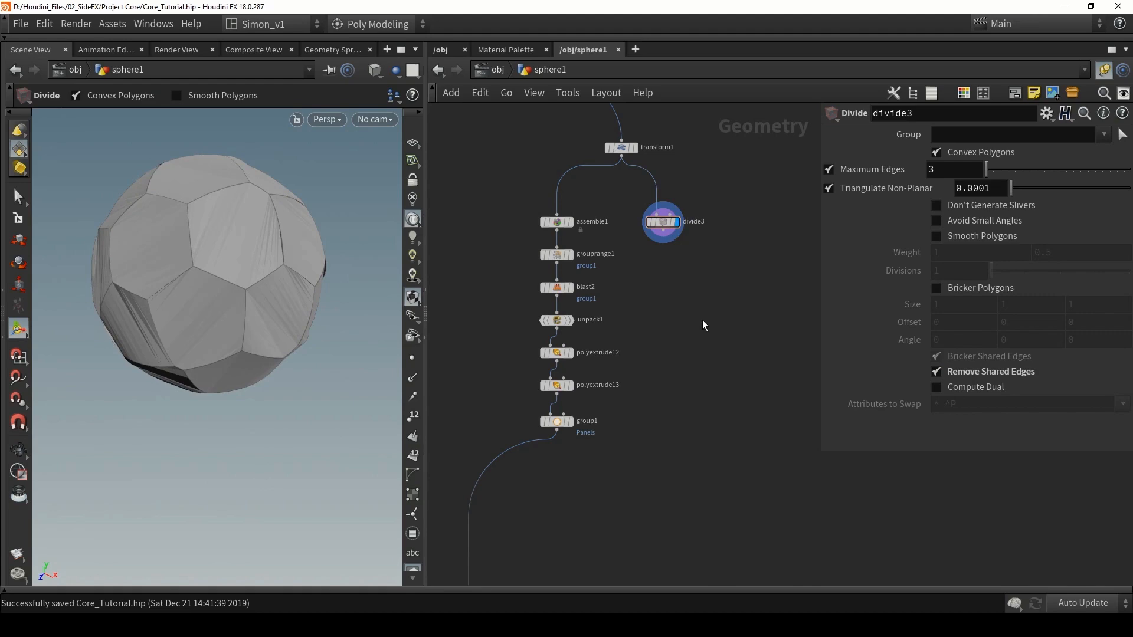
Step: Add a PolyWire node after divide3 and display the wire cage
{"action": "key", "text": "Tab"}
{"action": "type", "text": "pol"}
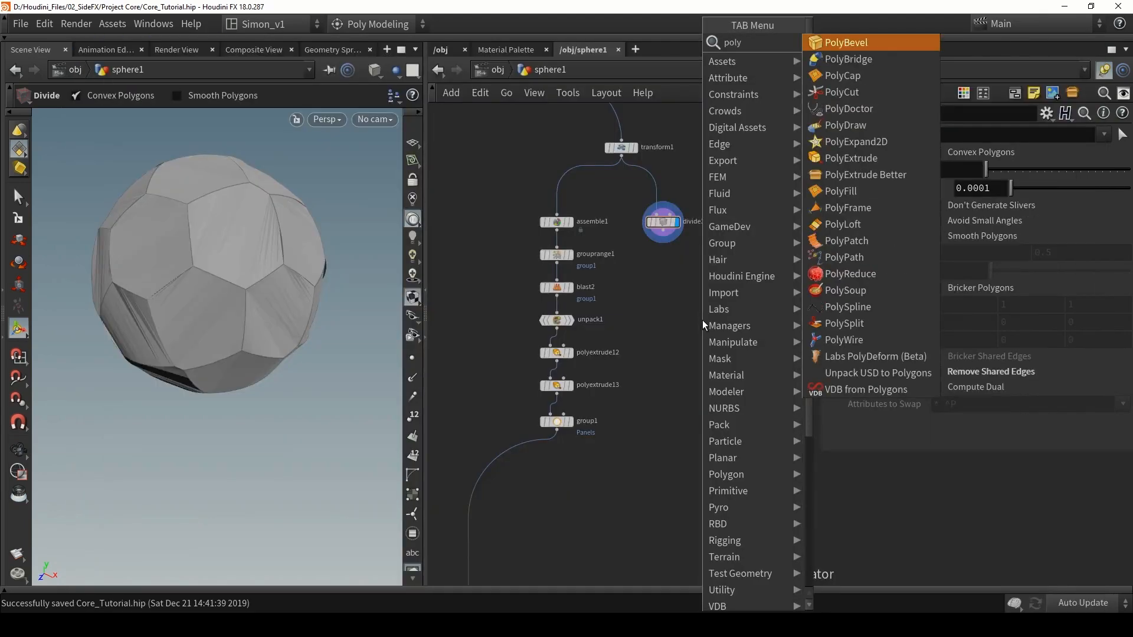
{"action": "type", "text": "ywire"}
{"action": "key", "text": "Return"}
{"action": "left_click", "coordinate": [694, 332]}
{"action": "left_click", "coordinate": [691, 322]}
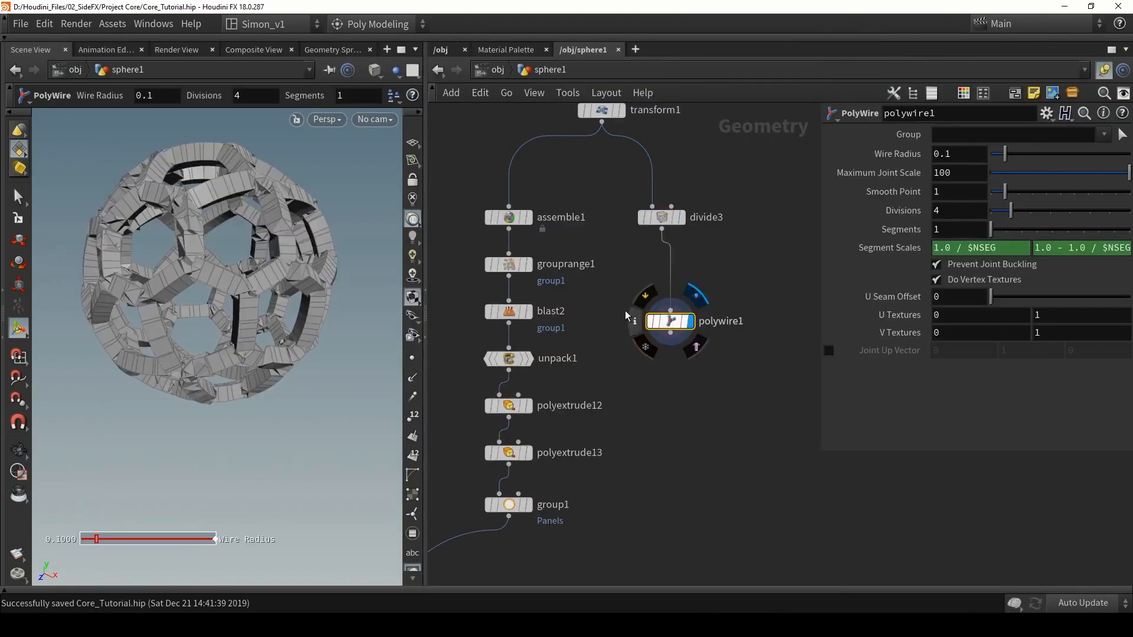
Step: Set polywire1's wire radius to 0.047 and its divisions to 10
{"action": "left_click_drag", "start_coordinate": [269, 208], "coordinate": [189, 174], "text": "alt"}
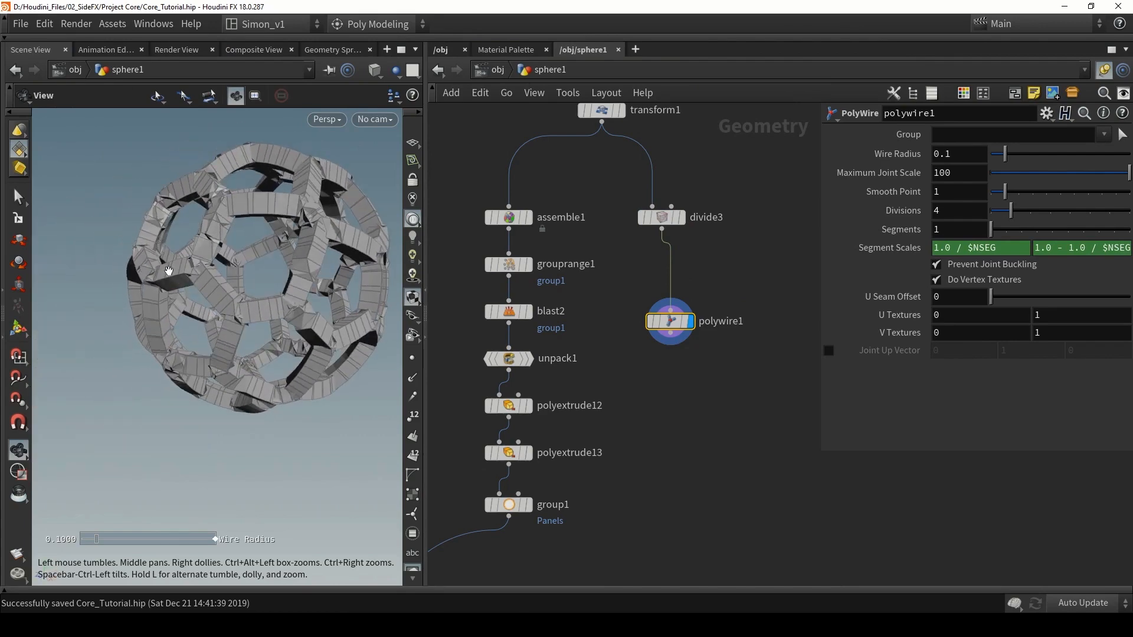
{"action": "key", "text": "Return"}
{"action": "mouse_move", "coordinate": [1005, 155]}
{"action": "left_mouse_down"}
{"action": "mouse_move", "coordinate": [1021, 154]}
{"action": "mouse_move", "coordinate": [998, 154]}
{"action": "left_mouse_up"}
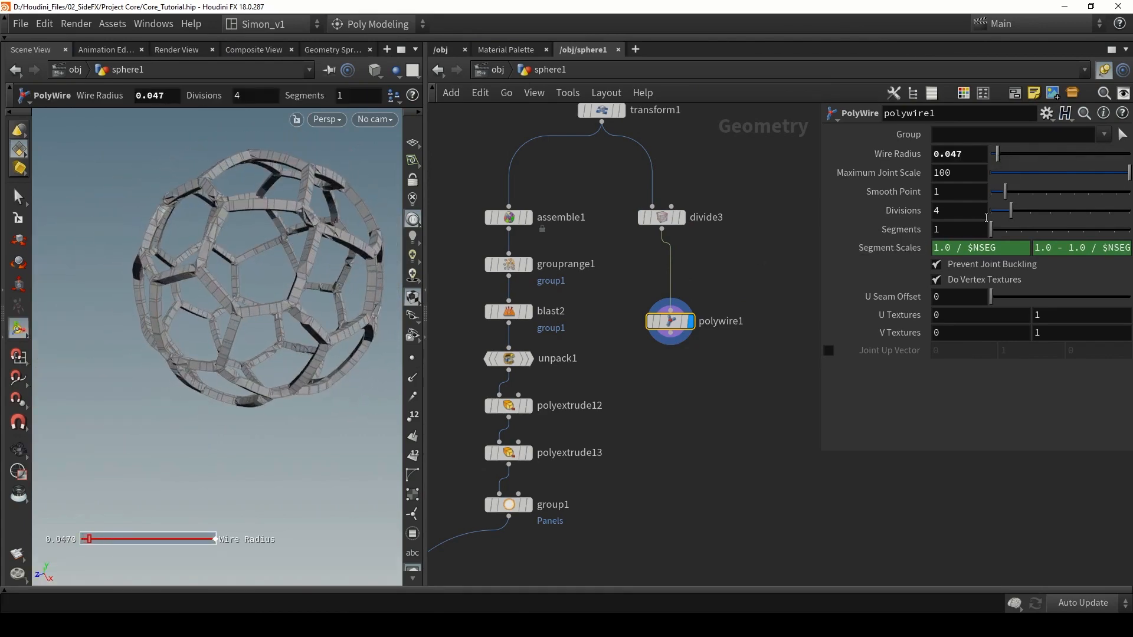
{"action": "left_click_drag", "start_coordinate": [1011, 212], "coordinate": [1129, 211]}
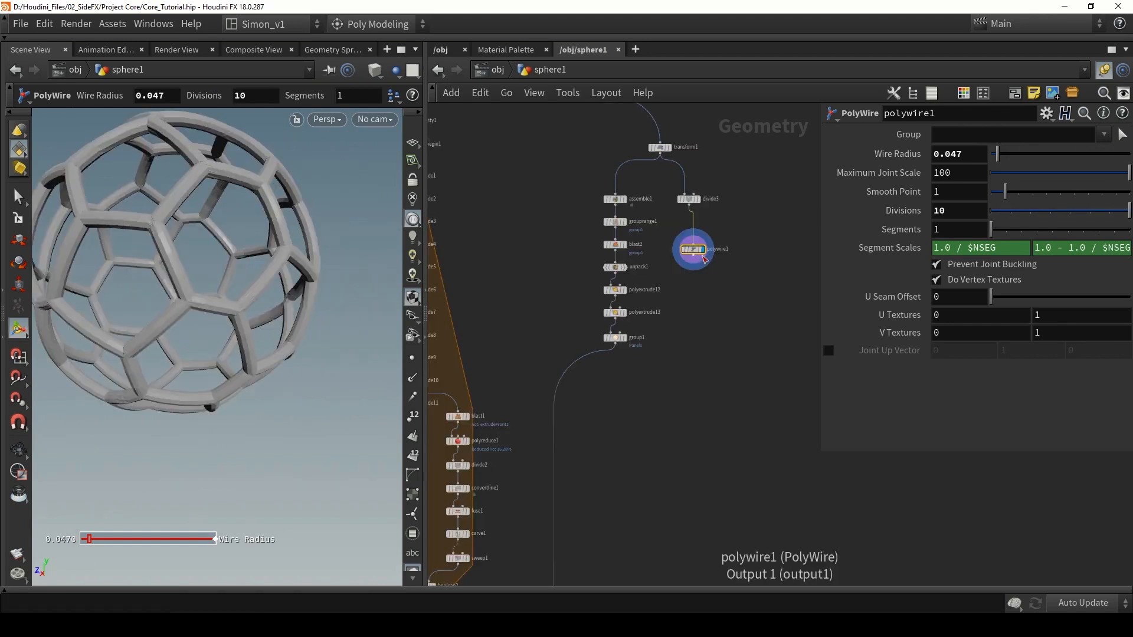
Step: Move polywire1 farther down its branch and wire its output into merge1
{"action": "left_click_drag", "start_coordinate": [691, 260], "coordinate": [690, 348]}
{"action": "middle_click_drag", "start_coordinate": [663, 400], "coordinate": [679, 262]}
{"action": "scroll", "coordinate": [699, 239], "scroll_direction": "down", "scroll_amount": 2}
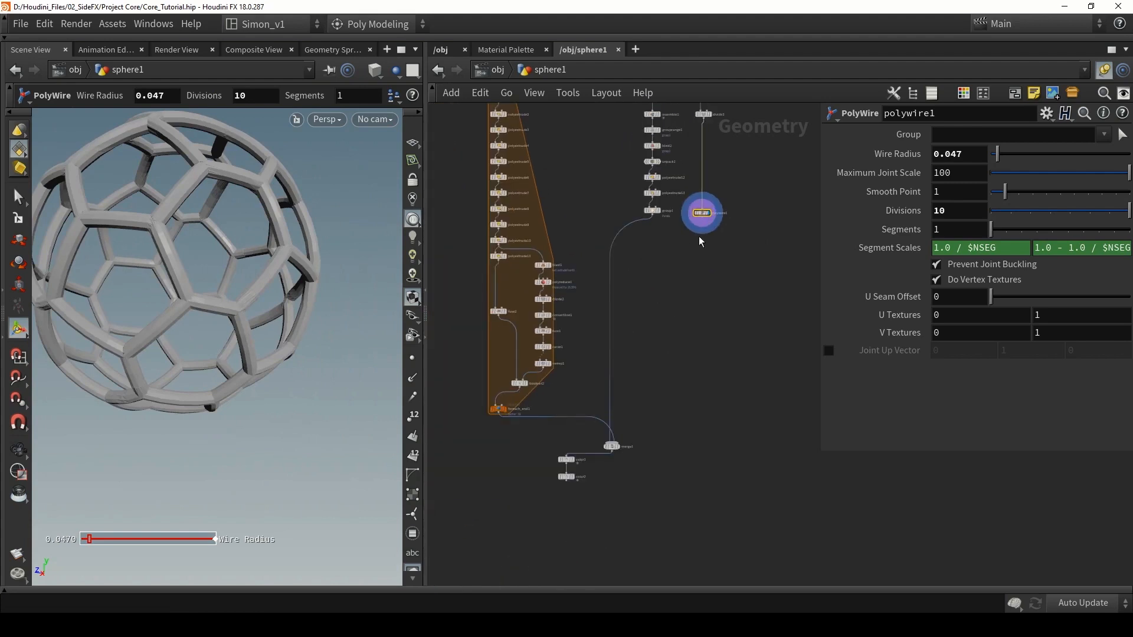
{"action": "scroll", "coordinate": [703, 226], "scroll_direction": "up", "scroll_amount": 2}
{"action": "left_click_drag", "start_coordinate": [702, 219], "coordinate": [651, 389]}
{"action": "left_click_drag", "start_coordinate": [584, 527], "coordinate": [578, 535]}
{"action": "middle_click_drag", "start_coordinate": [593, 479], "coordinate": [650, 346]}
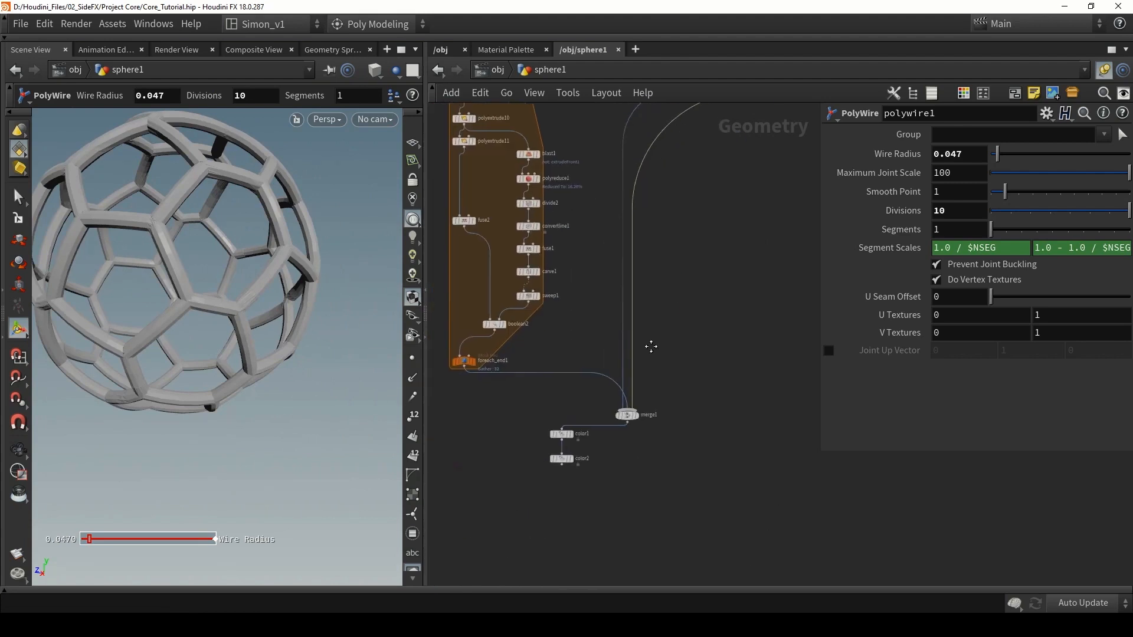
Step: Display merge1 and check how the wires sit between the panels
{"action": "scroll", "coordinate": [636, 403], "scroll_direction": "up", "scroll_amount": 4}
{"action": "left_click", "coordinate": [637, 423]}
{"action": "left_click", "coordinate": [617, 422]}
{"action": "left_click_drag", "start_coordinate": [361, 348], "coordinate": [248, 240], "text": "alt"}
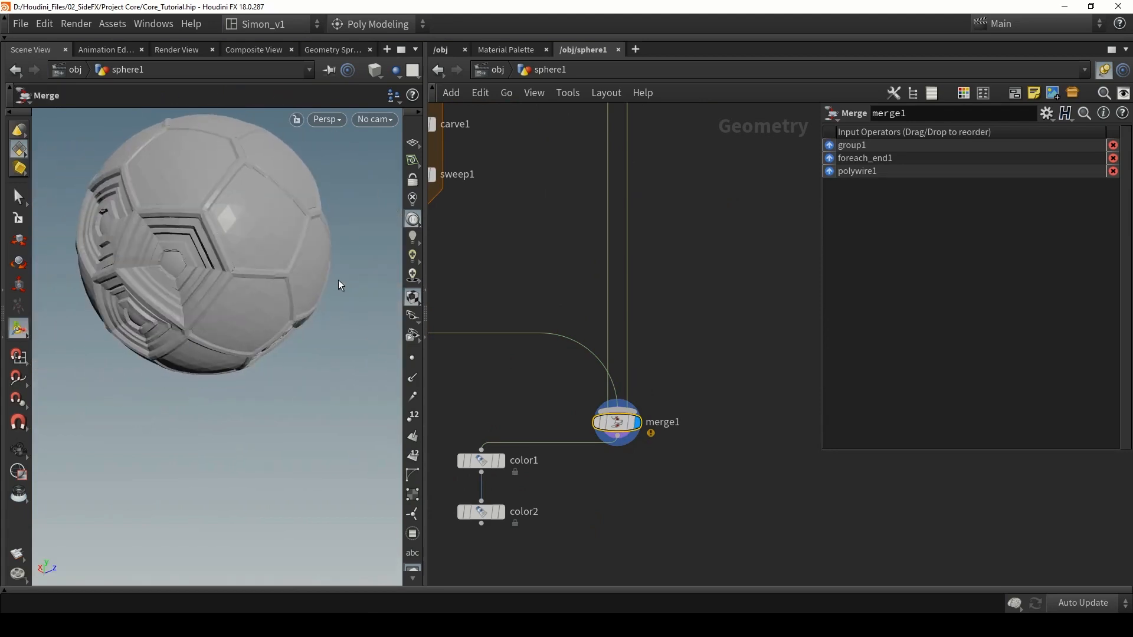
Step: Insert a copy of transform1 between transform1 and divide3 and fine-tune its uniform scale while checking the wire seams against the orange panels
{"action": "middle_click_drag", "start_coordinate": [484, 222], "coordinate": [486, 235]}
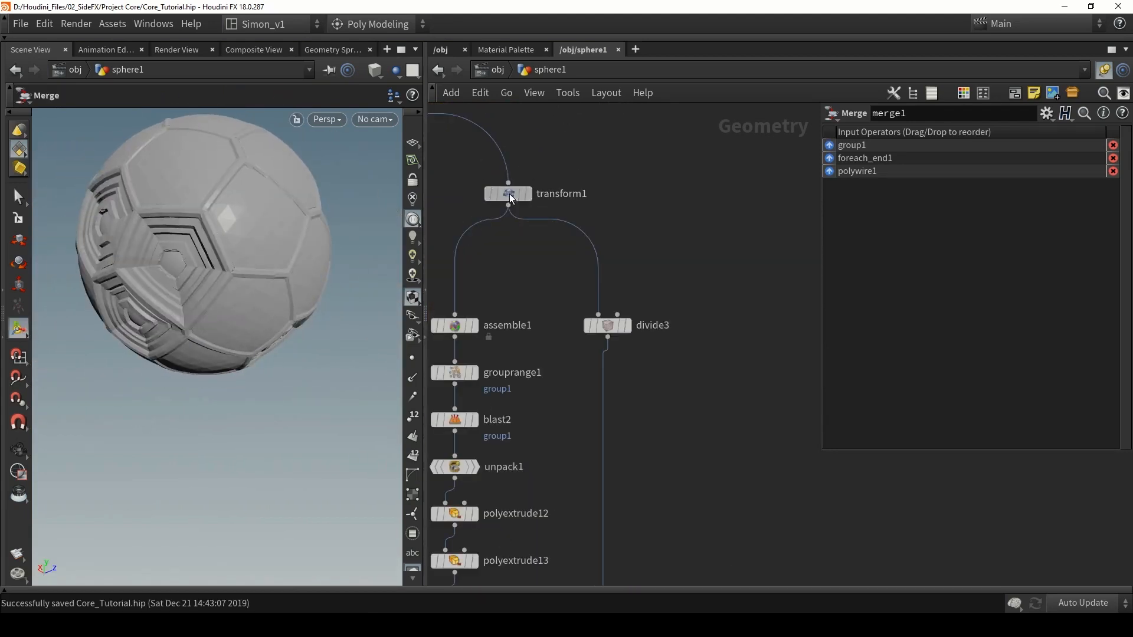
{"action": "left_click_drag", "start_coordinate": [508, 194], "coordinate": [617, 261], "text": "alt"}
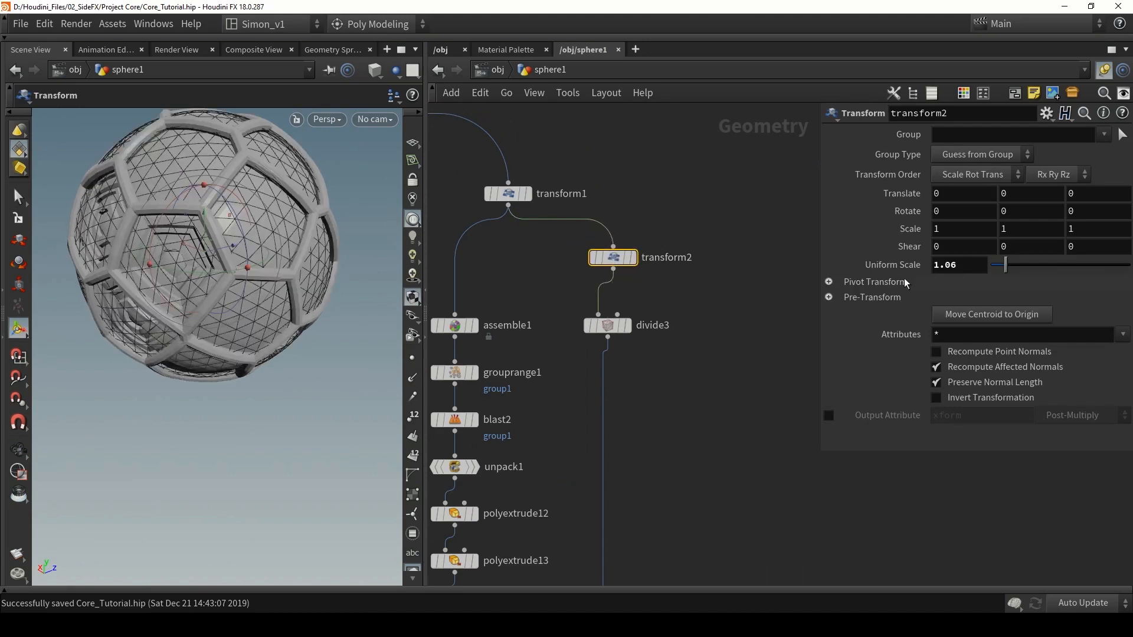
{"action": "left_click_drag", "start_coordinate": [1008, 265], "coordinate": [1003, 268]}
{"action": "key", "text": "ctrl+z"}
{"action": "middle_click_drag", "start_coordinate": [966, 266], "coordinate": [423, 293]}
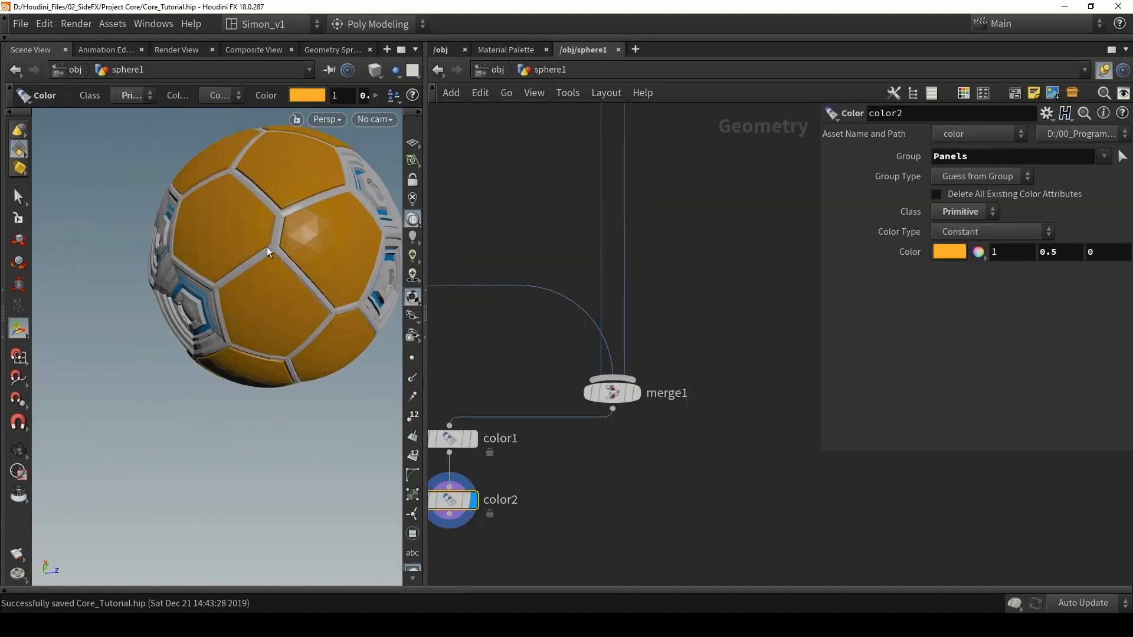
{"action": "left_click_drag", "start_coordinate": [267, 252], "coordinate": [266, 329]}
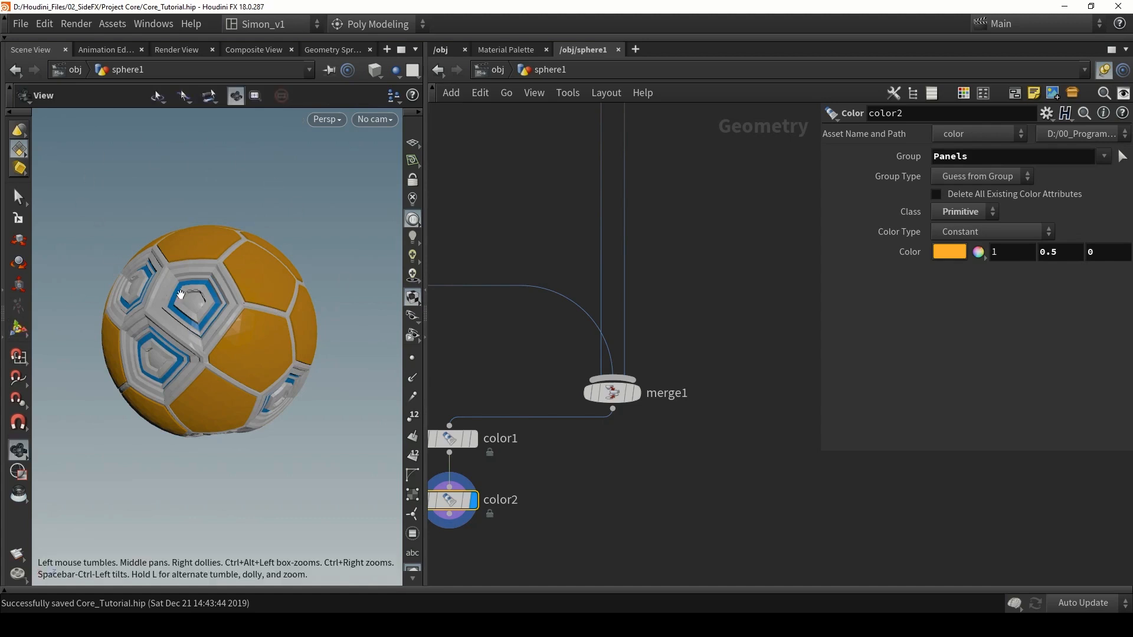
{"action": "left_click_drag", "start_coordinate": [117, 236], "coordinate": [295, 367]}
Step: Try a Force Total Count of 84 on scatter1 and inspect the denser panel pattern
{"action": "middle_click_drag", "start_coordinate": [546, 227], "coordinate": [689, 410]}
{"action": "scroll", "coordinate": [689, 407], "scroll_direction": "down", "scroll_amount": 5}
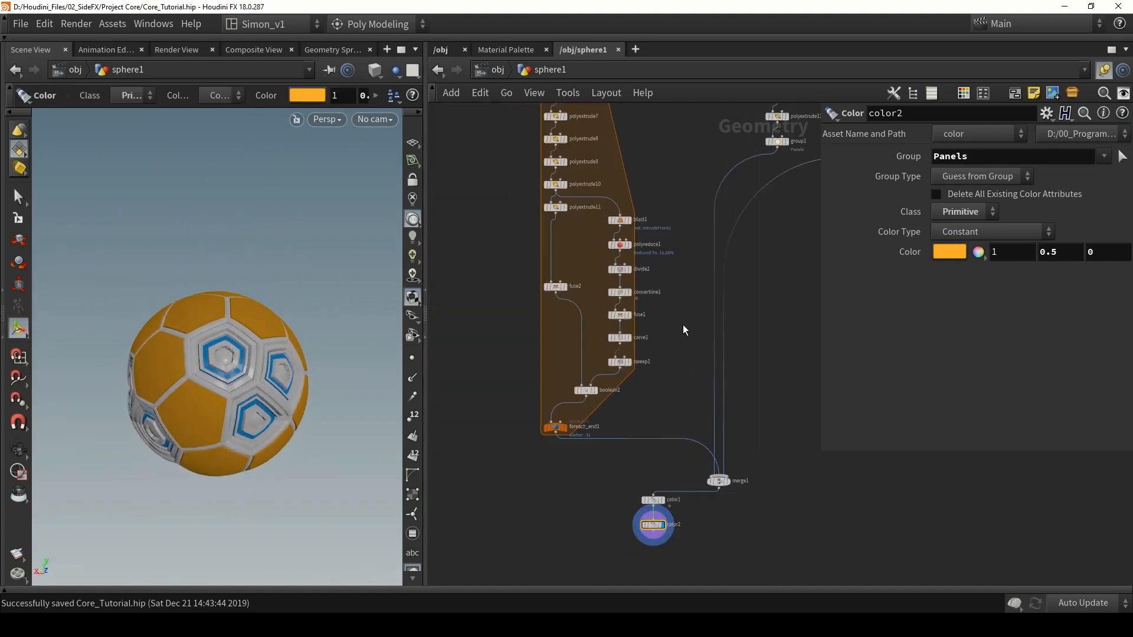
{"action": "scroll", "coordinate": [671, 176], "scroll_direction": "down", "scroll_amount": 3}
{"action": "middle_click_drag", "start_coordinate": [670, 171], "coordinate": [654, 371]}
{"action": "scroll", "coordinate": [595, 198], "scroll_direction": "up", "scroll_amount": 5}
{"action": "scroll", "coordinate": [610, 245], "scroll_direction": "up", "scroll_amount": 3}
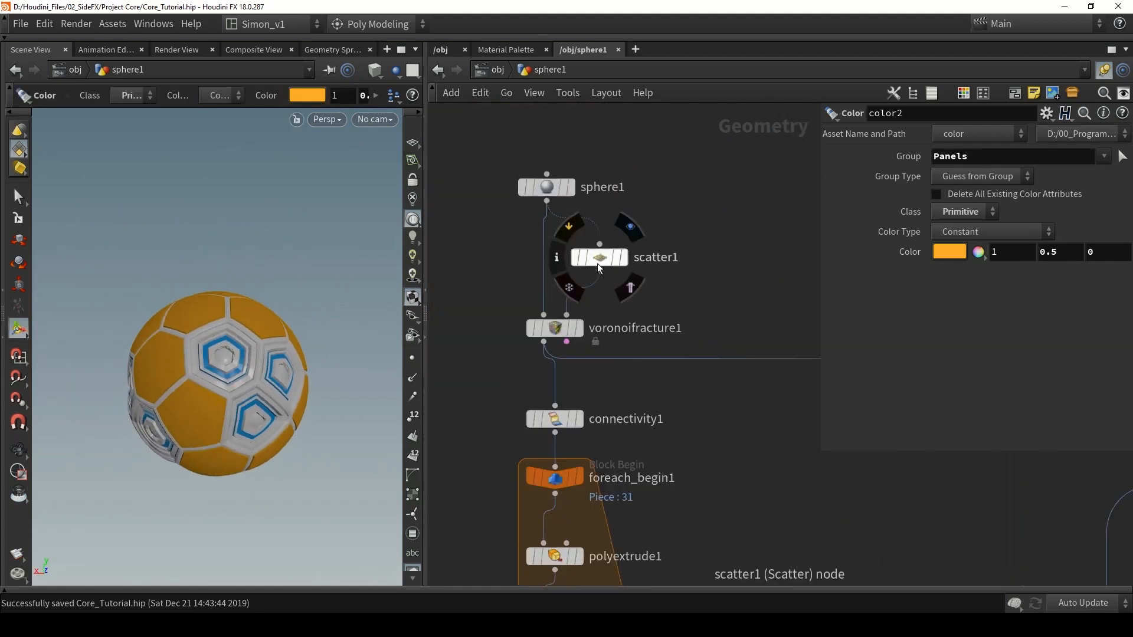
{"action": "left_click", "coordinate": [600, 257]}
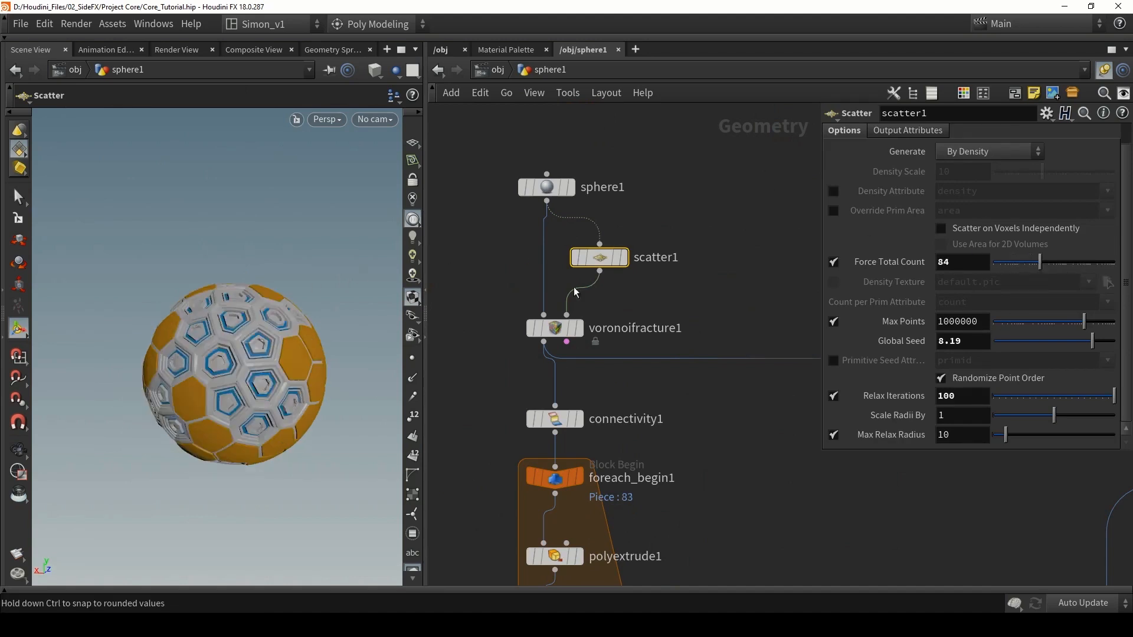
{"action": "key", "text": "Escape"}
{"action": "left_click_drag", "start_coordinate": [269, 382], "coordinate": [219, 337]}
{"action": "scroll", "coordinate": [219, 337], "scroll_direction": "up", "scroll_amount": 3}
Step: Set scatter1's Force Total Count to 32 and view the whole ball
{"action": "left_click", "coordinate": [957, 265]}
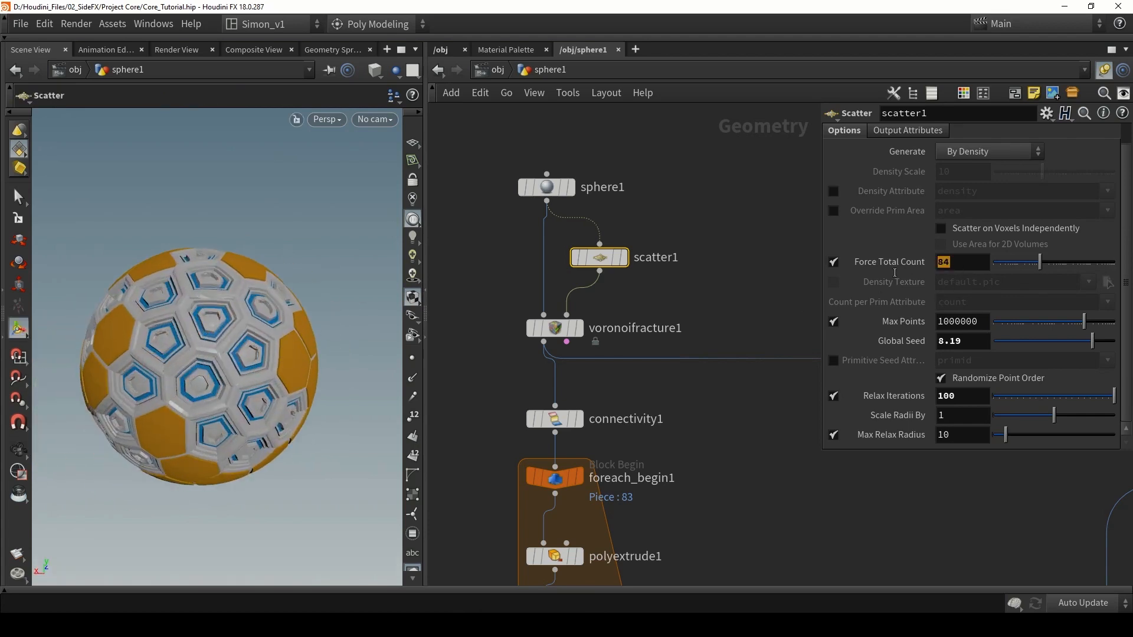
{"action": "type", "text": "32"}
{"action": "key", "text": "Return"}
{"action": "mouse_move", "coordinate": [262, 241]}
{"action": "left_mouse_down"}
{"action": "mouse_move", "coordinate": [258, 258]}
{"action": "mouse_move", "coordinate": [247, 248]}
{"action": "left_mouse_up"}
{"action": "right_click_drag", "start_coordinate": [248, 249], "coordinate": [245, 330]}
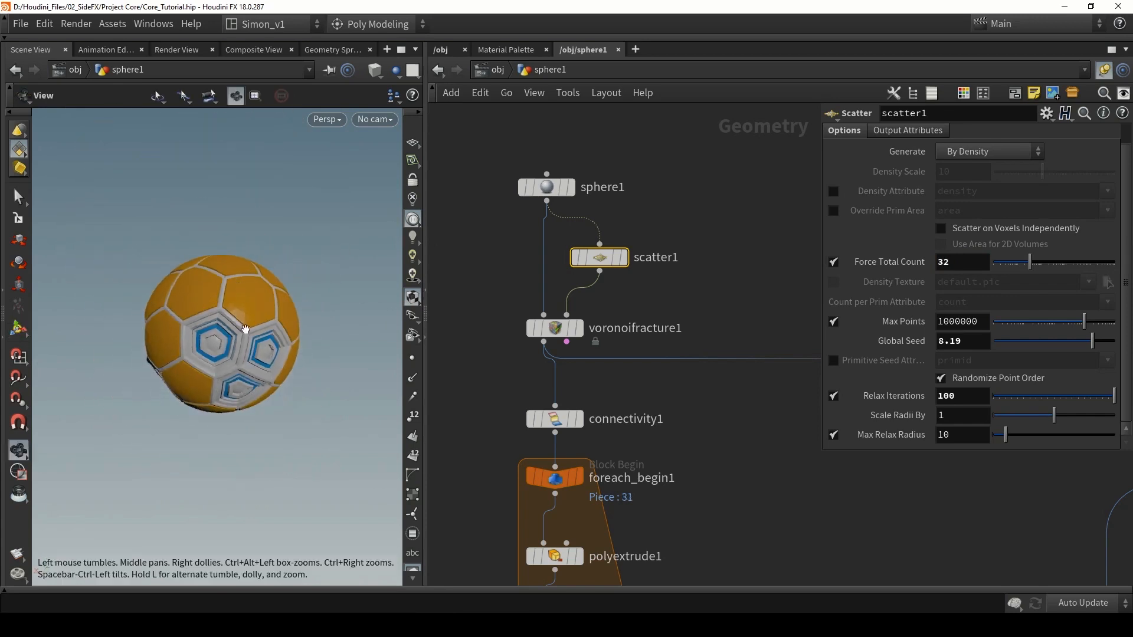